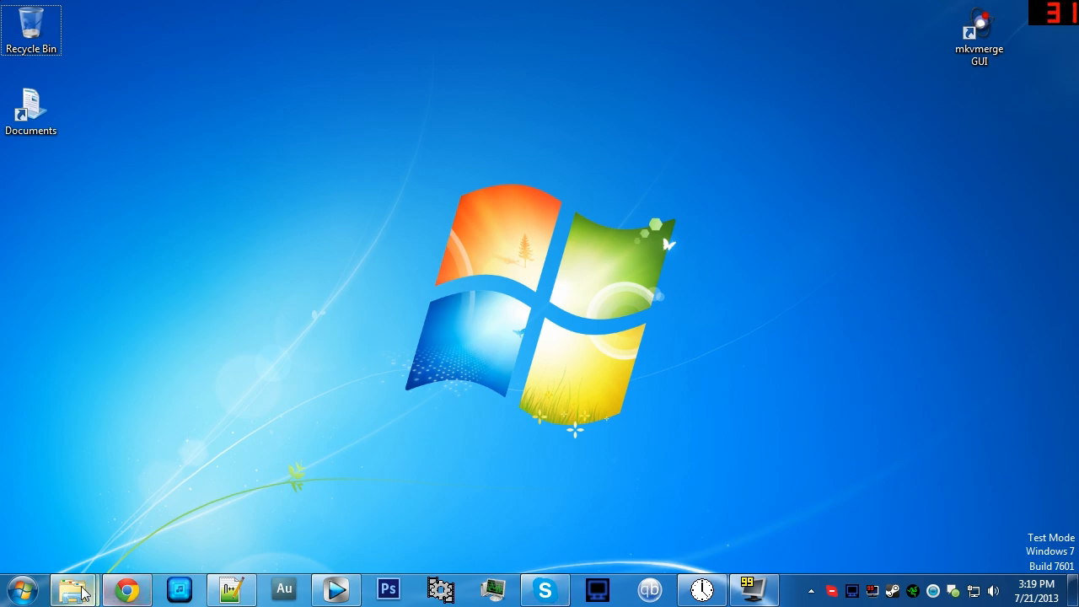
Look inside the x264 subfolder at x264-10.exe and x264.exe, and return to the parent x264 folder
{"action": "mouse_move", "coordinate": [73, 590]}
{"action": "left_click", "coordinate": [222, 515]}
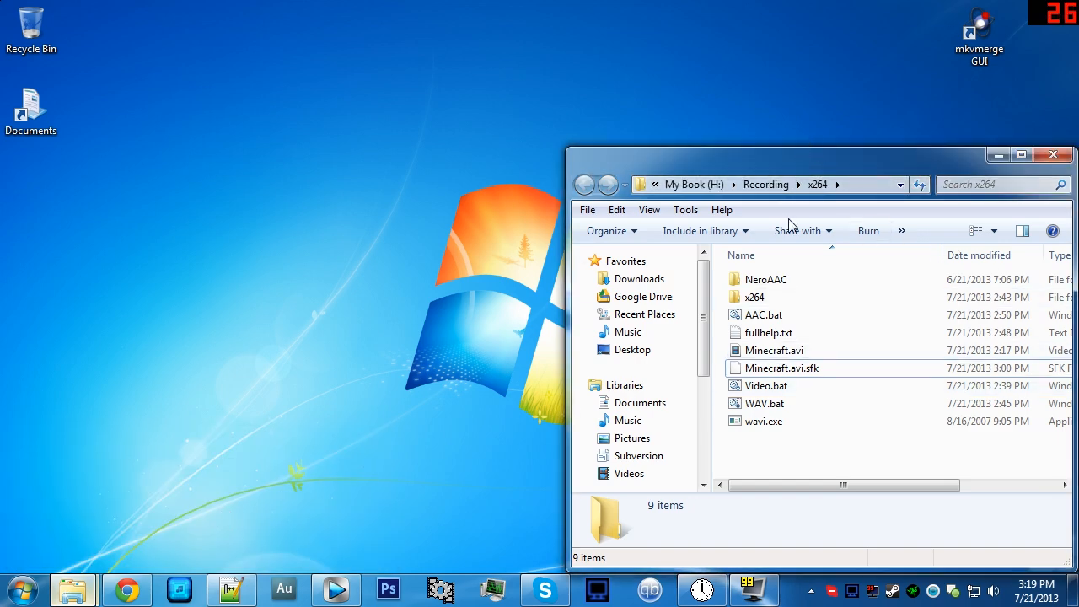
{"action": "double_click", "coordinate": [772, 304]}
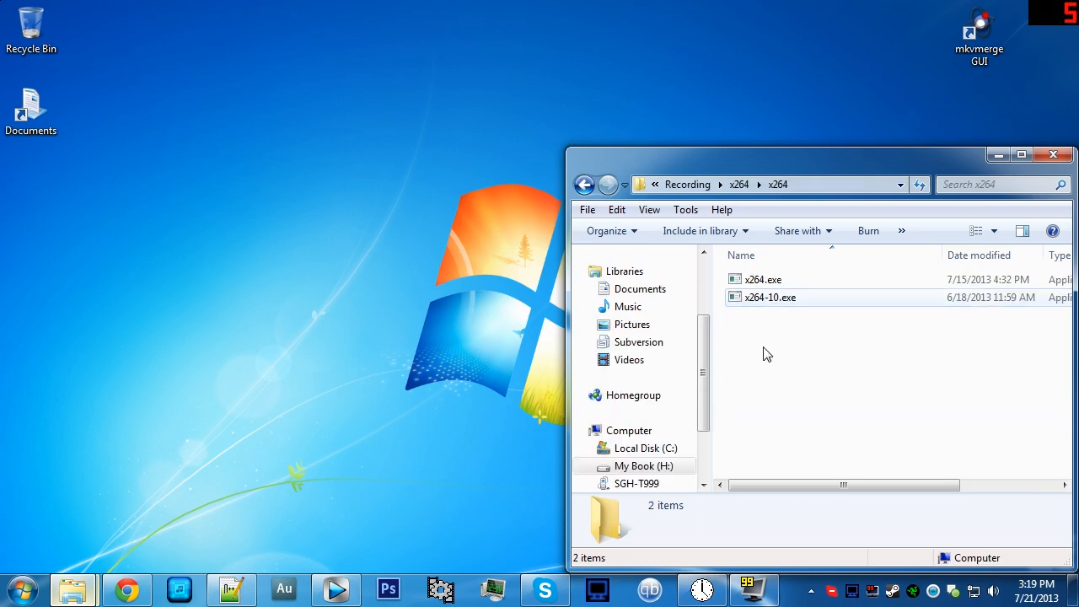
{"action": "left_click", "coordinate": [769, 309]}
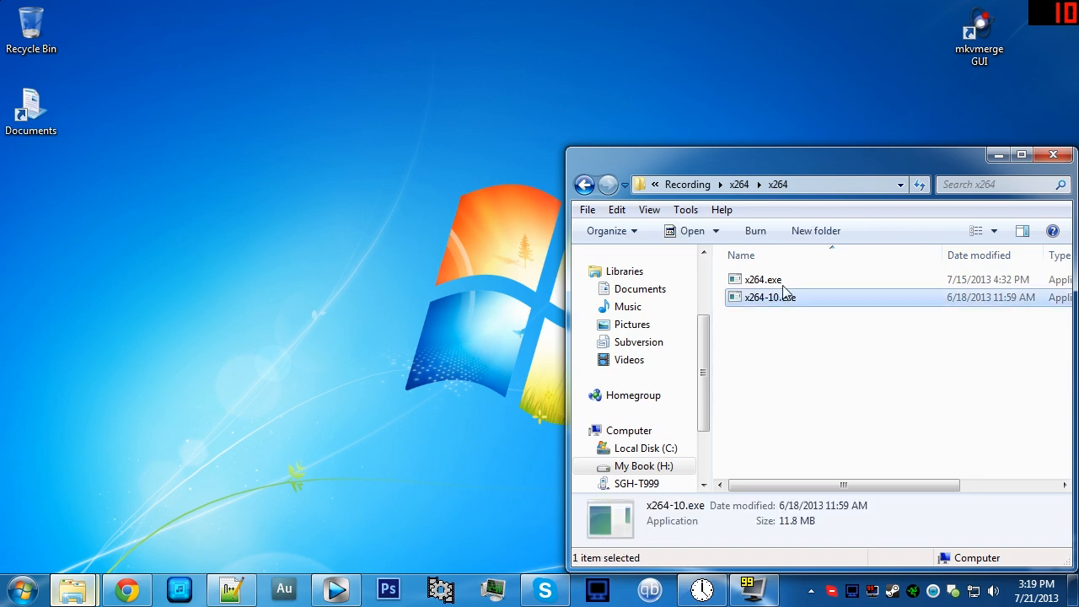
{"action": "left_click", "coordinate": [742, 280]}
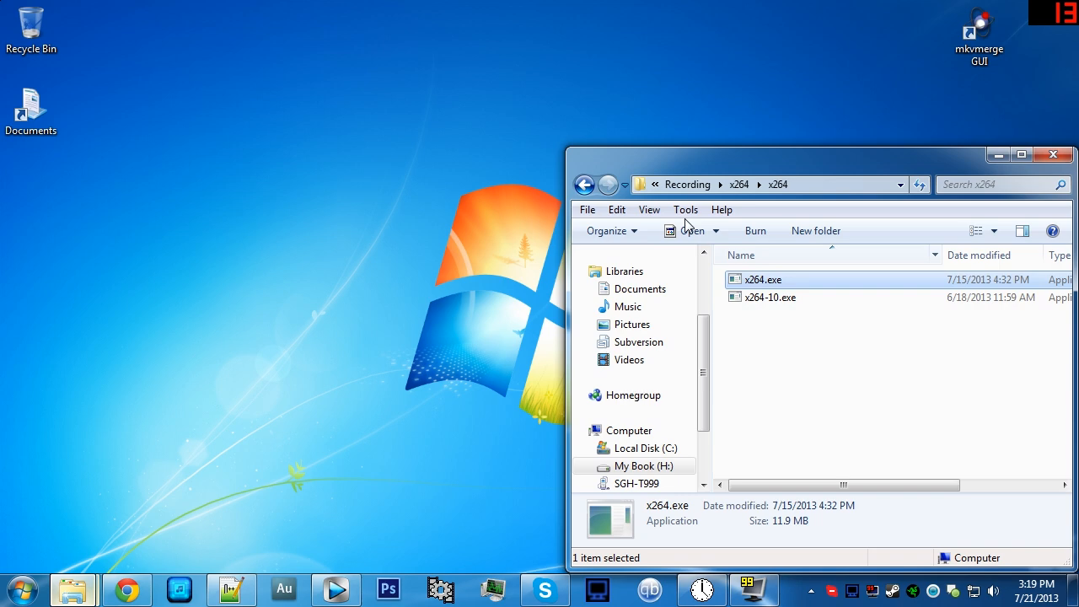
{"action": "left_click", "coordinate": [589, 191]}
{"action": "mouse_move", "coordinate": [126, 586]}
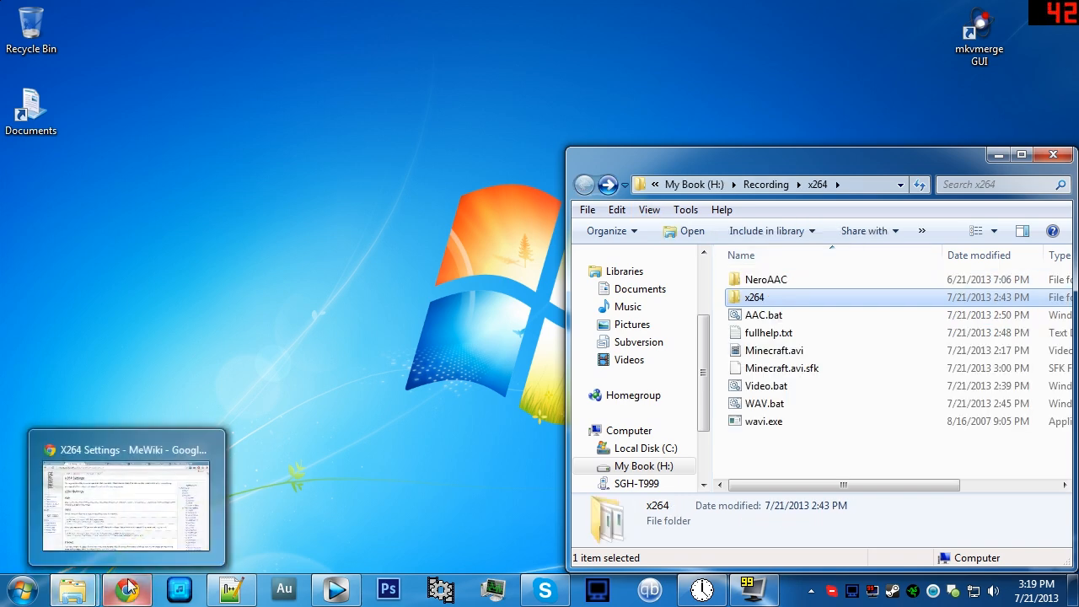
{"action": "left_click", "coordinate": [848, 446]}
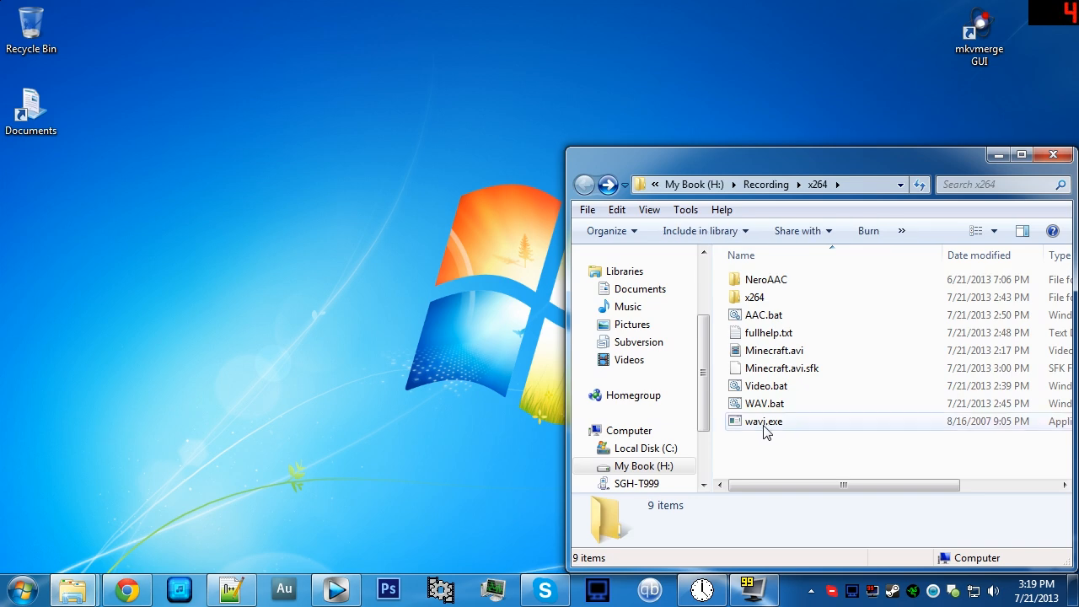
Switch to Chrome and examine the encoder and decoder downloads on the x264.nl page
{"action": "left_click", "coordinate": [131, 592]}
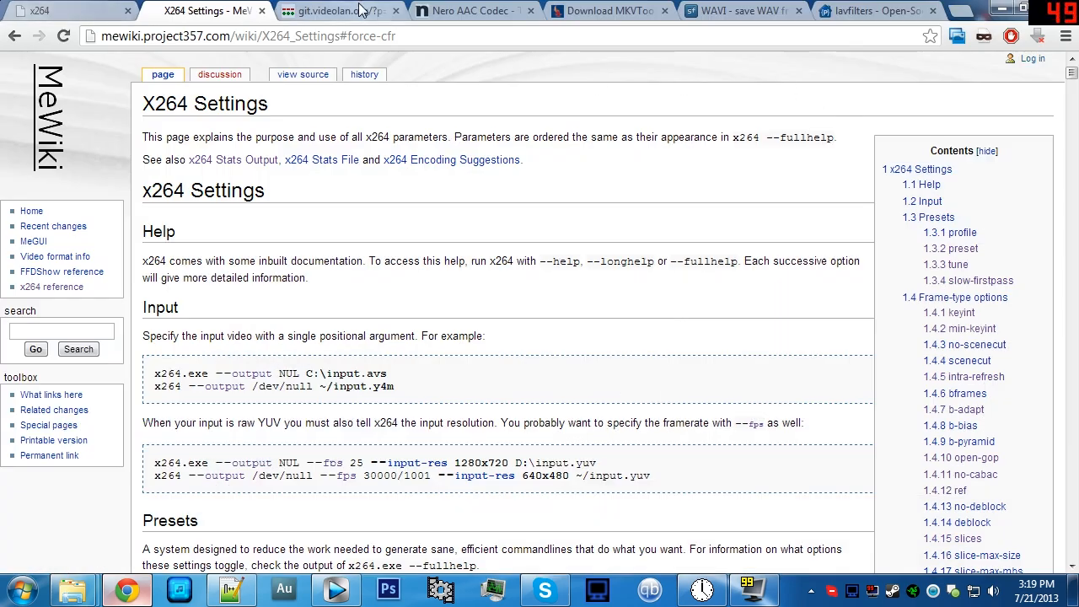
{"action": "left_click", "coordinate": [68, 10]}
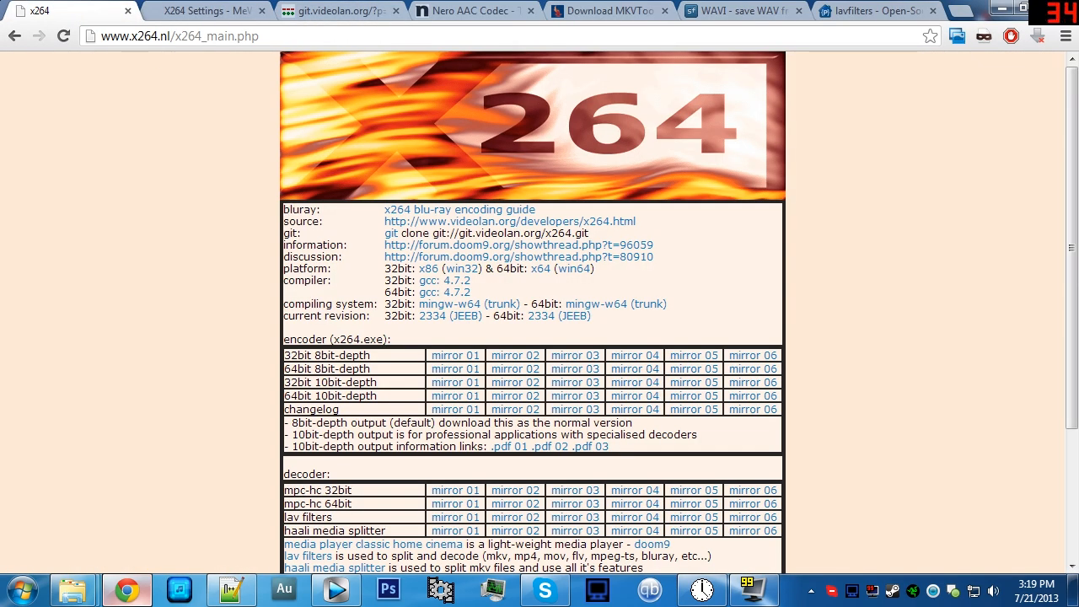
{"action": "left_click_drag", "start_coordinate": [259, 36], "coordinate": [176, 36]}
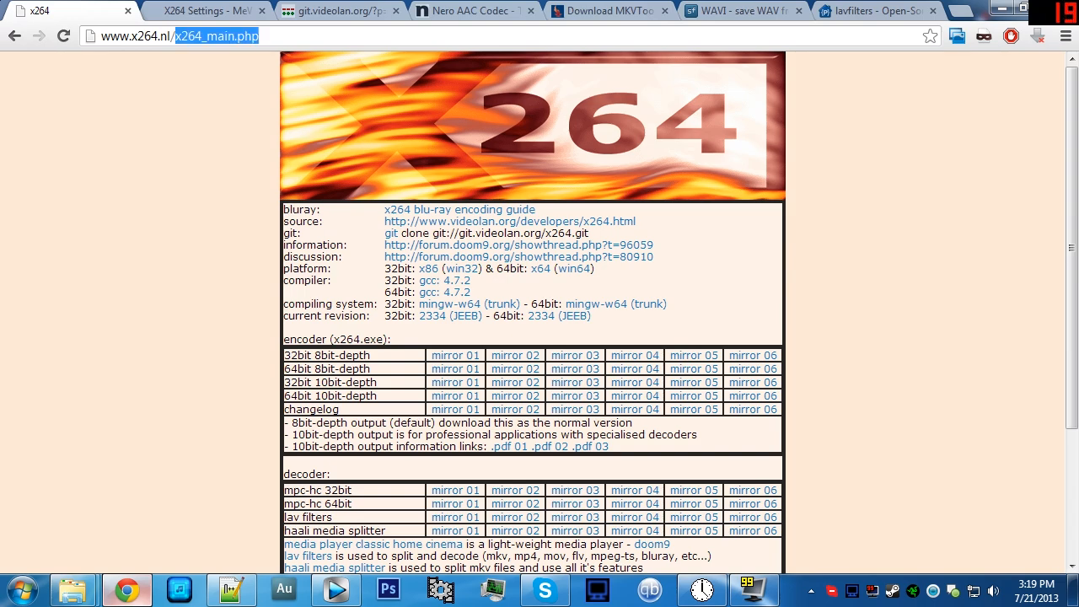
{"action": "left_click", "coordinate": [438, 37]}
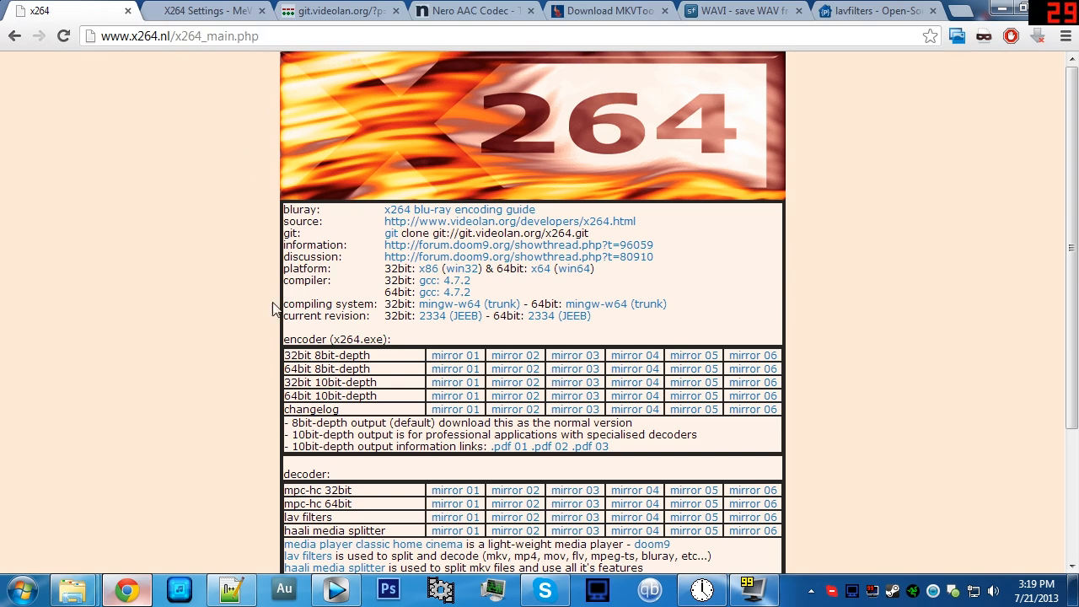
{"action": "scroll", "coordinate": [286, 305], "scroll_direction": "down", "scroll_amount": 2}
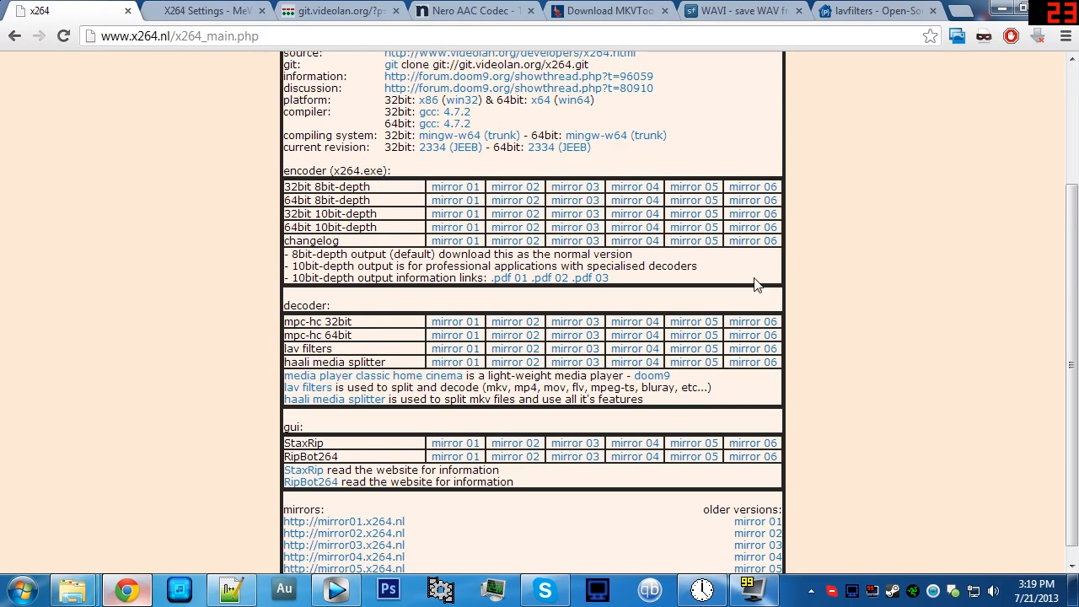
Open the first 10bit-depth information PDF from the x264.nl page, skim it, and close it
{"action": "middle_click", "coordinate": [536, 285]}
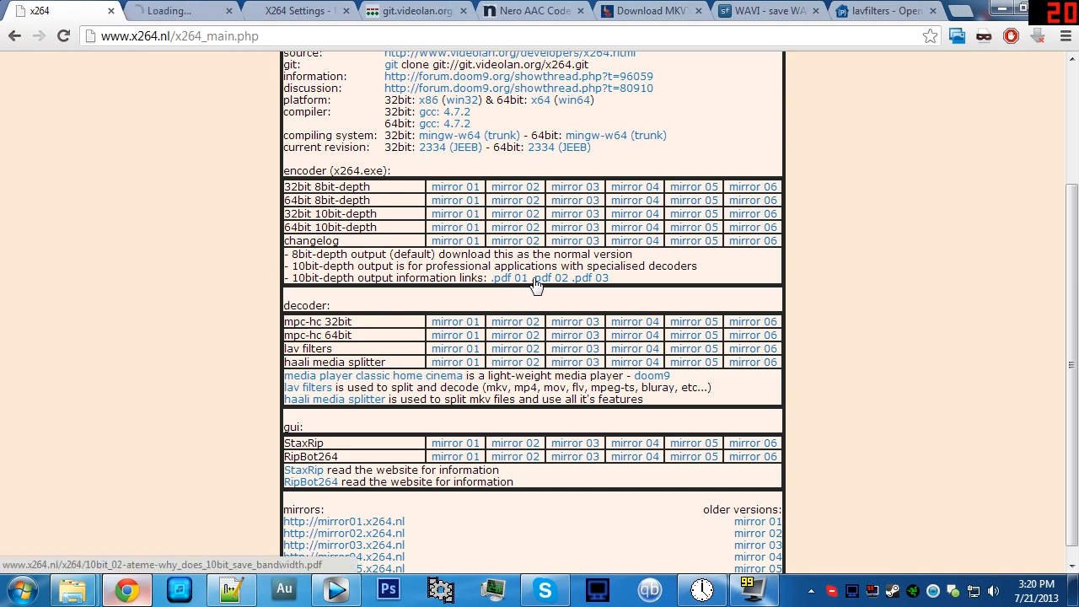
{"action": "left_click", "coordinate": [160, 10]}
{"action": "left_click", "coordinate": [497, 68]}
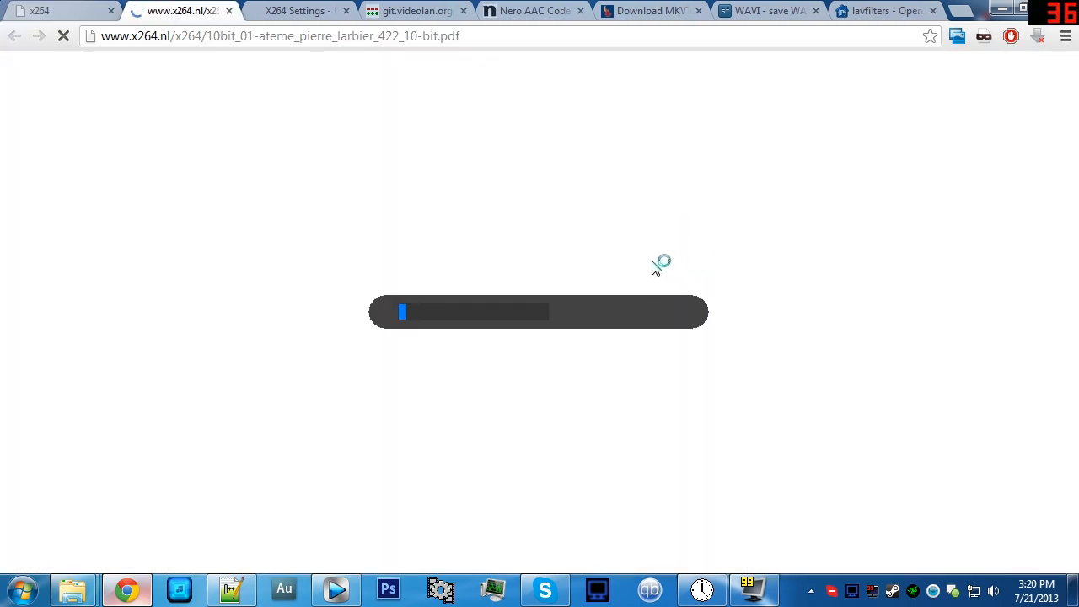
{"action": "scroll", "coordinate": [614, 213], "scroll_direction": "down", "scroll_amount": 15}
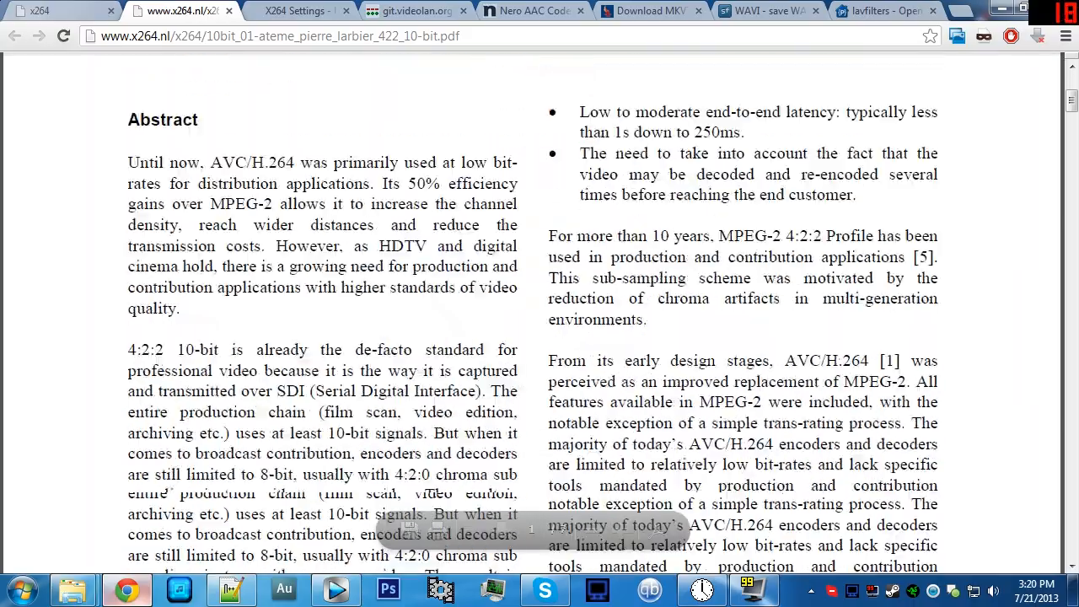
{"action": "left_click_drag", "start_coordinate": [1075, 187], "coordinate": [1044, 414]}
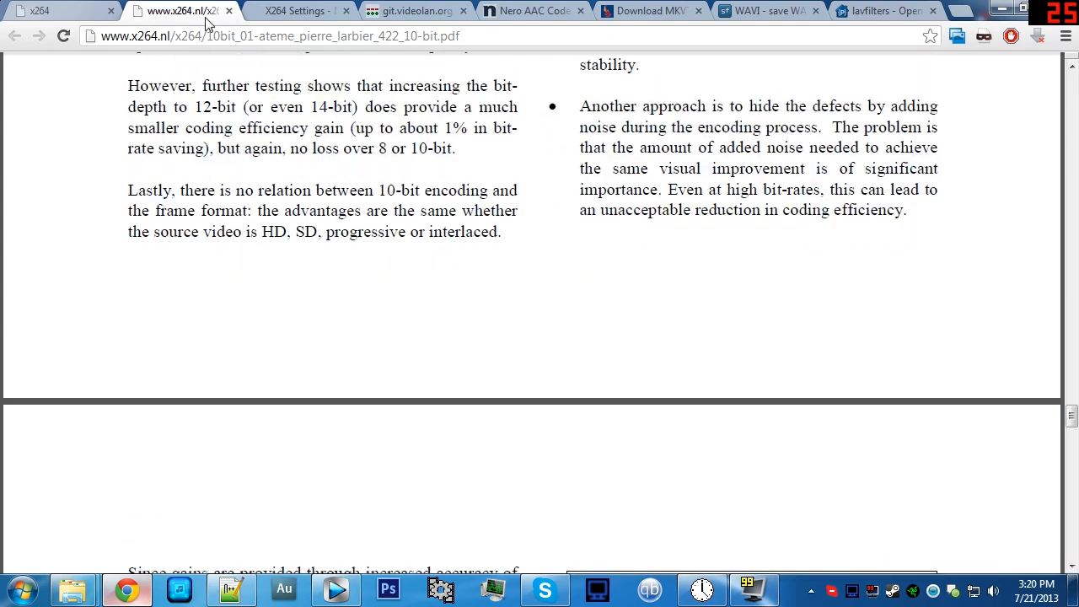
{"action": "left_click", "coordinate": [229, 11]}
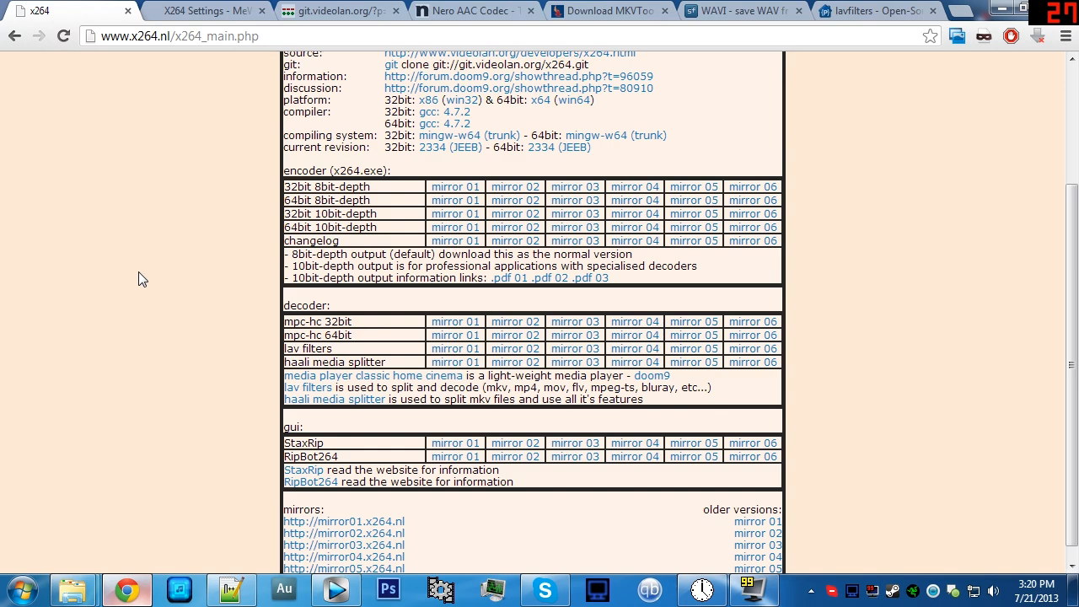
Review the x264.nl encoder list alongside the x264 folder's files, dismissing the update notification
{"action": "scroll", "coordinate": [135, 287], "scroll_direction": "up", "scroll_amount": 2}
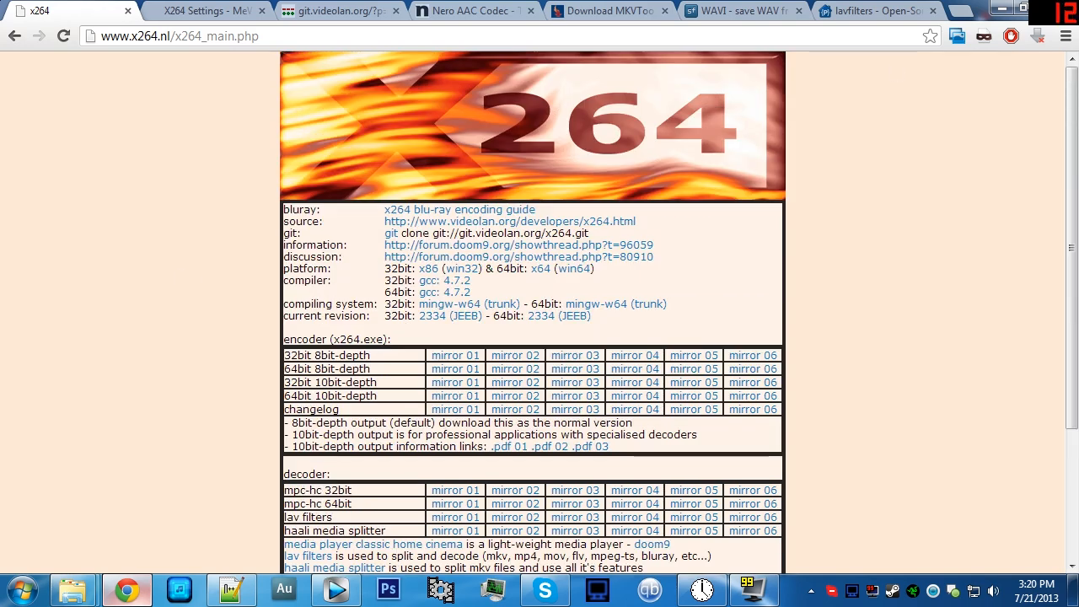
{"action": "left_click", "coordinate": [999, 11]}
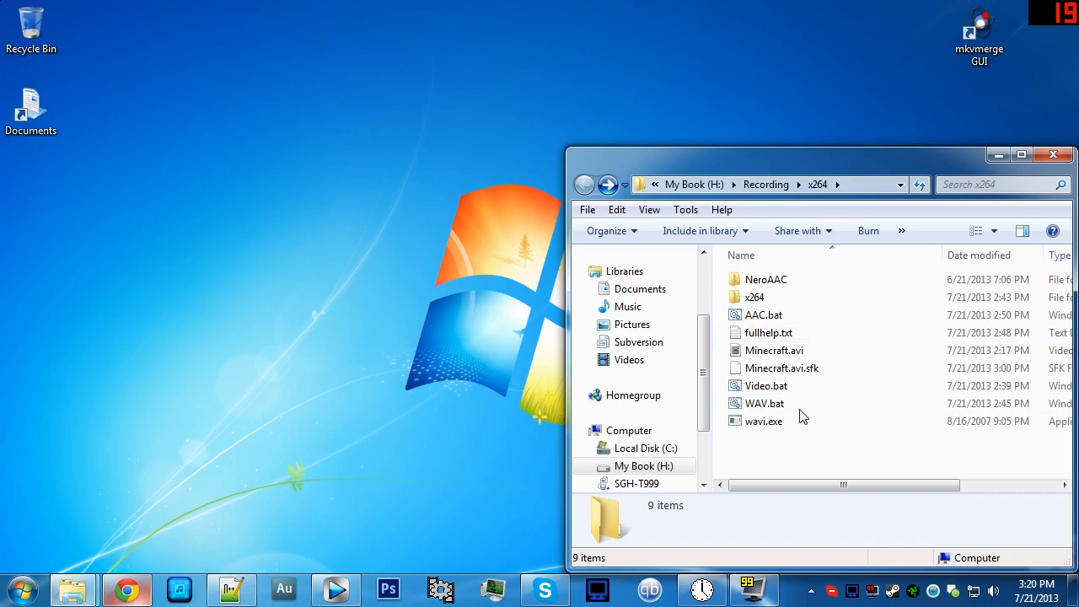
{"action": "left_click", "coordinate": [127, 590]}
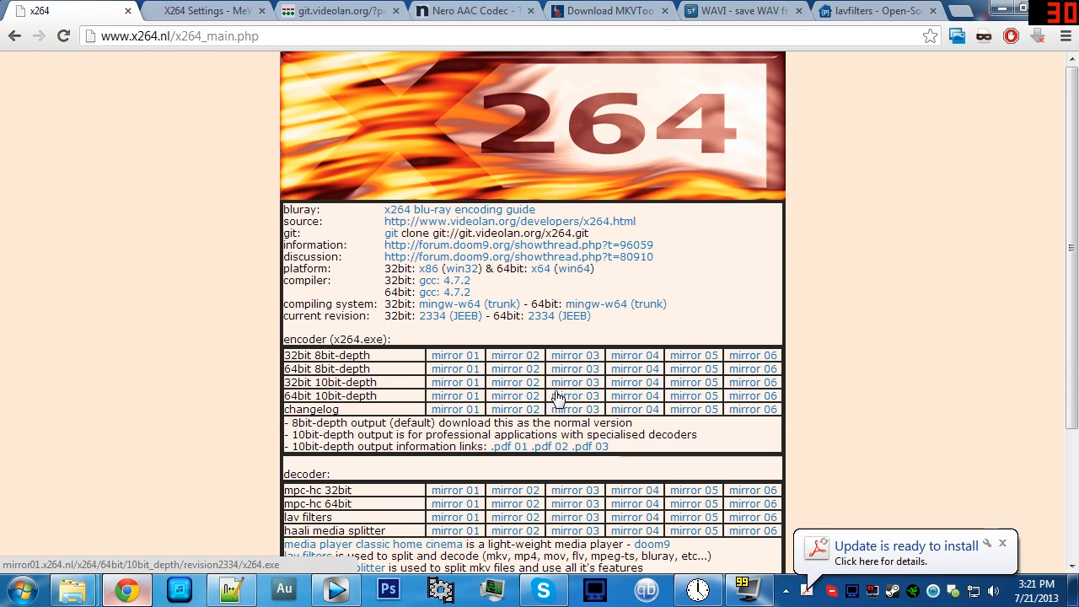
{"action": "left_click", "coordinate": [1006, 540]}
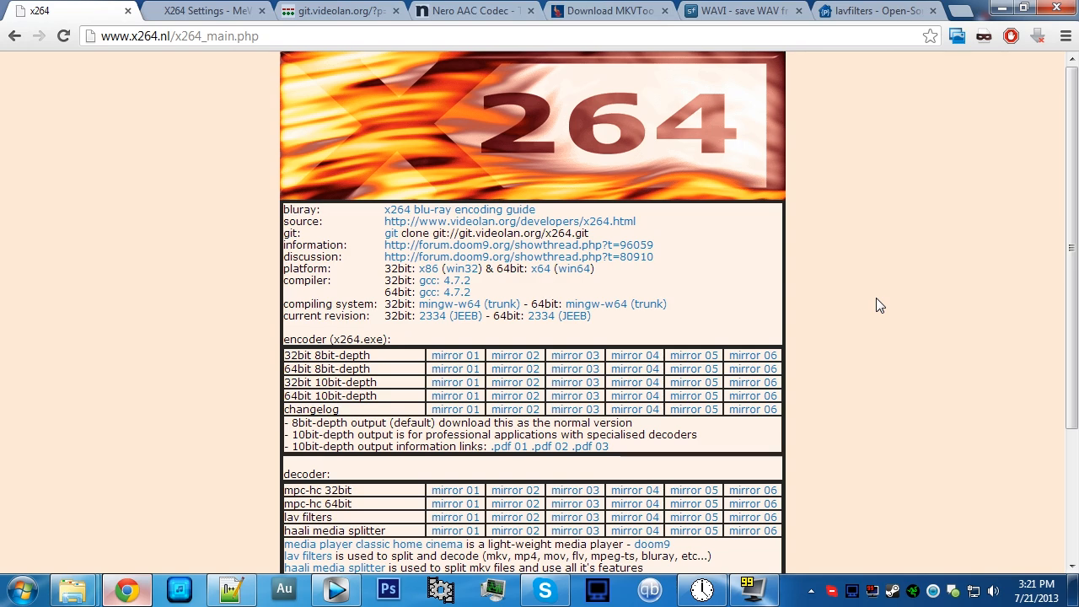
{"action": "left_click", "coordinate": [1001, 8]}
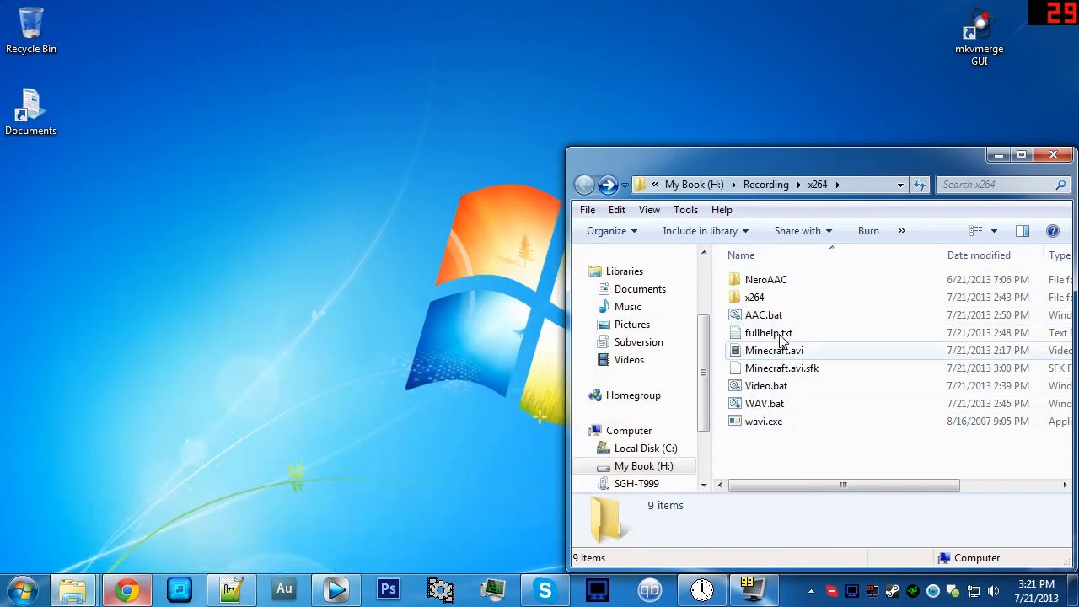
Switch to Notepad++ and examine the beginning of fullhelp.txt
{"action": "left_click", "coordinate": [231, 588]}
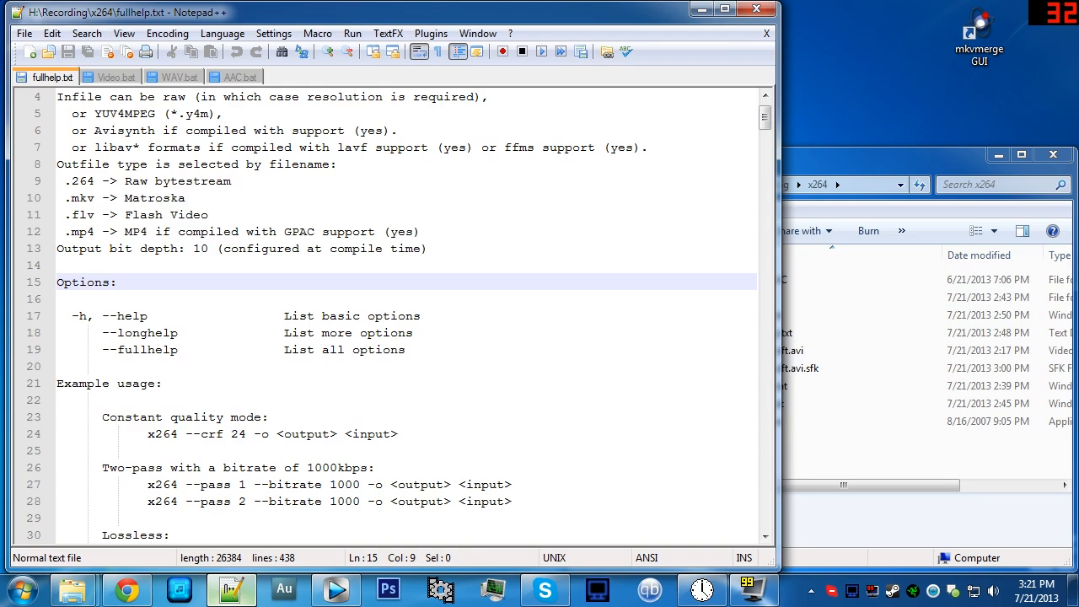
{"action": "scroll", "coordinate": [400, 317], "scroll_direction": "up", "scroll_amount": 1}
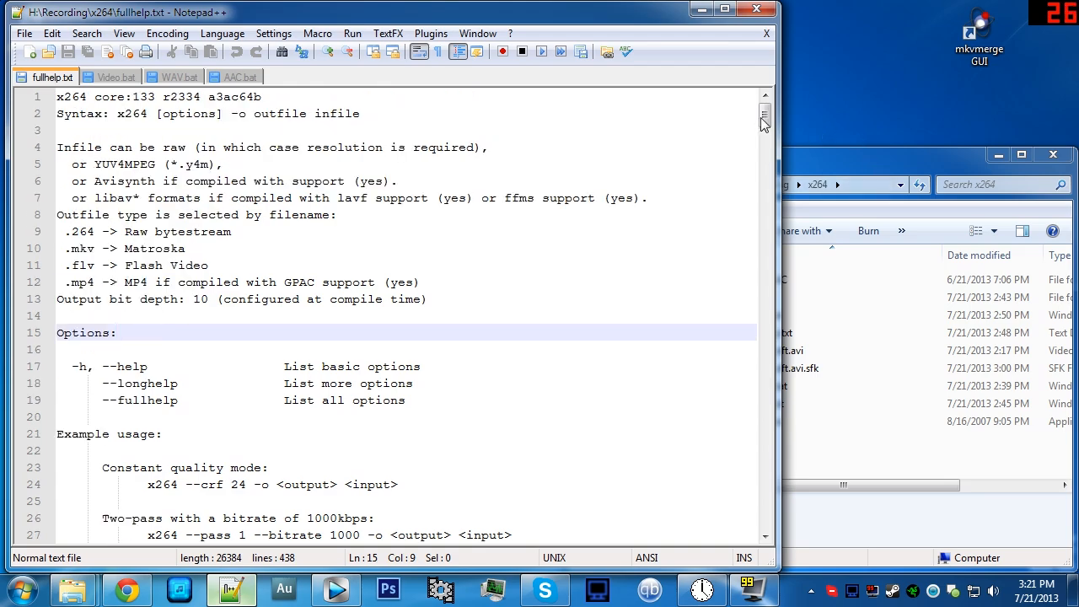
{"action": "left_click_drag", "start_coordinate": [762, 118], "coordinate": [783, 96]}
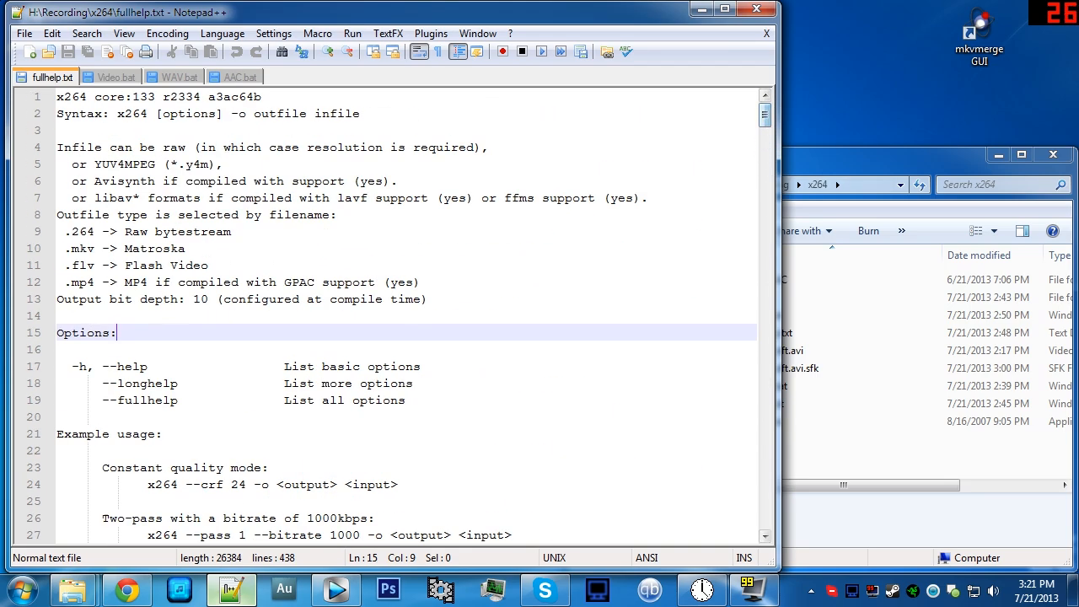
Show Video.bat and compare its x264\x264-10 path with the executables in the x264 subfolder
{"action": "left_click", "coordinate": [120, 77]}
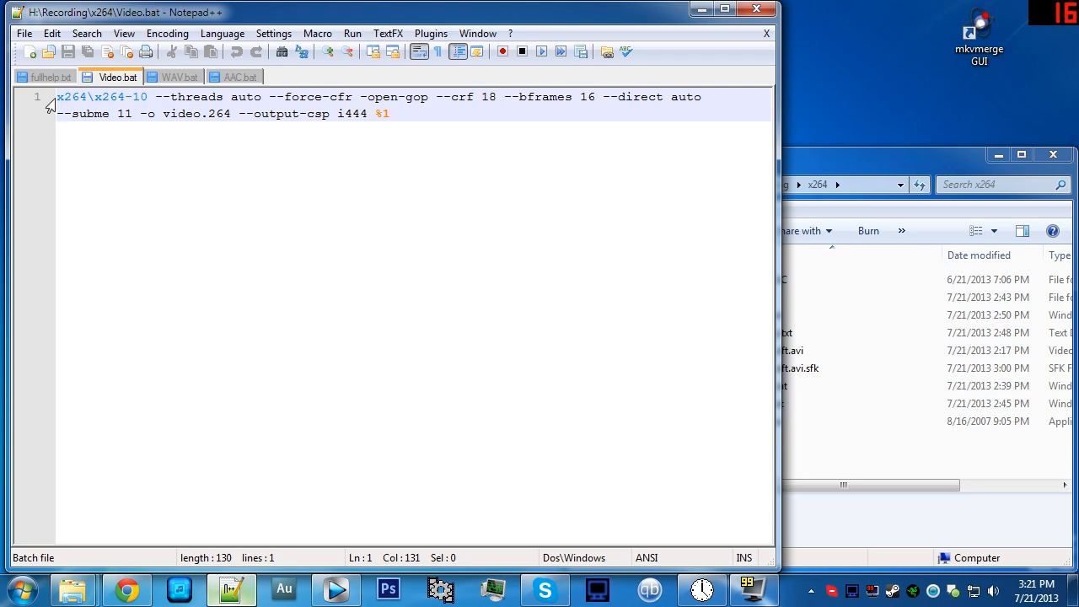
{"action": "left_click_drag", "start_coordinate": [64, 96], "coordinate": [95, 96]}
{"action": "left_click", "coordinate": [101, 96]}
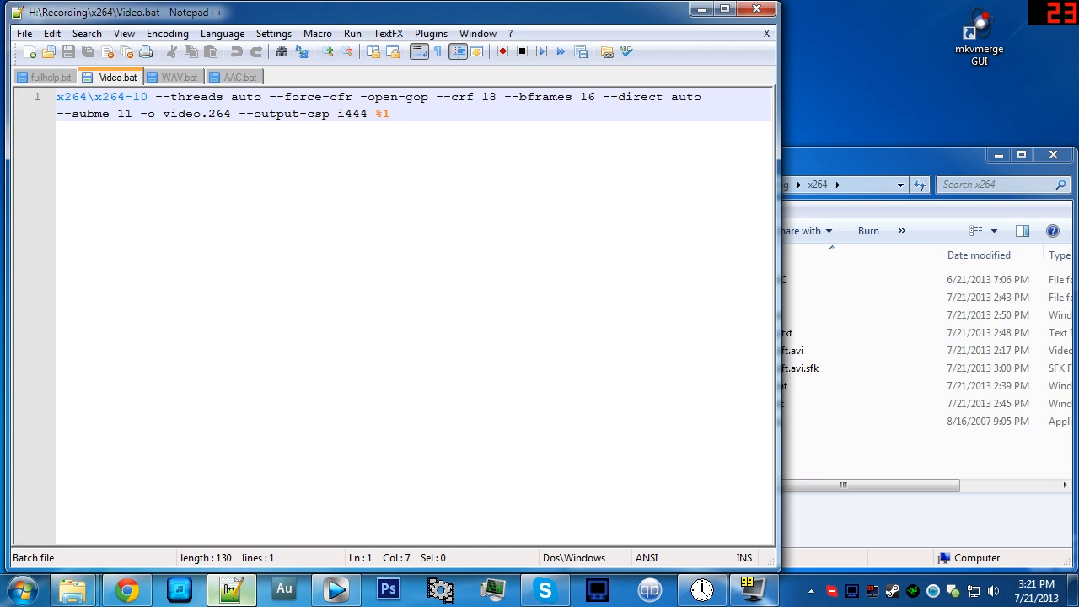
{"action": "left_click", "coordinate": [978, 491]}
{"action": "double_click", "coordinate": [775, 297]}
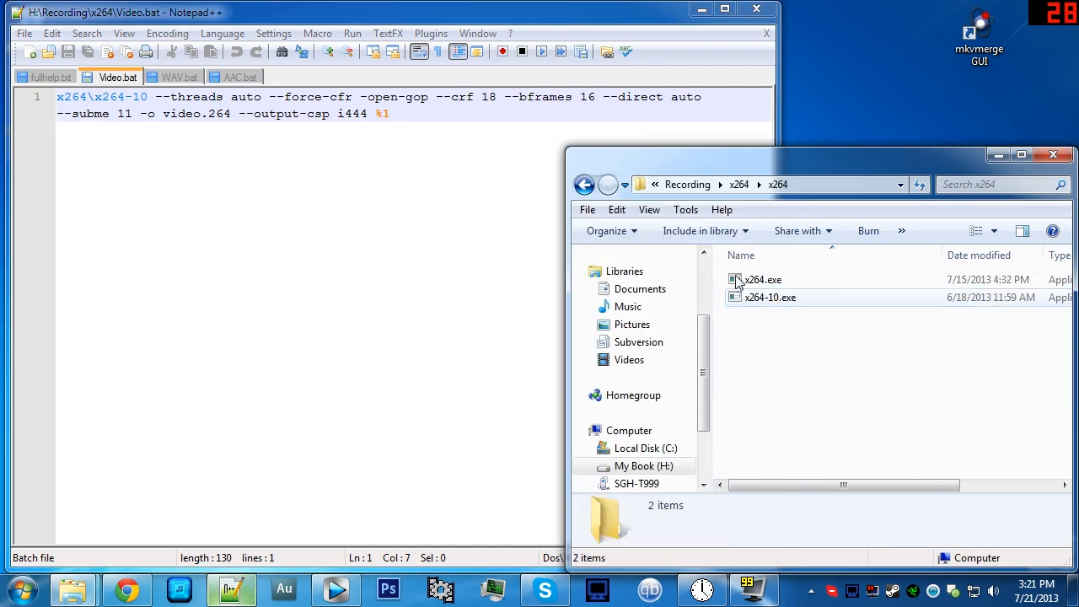
{"action": "key", "text": "BackSpace"}
{"action": "left_click", "coordinate": [391, 113]}
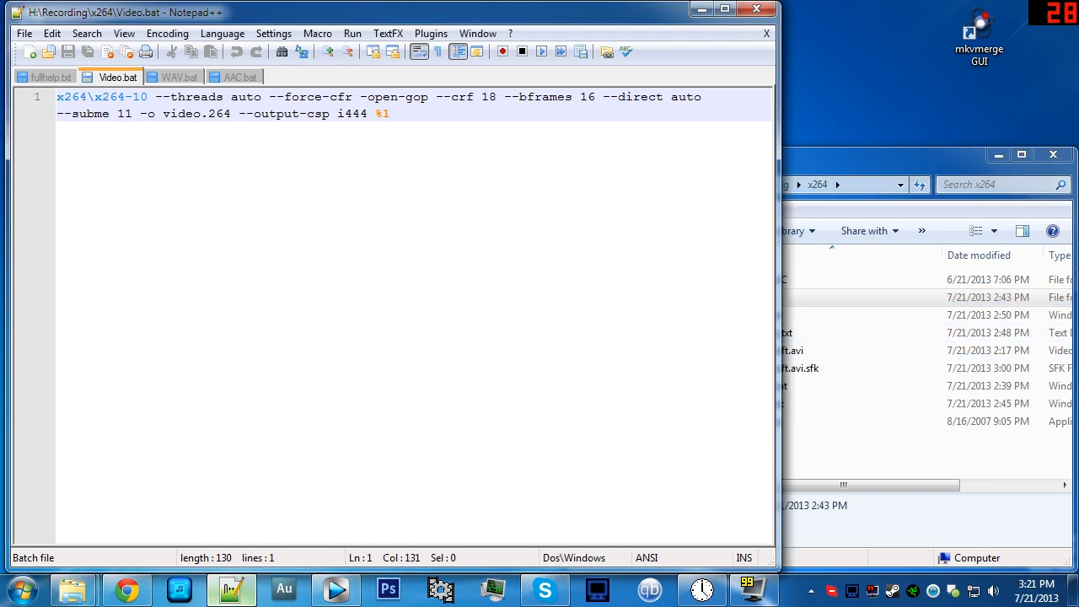
Highlight the --threads auto option in Video.bat and view the per-core CPU usage in Task Manager
{"action": "left_click_drag", "start_coordinate": [155, 96], "coordinate": [261, 96]}
{"action": "left_click", "coordinate": [390, 113]}
{"action": "key", "text": "ctrl+shift+Escape"}
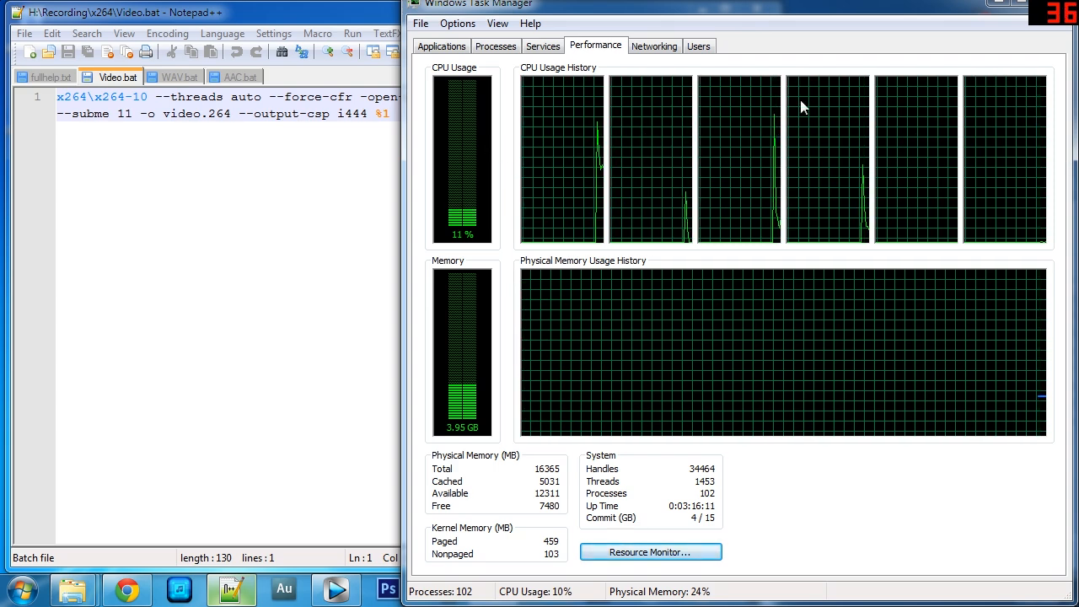
{"action": "left_click_drag", "start_coordinate": [863, 11], "coordinate": [677, 73]}
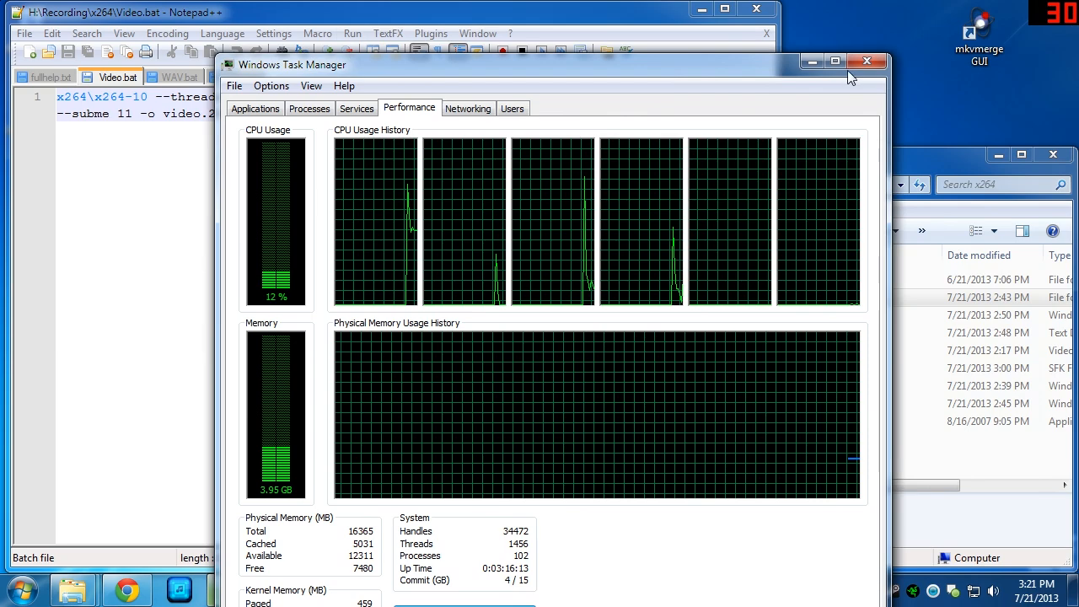
{"action": "left_click", "coordinate": [867, 60]}
{"action": "left_click", "coordinate": [261, 96]}
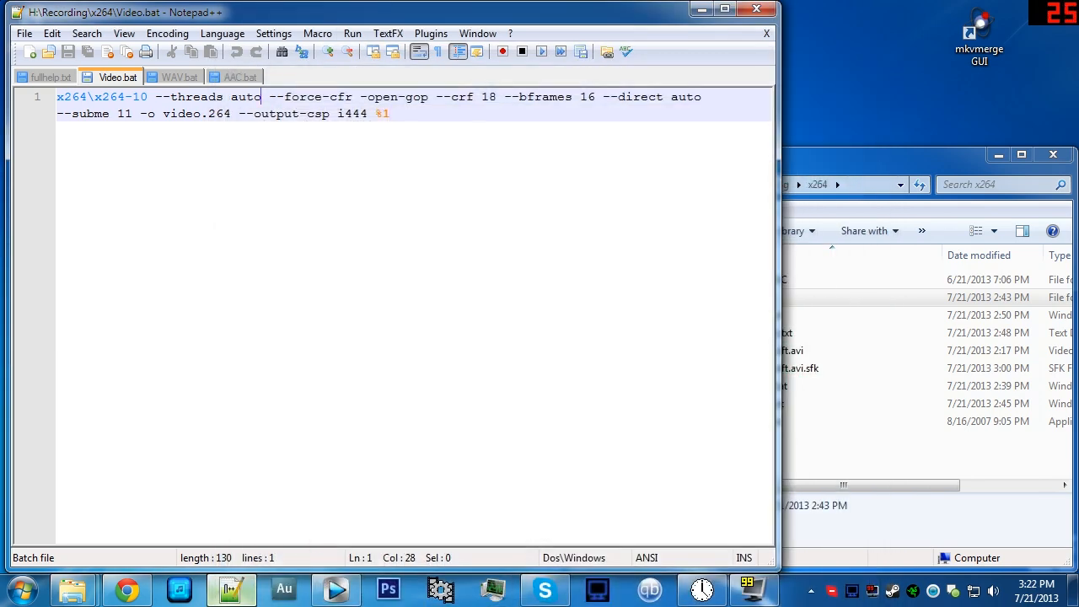
Highlight the --force-cfr option in Video.bat, followed by the -open-gop option
{"action": "left_click_drag", "start_coordinate": [269, 96], "coordinate": [352, 96]}
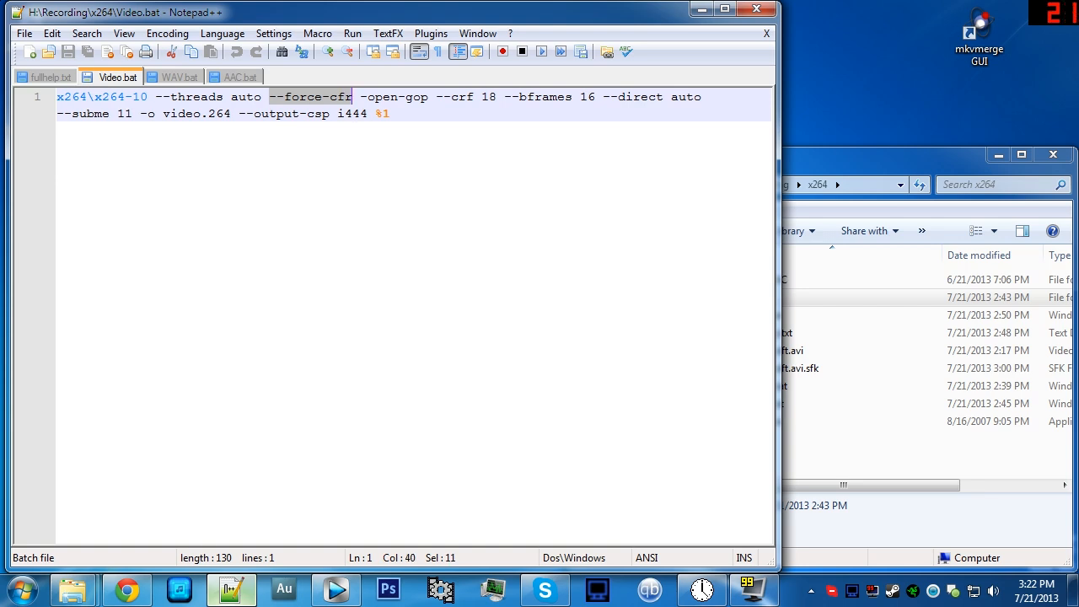
{"action": "left_click", "coordinate": [352, 97]}
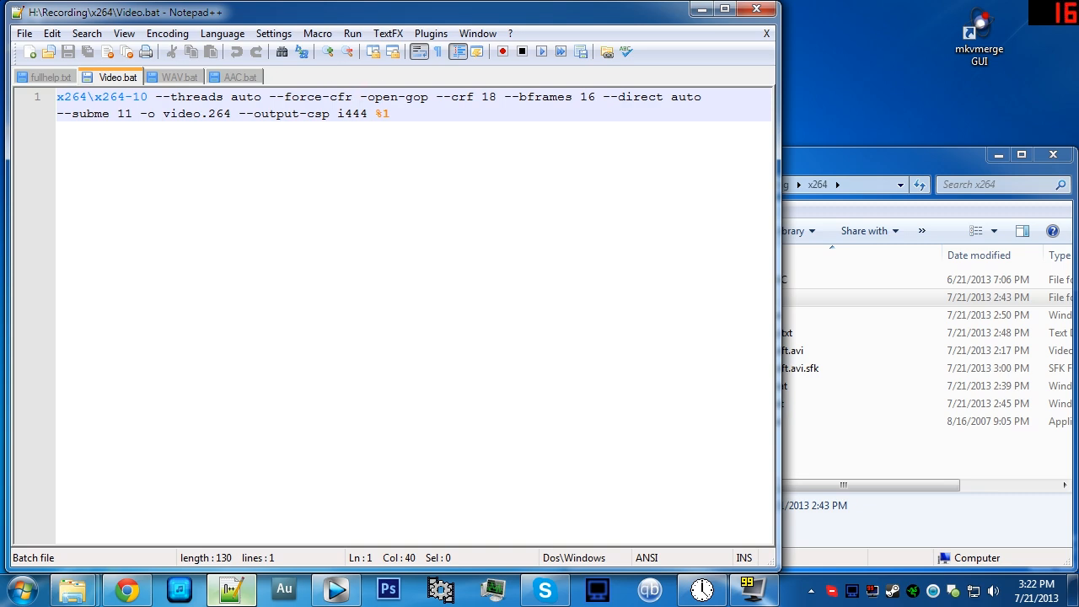
{"action": "key", "text": "Right"}
{"action": "key", "text": "shift+Right"}
{"action": "key", "text": "shift+Right"}
{"action": "key", "text": "shift+Right"}
{"action": "key", "text": "shift+Right"}
{"action": "key", "text": "shift+Right"}
{"action": "key", "text": "shift+Right"}
{"action": "key", "text": "shift+Right"}
{"action": "key", "text": "shift+Right"}
{"action": "key", "text": "shift+Right"}
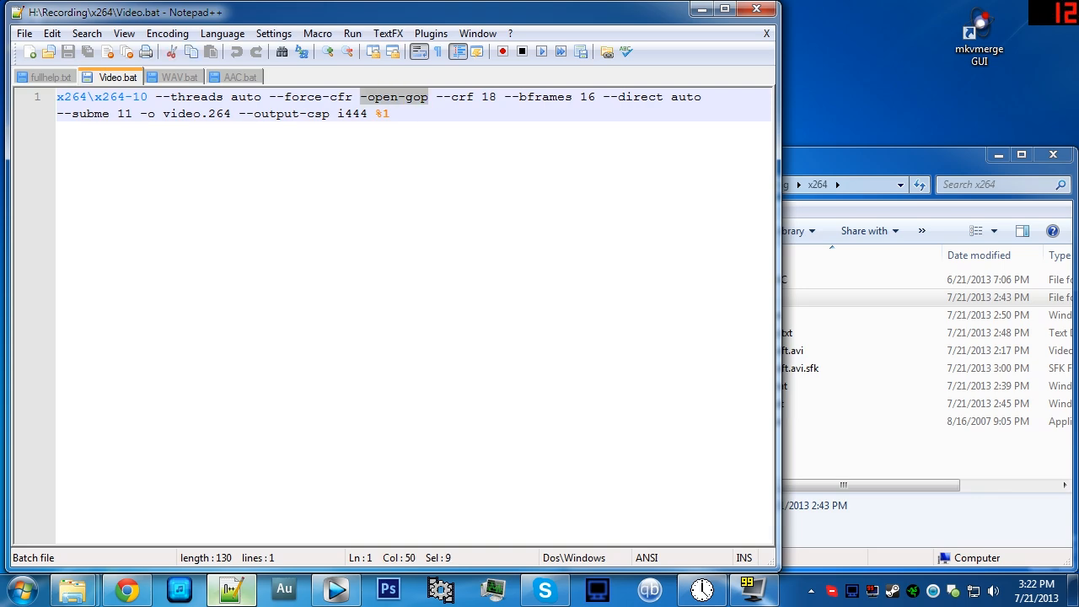
Look up open-gop on the X264 Settings wiki page in Chrome, view its section, and return to Video.bat
{"action": "left_click", "coordinate": [127, 590]}
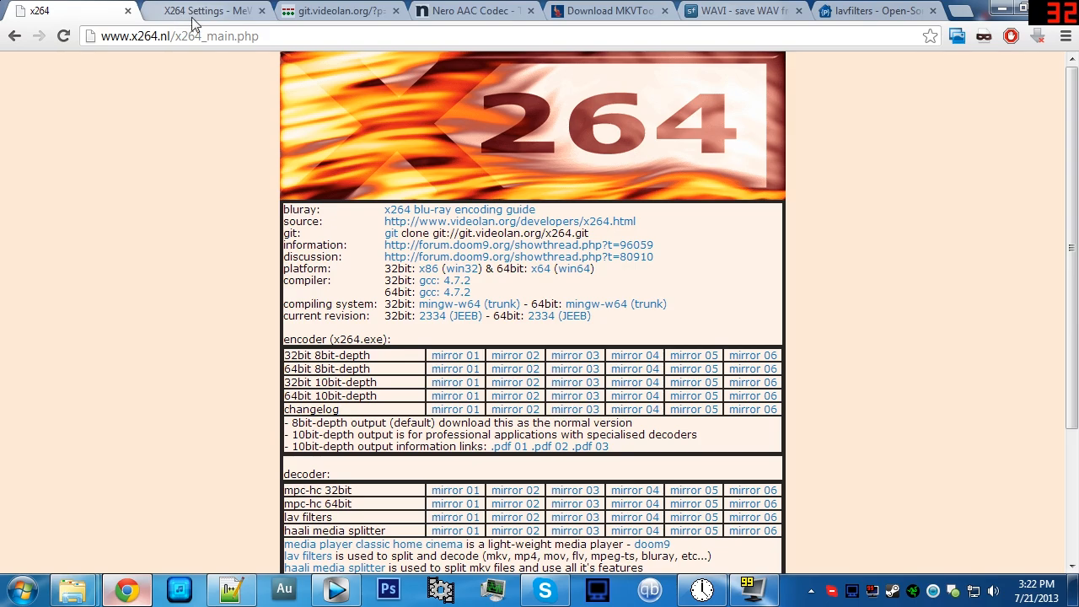
{"action": "left_click", "coordinate": [215, 12]}
{"action": "scroll", "coordinate": [412, 110], "scroll_direction": "down", "scroll_amount": 5}
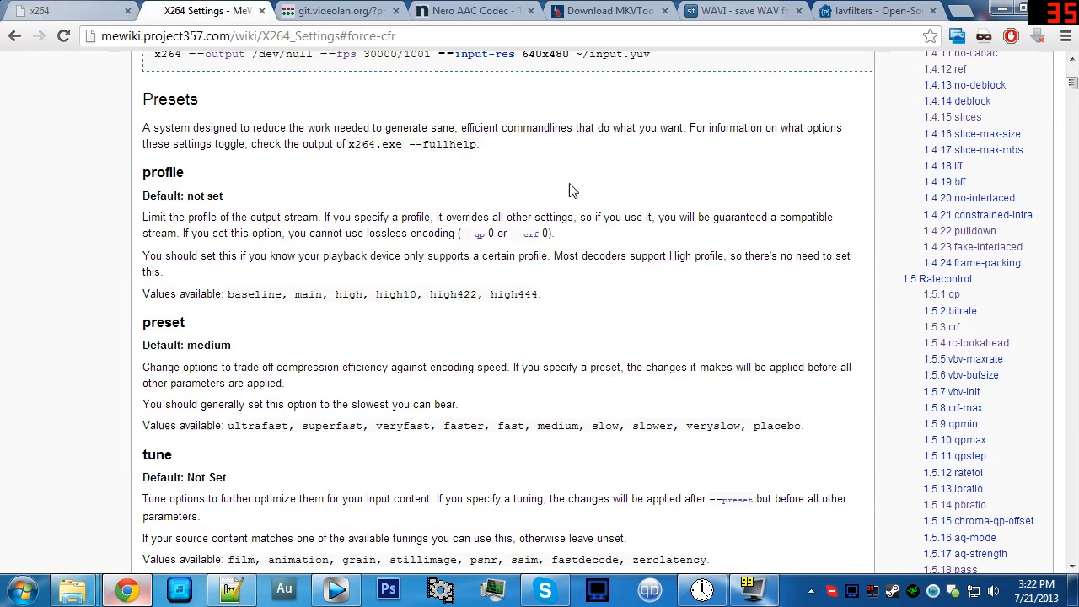
{"action": "key", "text": "ctrl+f"}
{"action": "type", "text": "open-gop"}
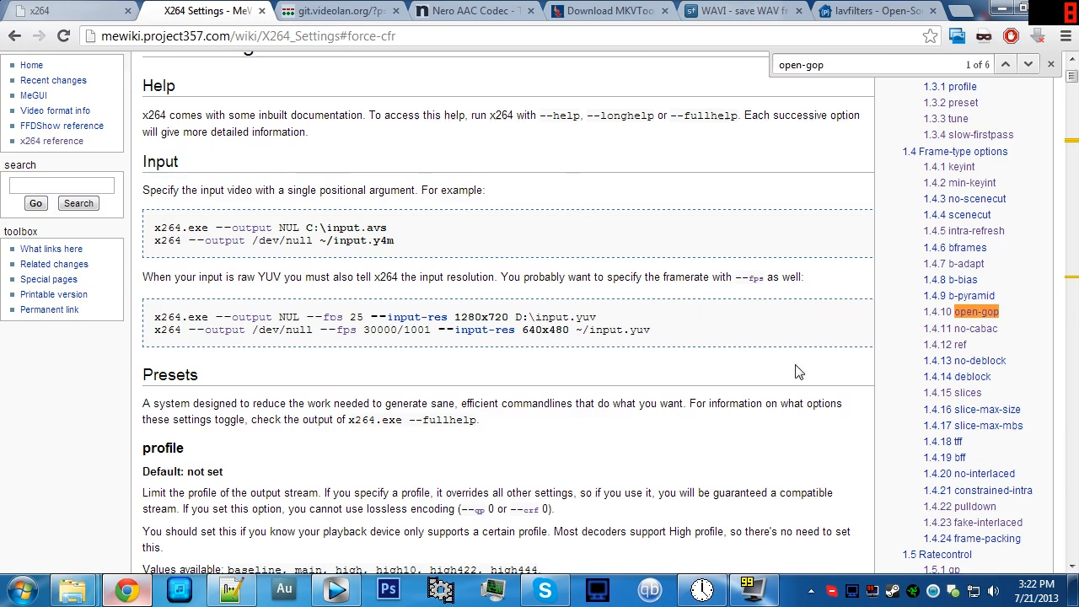
{"action": "left_click", "coordinate": [970, 313]}
{"action": "left_click", "coordinate": [1050, 64]}
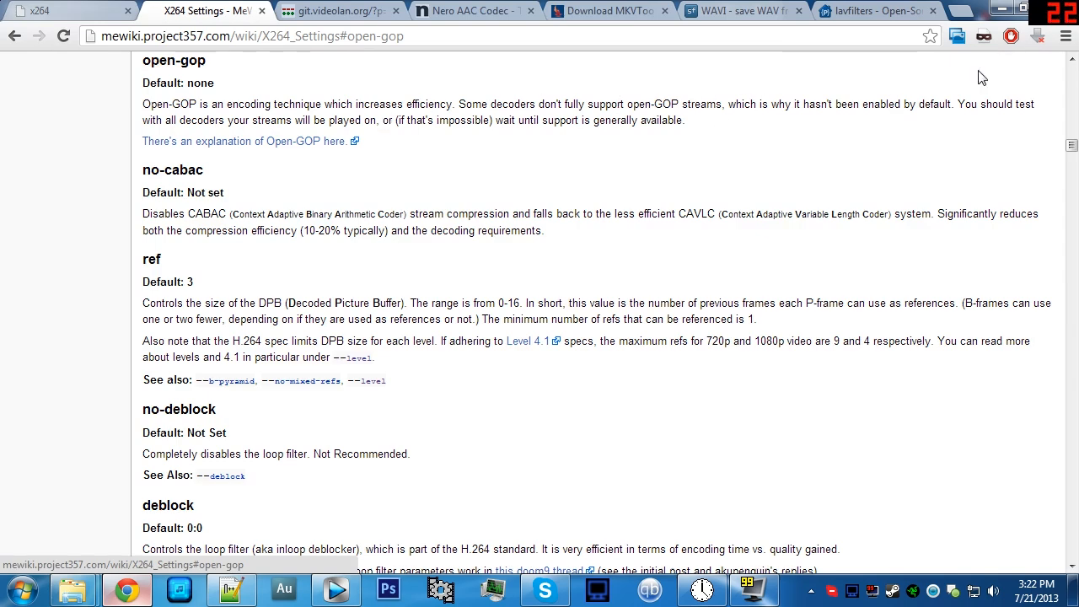
{"action": "left_click", "coordinate": [1002, 9]}
{"action": "left_click", "coordinate": [390, 113]}
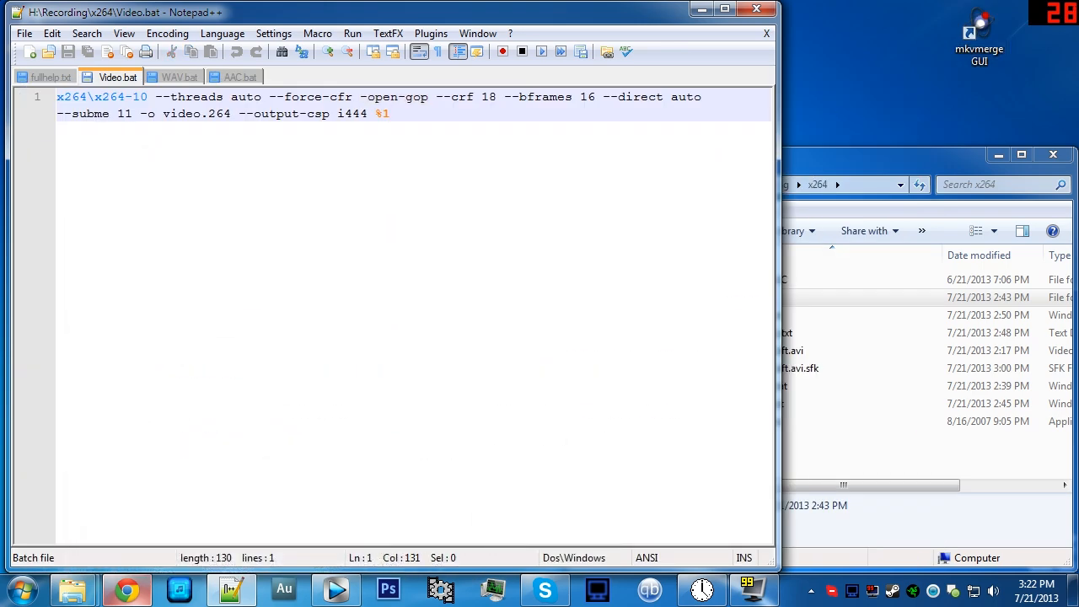
Switch to Chrome and skim the X264 Settings wiki page from its beginning to the Frame-type options
{"action": "left_click", "coordinate": [127, 590]}
{"action": "left_click", "coordinate": [338, 10]}
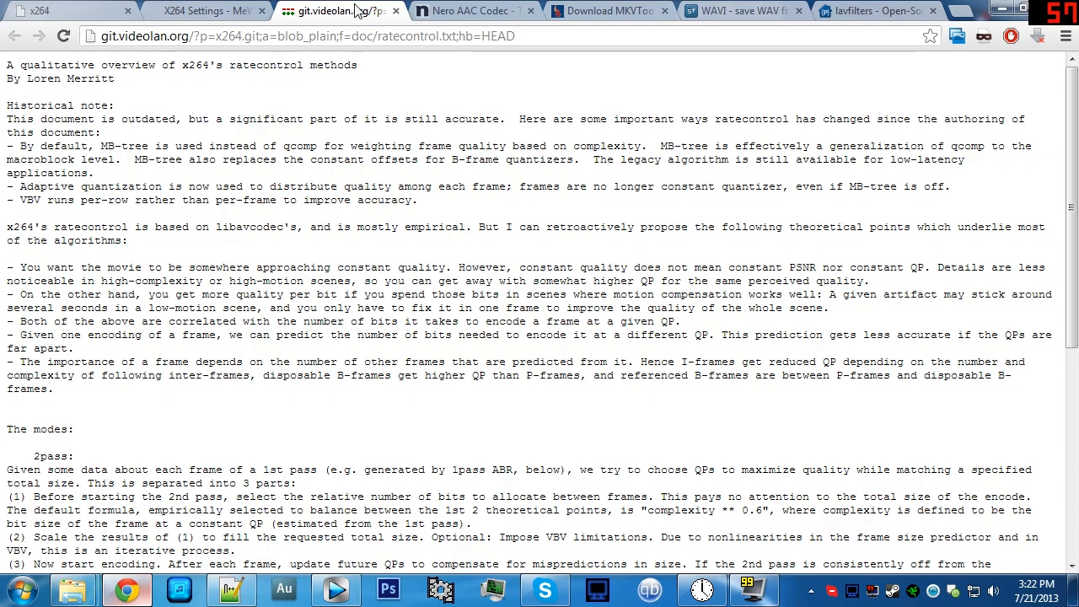
{"action": "left_click", "coordinate": [204, 8]}
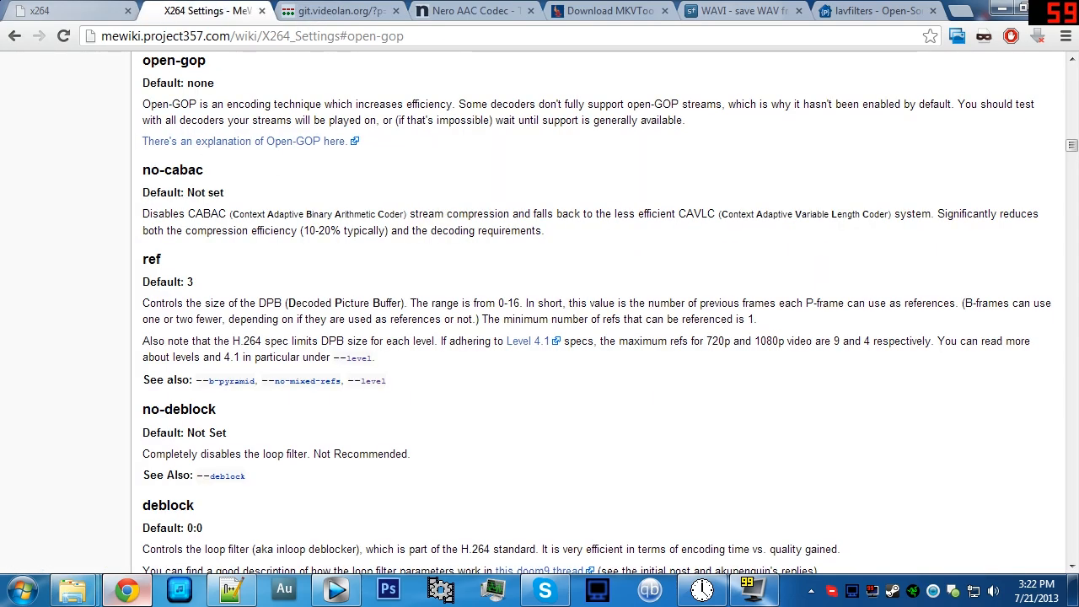
{"action": "scroll", "coordinate": [498, 152], "scroll_direction": "up", "scroll_amount": 15}
{"action": "scroll", "coordinate": [422, 354], "scroll_direction": "up", "scroll_amount": 10}
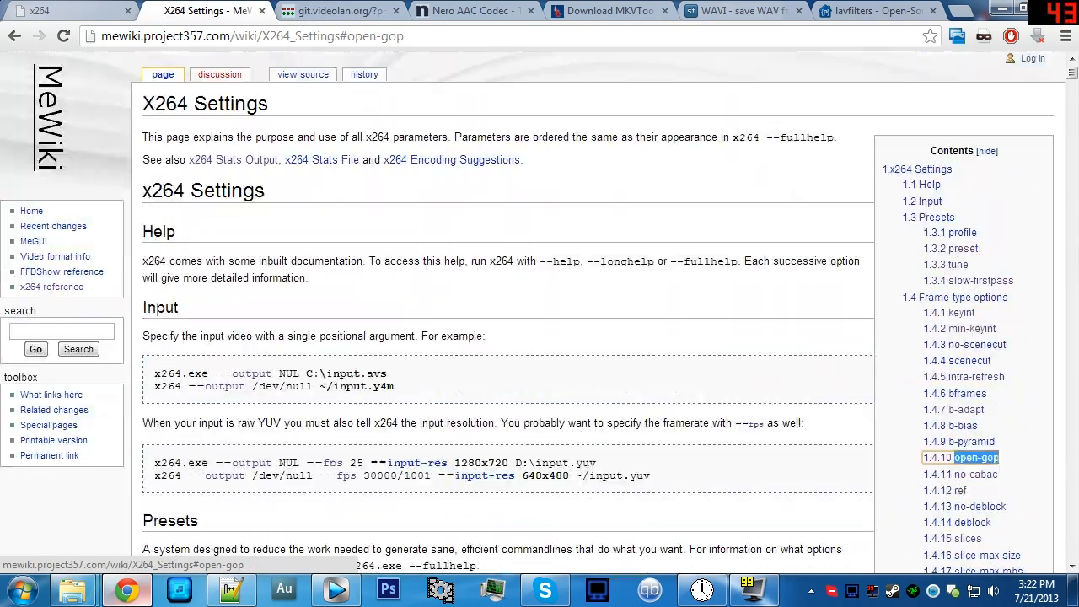
{"action": "scroll", "coordinate": [378, 331], "scroll_direction": "down", "scroll_amount": 10}
{"action": "scroll", "coordinate": [393, 354], "scroll_direction": "down", "scroll_amount": 10}
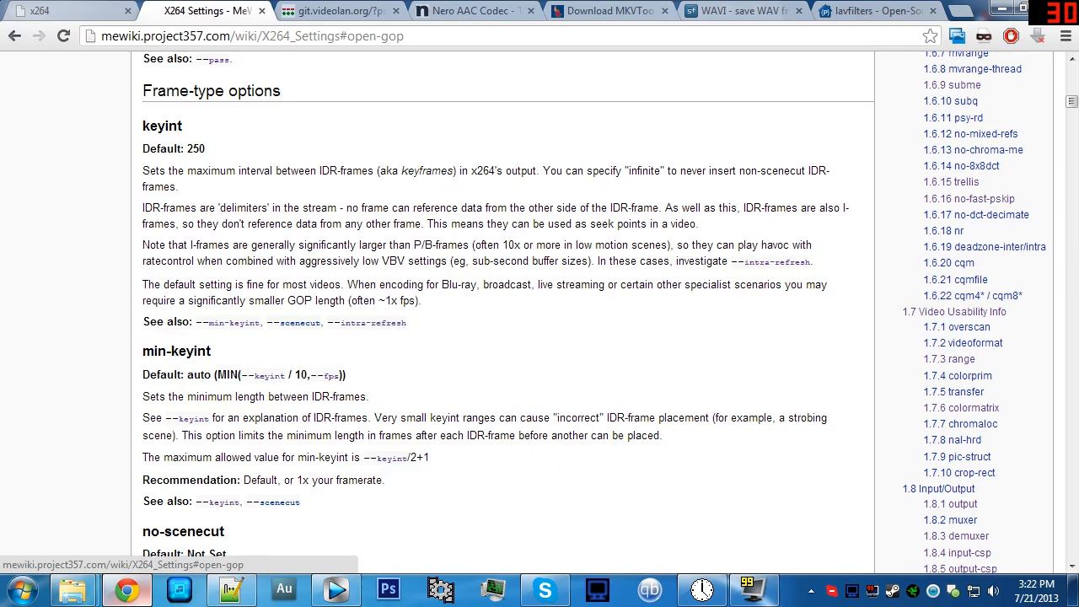
Highlight the "1pass, constant ratefactor" section of the ratecontrol.txt page and return to Video.bat
{"action": "left_click", "coordinate": [359, 11]}
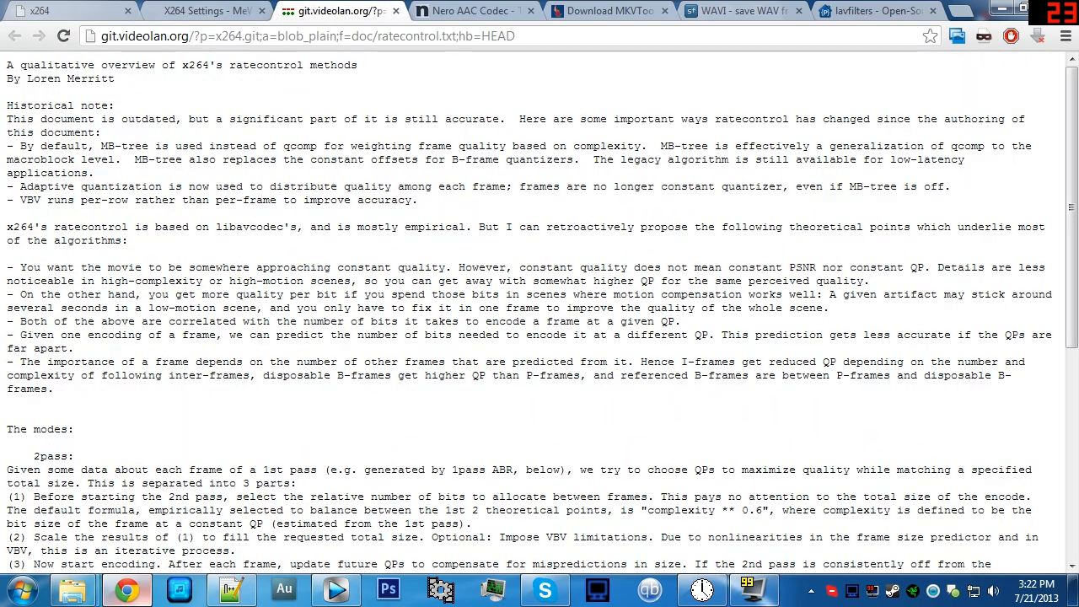
{"action": "scroll", "coordinate": [394, 177], "scroll_direction": "down", "scroll_amount": 5}
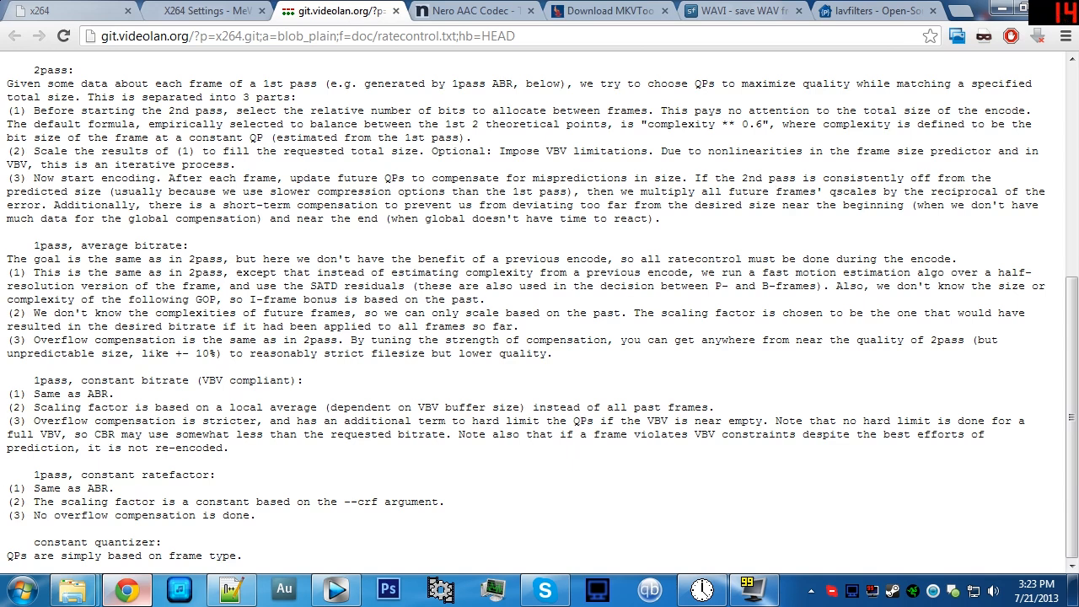
{"action": "left_click_drag", "start_coordinate": [33, 474], "coordinate": [256, 515]}
{"action": "left_click", "coordinate": [127, 497]}
{"action": "left_click", "coordinate": [1001, 8]}
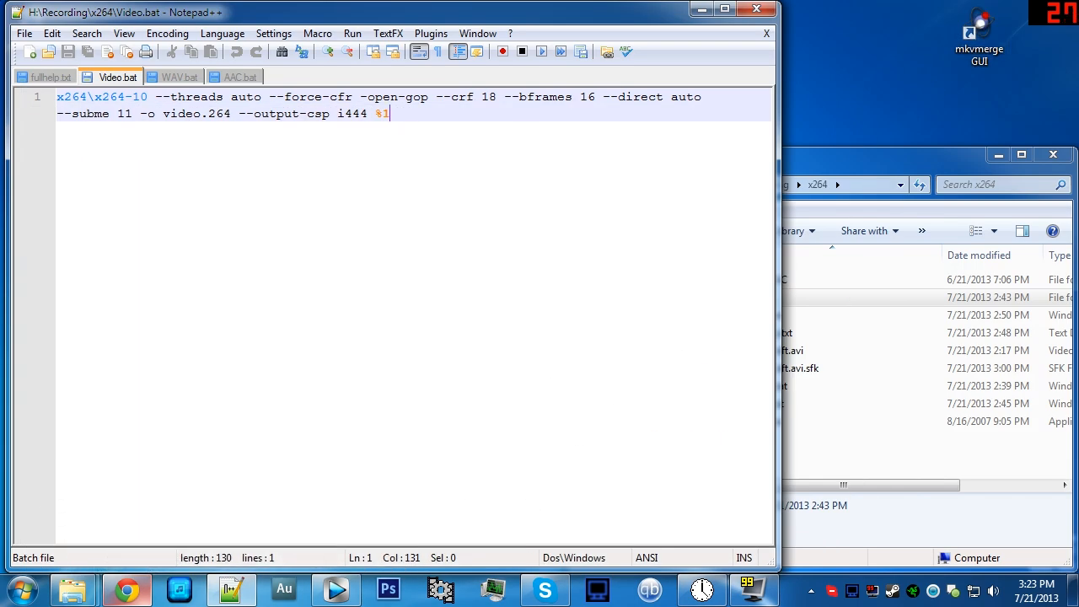
{"action": "left_click", "coordinate": [126, 590]}
{"action": "left_click", "coordinate": [1001, 8]}
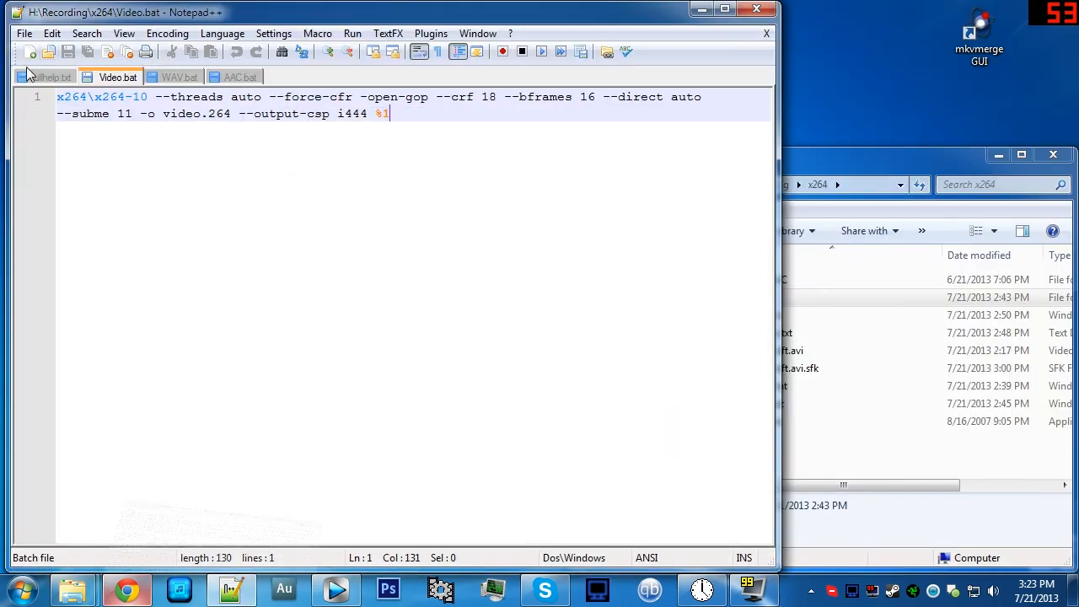
Find the --crf option in the Ratecontrol section of fullhelp.txt and highlight its name and the start of its value range
{"action": "left_click", "coordinate": [50, 78]}
{"action": "scroll", "coordinate": [393, 317], "scroll_direction": "down", "scroll_amount": 20}
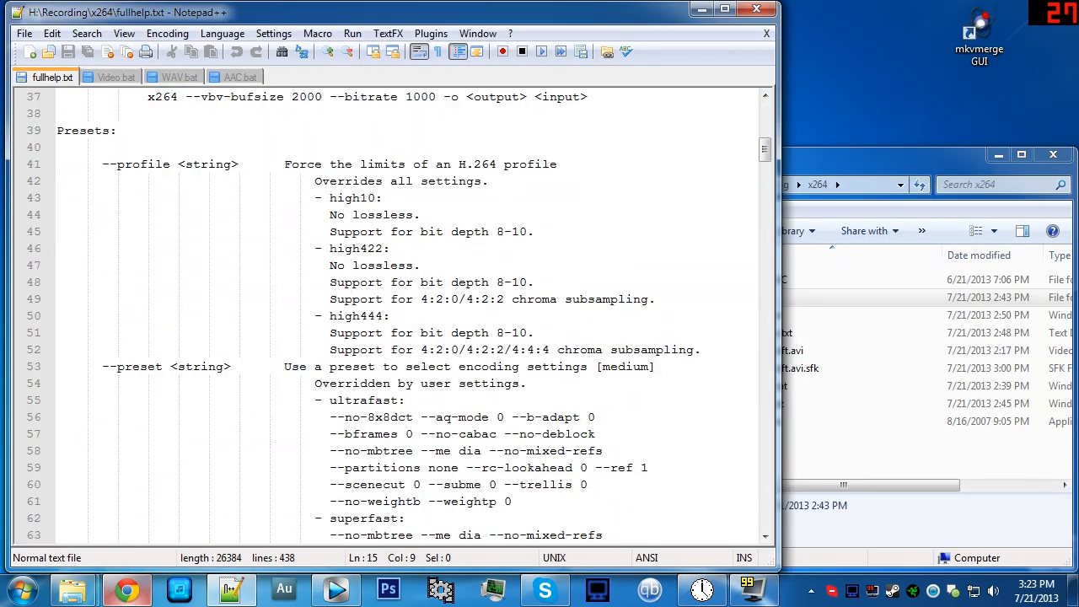
{"action": "scroll", "coordinate": [393, 316], "scroll_direction": "down", "scroll_amount": 20}
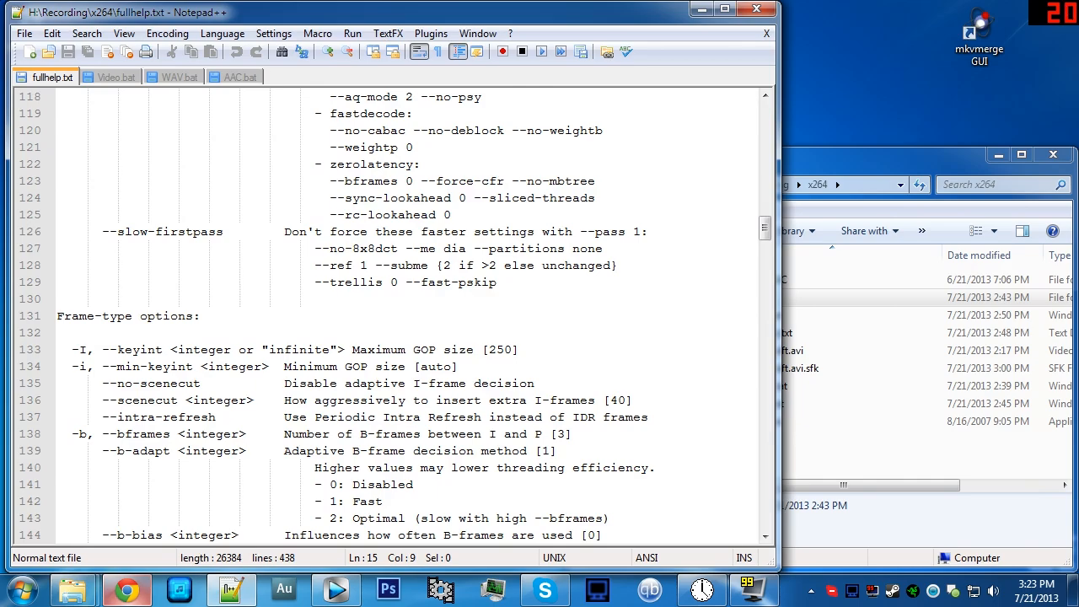
{"action": "double_click", "coordinate": [128, 315]}
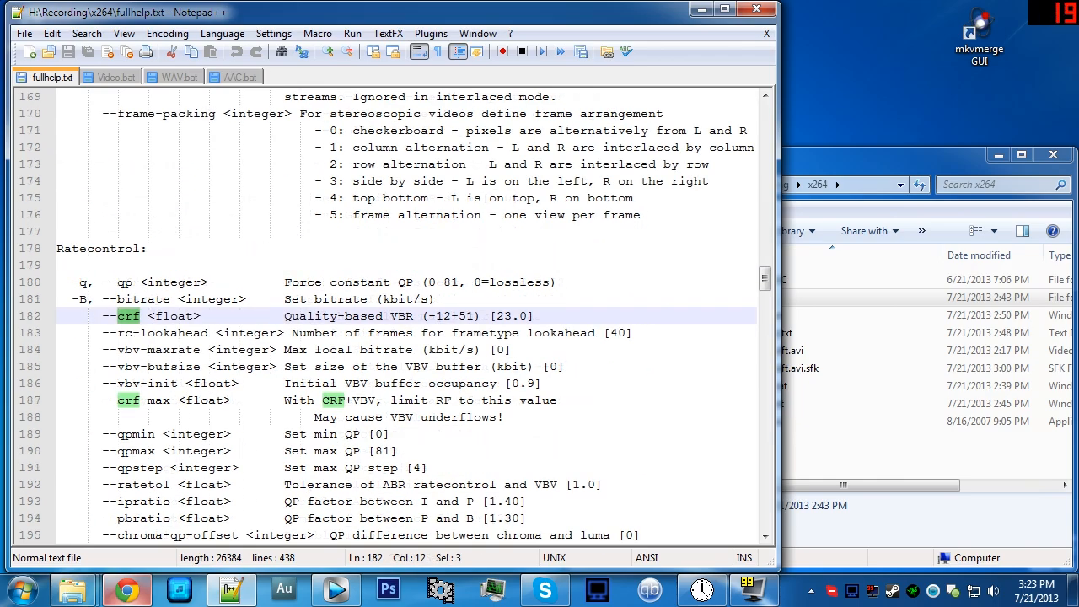
{"action": "left_click_drag", "start_coordinate": [430, 315], "coordinate": [444, 316]}
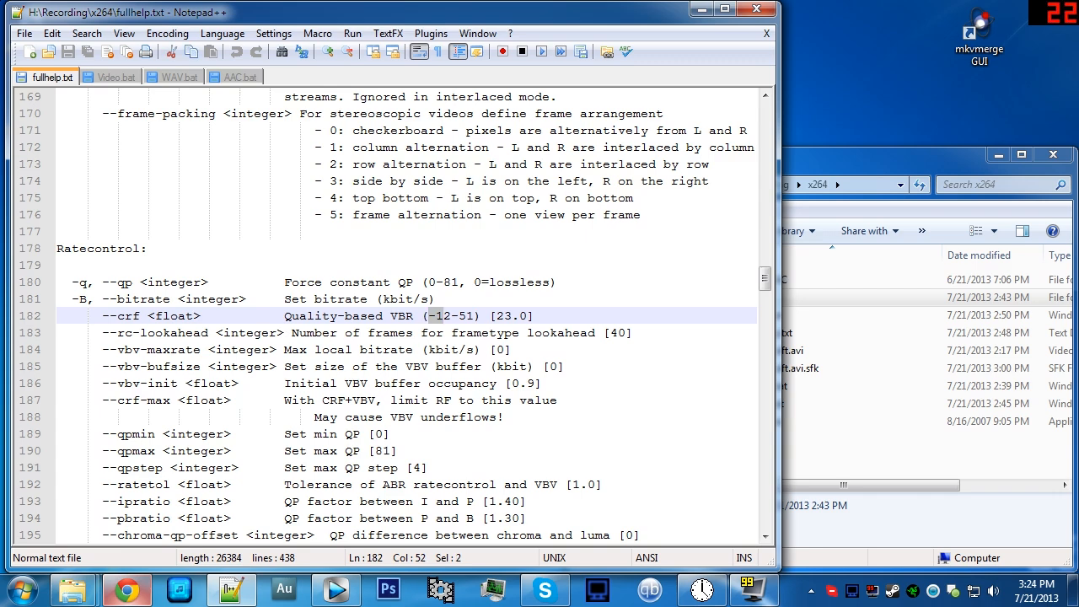
{"action": "key", "text": "Left"}
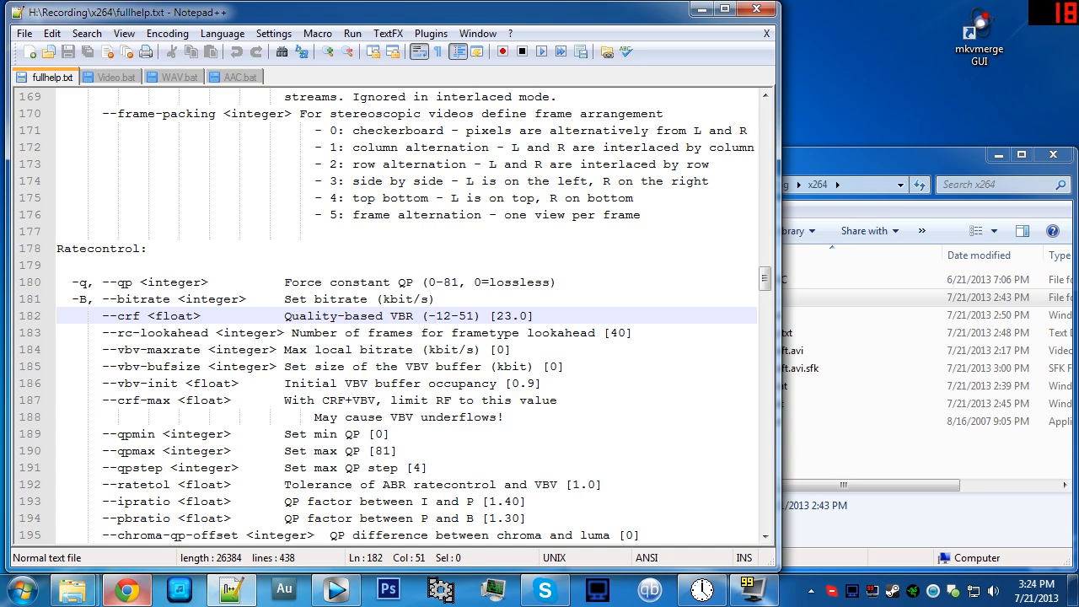
Show Video.bat and highlight the --bframes 16 option, followed by the --direct auto option
{"action": "left_click", "coordinate": [122, 78]}
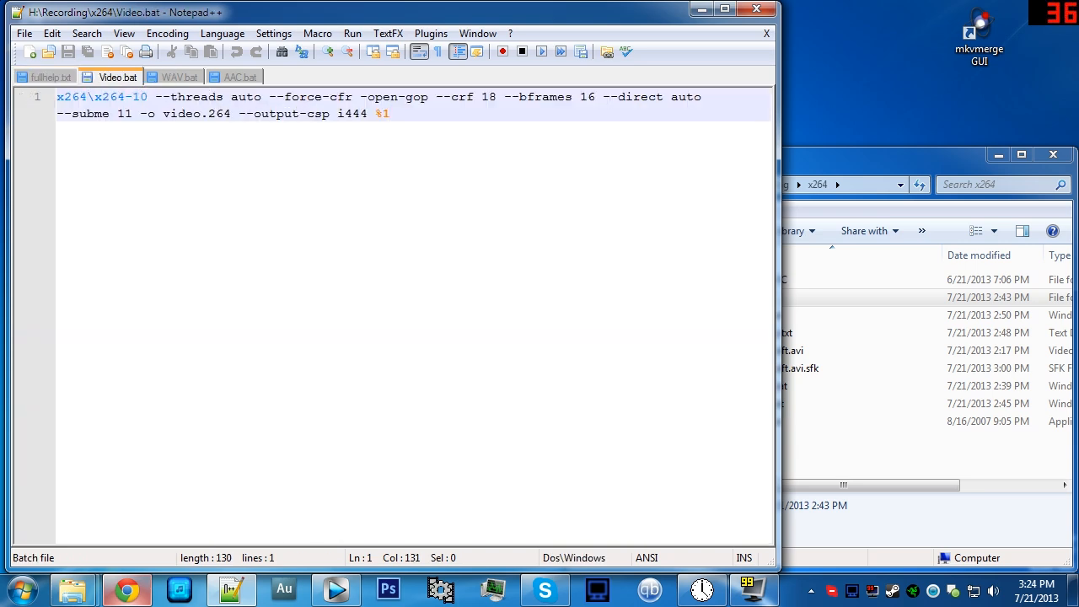
{"action": "left_click_drag", "start_coordinate": [511, 97], "coordinate": [588, 96]}
{"action": "left_click", "coordinate": [595, 96]}
{"action": "left_click", "coordinate": [391, 113]}
{"action": "left_click_drag", "start_coordinate": [603, 96], "coordinate": [709, 96]}
{"action": "left_click", "coordinate": [390, 113]}
Highlight the --subme 11 option in Video.bat, followed by the -o video.264 and --output-csp i444 options
{"action": "left_click_drag", "start_coordinate": [133, 113], "coordinate": [56, 113]}
{"action": "left_click", "coordinate": [140, 113]}
{"action": "left_click_drag", "start_coordinate": [140, 113], "coordinate": [364, 121]}
{"action": "left_click", "coordinate": [390, 113]}
{"action": "key", "text": "Right"}
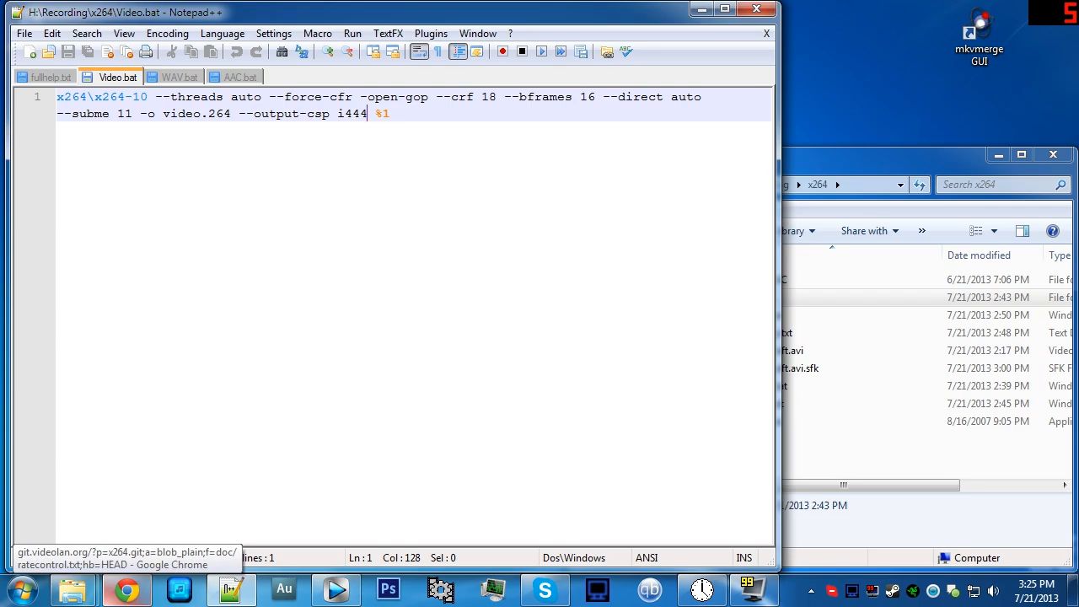
Locate the --profile presets in fullhelp.txt and highlight part of the high422 chroma subsampling values
{"action": "left_click", "coordinate": [47, 80]}
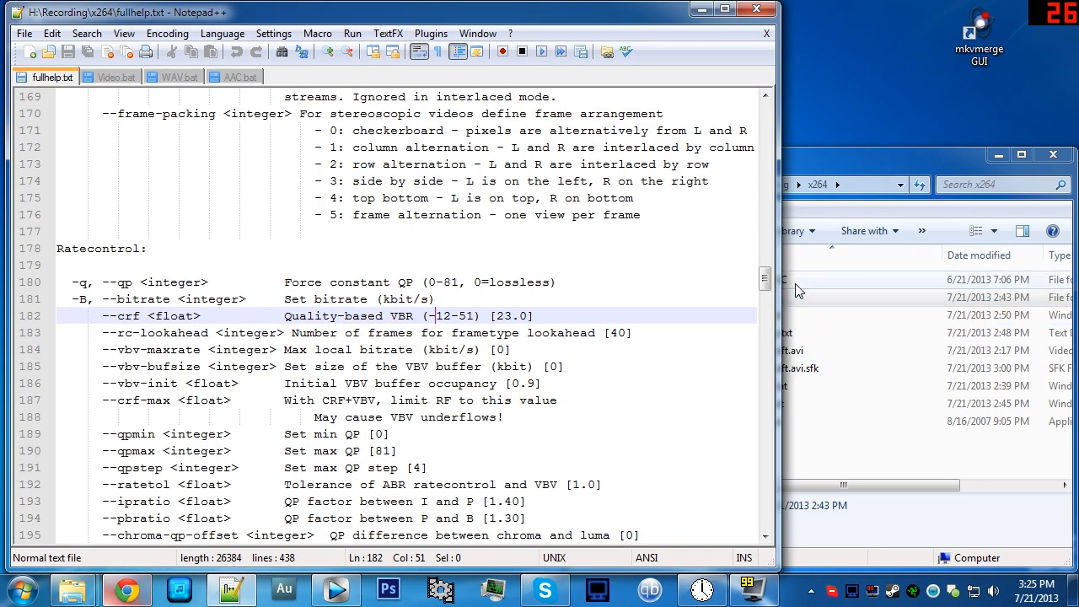
{"action": "scroll", "coordinate": [767, 183], "scroll_direction": "up", "scroll_amount": 20}
{"action": "scroll", "coordinate": [407, 315], "scroll_direction": "down", "scroll_amount": 12}
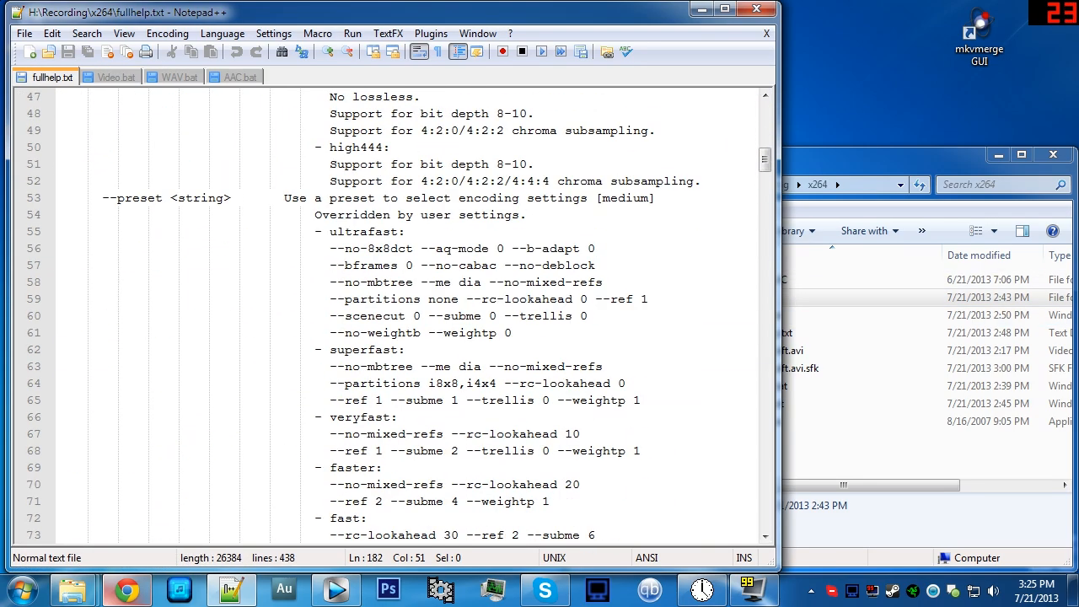
{"action": "scroll", "coordinate": [393, 315], "scroll_direction": "up", "scroll_amount": 3}
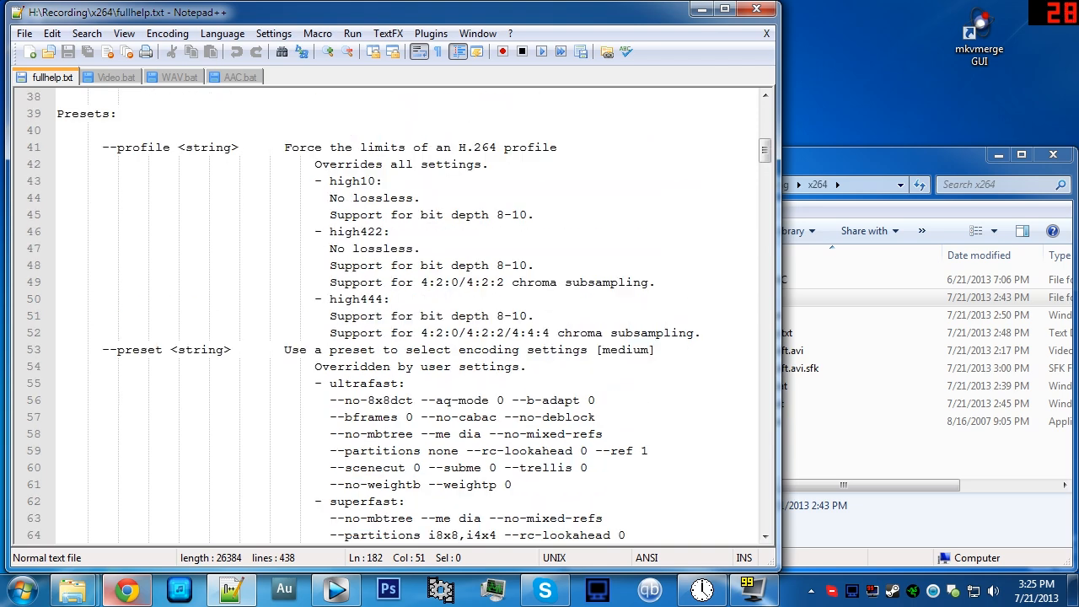
{"action": "left_click_drag", "start_coordinate": [428, 281], "coordinate": [467, 282]}
{"action": "left_click", "coordinate": [434, 282]}
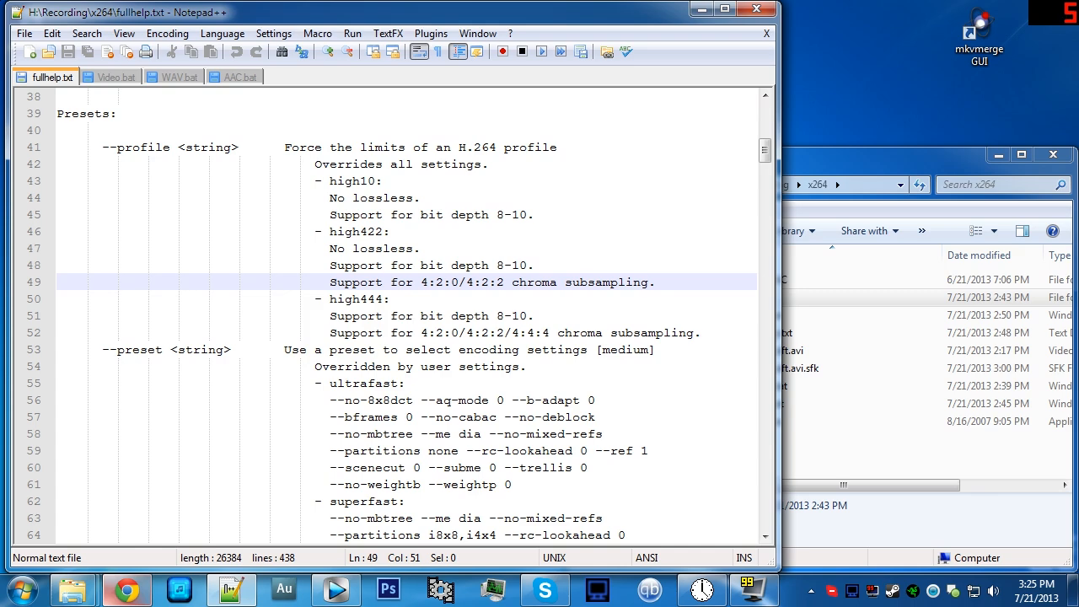
Reveal the x264 folder's files behind the editor, and highlight the %1 input parameter in Video.bat
{"action": "left_click", "coordinate": [702, 10]}
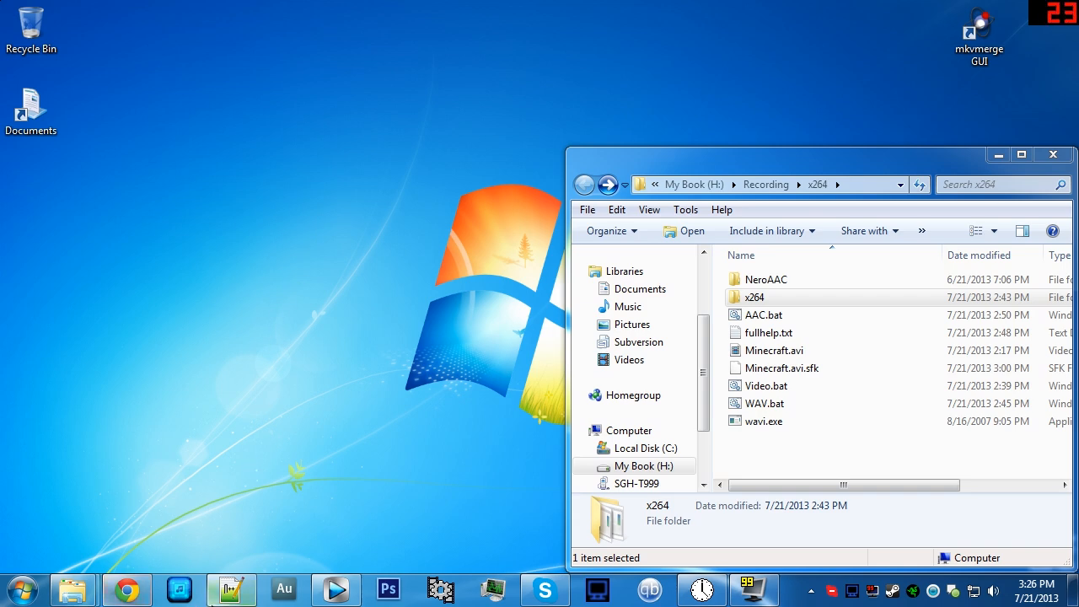
{"action": "left_click", "coordinate": [231, 590]}
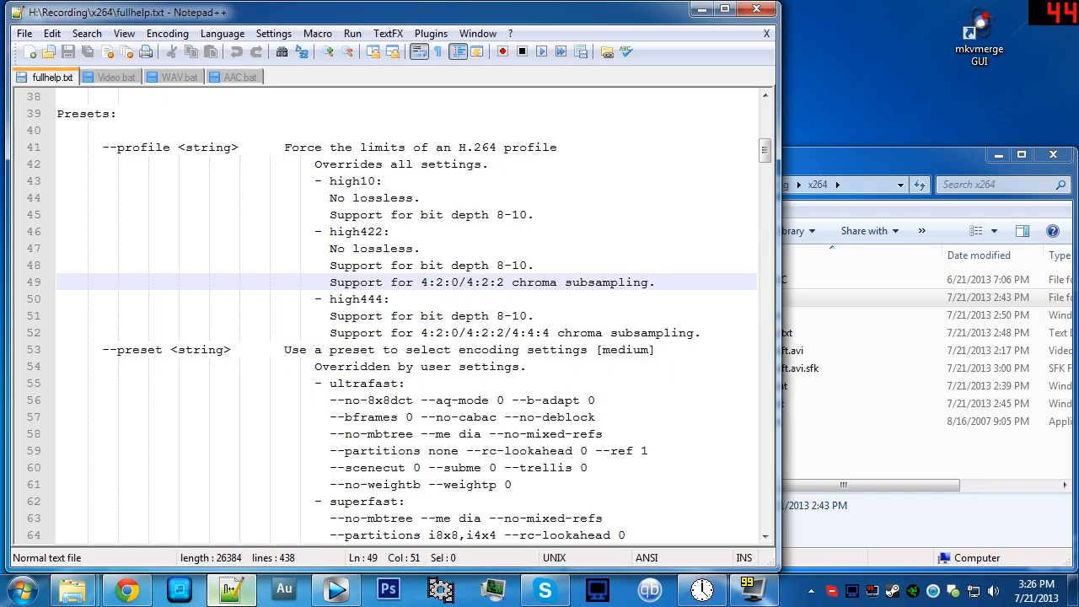
{"action": "left_click", "coordinate": [105, 77]}
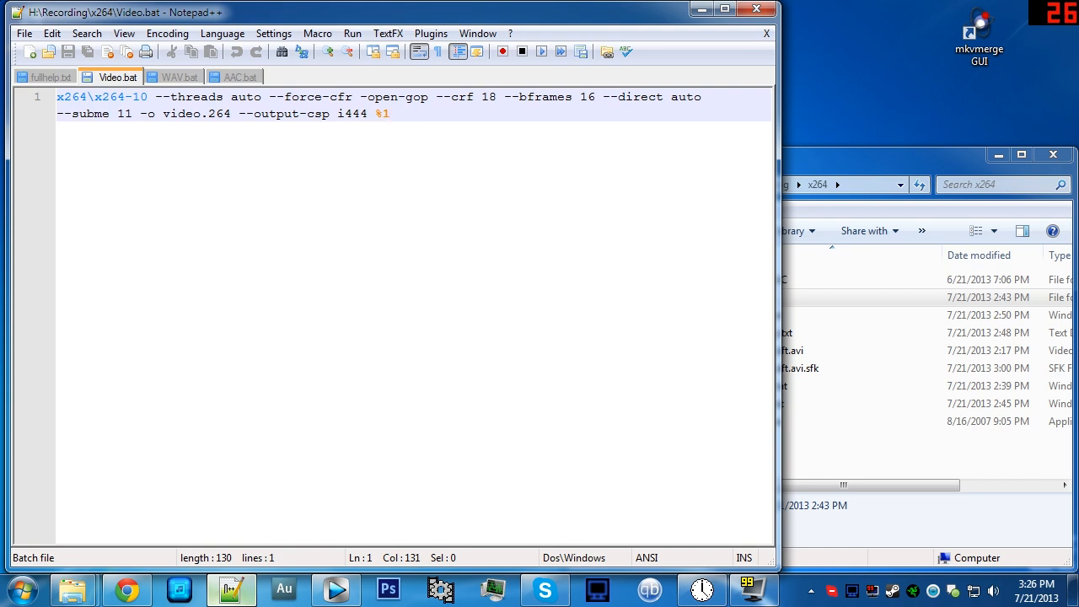
{"action": "key", "text": "shift+Right"}
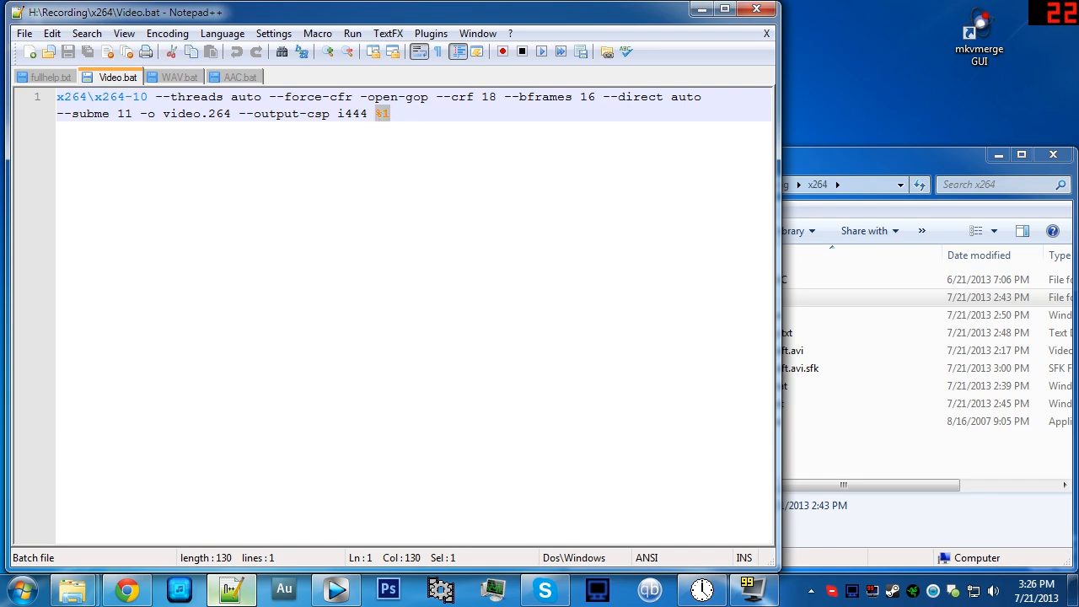
{"action": "key", "text": "Right"}
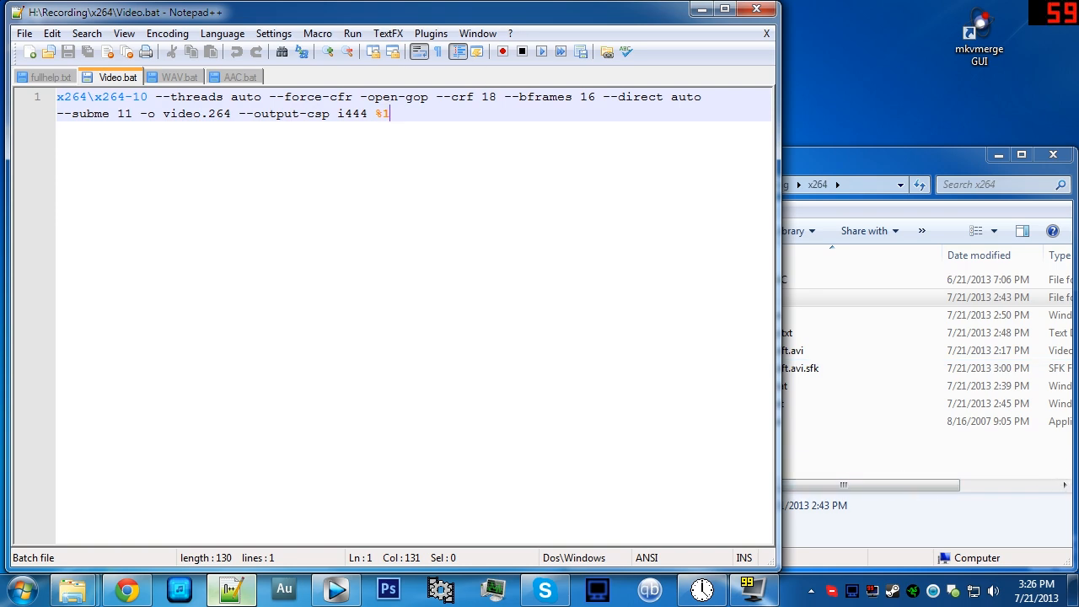
Show the AAC.bat command line, followed by the x264 folder containing the NeroAAC subfolder
{"action": "left_click", "coordinate": [875, 459]}
{"action": "left_click", "coordinate": [204, 78]}
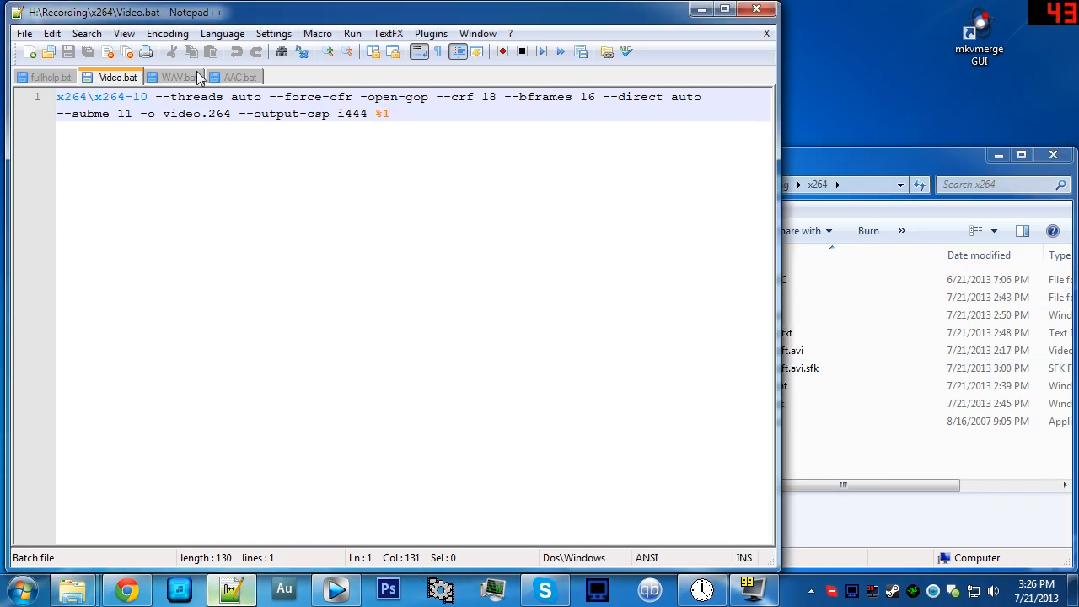
{"action": "left_click", "coordinate": [234, 77]}
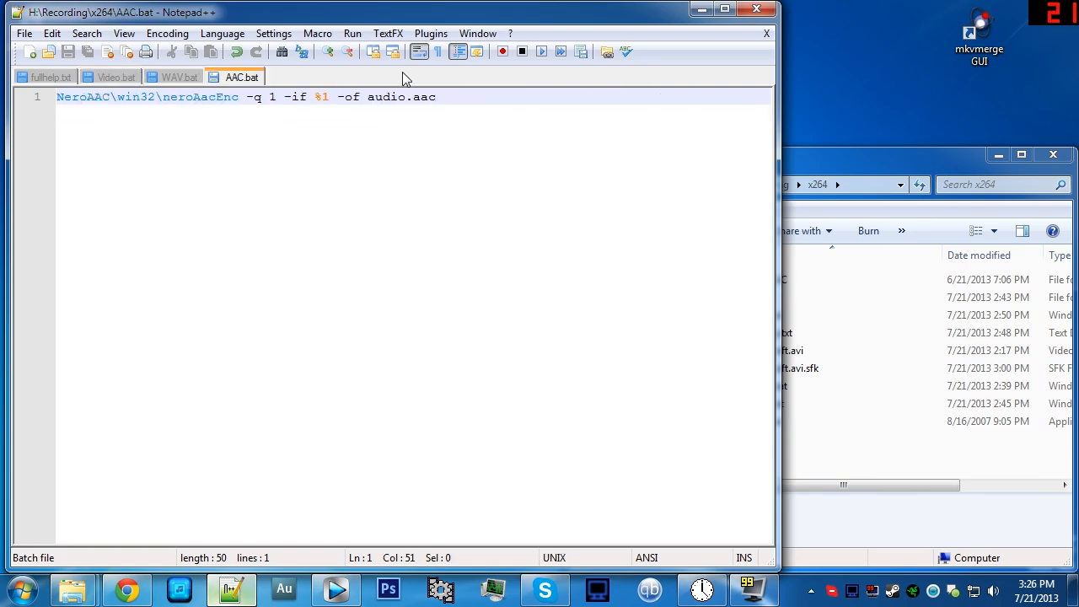
{"action": "left_click", "coordinate": [852, 460]}
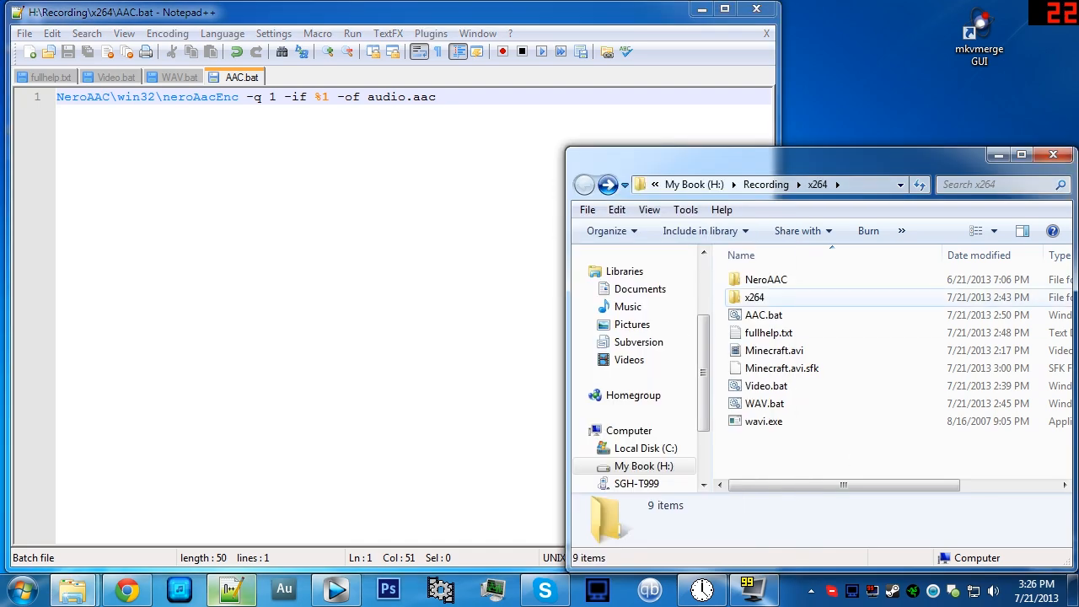
Show the WAV.bat command line and switch to Chrome to view the WAVI project page on SourceForge
{"action": "left_click", "coordinate": [178, 72]}
{"action": "left_click", "coordinate": [183, 77]}
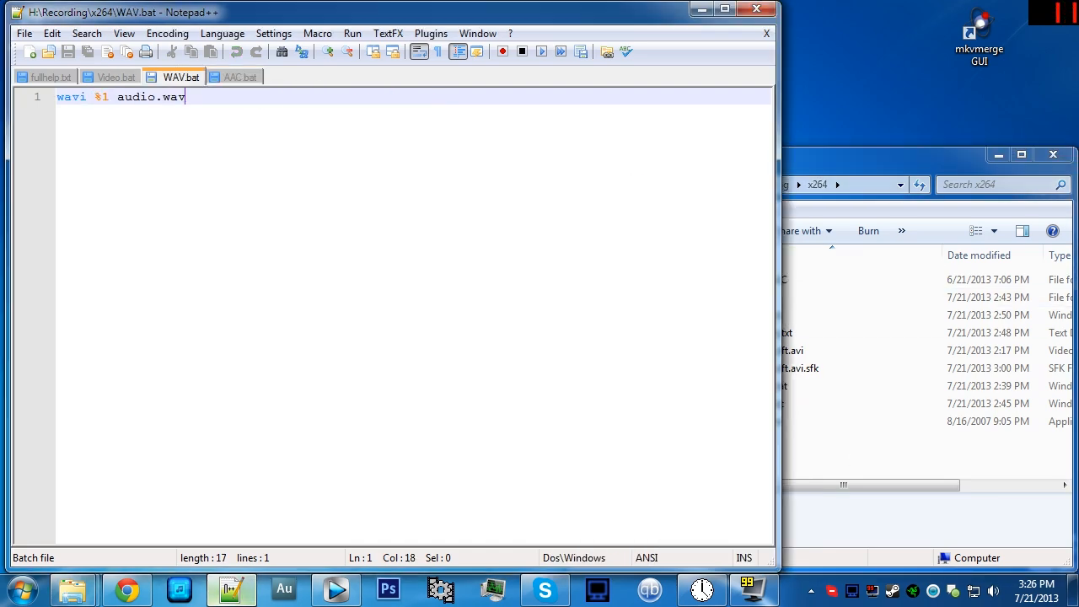
{"action": "left_click", "coordinate": [126, 590]}
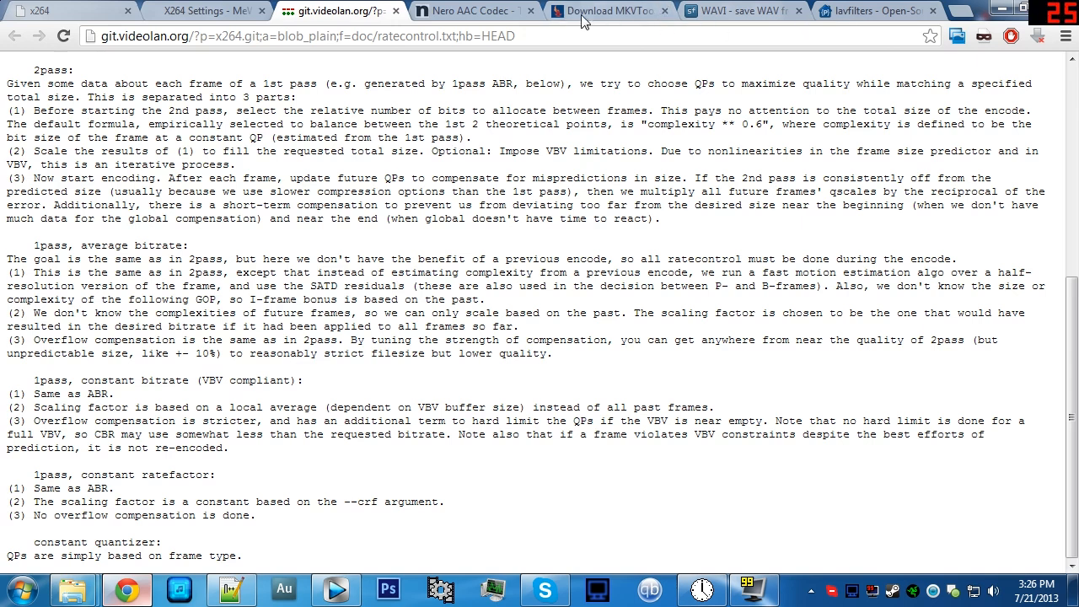
{"action": "left_click", "coordinate": [740, 11]}
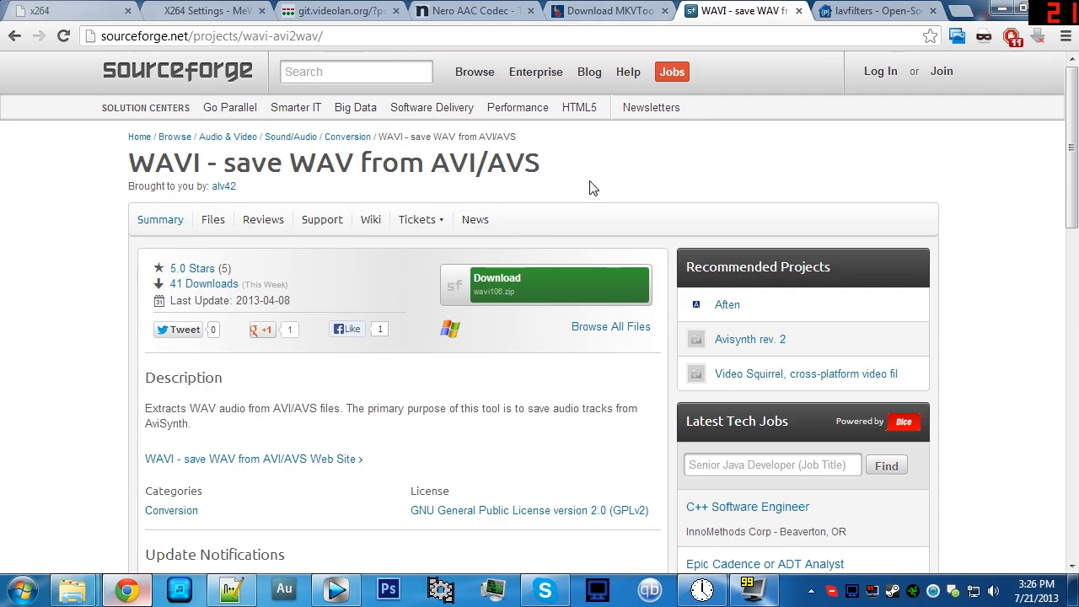
Return to the x264 folder and run WAV.bat with Minecraft.avi as input to extract its audio
{"action": "left_click", "coordinate": [1002, 9]}
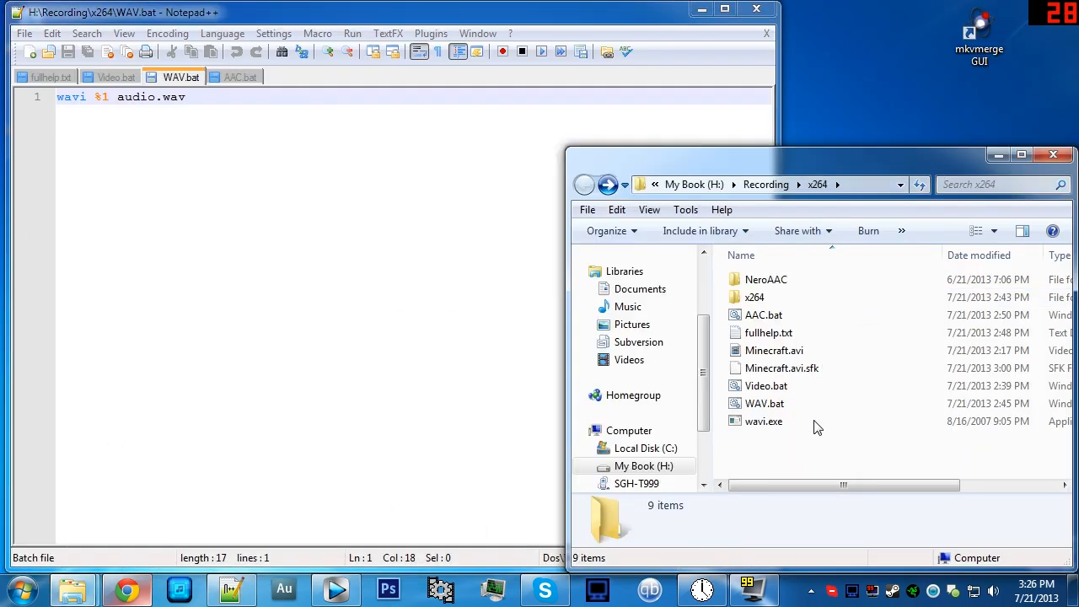
{"action": "left_click", "coordinate": [772, 350]}
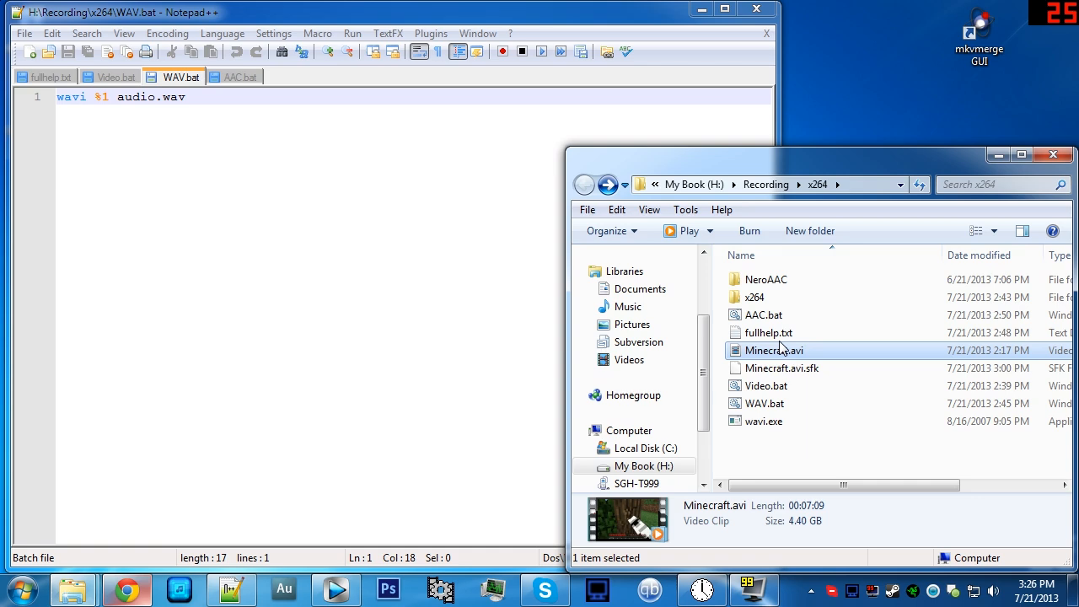
{"action": "left_click", "coordinate": [746, 451]}
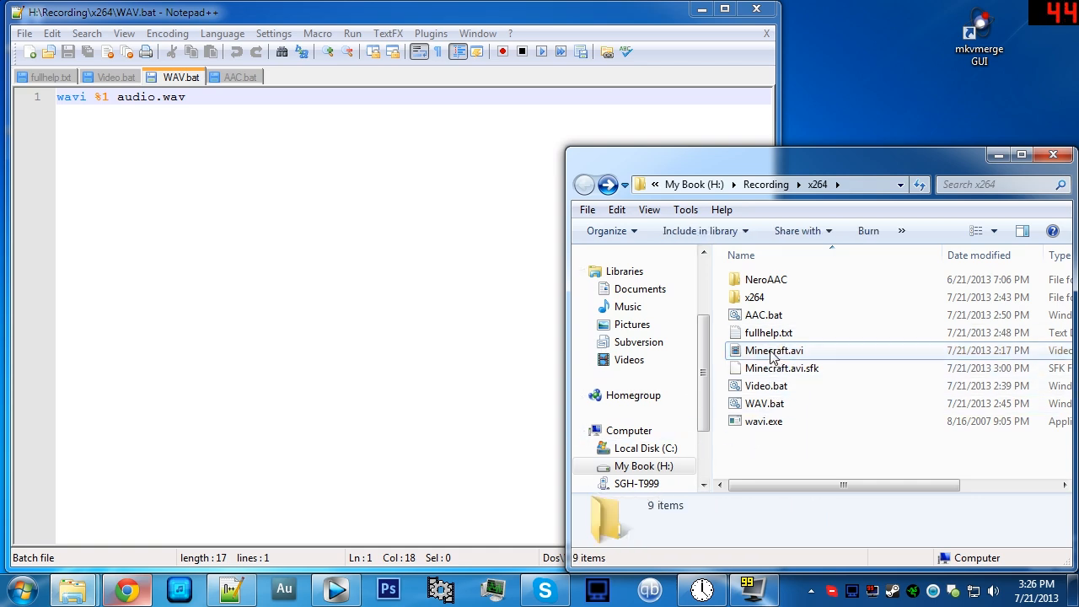
{"action": "left_click_drag", "start_coordinate": [753, 354], "coordinate": [765, 408]}
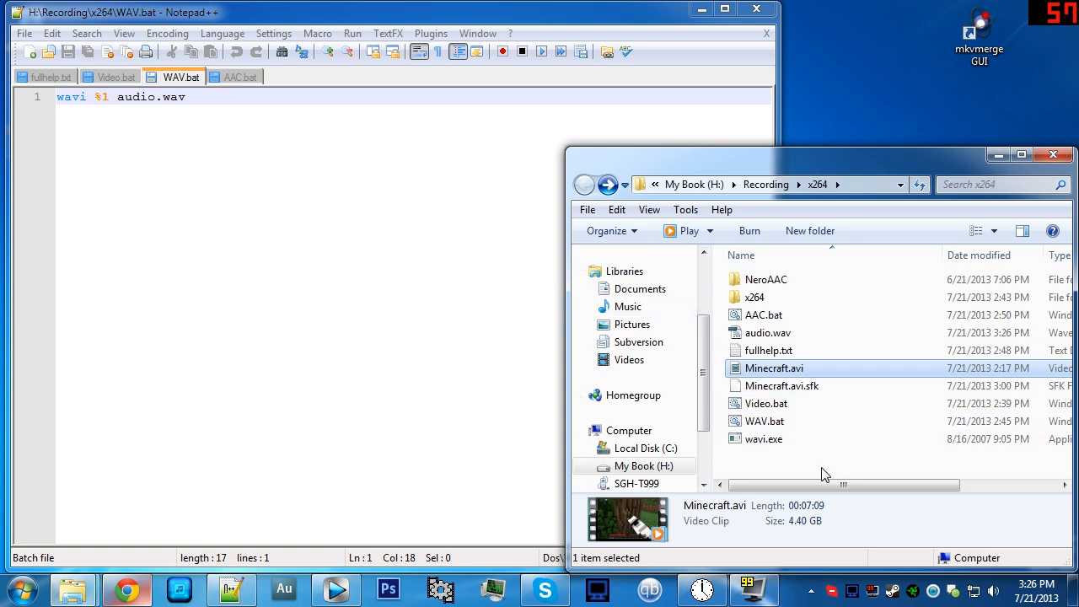
Check the details of the extracted audio.wav and open the file in a maximized Adobe Audition window
{"action": "left_click", "coordinate": [822, 471]}
{"action": "left_click", "coordinate": [803, 335]}
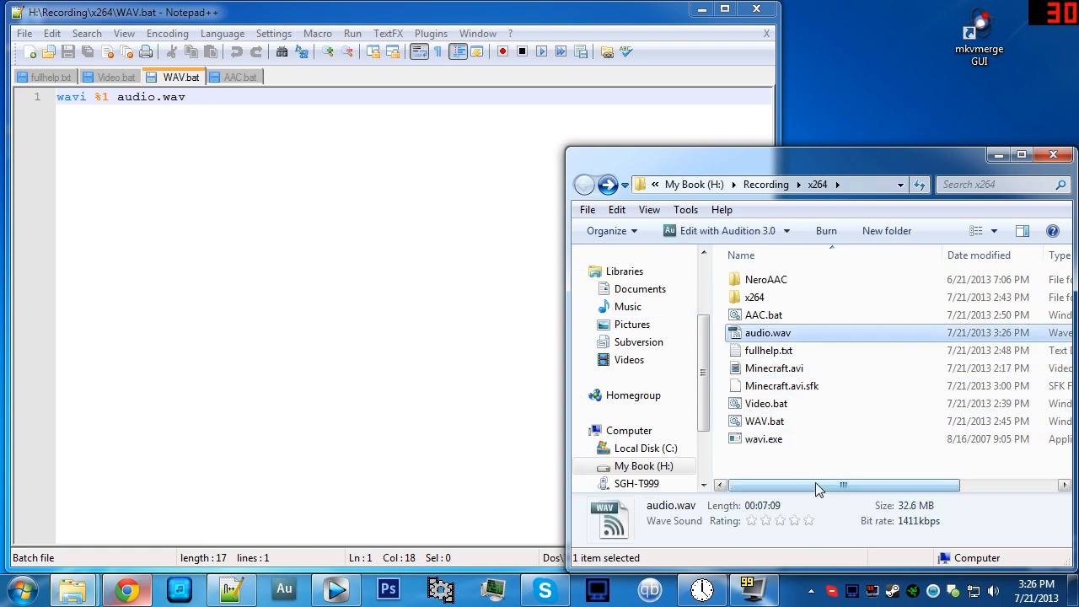
{"action": "left_click_drag", "start_coordinate": [815, 484], "coordinate": [790, 482]}
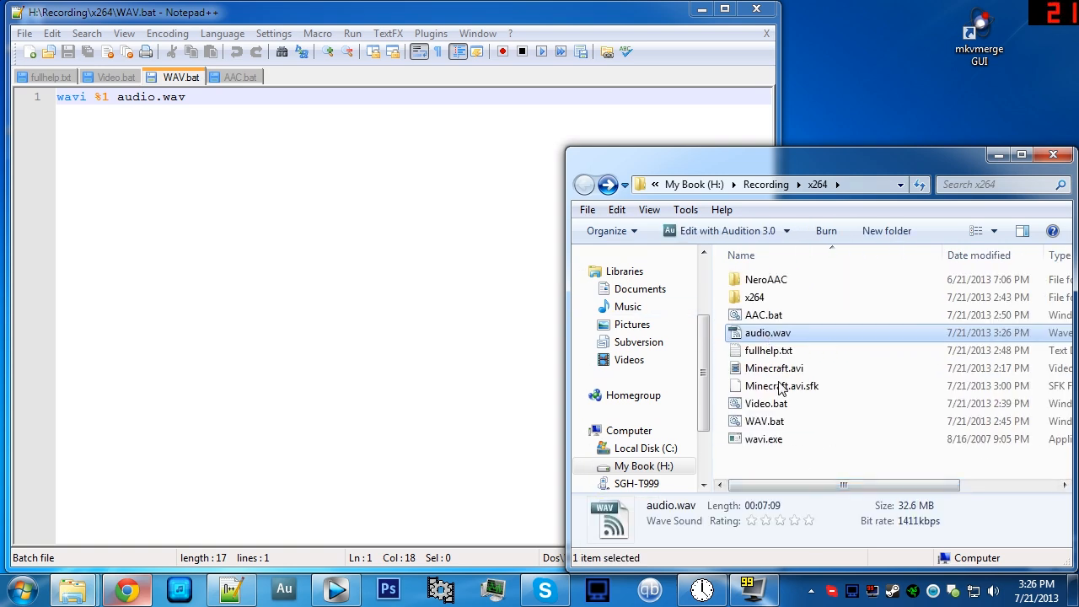
{"action": "double_click", "coordinate": [784, 333]}
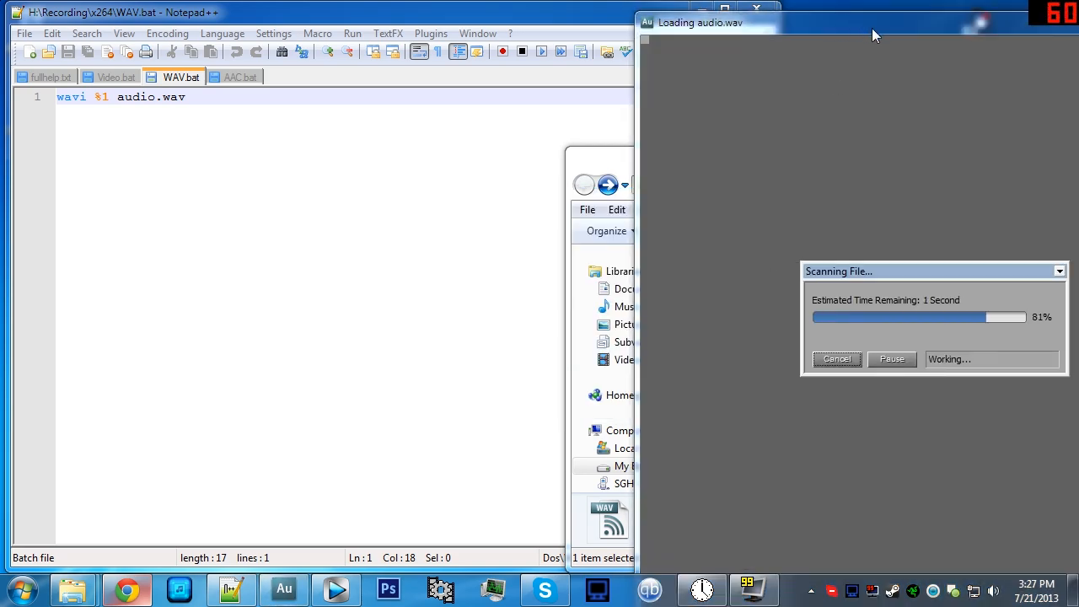
{"action": "left_click_drag", "start_coordinate": [872, 24], "coordinate": [376, 0]}
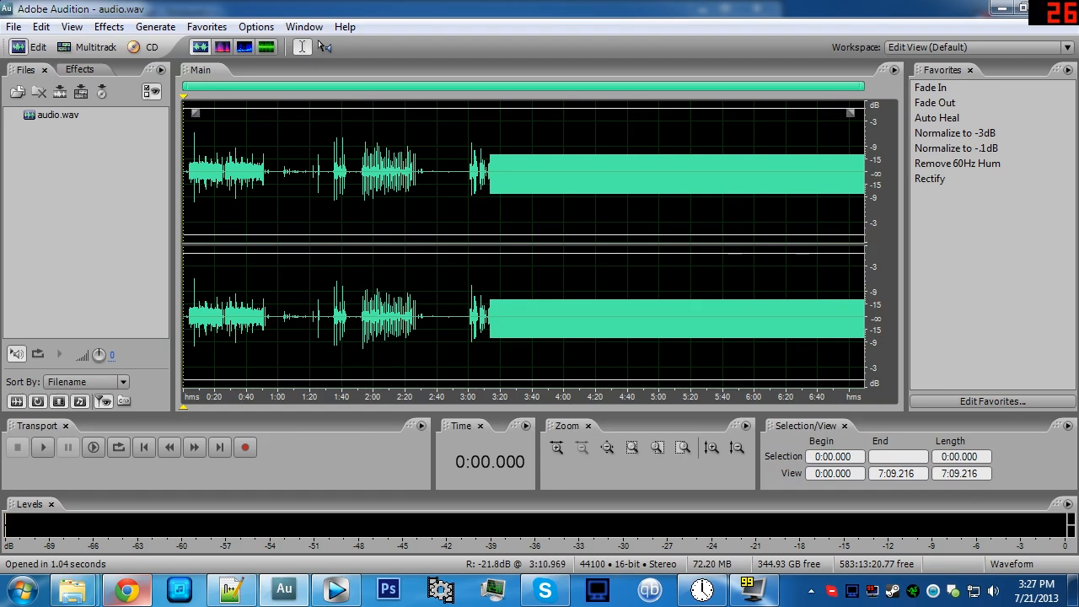
Examine the audio.wav waveform around 3:12, where the signal turns into a continuous block, and leave Audition
{"action": "left_click_drag", "start_coordinate": [489, 253], "coordinate": [167, 258]}
{"action": "scroll", "coordinate": [510, 316], "scroll_direction": "up", "scroll_amount": 9}
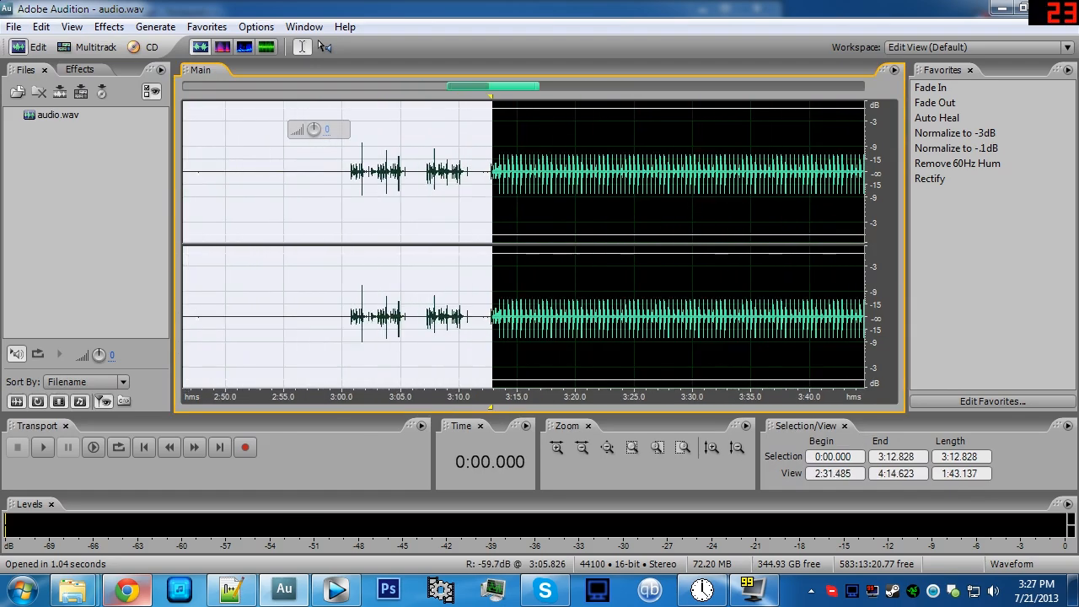
{"action": "scroll", "coordinate": [525, 316], "scroll_direction": "down", "scroll_amount": 9}
{"action": "left_click", "coordinate": [489, 317]}
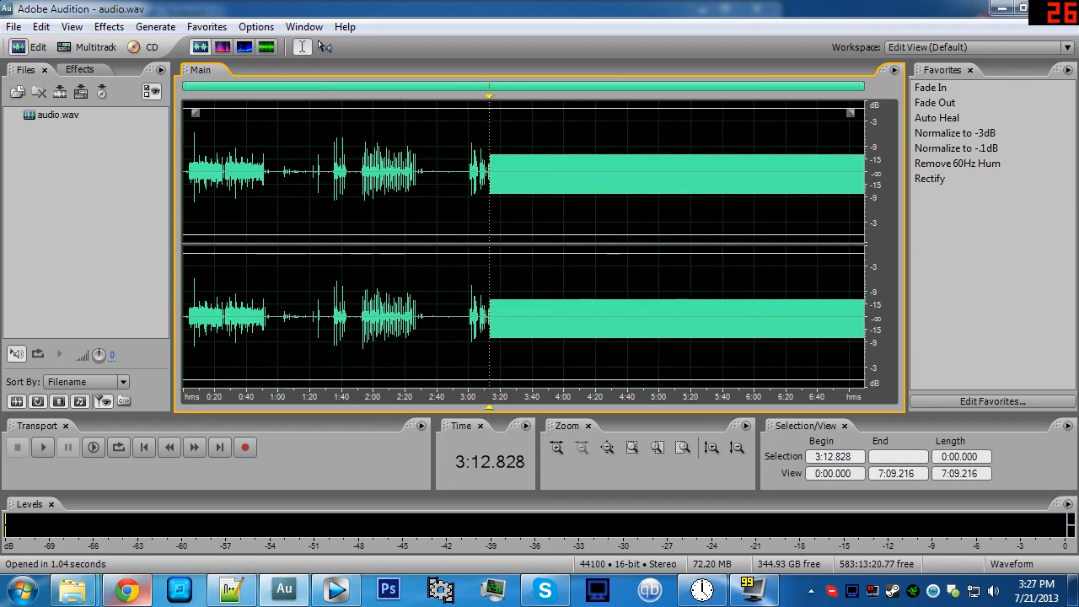
{"action": "left_click_drag", "start_coordinate": [500, 295], "coordinate": [532, 211]}
{"action": "left_click", "coordinate": [429, 211]}
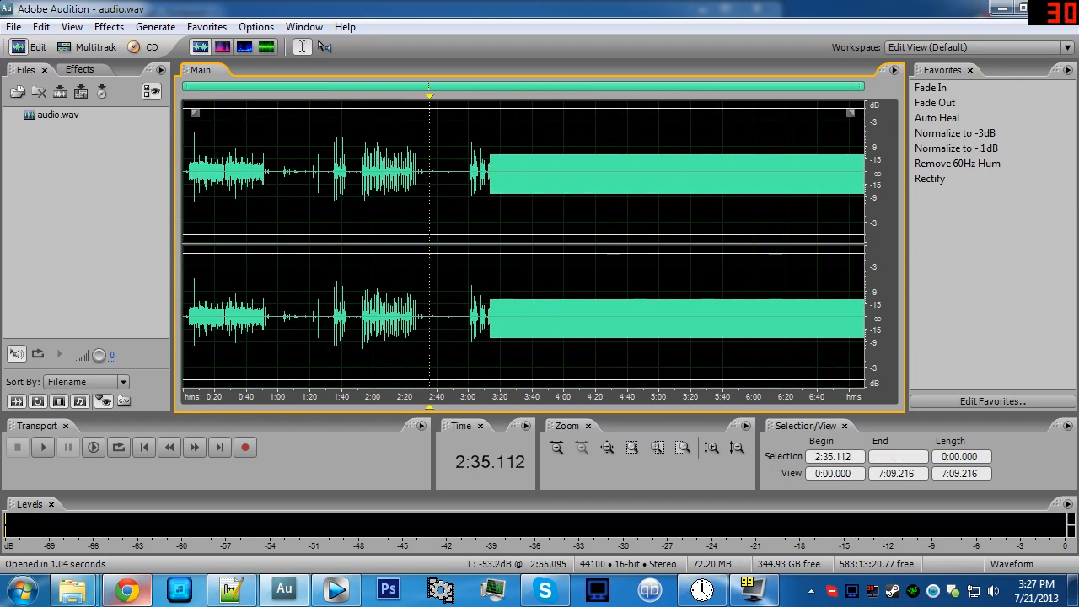
{"action": "left_click", "coordinate": [1042, 9]}
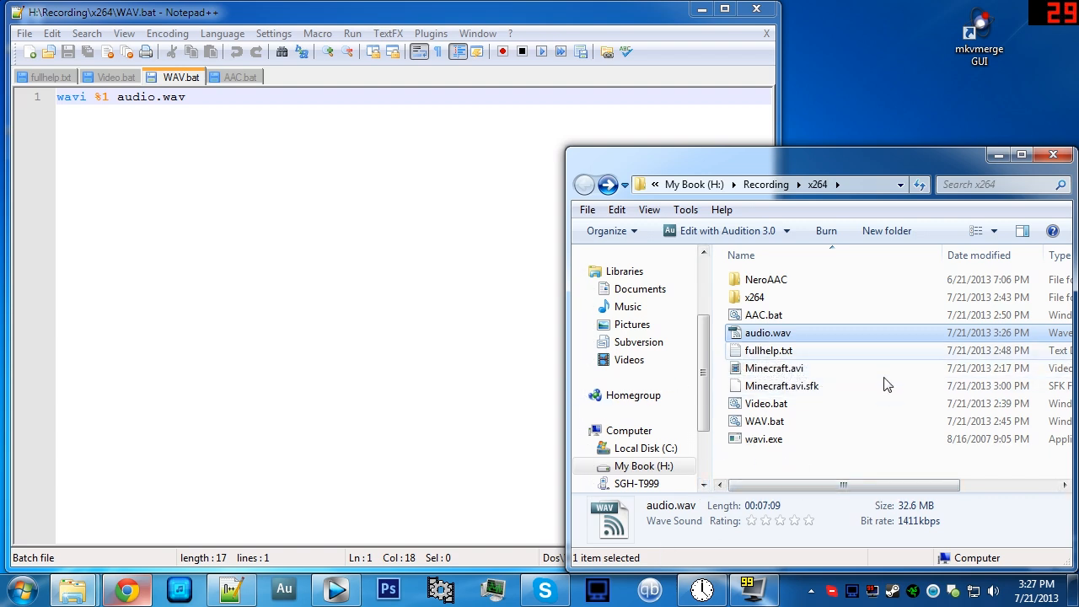
Switch to Vegas Pro, restore the Default Layout and enlarge the timeline area to show the full audio track
{"action": "left_click", "coordinate": [335, 590]}
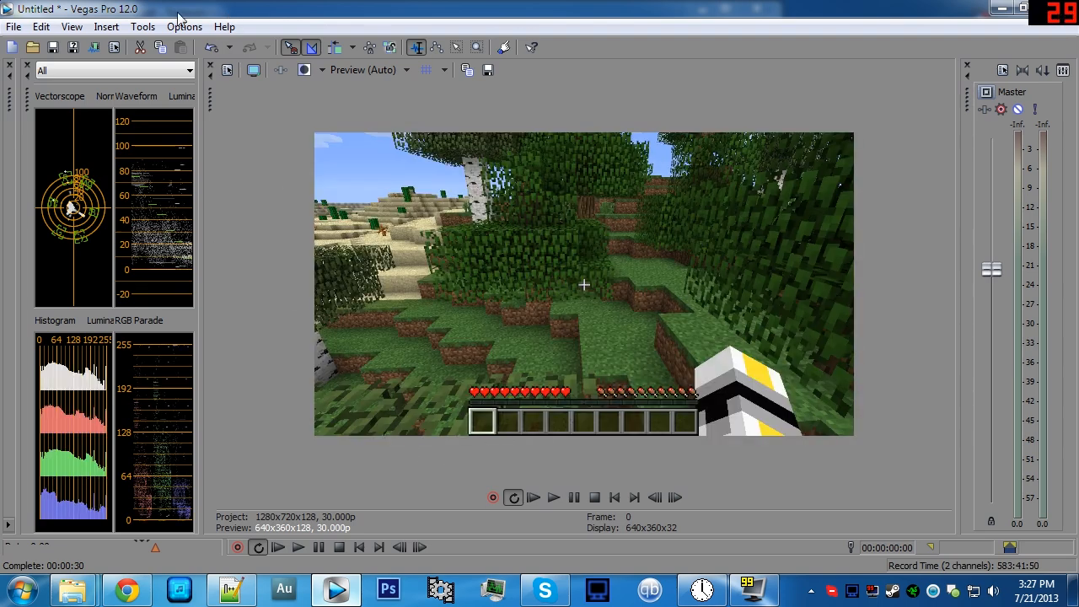
{"action": "left_click", "coordinate": [71, 26]}
{"action": "mouse_move", "coordinate": [149, 68]}
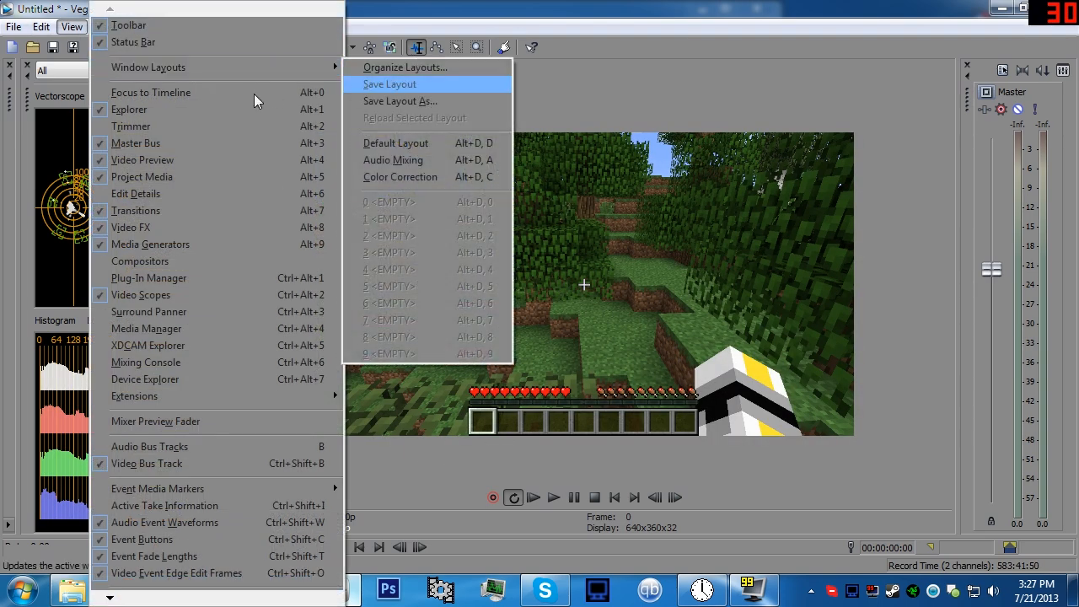
{"action": "left_click", "coordinate": [384, 144]}
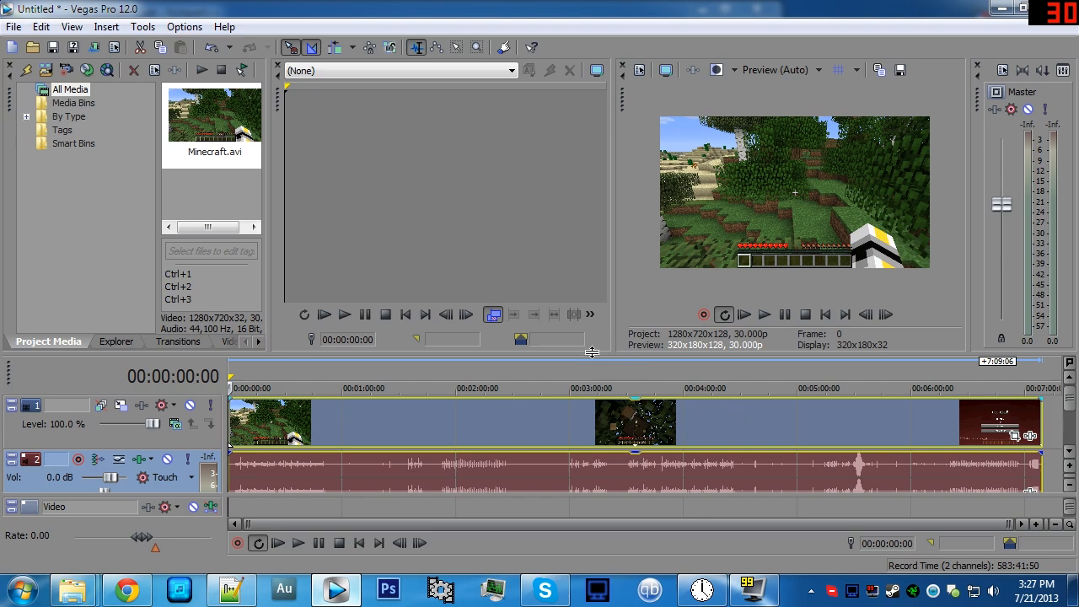
{"action": "left_click_drag", "start_coordinate": [606, 351], "coordinate": [603, 327]}
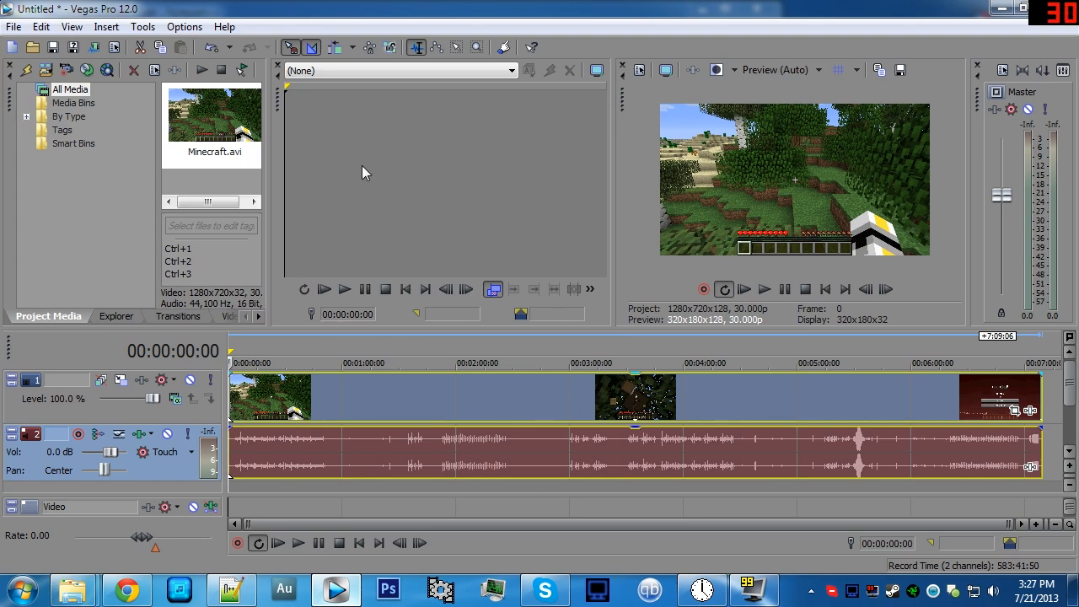
Start a render, choose the Video for Windows template "Lagarith 1080p 44.1 kHz 30 FPS" and open its custom settings
{"action": "left_click", "coordinate": [13, 26]}
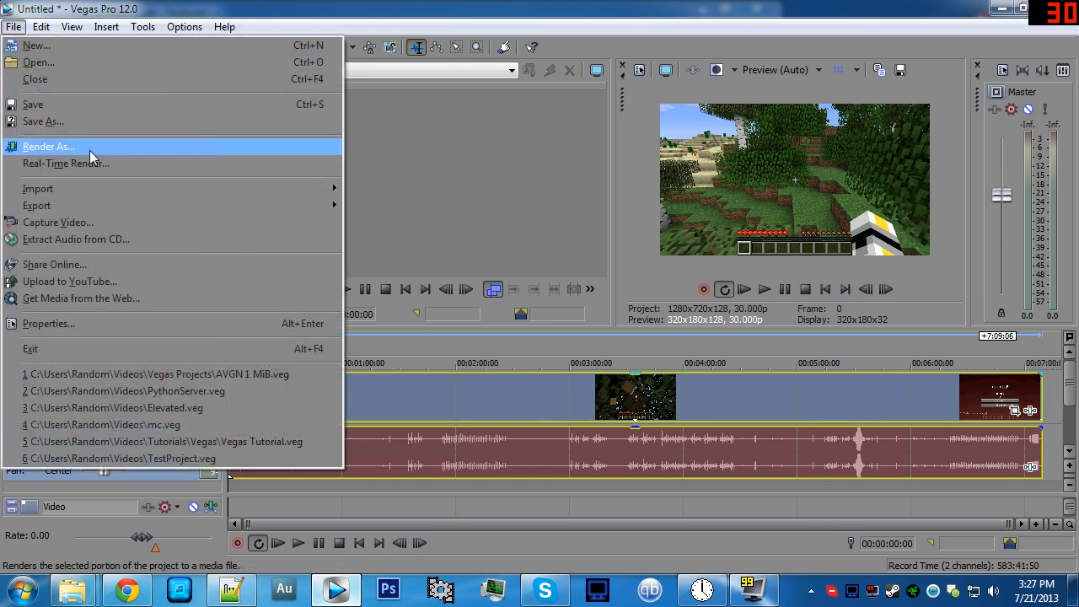
{"action": "left_click", "coordinate": [90, 150]}
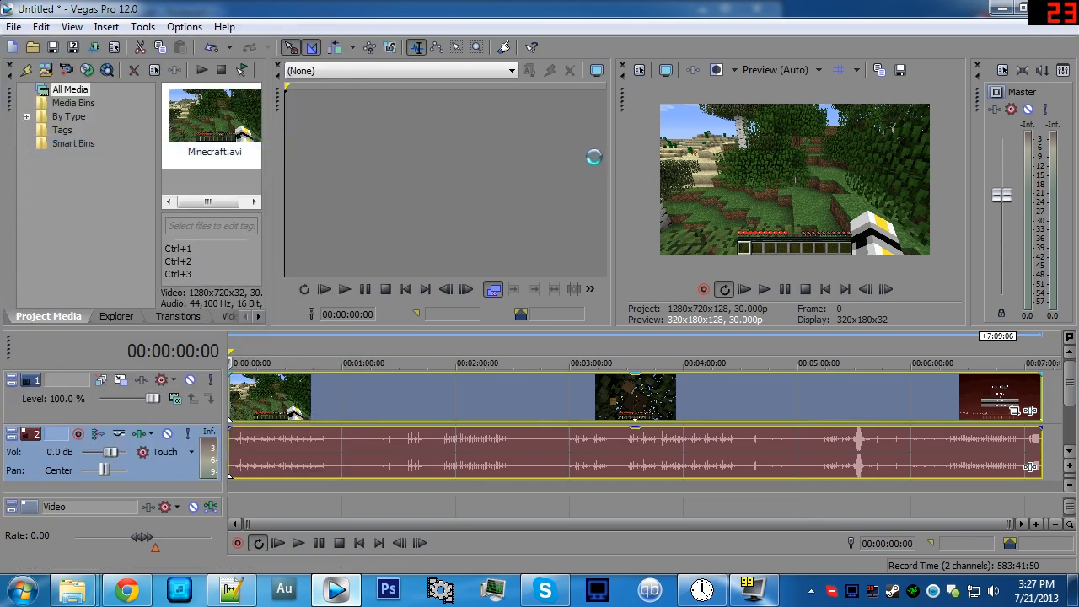
{"action": "scroll", "coordinate": [489, 279], "scroll_direction": "down", "scroll_amount": 1}
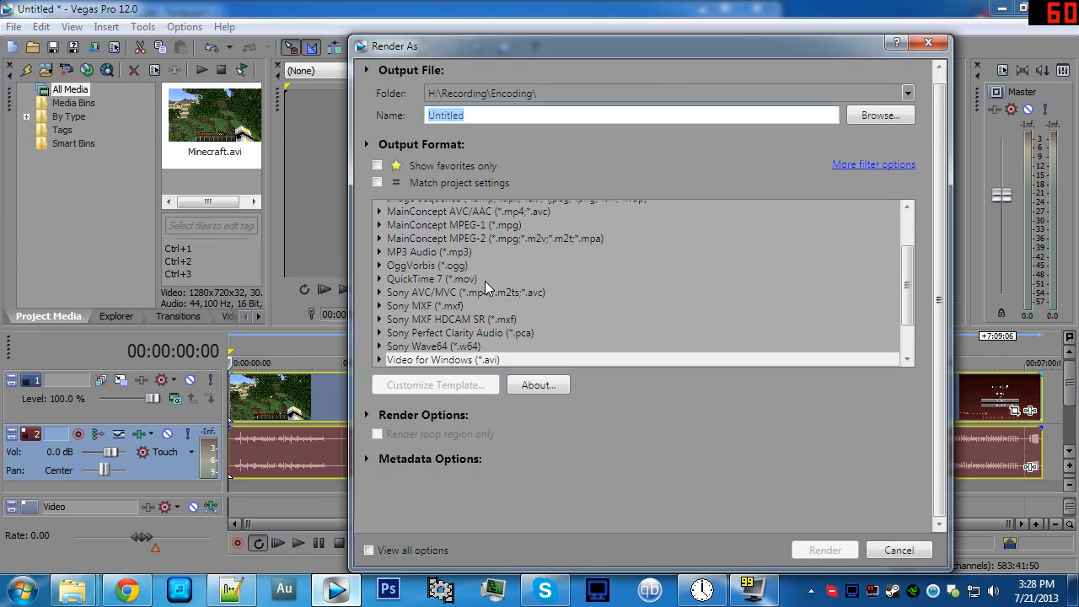
{"action": "left_click", "coordinate": [378, 360]}
{"action": "scroll", "coordinate": [441, 323], "scroll_direction": "down", "scroll_amount": 6}
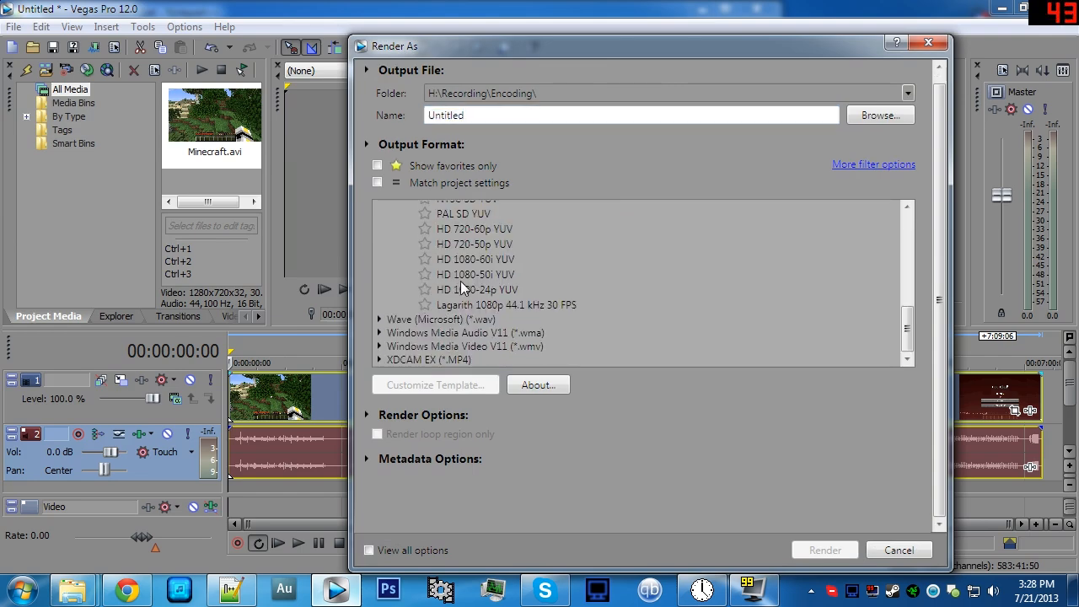
{"action": "scroll", "coordinate": [464, 287], "scroll_direction": "up", "scroll_amount": 3}
{"action": "scroll", "coordinate": [479, 271], "scroll_direction": "down", "scroll_amount": 2}
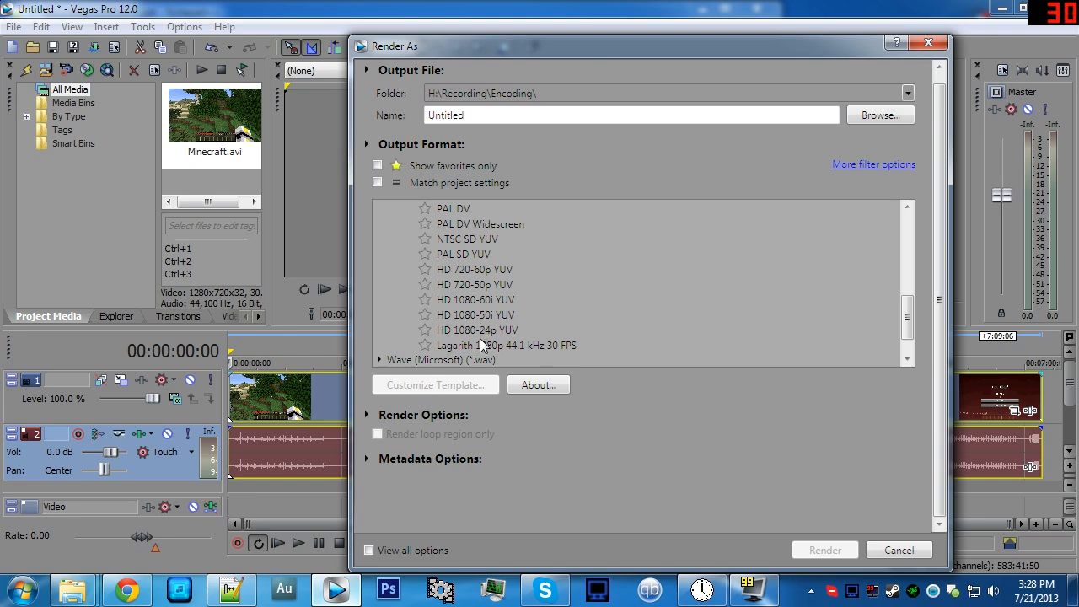
{"action": "left_click", "coordinate": [485, 352]}
{"action": "left_click", "coordinate": [462, 388]}
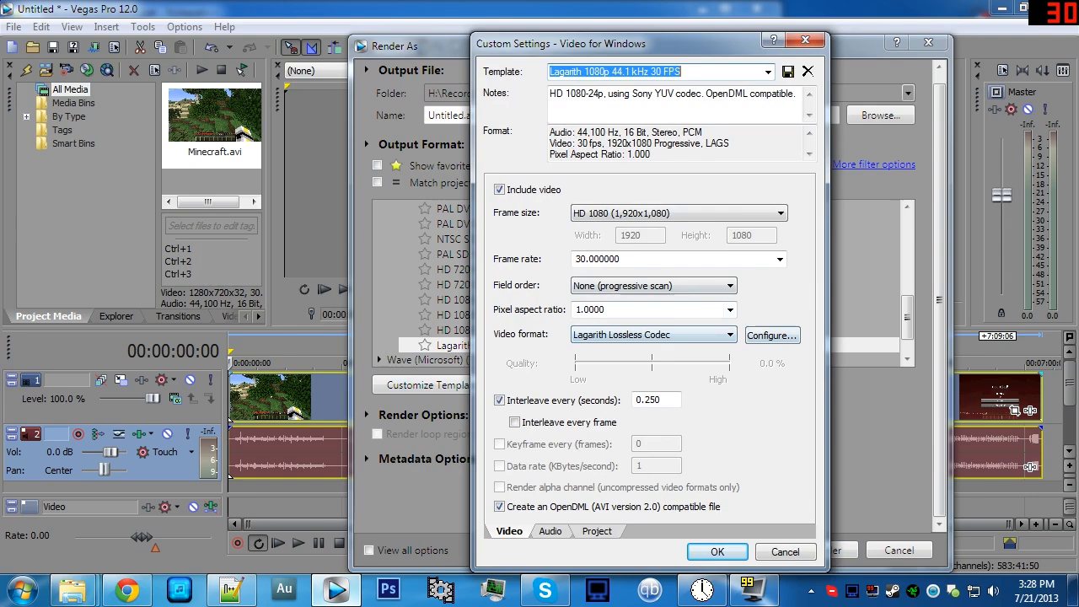
Review the Lagarith codec configuration and the template's video and audio settings, then close them without changes
{"action": "left_click", "coordinate": [768, 335]}
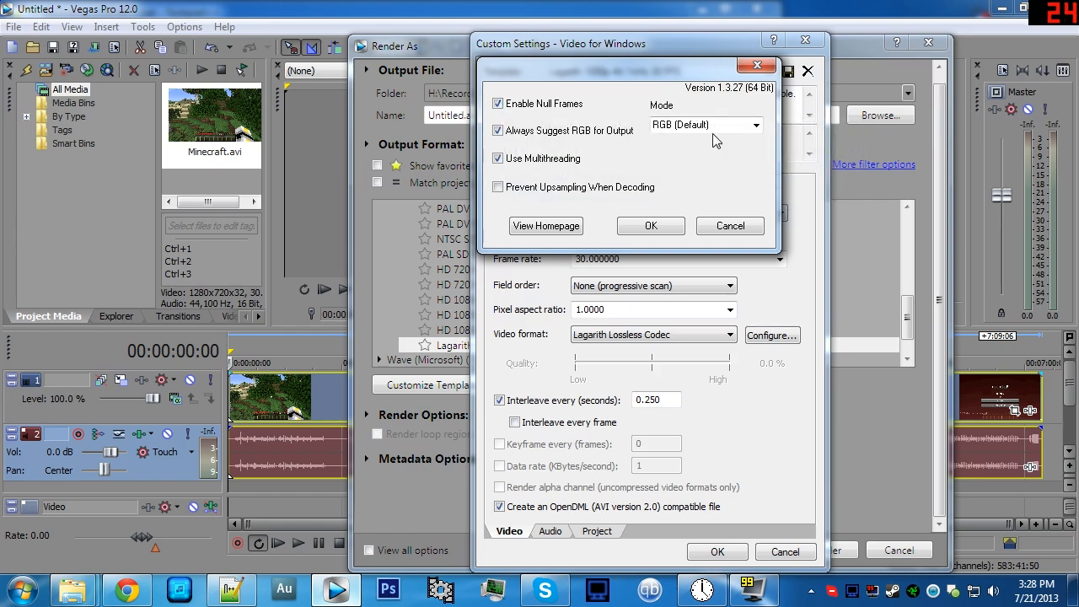
{"action": "left_click", "coordinate": [732, 228]}
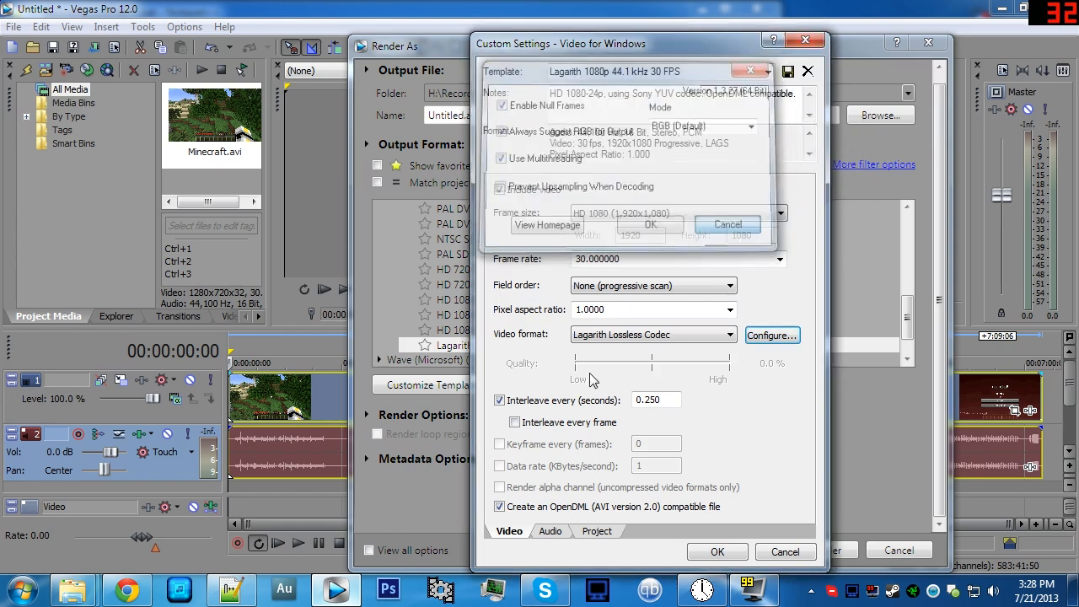
{"action": "left_click", "coordinate": [550, 532]}
{"action": "left_click", "coordinate": [508, 537]}
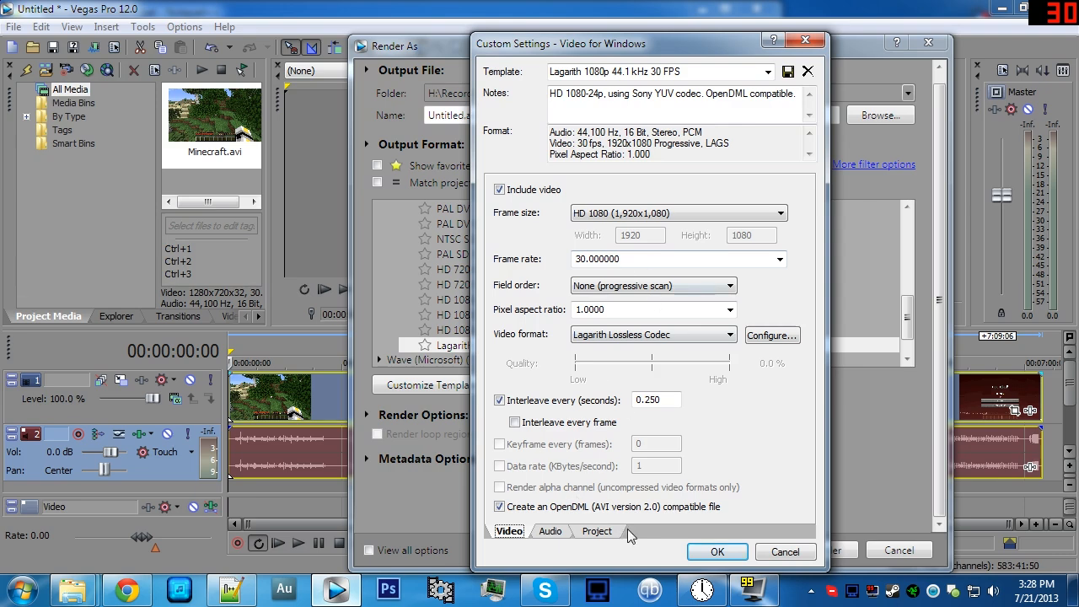
{"action": "left_click", "coordinate": [548, 532]}
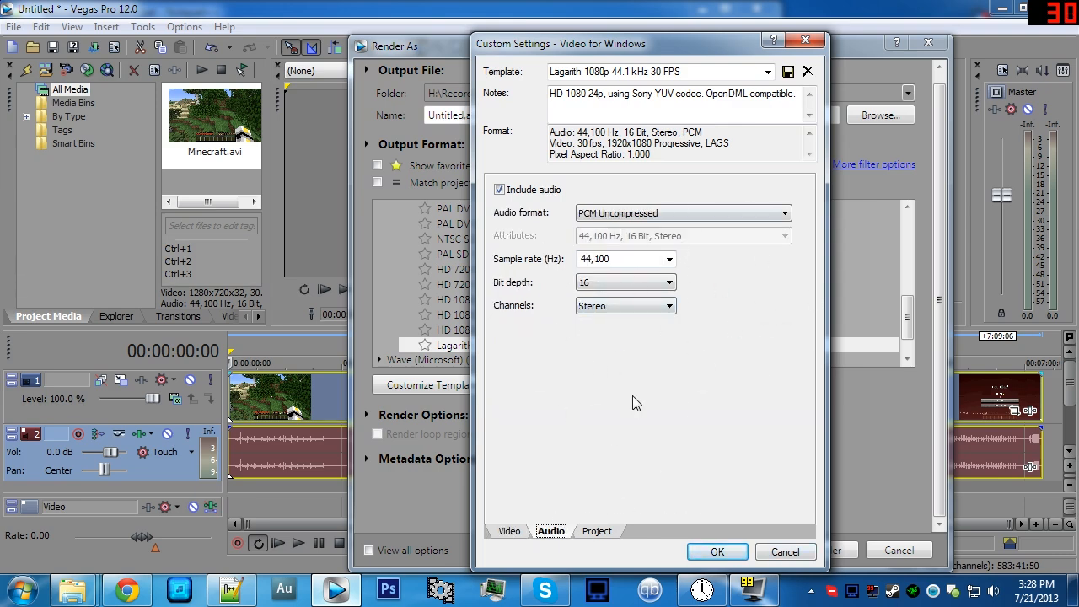
{"action": "left_click", "coordinate": [785, 550]}
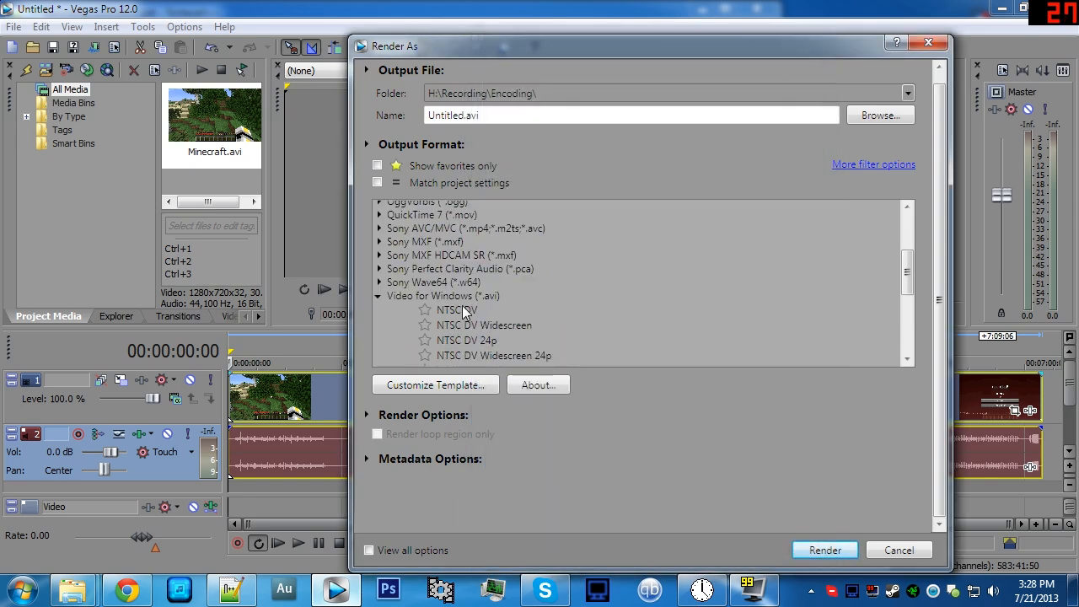
Select the Wave (Microsoft) template "44,100 Hz, 16 Bit, Stereo, PCM" as the render format
{"action": "left_click", "coordinate": [378, 298]}
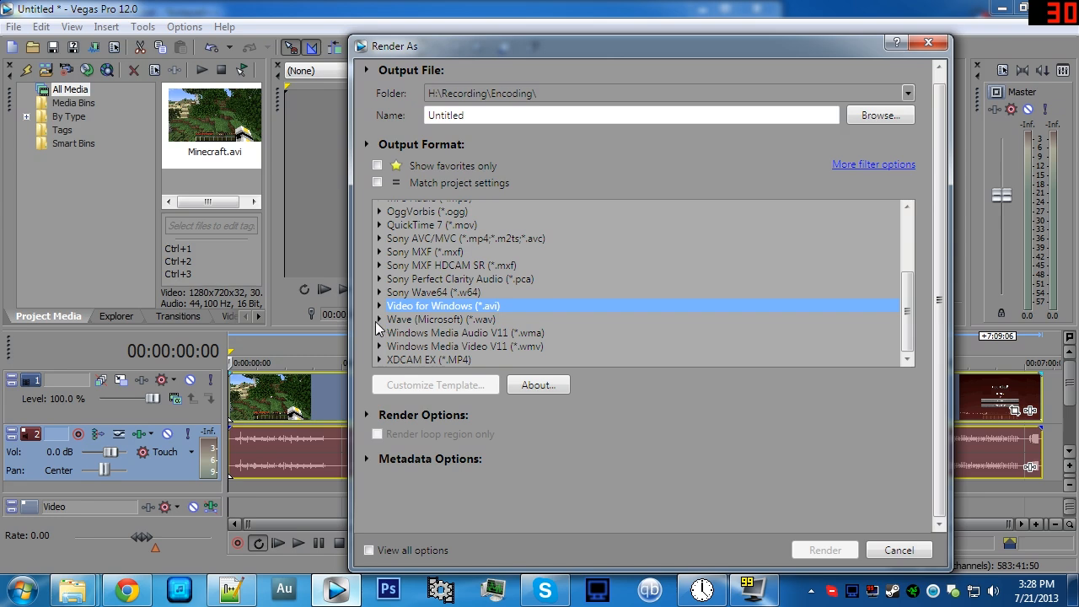
{"action": "left_click", "coordinate": [379, 320]}
{"action": "scroll", "coordinate": [628, 289], "scroll_direction": "down", "scroll_amount": 4}
{"action": "scroll", "coordinate": [500, 283], "scroll_direction": "up", "scroll_amount": 2}
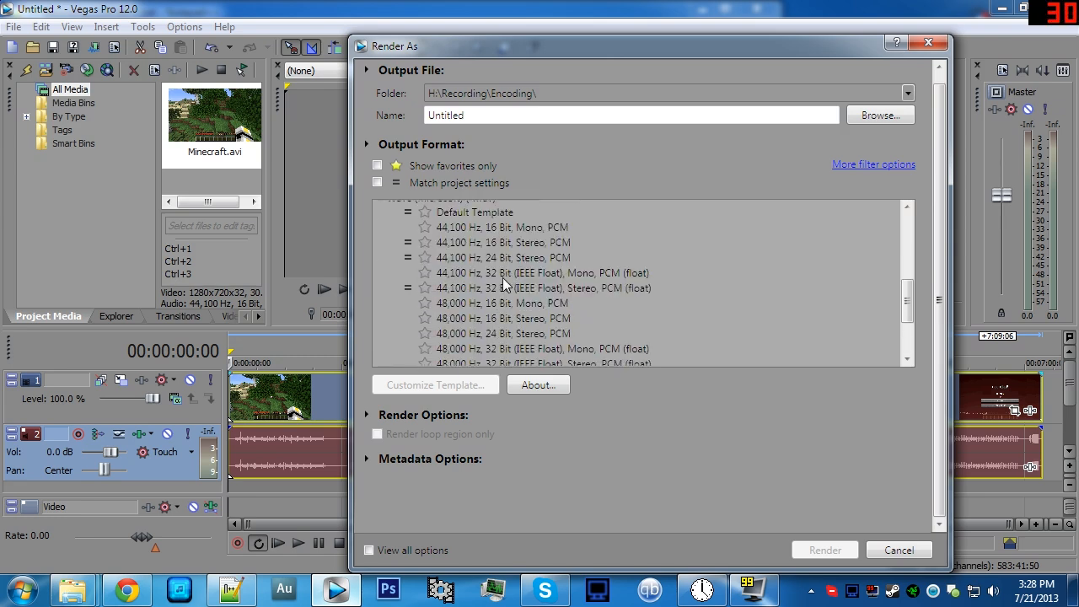
{"action": "scroll", "coordinate": [503, 277], "scroll_direction": "down", "scroll_amount": 4}
{"action": "scroll", "coordinate": [496, 281], "scroll_direction": "up", "scroll_amount": 4}
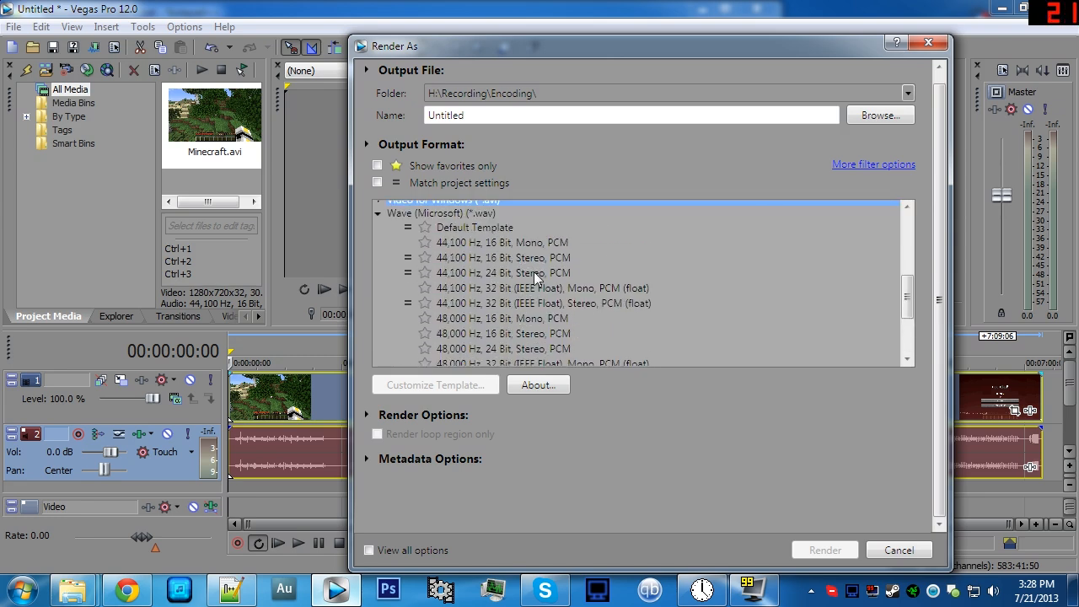
{"action": "left_click", "coordinate": [525, 259]}
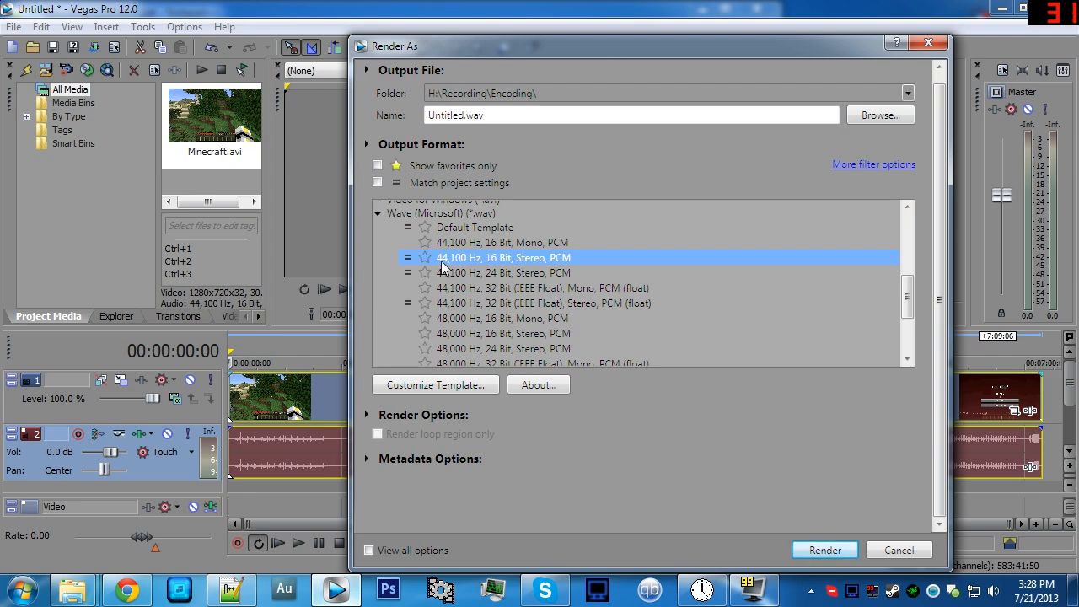
{"action": "left_click", "coordinate": [449, 387]}
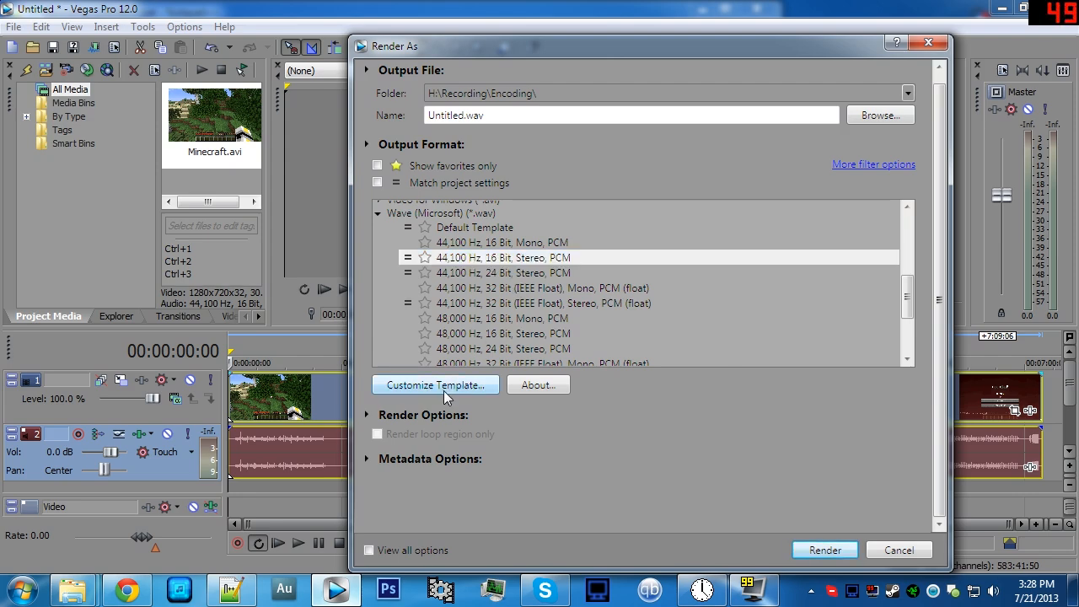
{"action": "left_click", "coordinate": [730, 403]}
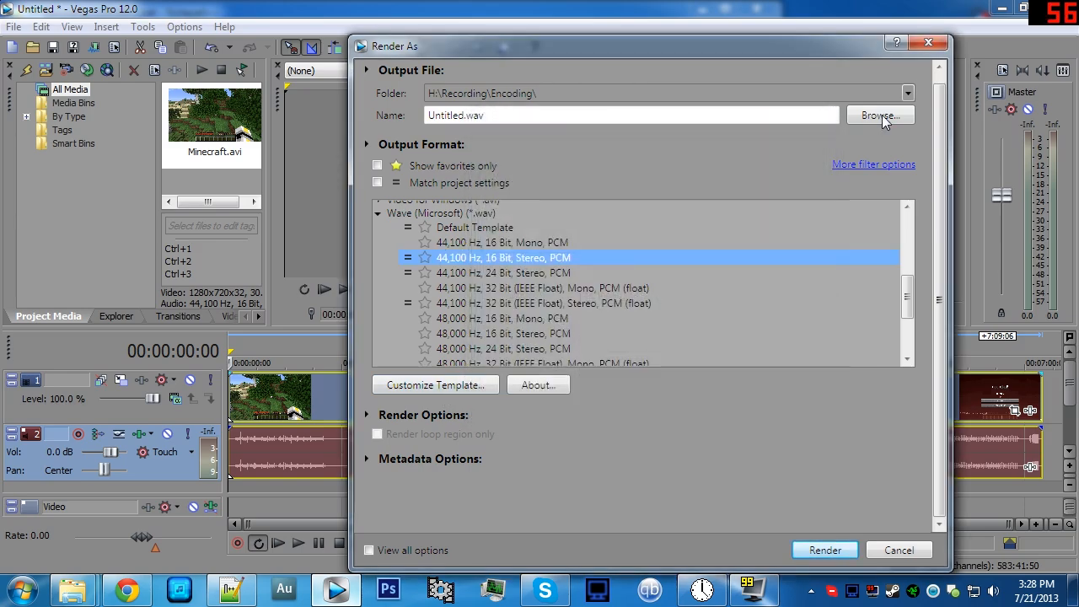
Set the render's output file to audio.wav in H:\Recording\x264, replacing the existing file
{"action": "left_click", "coordinate": [881, 117]}
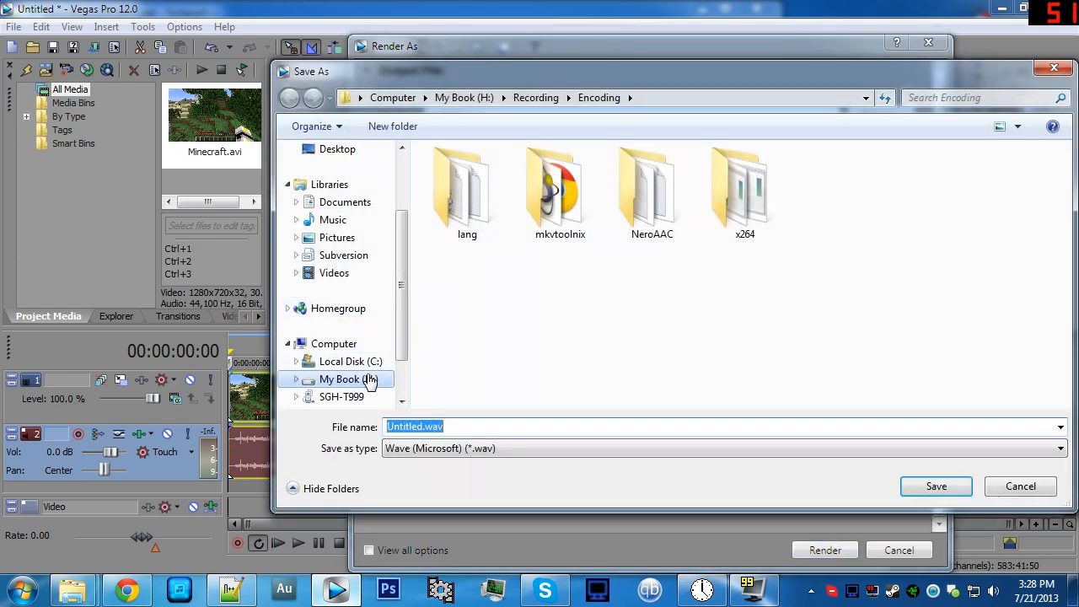
{"action": "left_click", "coordinate": [368, 381]}
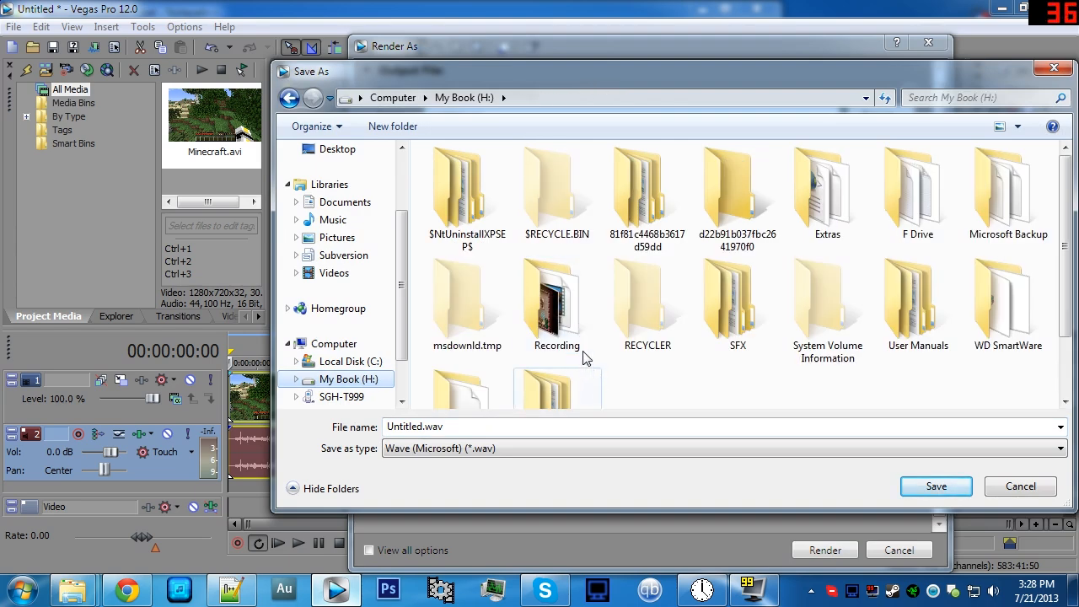
{"action": "double_click", "coordinate": [582, 320]}
{"action": "left_click", "coordinate": [576, 218]}
{"action": "double_click", "coordinate": [576, 217]}
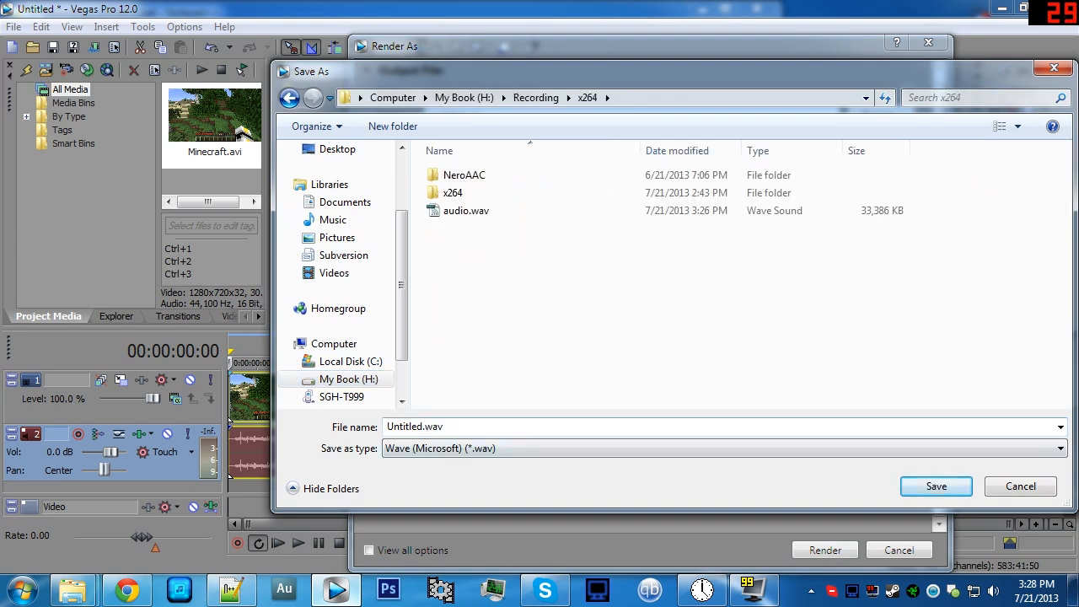
{"action": "left_click", "coordinate": [487, 211]}
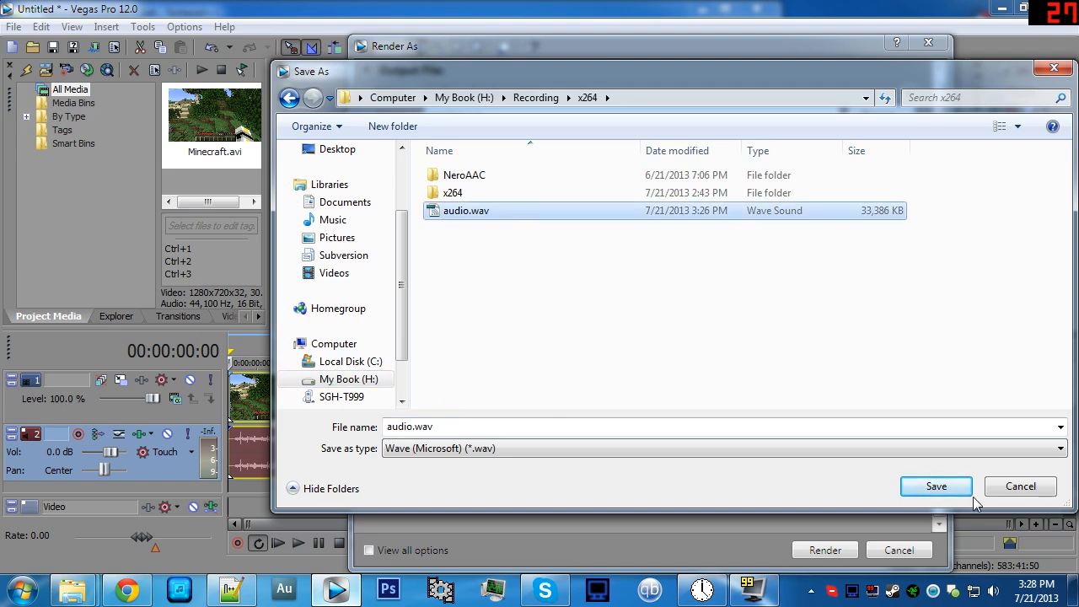
{"action": "left_click", "coordinate": [950, 488]}
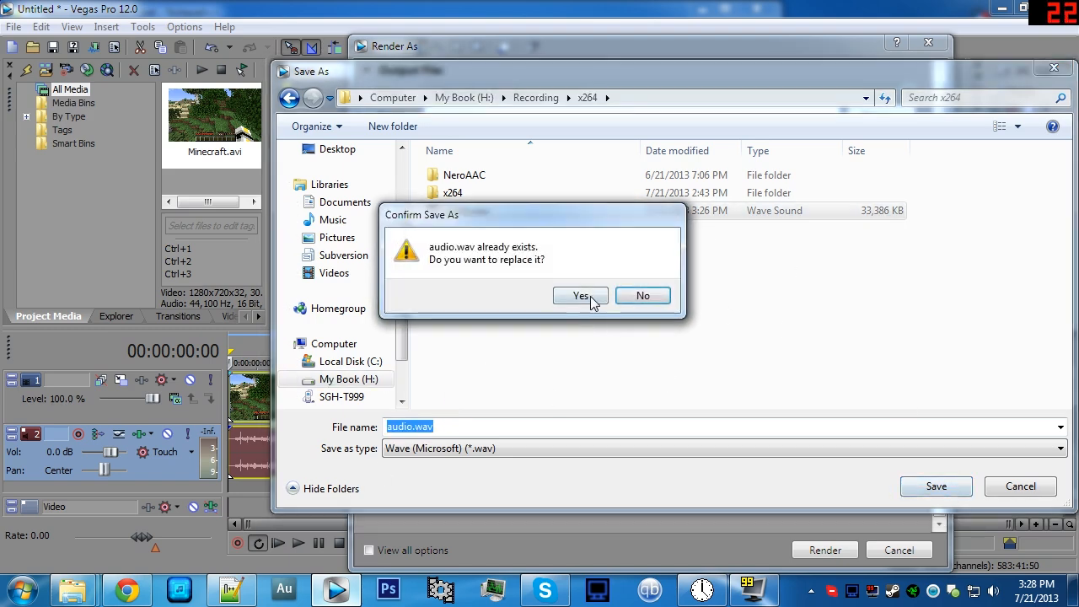
{"action": "left_click", "coordinate": [581, 296]}
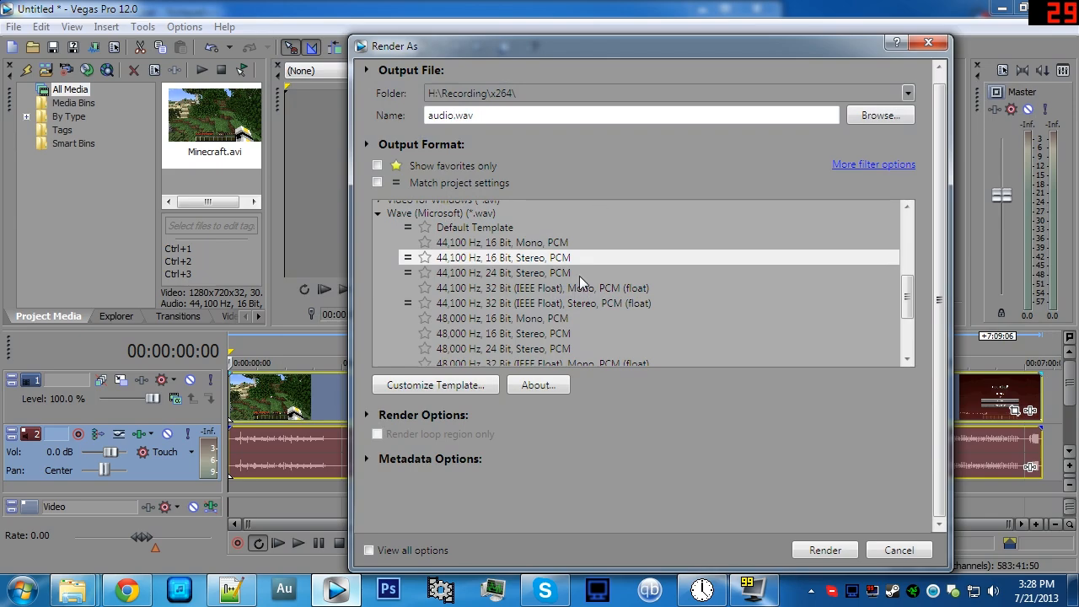
Render the WAV audio, overwriting the existing audio.wav, and close the render progress dialog
{"action": "left_click", "coordinate": [811, 554]}
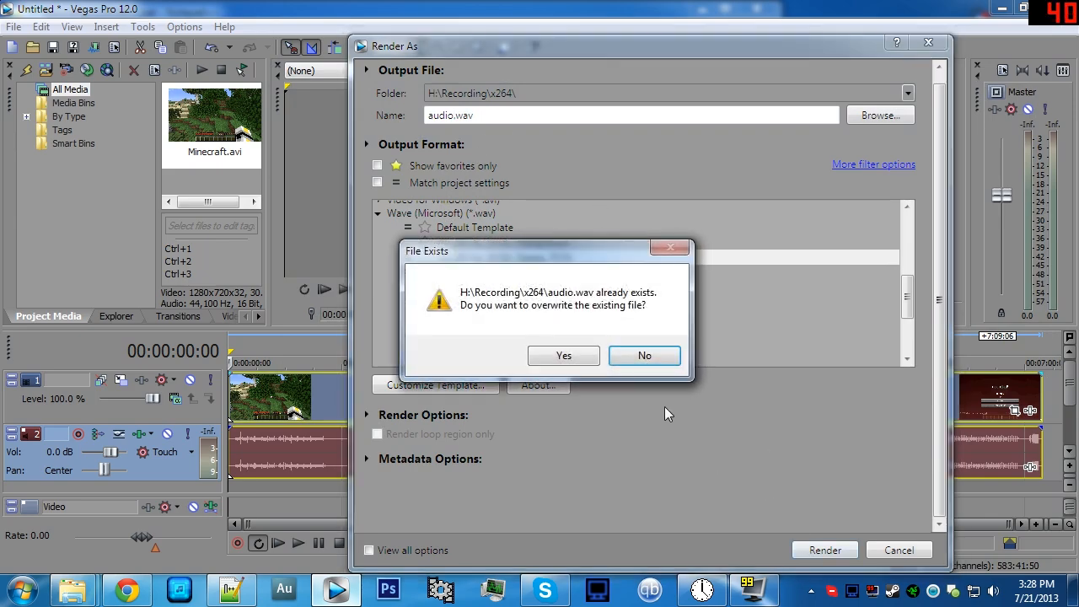
{"action": "left_click", "coordinate": [563, 357]}
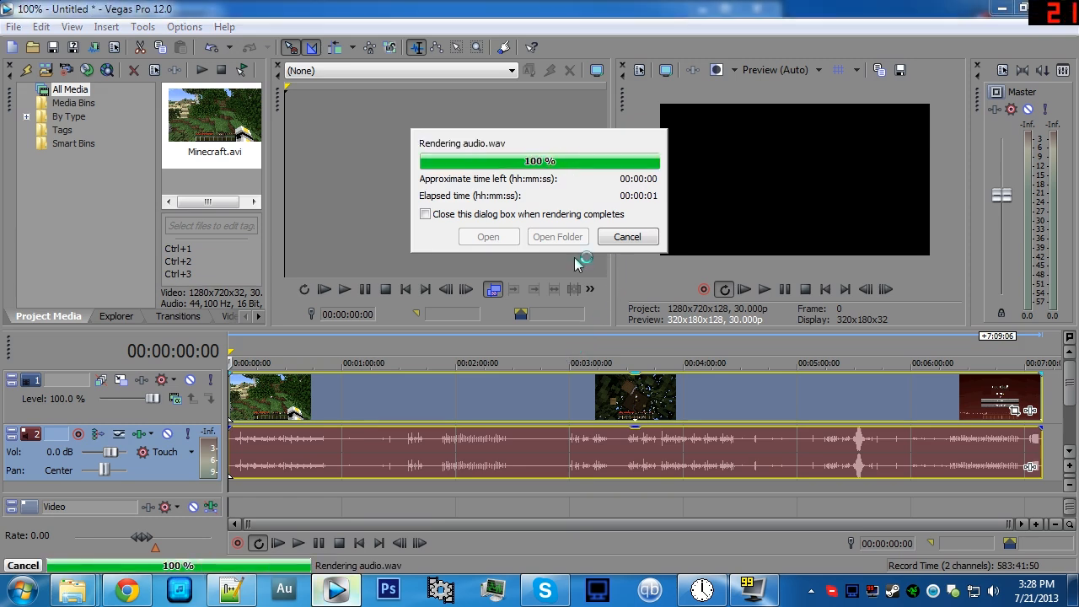
{"action": "left_click", "coordinate": [624, 236]}
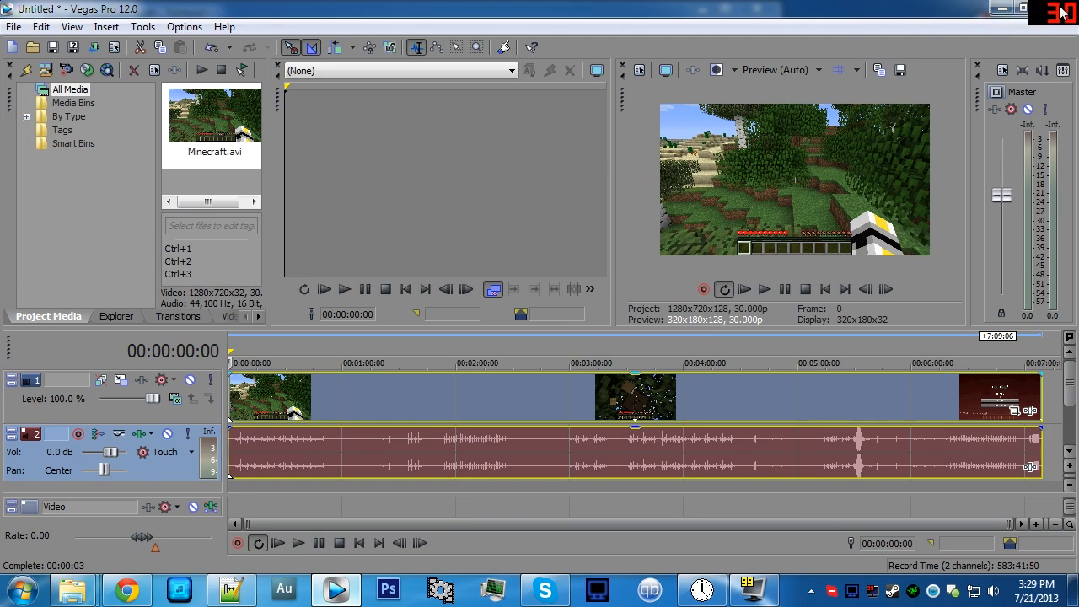
Switch from Vegas Pro to the x264 folder and open the rendered audio.wav in Adobe Audition
{"action": "left_click", "coordinate": [1036, 17]}
{"action": "left_click", "coordinate": [551, 258]}
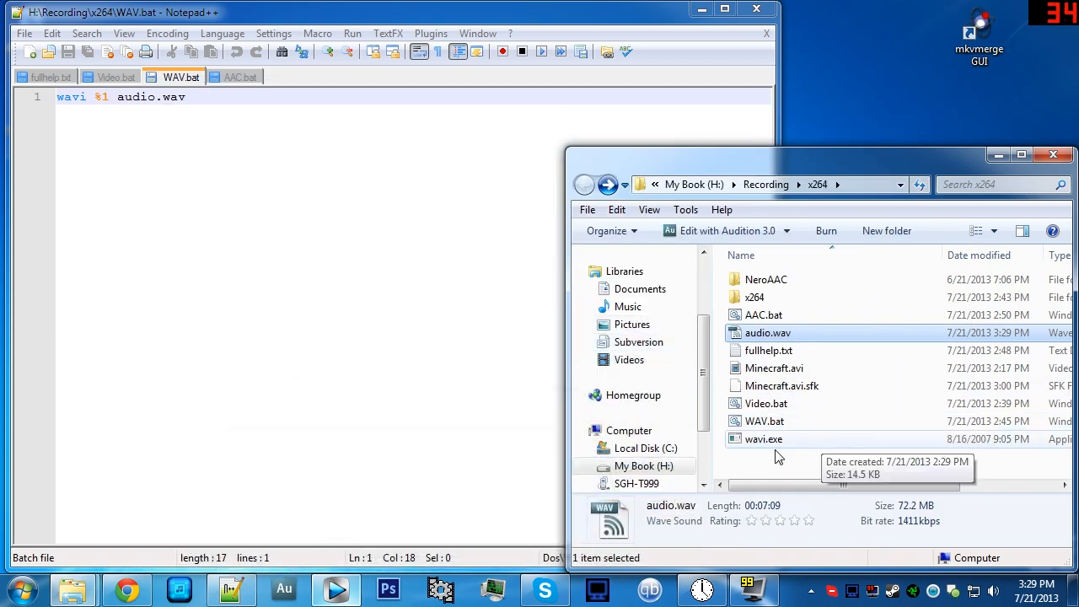
{"action": "left_click", "coordinate": [777, 451]}
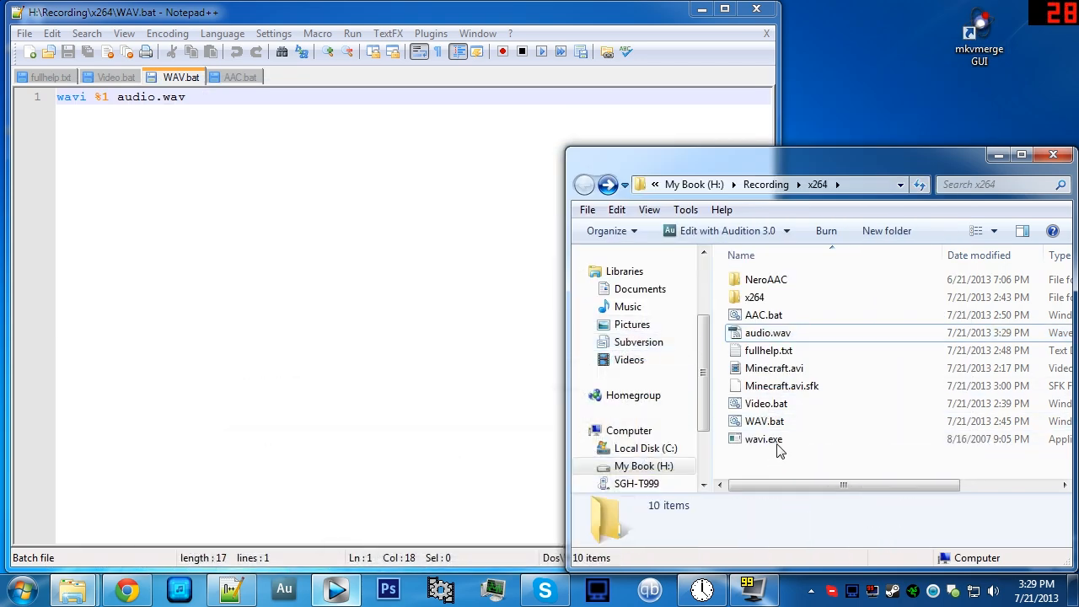
{"action": "left_click", "coordinate": [777, 337]}
{"action": "left_click_drag", "start_coordinate": [819, 482], "coordinate": [771, 458]}
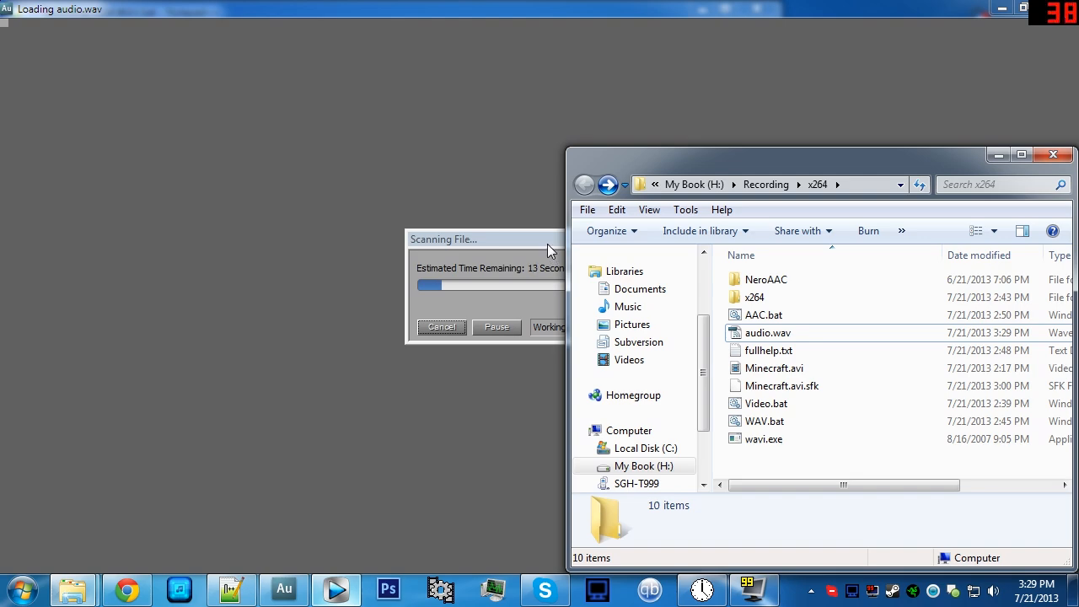
{"action": "left_click", "coordinate": [547, 243]}
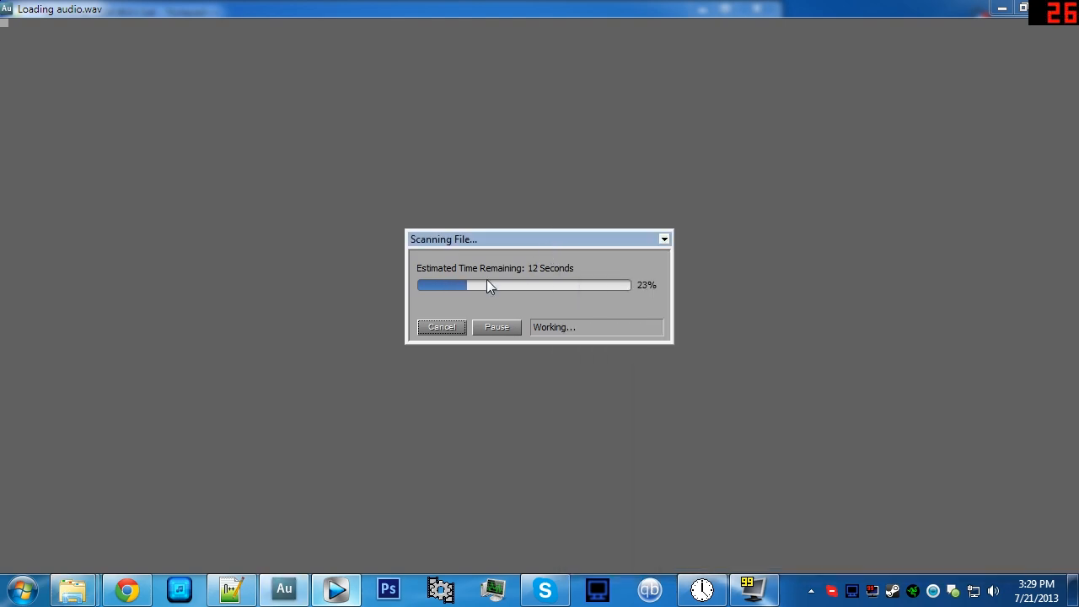
{"action": "mouse_move", "coordinate": [71, 593]}
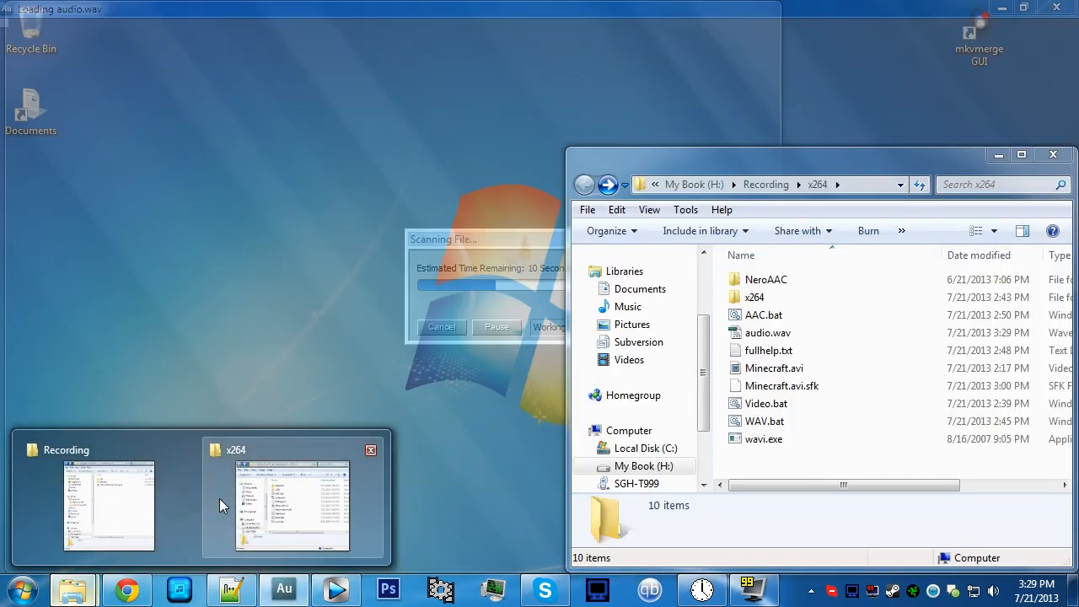
{"action": "left_click", "coordinate": [219, 499]}
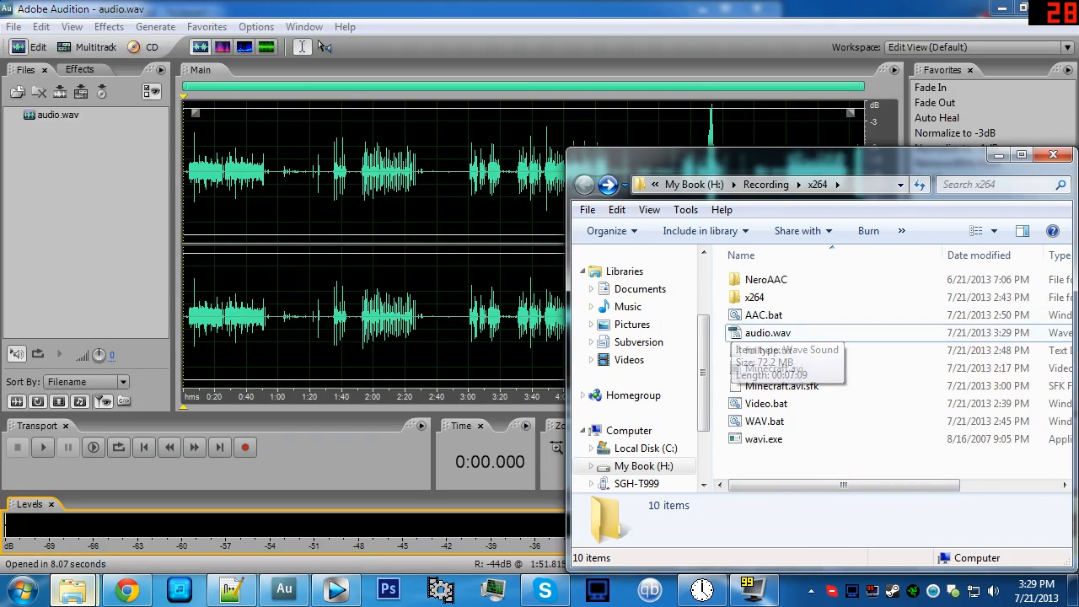
Examine the audio.wav waveform in Adobe Audition up close and in full, and select the entire waveform
{"action": "left_click", "coordinate": [332, 316]}
{"action": "scroll", "coordinate": [708, 316], "scroll_direction": "up", "scroll_amount": 12}
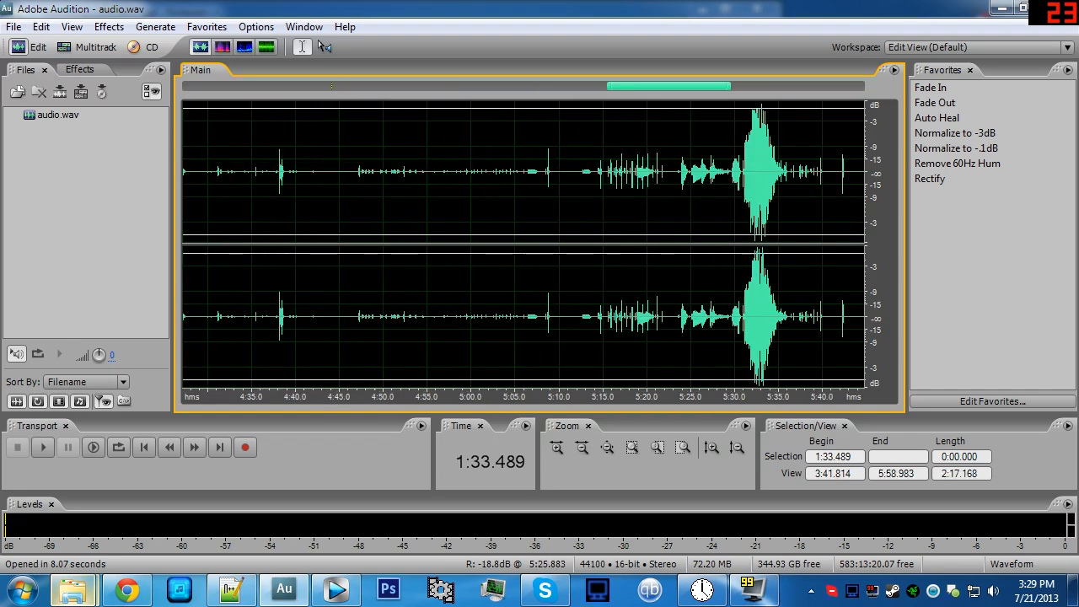
{"action": "scroll", "coordinate": [763, 253], "scroll_direction": "down", "scroll_amount": 12}
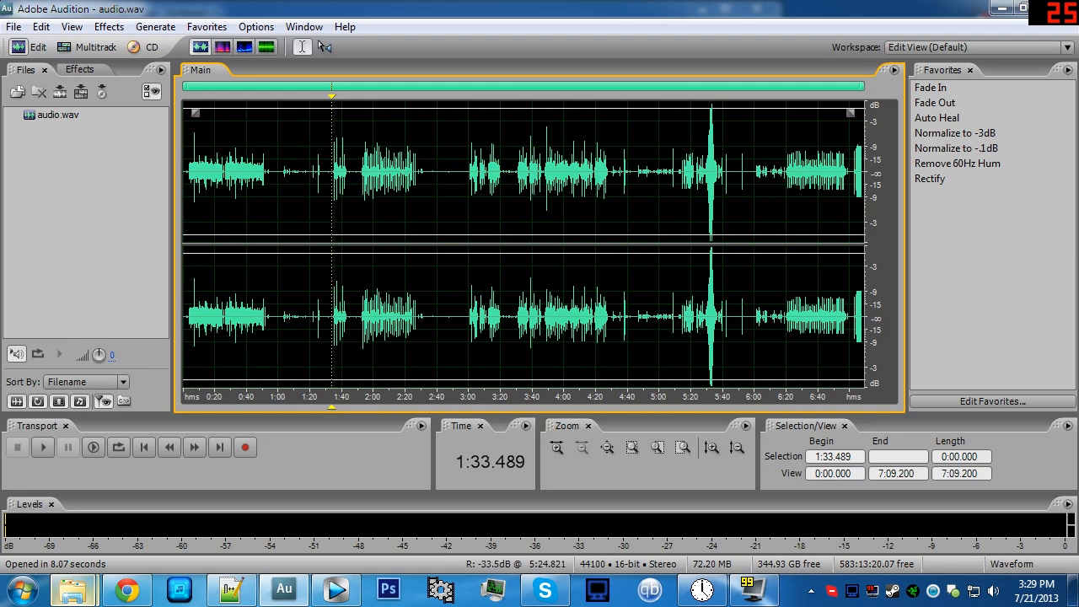
{"action": "key", "text": "ctrl+a"}
Select Minecraft.avi in the x264 folder to compare its length with the audio file's
{"action": "mouse_move", "coordinate": [72, 590]}
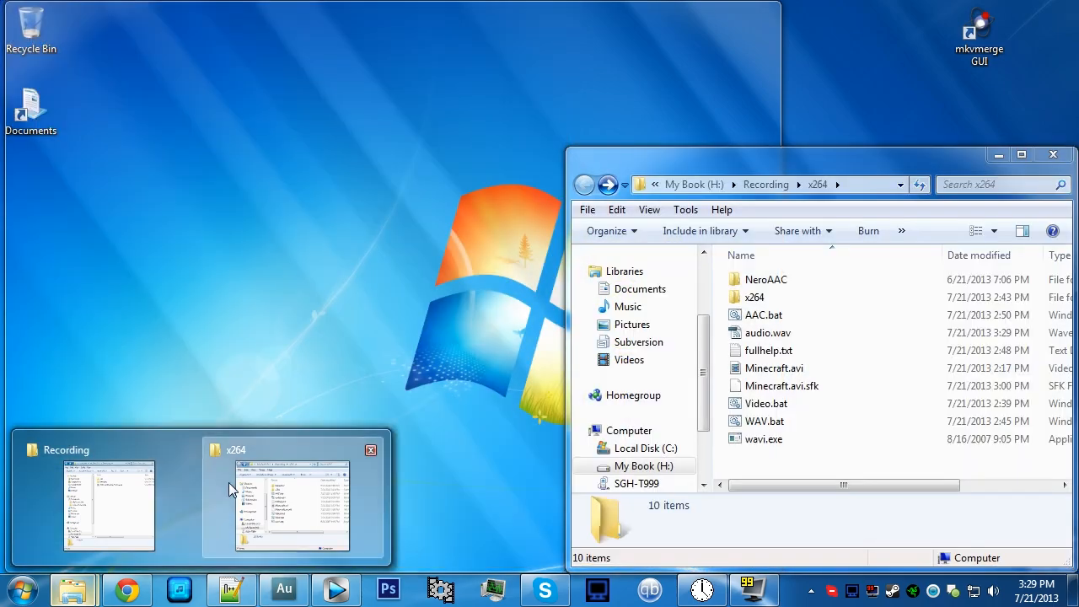
{"action": "left_click", "coordinate": [230, 487]}
{"action": "left_click", "coordinate": [822, 368]}
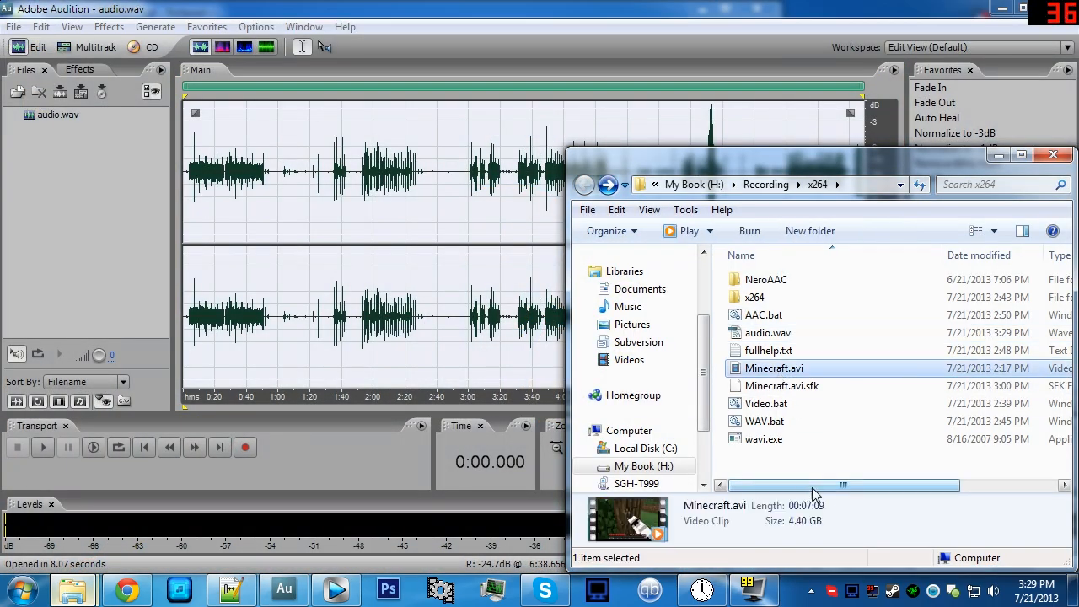
{"action": "left_click_drag", "start_coordinate": [831, 487], "coordinate": [730, 456]}
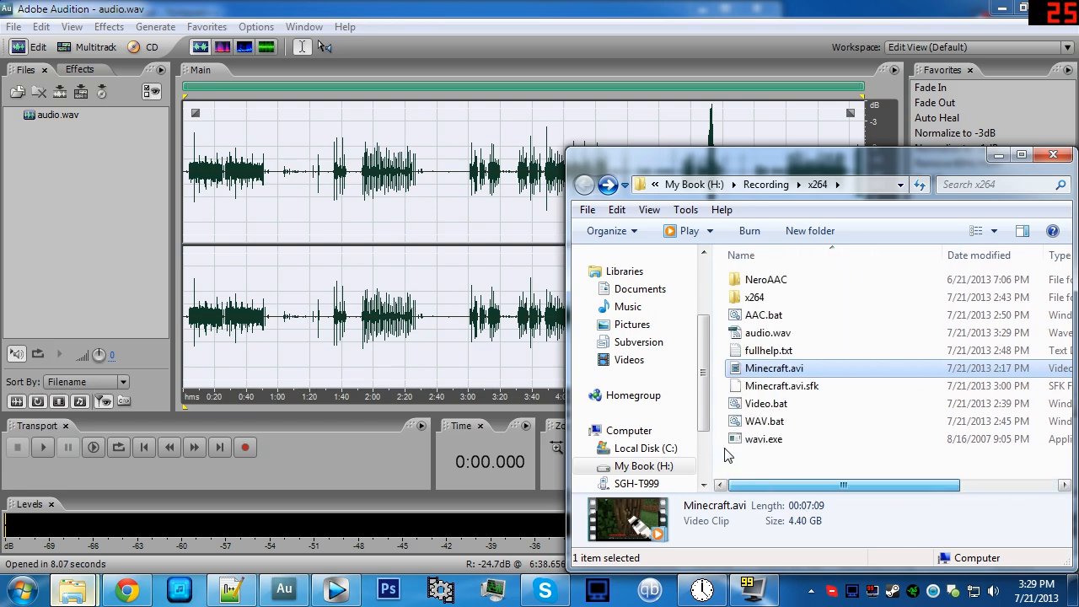
Return to Adobe Audition and close audio.wav
{"action": "left_click", "coordinate": [624, 10]}
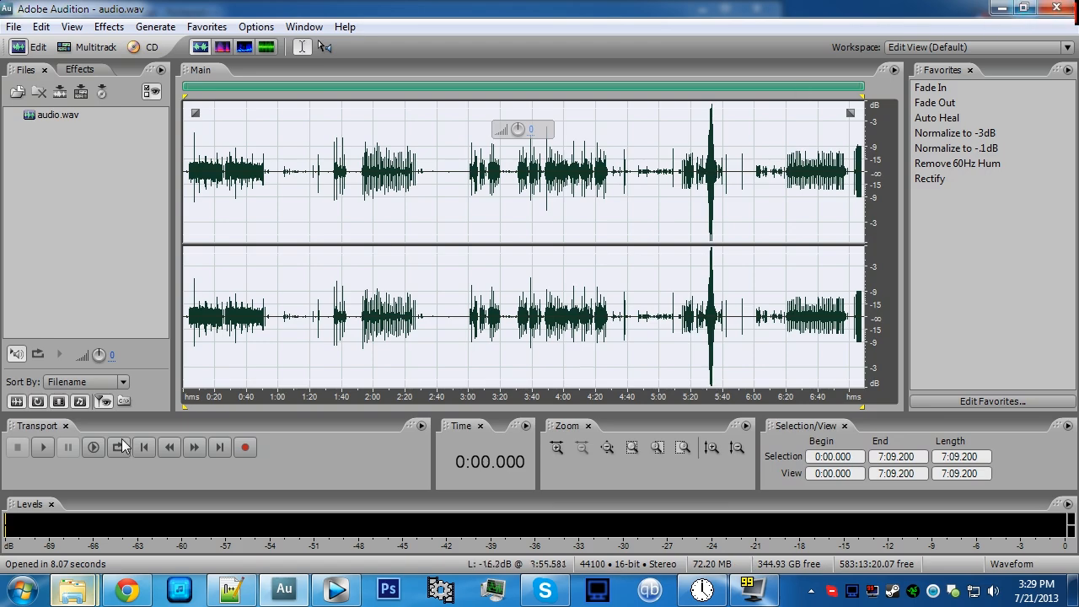
{"action": "mouse_move", "coordinate": [70, 597]}
{"action": "left_click", "coordinate": [291, 508]}
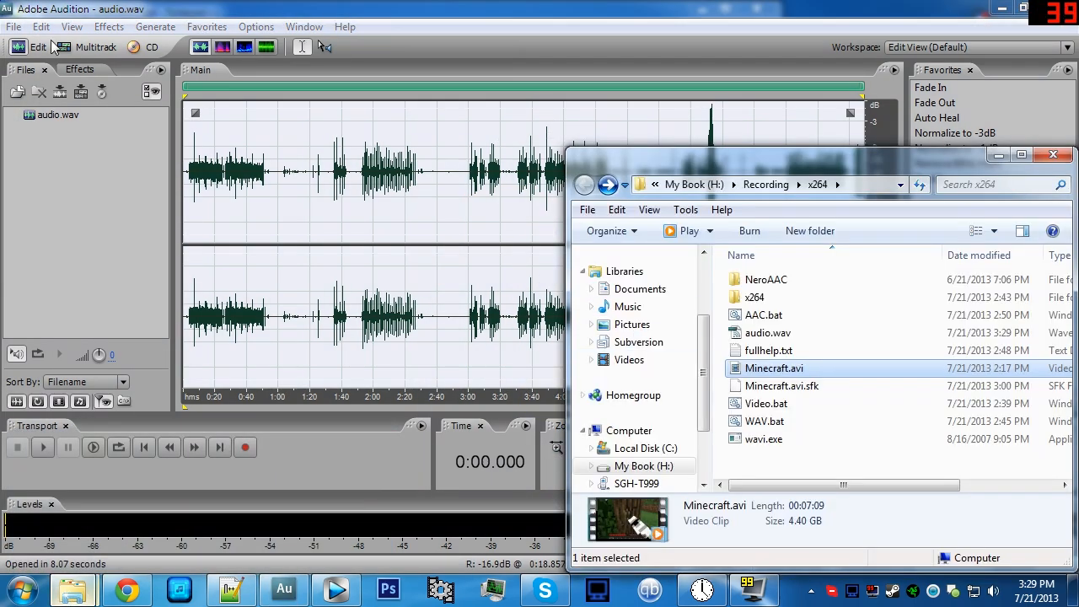
{"action": "left_click", "coordinate": [14, 26]}
{"action": "left_click", "coordinate": [90, 187]}
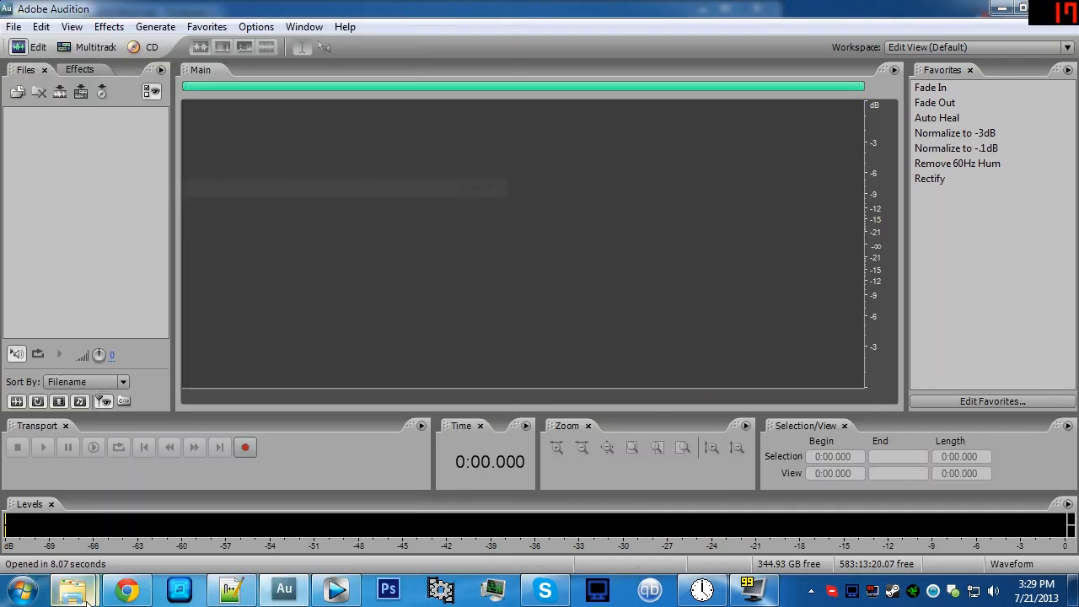
Bring up the x264 folder, clear its file selection, and show the AAC.bat script in Notepad++
{"action": "mouse_move", "coordinate": [100, 584]}
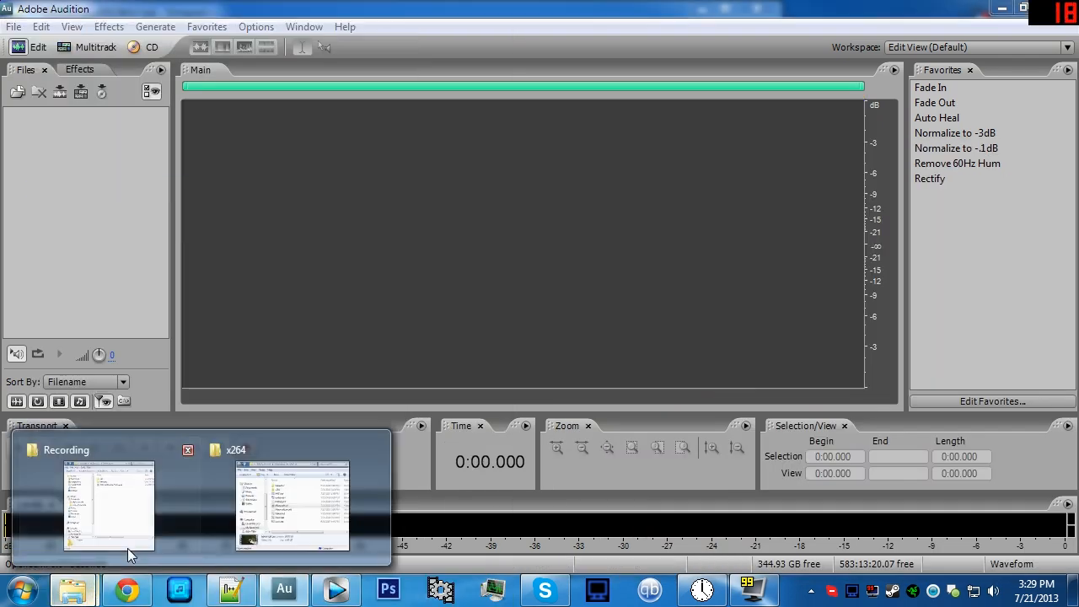
{"action": "left_click", "coordinate": [225, 522]}
{"action": "left_click", "coordinate": [901, 473]}
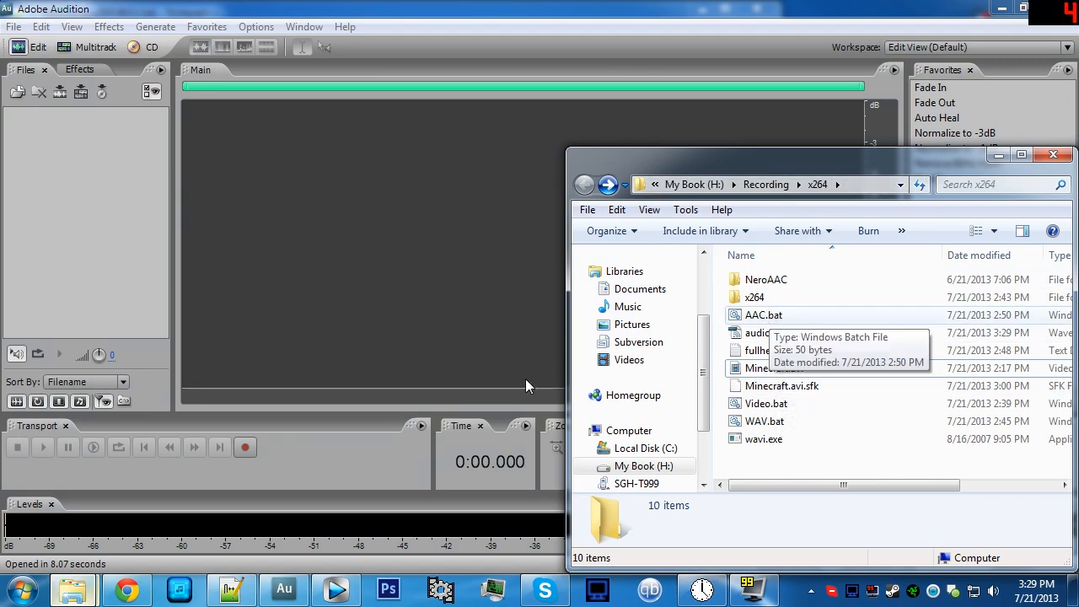
{"action": "left_click", "coordinate": [230, 590]}
{"action": "left_click", "coordinate": [225, 83]}
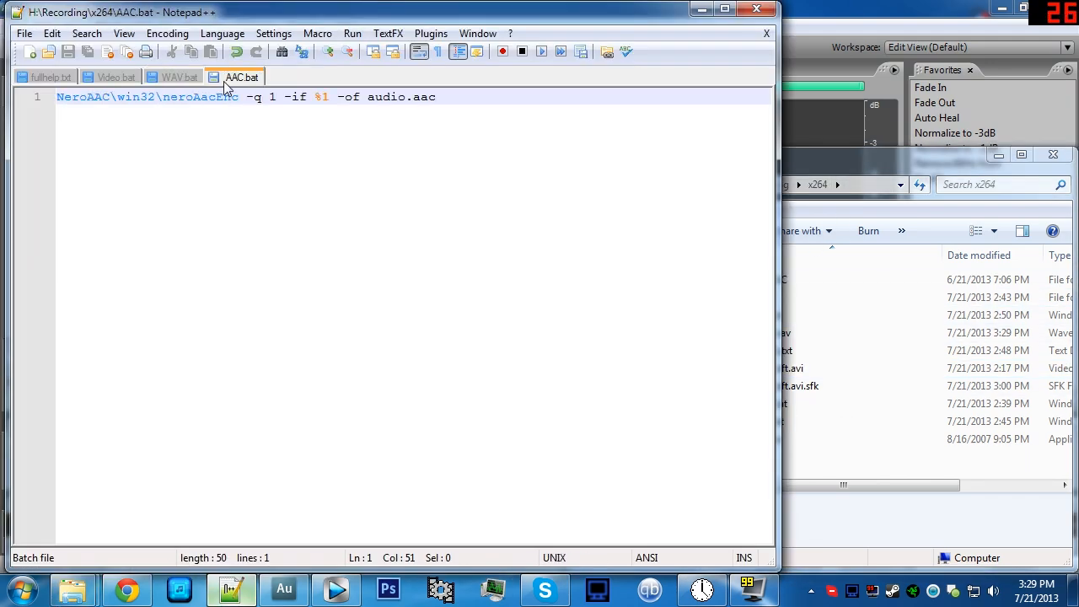
Switch to Chrome and review the Nero AAC Codec page's usage instructions and file size comparison table
{"action": "left_click", "coordinate": [127, 590]}
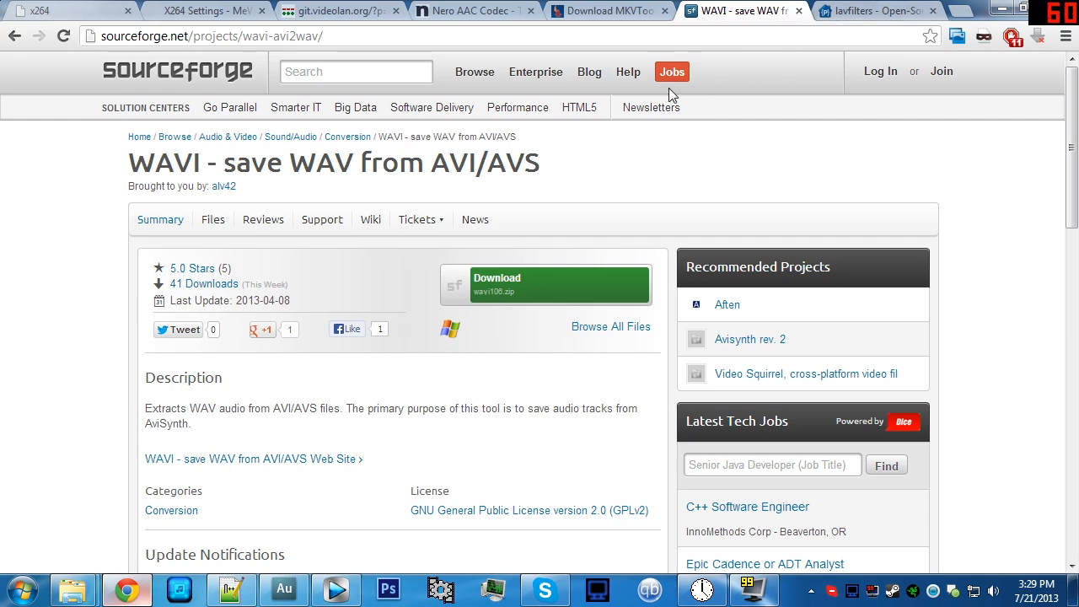
{"action": "left_click", "coordinate": [472, 11]}
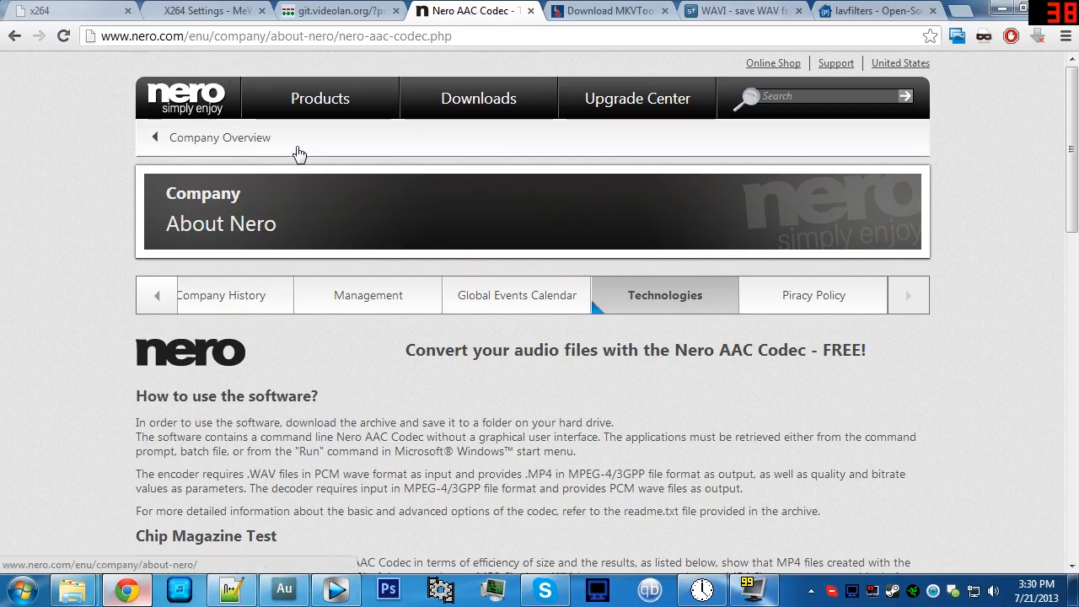
{"action": "scroll", "coordinate": [288, 195], "scroll_direction": "down", "scroll_amount": 5}
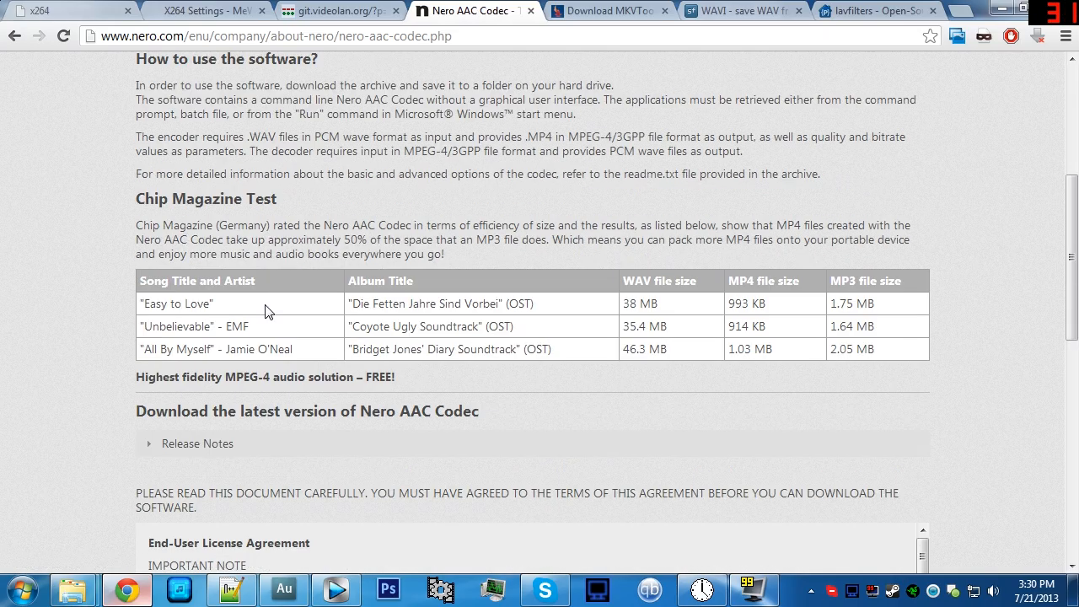
{"action": "scroll", "coordinate": [297, 292], "scroll_direction": "up", "scroll_amount": 5}
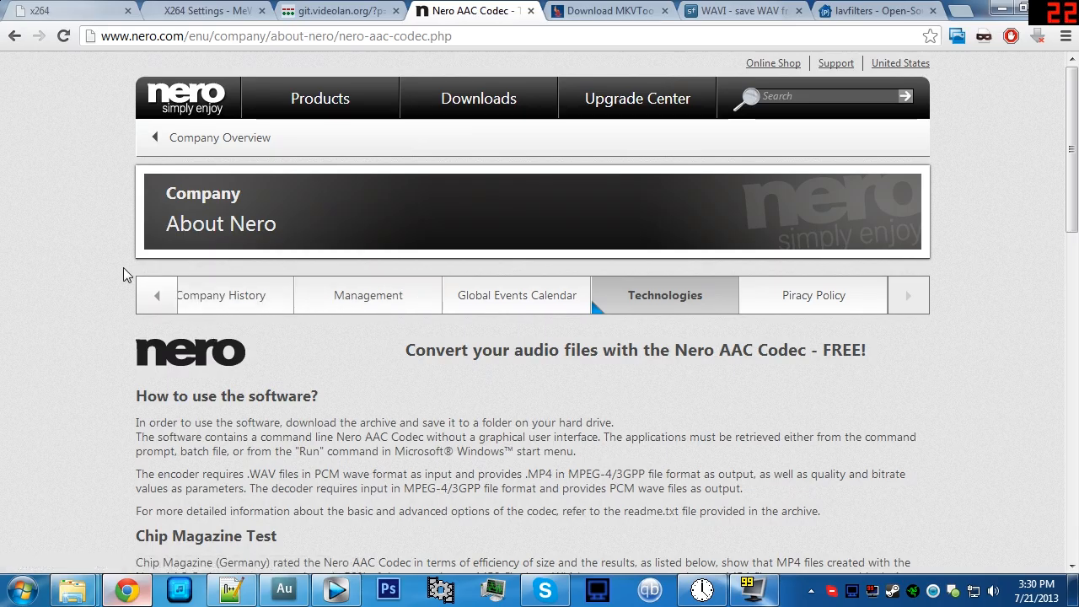
{"action": "scroll", "coordinate": [125, 273], "scroll_direction": "down", "scroll_amount": 5}
{"action": "scroll", "coordinate": [154, 257], "scroll_direction": "up", "scroll_amount": 1}
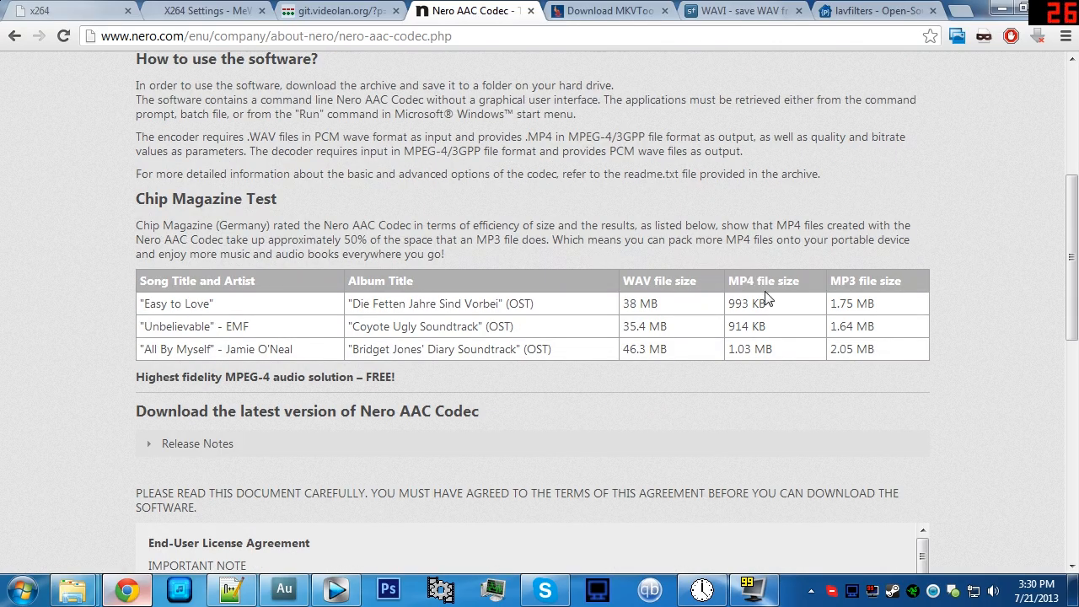
{"action": "scroll", "coordinate": [765, 257], "scroll_direction": "up", "scroll_amount": 2}
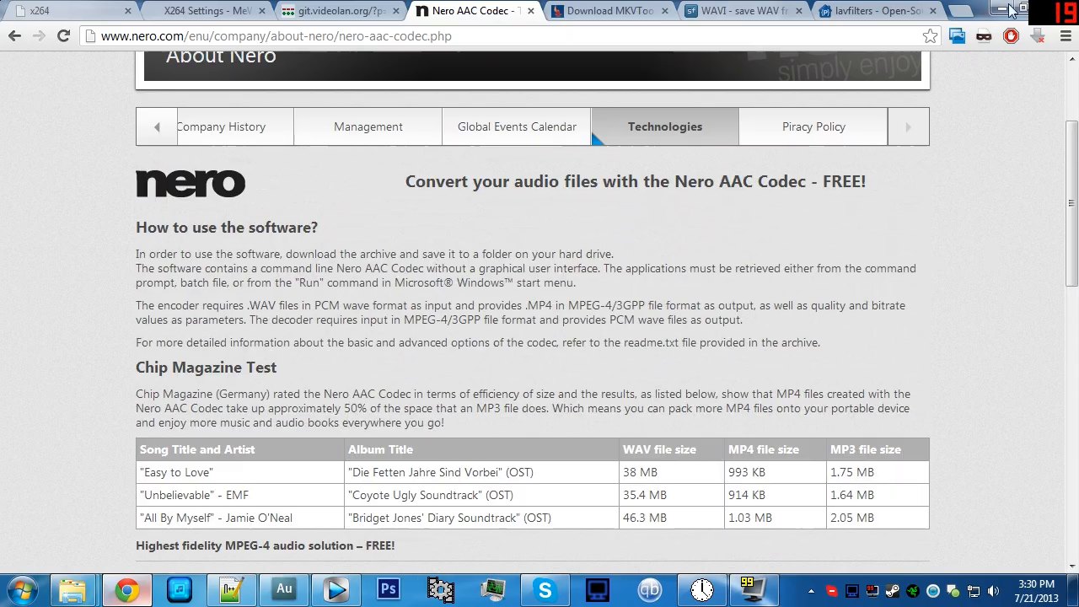
Leave Chrome and open the win32 folder inside NeroAAC to show the encoder executables referenced by AAC.bat
{"action": "left_click", "coordinate": [1003, 10]}
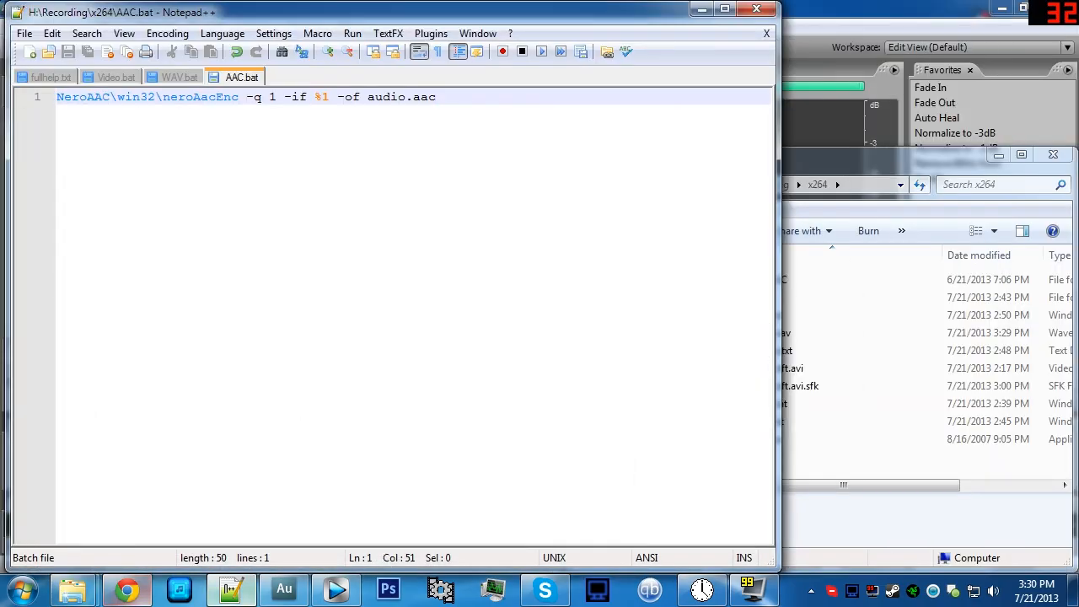
{"action": "left_click", "coordinate": [868, 385]}
{"action": "double_click", "coordinate": [749, 284]}
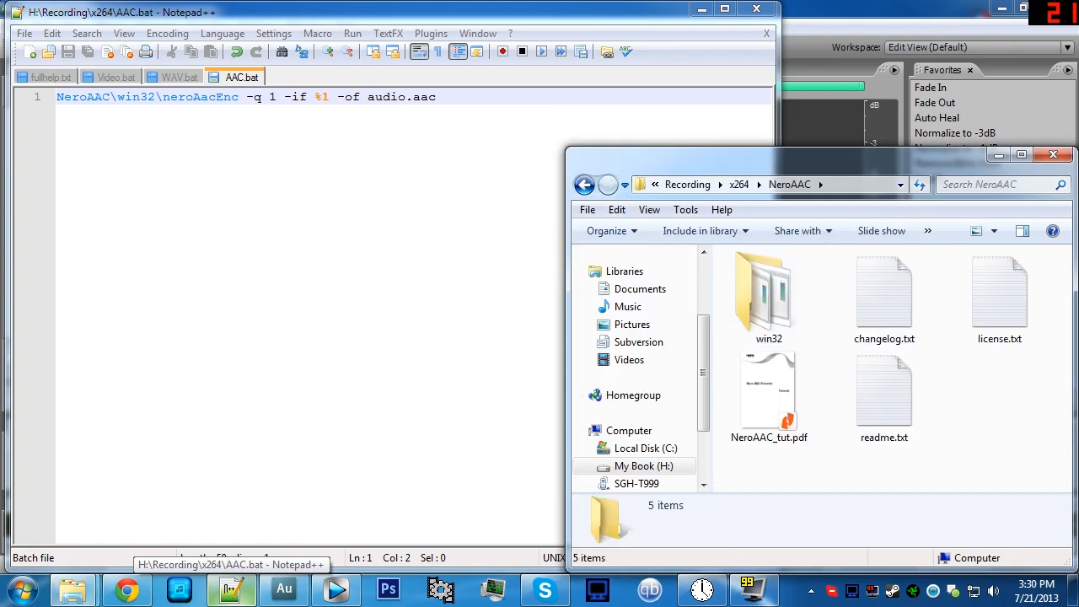
{"action": "double_click", "coordinate": [782, 253]}
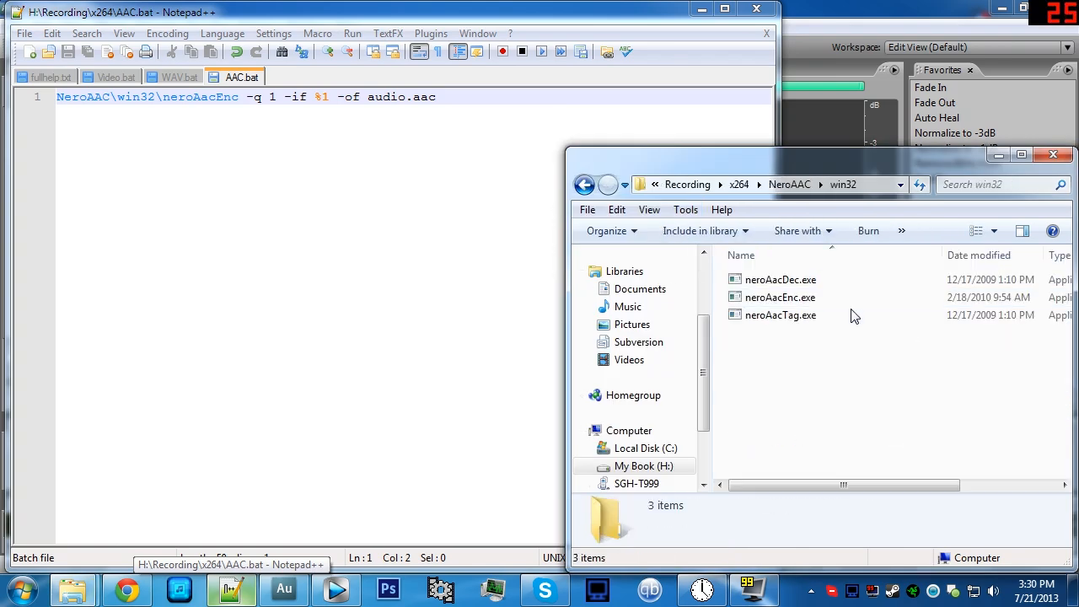
Return to the x264 folder and match AAC.bat's encoder path to the NeroAAC folder, ending back in x264
{"action": "left_click", "coordinate": [793, 298]}
{"action": "left_click", "coordinate": [740, 185]}
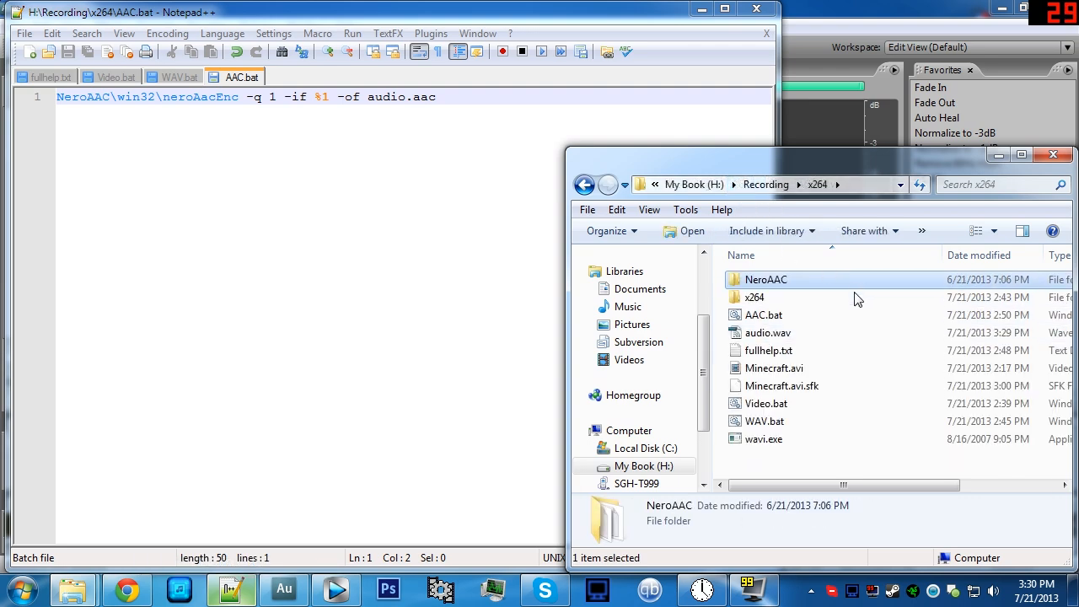
{"action": "left_click", "coordinate": [436, 96]}
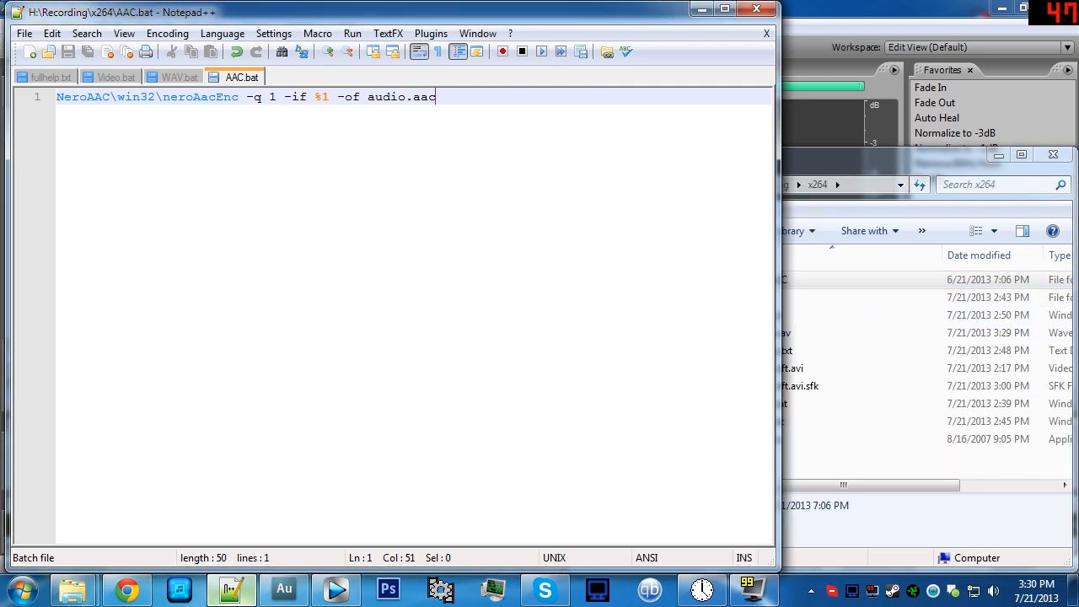
{"action": "left_click", "coordinate": [845, 464]}
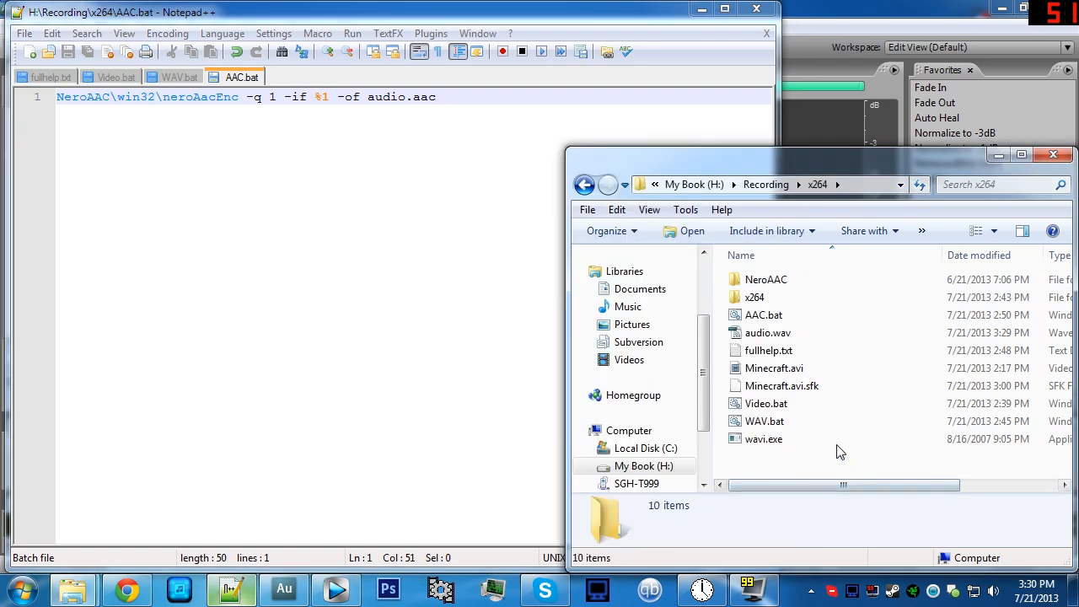
{"action": "double_click", "coordinate": [754, 280]}
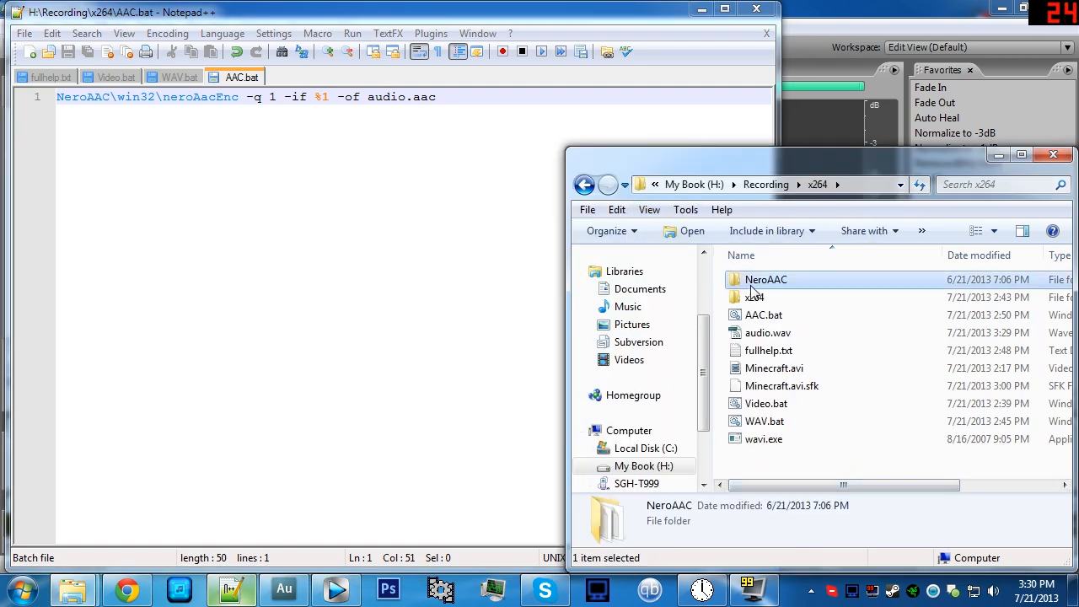
{"action": "left_click", "coordinate": [584, 183]}
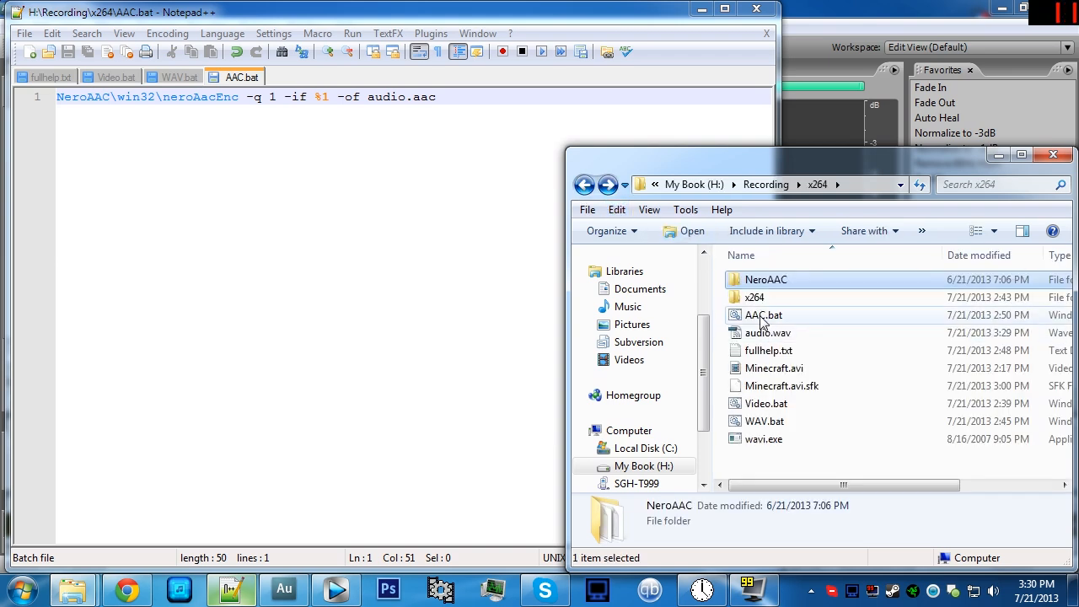
Point out the %1 input placeholder and the -q 1 quality option in AAC.bat
{"action": "left_click", "coordinate": [436, 96]}
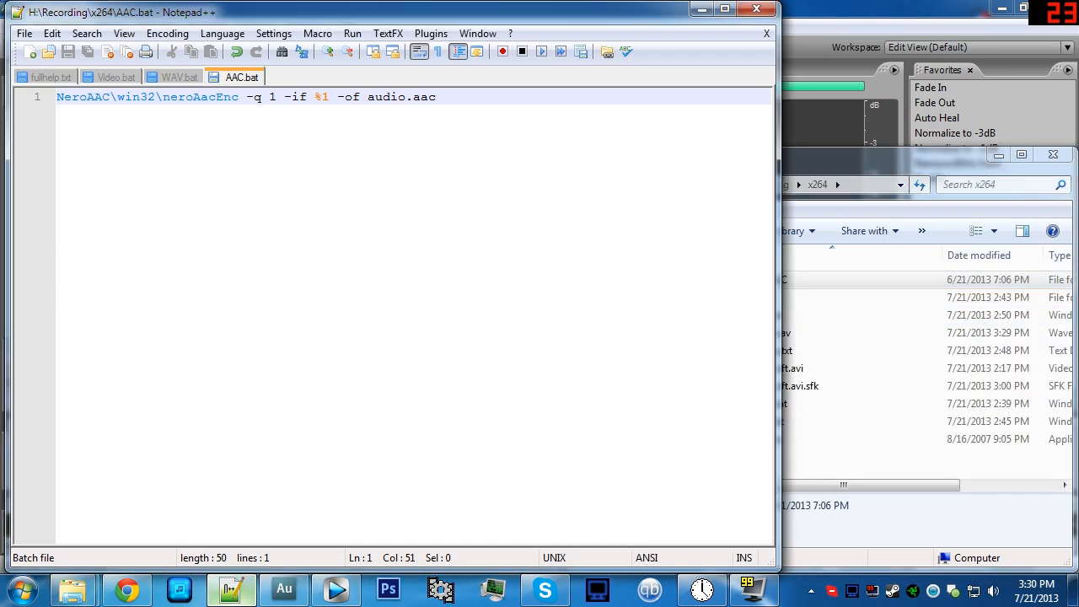
{"action": "left_click_drag", "start_coordinate": [315, 96], "coordinate": [330, 96]}
{"action": "left_click", "coordinate": [436, 96]}
{"action": "left_click", "coordinate": [885, 449]}
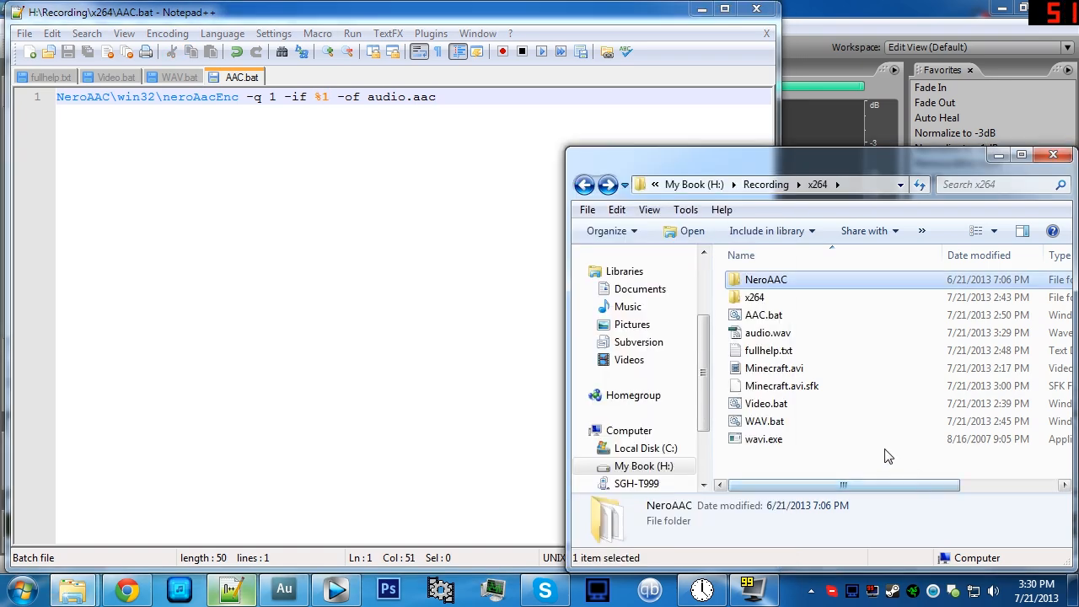
{"action": "left_click", "coordinate": [888, 455]}
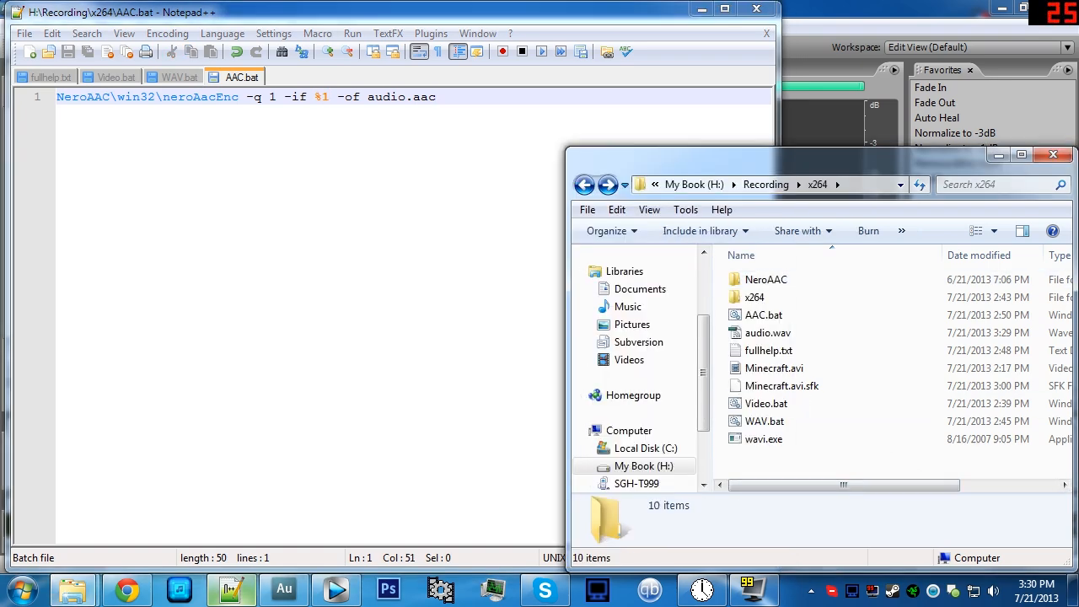
{"action": "left_click_drag", "start_coordinate": [254, 96], "coordinate": [277, 96]}
{"action": "left_click", "coordinate": [436, 96]}
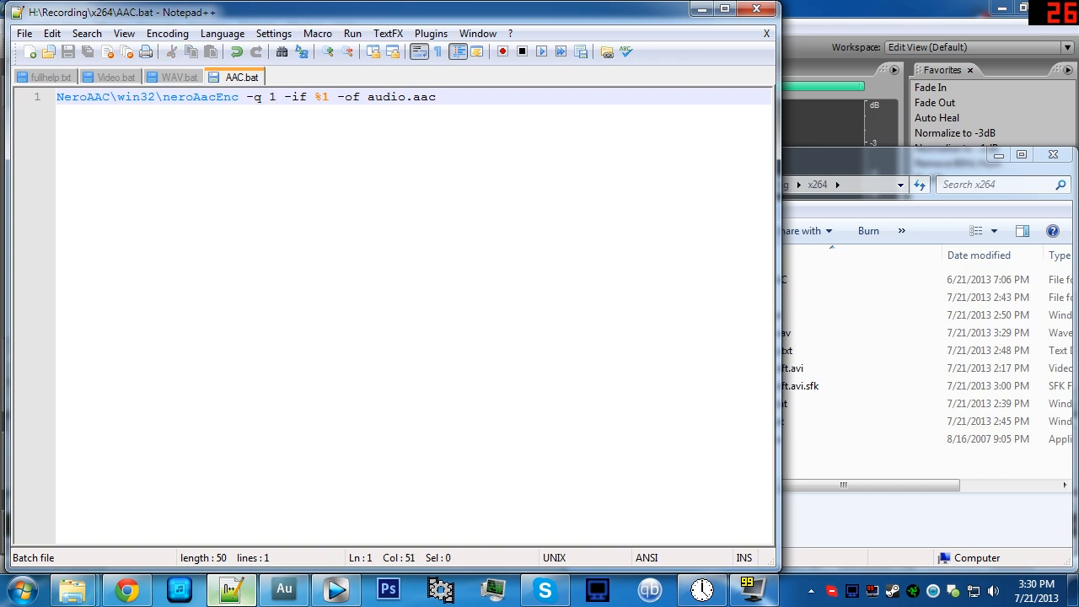
Convert audio.wav in the x264 folder to audio.aac by running AAC.bat on it
{"action": "left_click", "coordinate": [911, 472]}
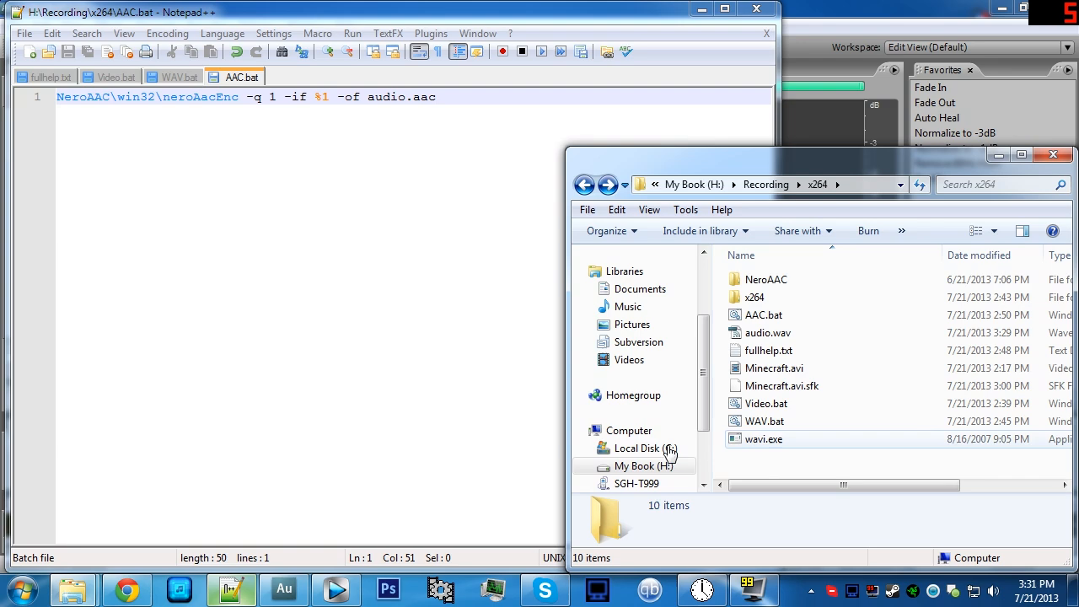
{"action": "left_click_drag", "start_coordinate": [769, 335], "coordinate": [763, 315]}
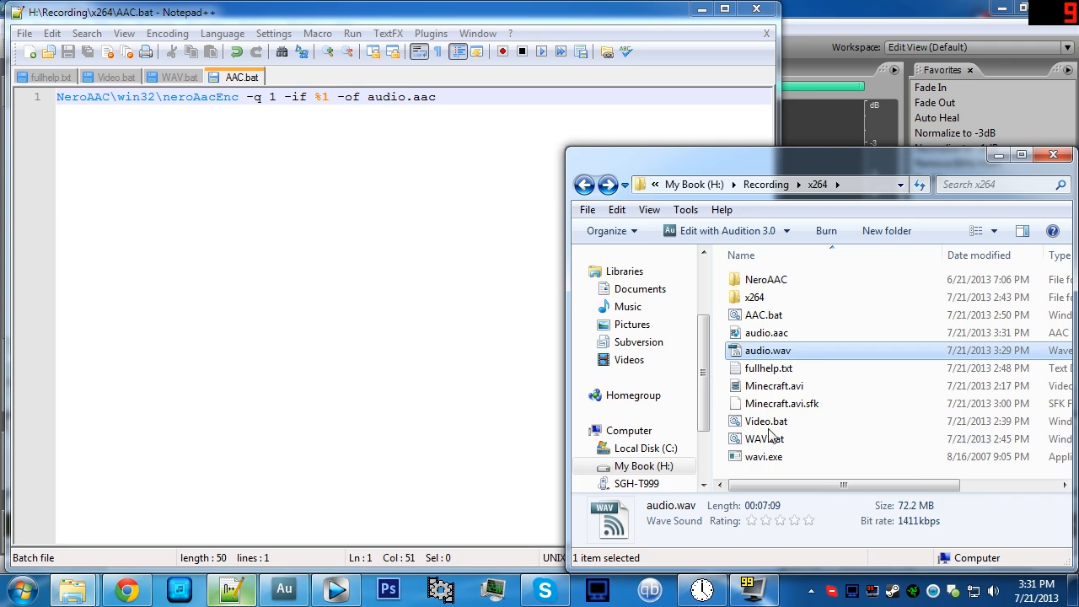
{"action": "left_click_drag", "start_coordinate": [855, 484], "coordinate": [763, 472]}
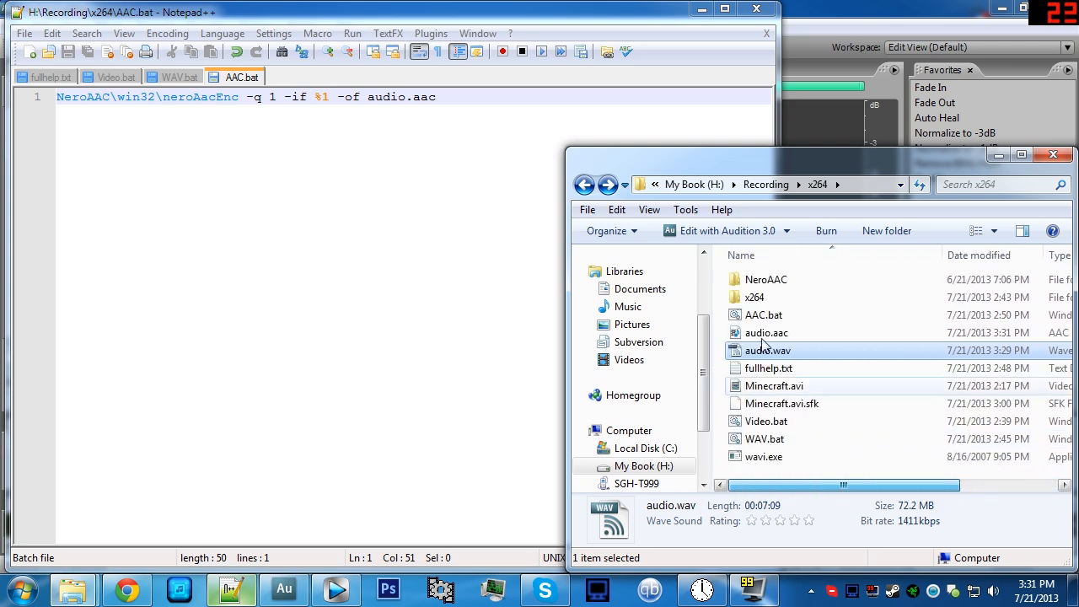
Compare the file sizes of audio.aac and audio.wav in the x264 folder
{"action": "left_click", "coordinate": [768, 333]}
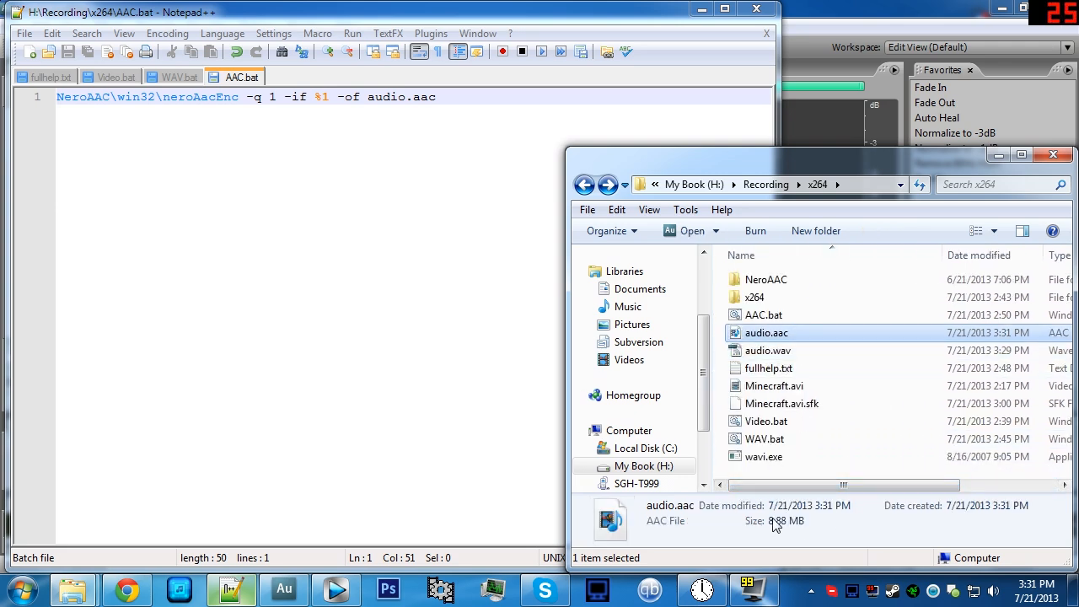
{"action": "left_click_drag", "start_coordinate": [830, 487], "coordinate": [776, 485]}
{"action": "key", "text": "Down"}
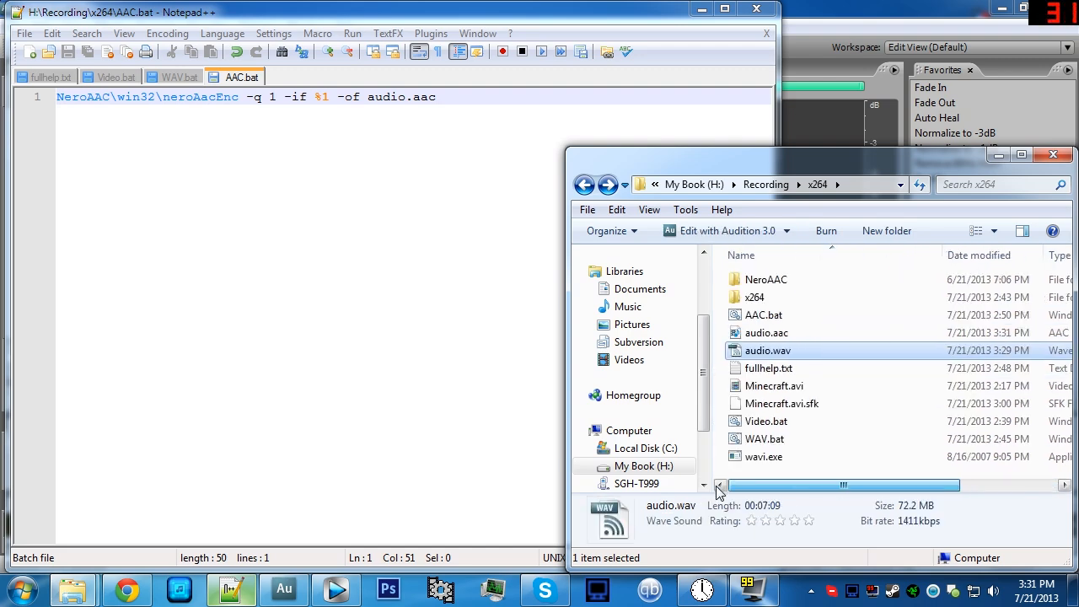
{"action": "left_click", "coordinate": [777, 335]}
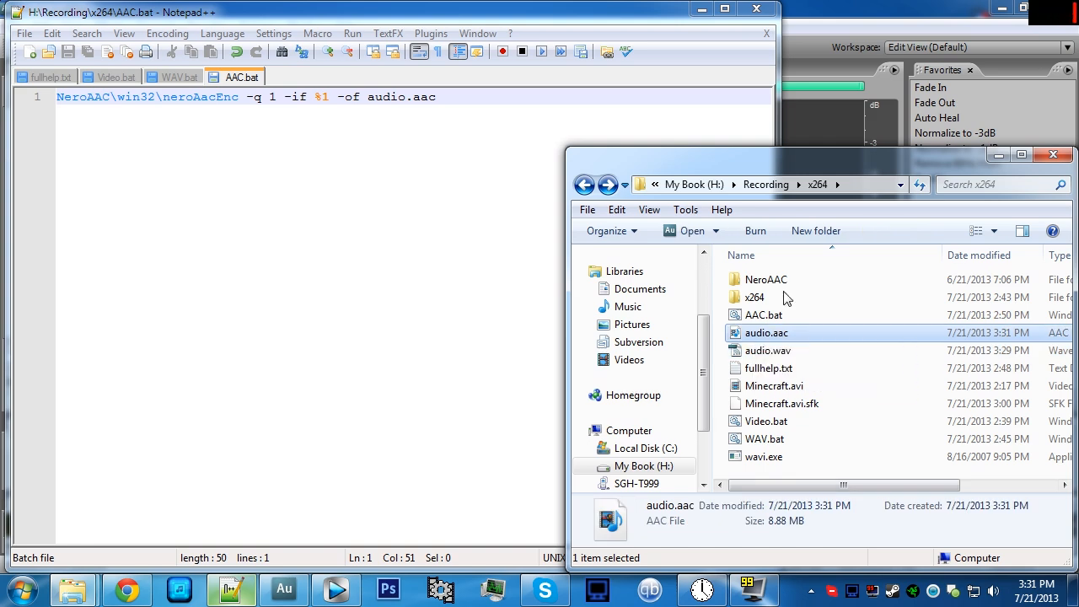
Open audio.aac in Adobe Audition and inspect its waveform near the end of the recording
{"action": "left_click_drag", "start_coordinate": [833, 111], "coordinate": [816, 26]}
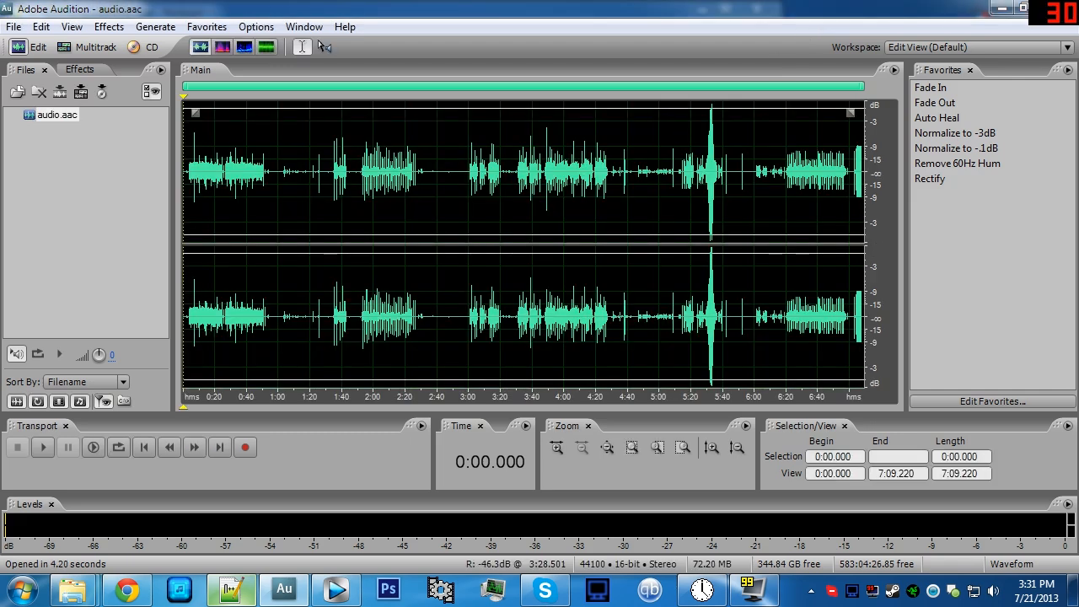
{"action": "left_click", "coordinate": [837, 154]}
{"action": "scroll", "coordinate": [837, 153], "scroll_direction": "up", "scroll_amount": 7}
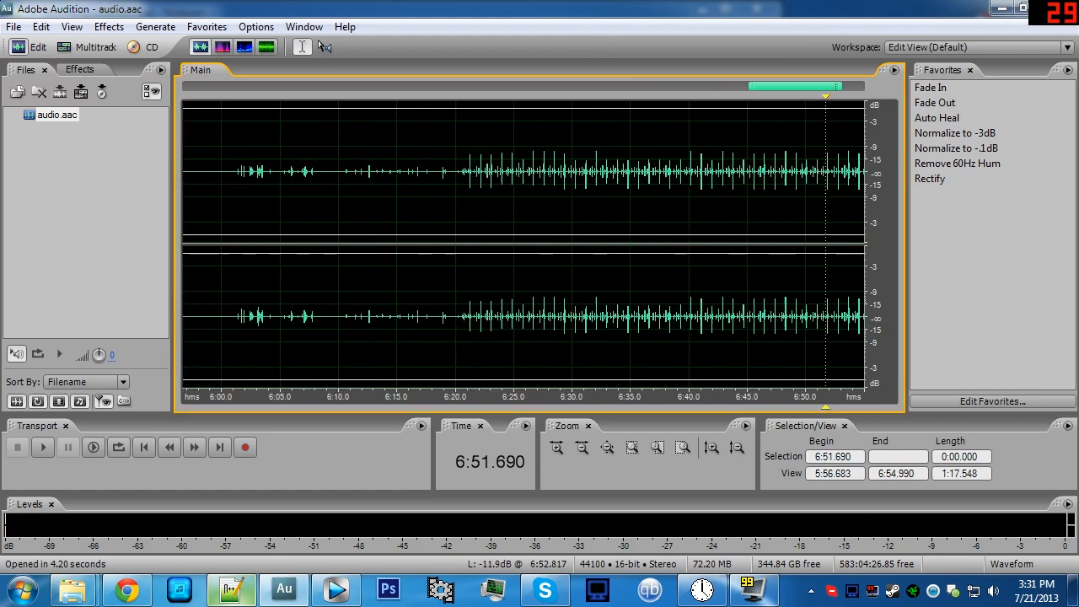
{"action": "scroll", "coordinate": [836, 153], "scroll_direction": "down", "scroll_amount": 7}
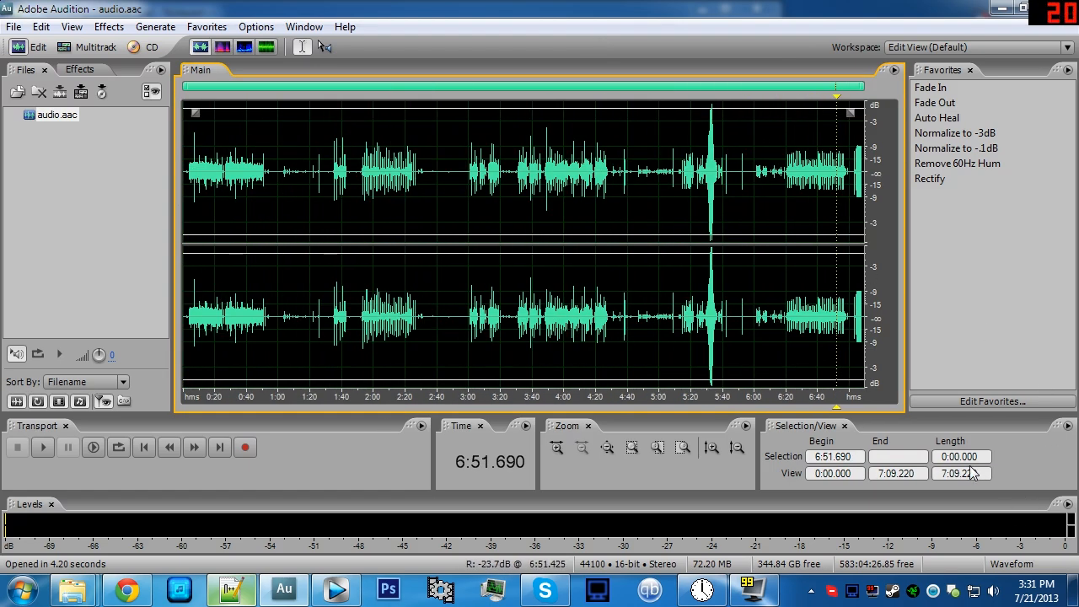
{"action": "scroll", "coordinate": [235, 167], "scroll_direction": "up", "scroll_amount": 6}
{"action": "scroll", "coordinate": [305, 171], "scroll_direction": "down", "scroll_amount": 4}
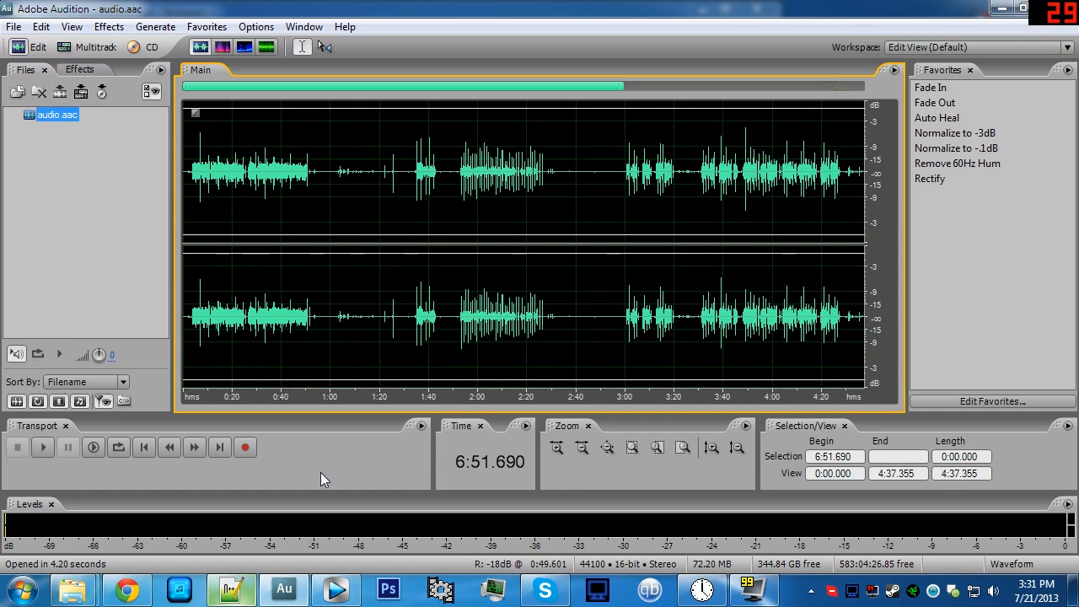
Open audio.wav from the x264 folder in Audition, compare its waveform with audio.aac, and leave Audition
{"action": "mouse_move", "coordinate": [68, 594]}
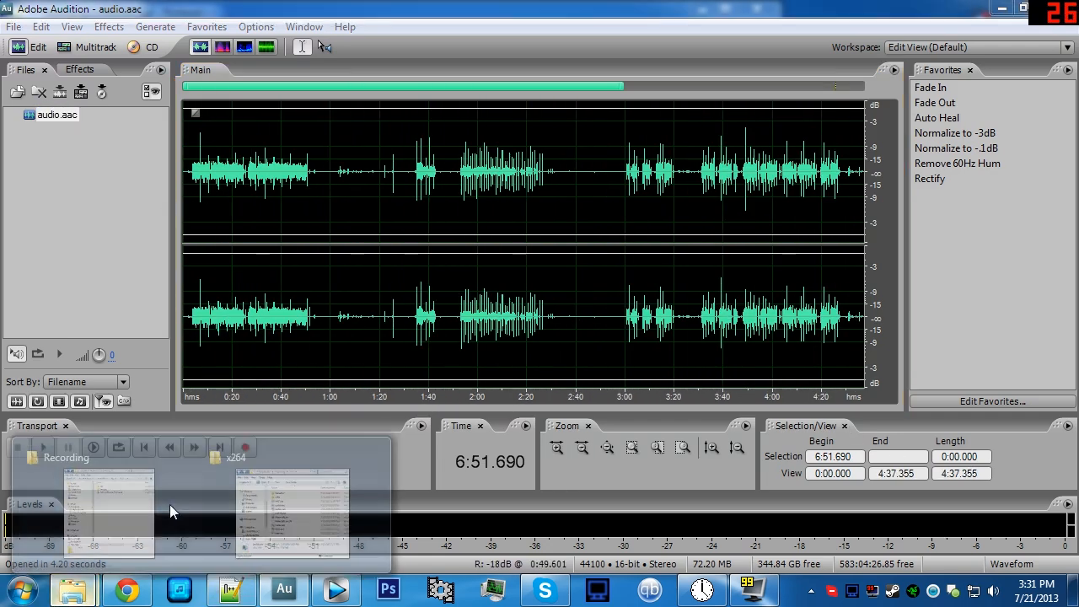
{"action": "left_click", "coordinate": [279, 493]}
{"action": "double_click", "coordinate": [799, 351]}
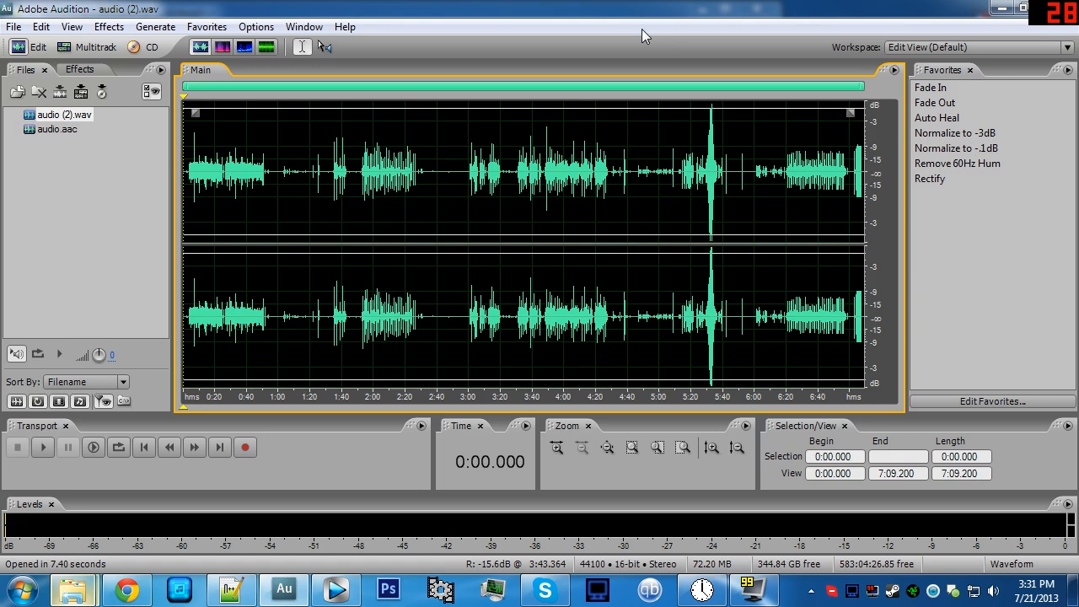
{"action": "double_click", "coordinate": [51, 129]}
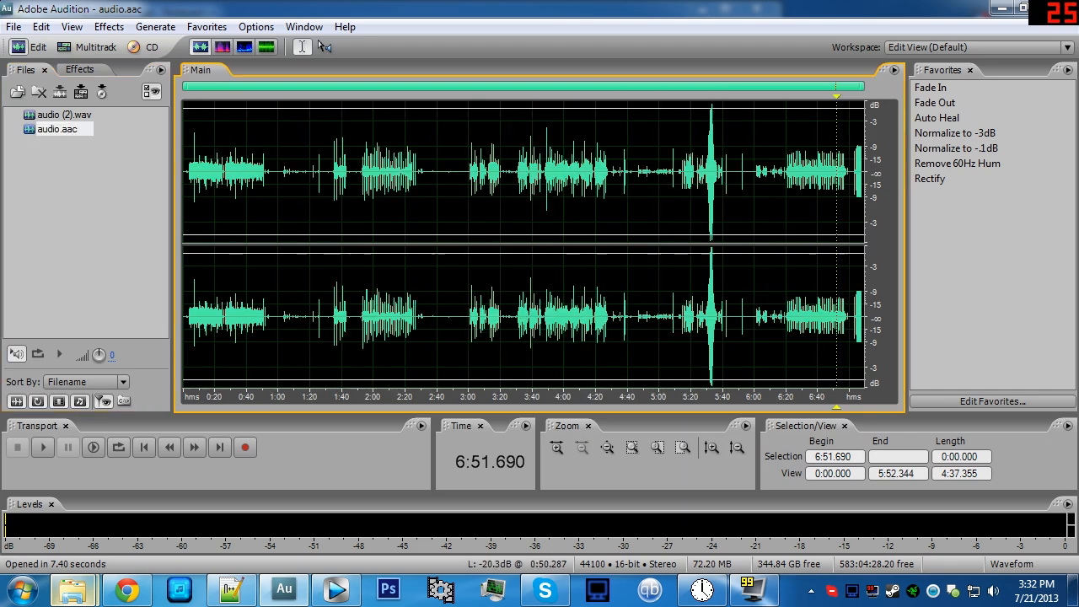
{"action": "double_click", "coordinate": [68, 115]}
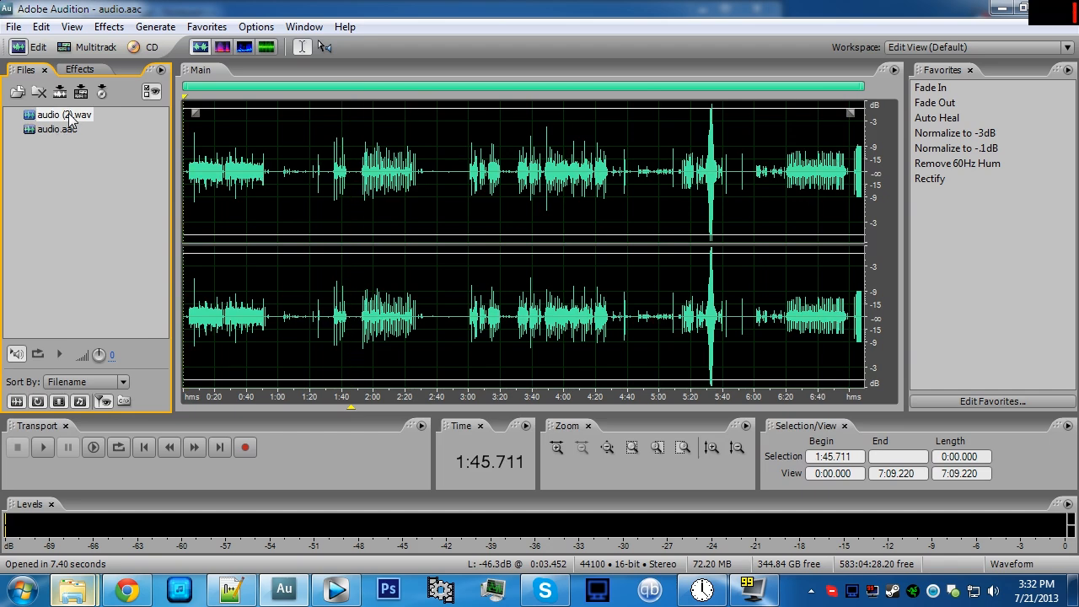
{"action": "left_click", "coordinate": [1039, 20]}
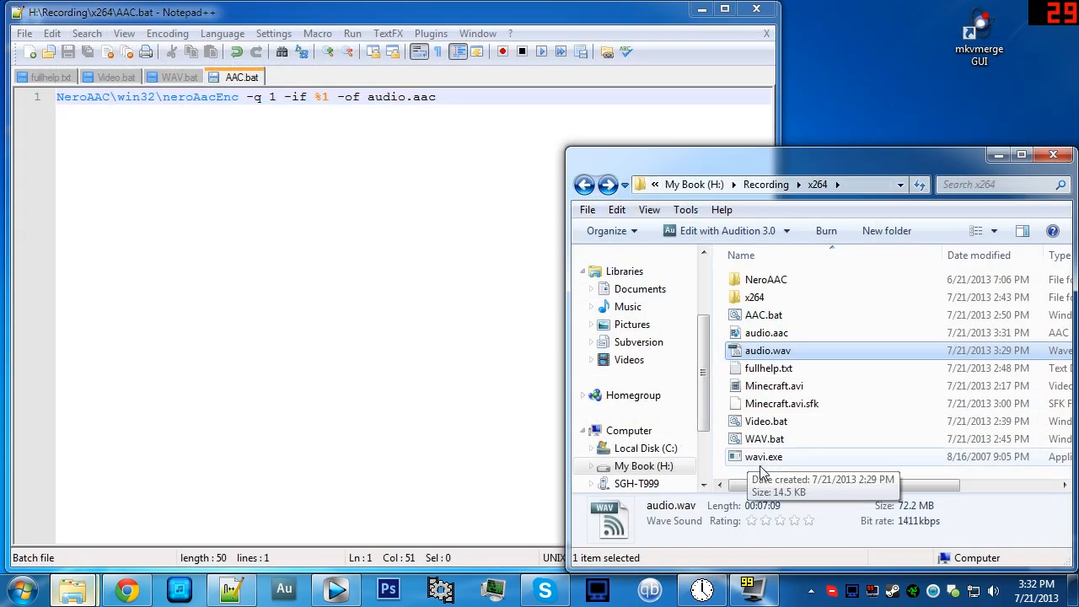
Clear the file selection and review the x264 options in Video.bat against the presets and ratecontrol sections of fullhelp.txt
{"action": "left_click", "coordinate": [758, 470]}
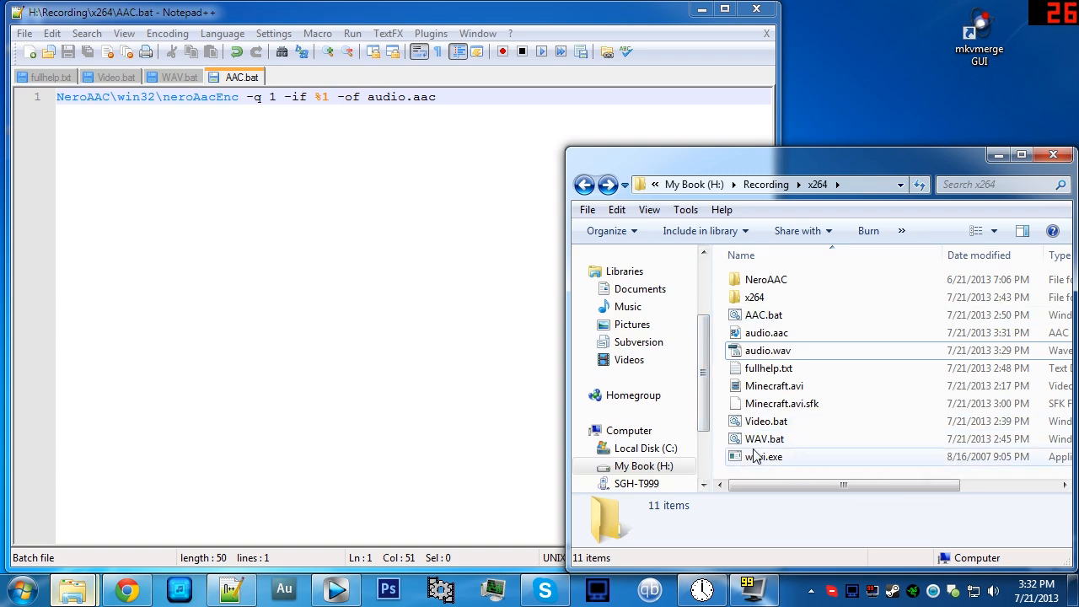
{"action": "left_click", "coordinate": [123, 77]}
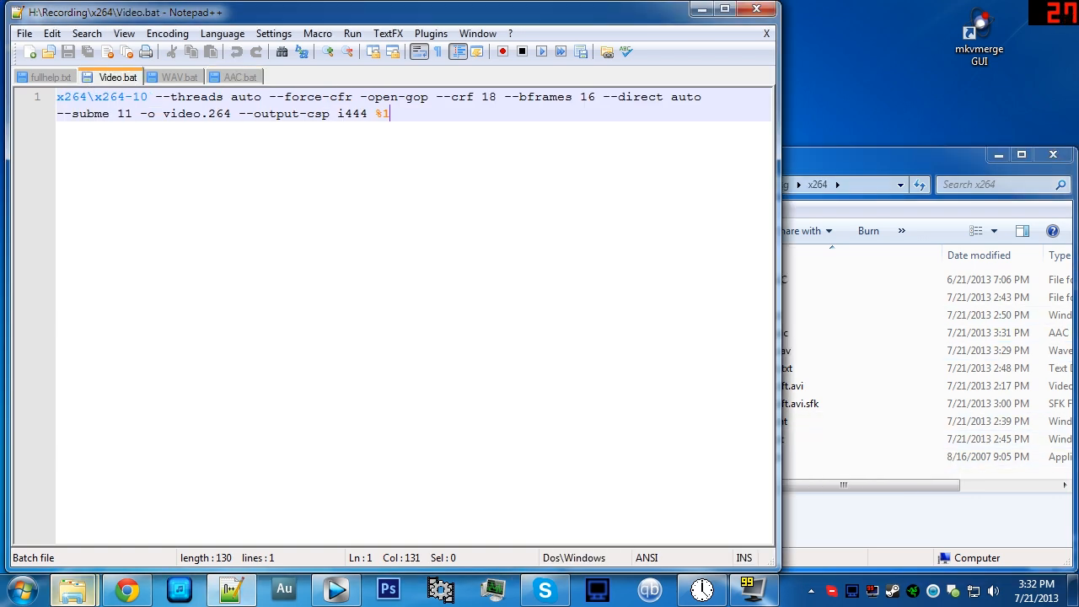
{"action": "mouse_move", "coordinate": [497, 97]}
{"action": "left_mouse_down"}
{"action": "mouse_move", "coordinate": [482, 97]}
{"action": "mouse_move", "coordinate": [496, 97]}
{"action": "left_mouse_up"}
{"action": "left_click", "coordinate": [391, 113]}
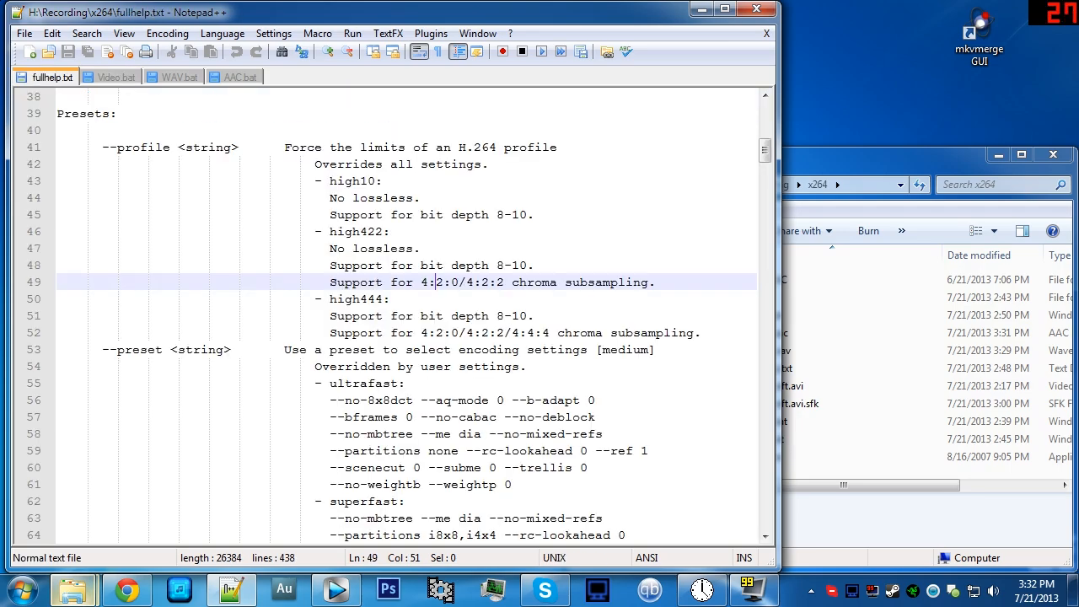
{"action": "scroll", "coordinate": [388, 316], "scroll_direction": "down", "scroll_amount": 20}
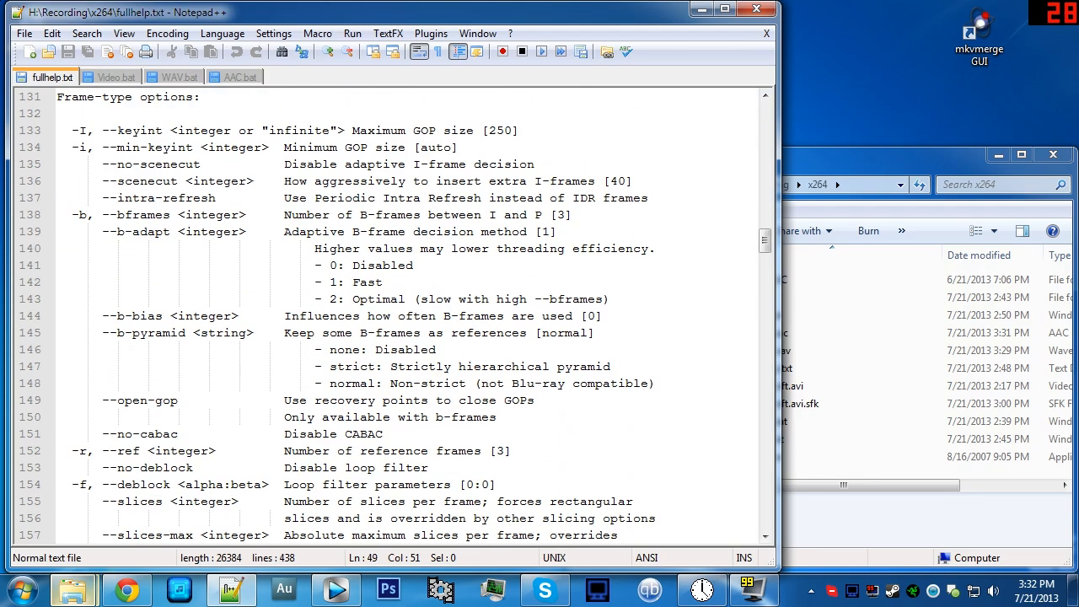
{"action": "scroll", "coordinate": [388, 316], "scroll_direction": "down", "scroll_amount": 14}
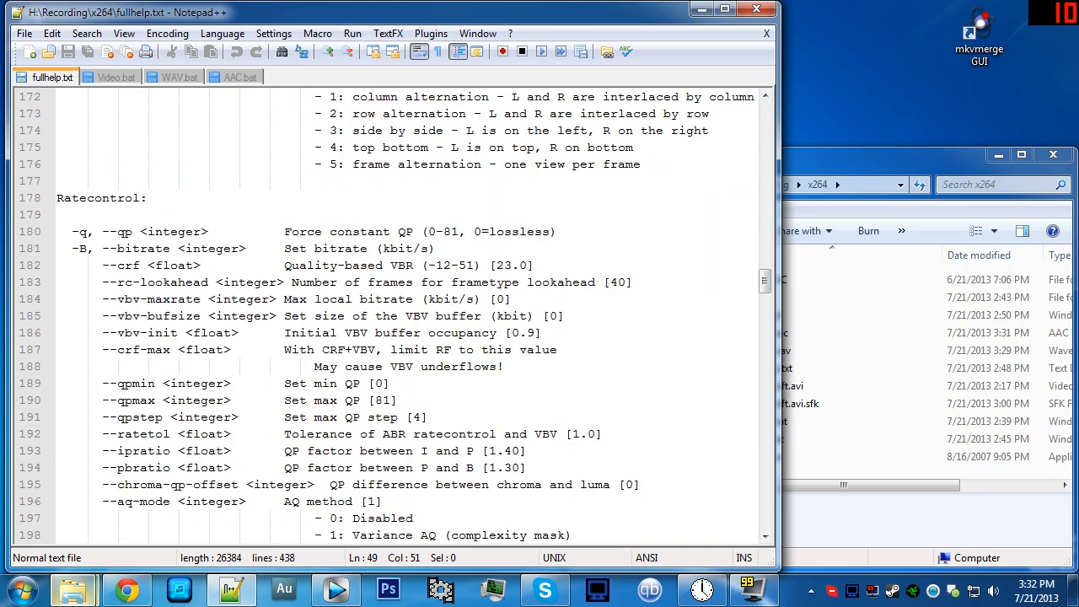
{"action": "scroll", "coordinate": [388, 316], "scroll_direction": "up", "scroll_amount": 20}
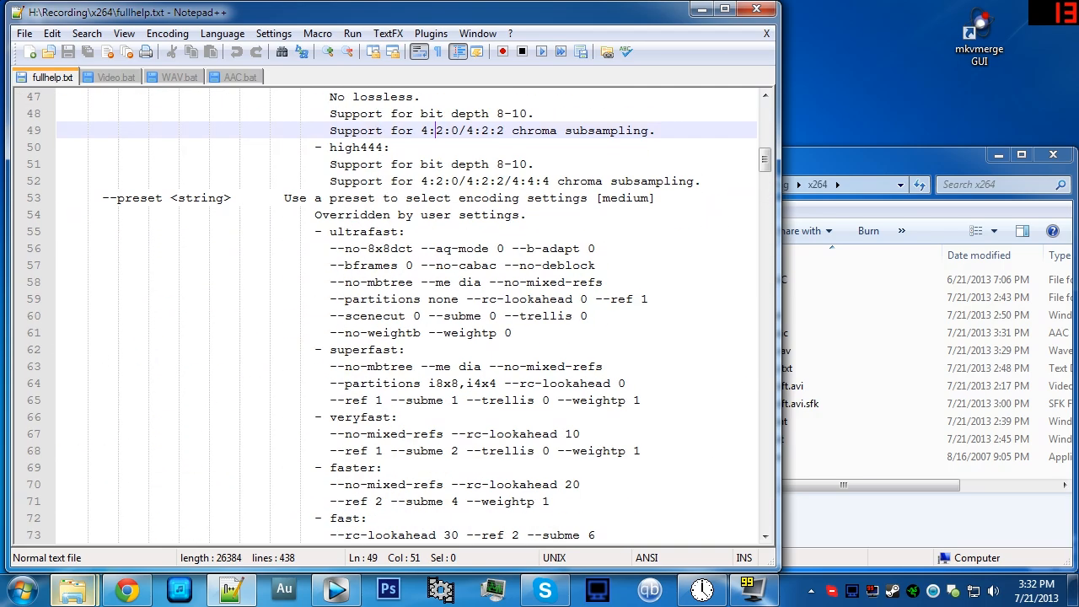
{"action": "left_click", "coordinate": [123, 82]}
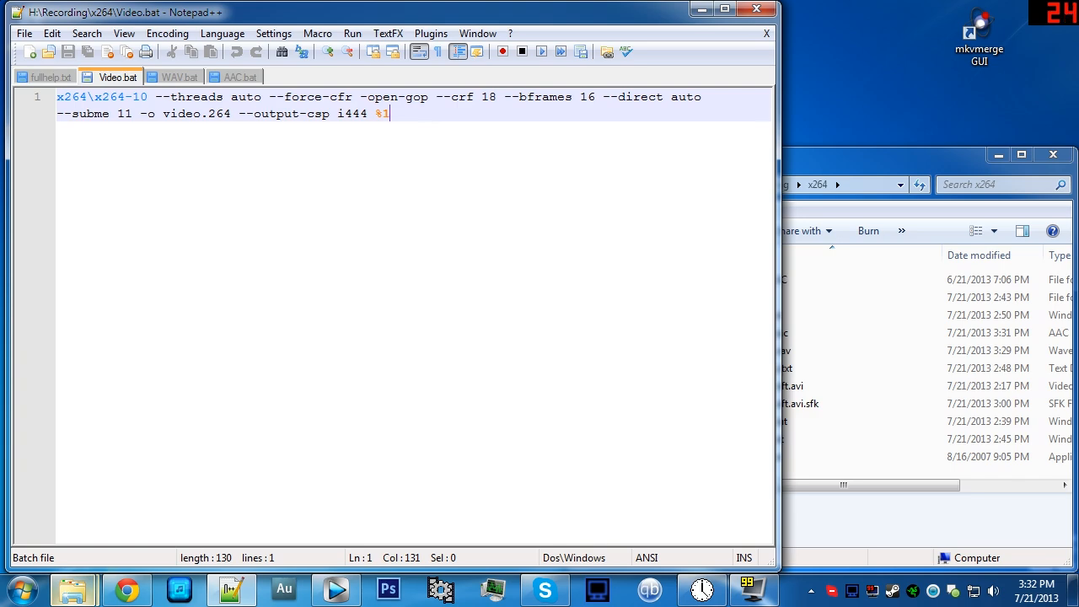
Bring up the x264 folder, point out Minecraft.avi as the source video, and clear its selection
{"action": "left_click", "coordinate": [893, 471]}
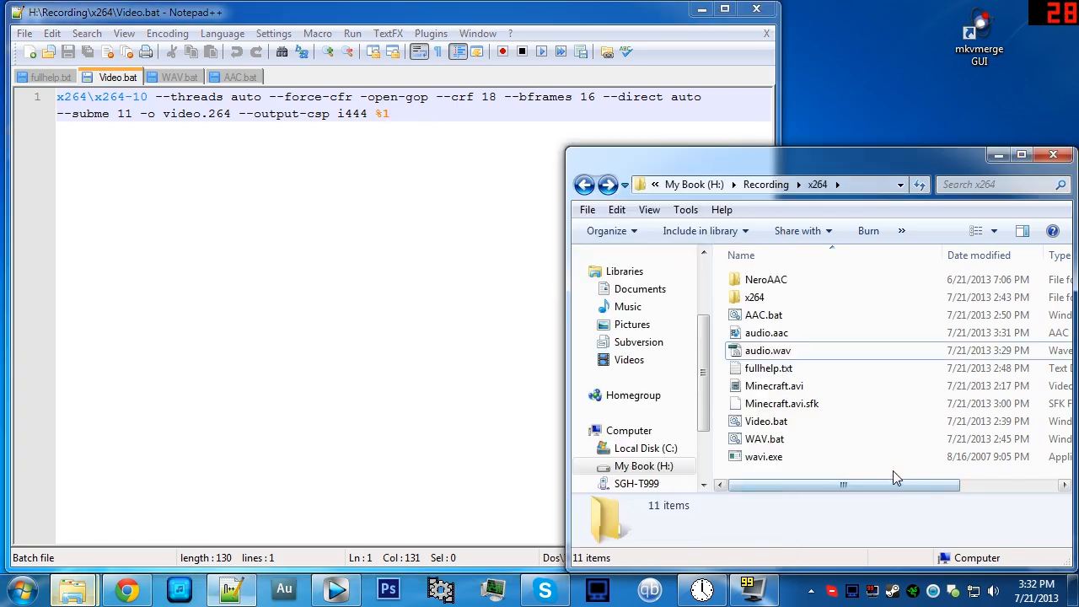
{"action": "left_click", "coordinate": [768, 390]}
{"action": "left_click", "coordinate": [745, 469]}
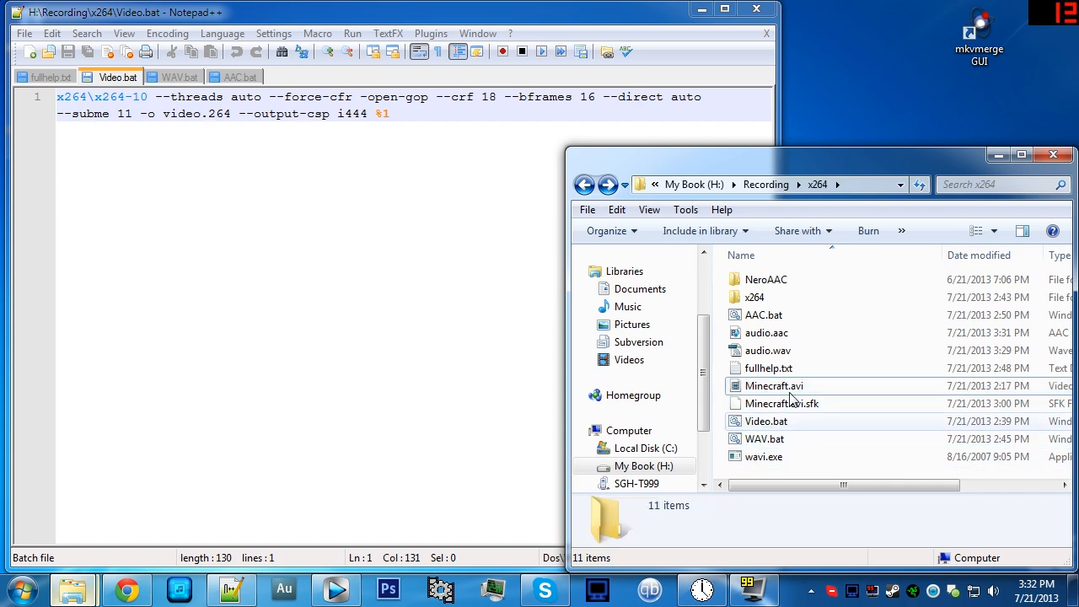
{"action": "mouse_move", "coordinate": [706, 379]}
{"action": "left_mouse_down"}
{"action": "mouse_move", "coordinate": [705, 411]}
{"action": "mouse_move", "coordinate": [708, 379]}
{"action": "left_mouse_up"}
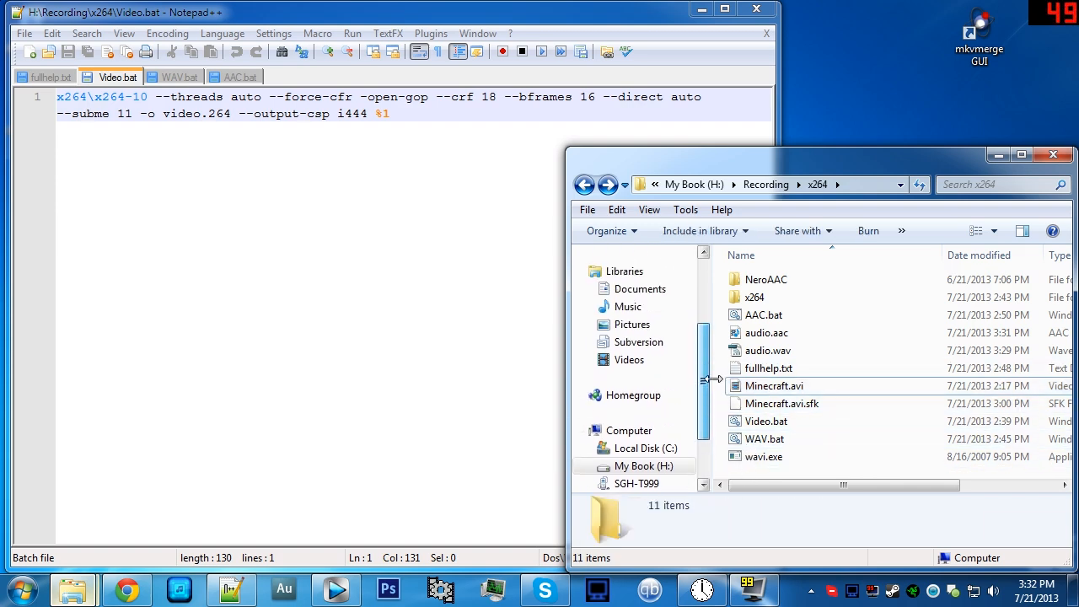
{"action": "scroll", "coordinate": [709, 380], "scroll_direction": "down", "scroll_amount": 1}
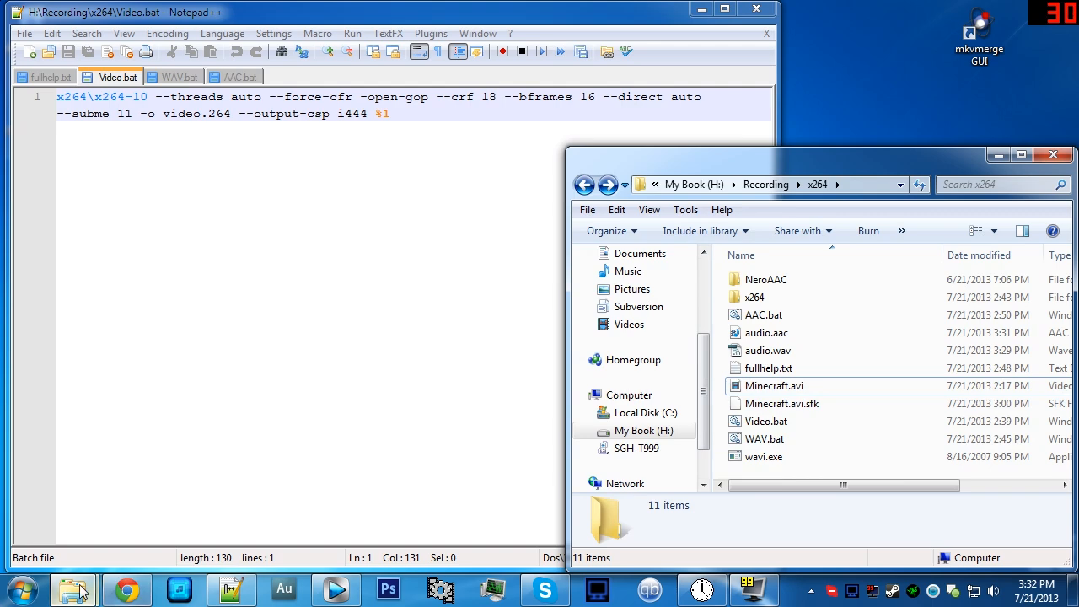
Launch VirtualDub and load Wario Land II (USA, Europe).avi from the Recording folder into it
{"action": "mouse_move", "coordinate": [82, 593]}
{"action": "left_click", "coordinate": [163, 490]}
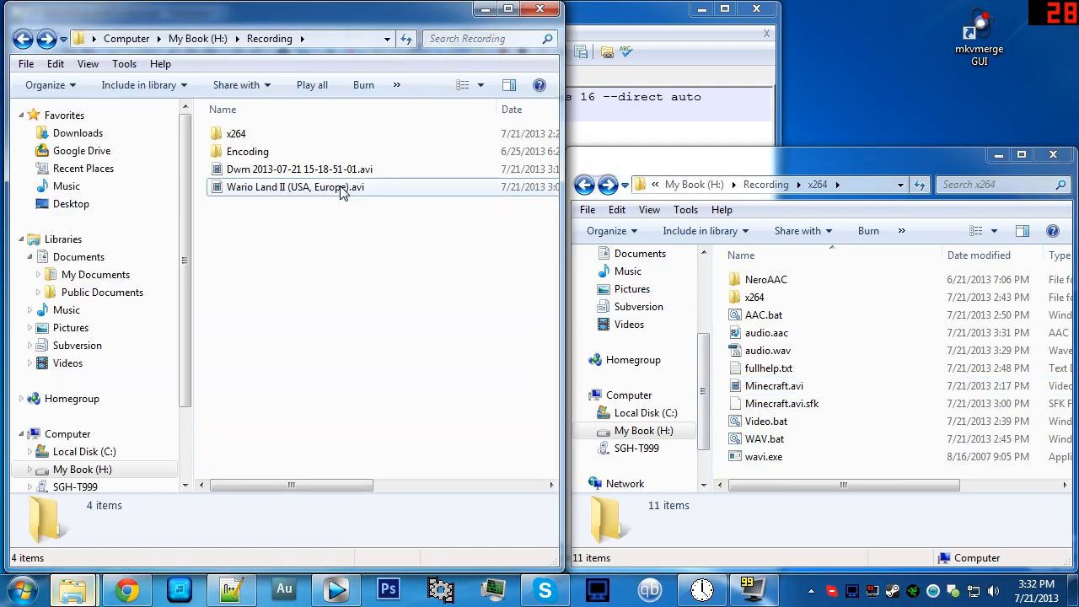
{"action": "left_click", "coordinate": [441, 590]}
{"action": "left_click_drag", "start_coordinate": [330, 186], "coordinate": [251, 52]}
{"action": "left_click_drag", "start_coordinate": [942, 53], "coordinate": [658, 96]}
{"action": "left_click", "coordinate": [818, 92]}
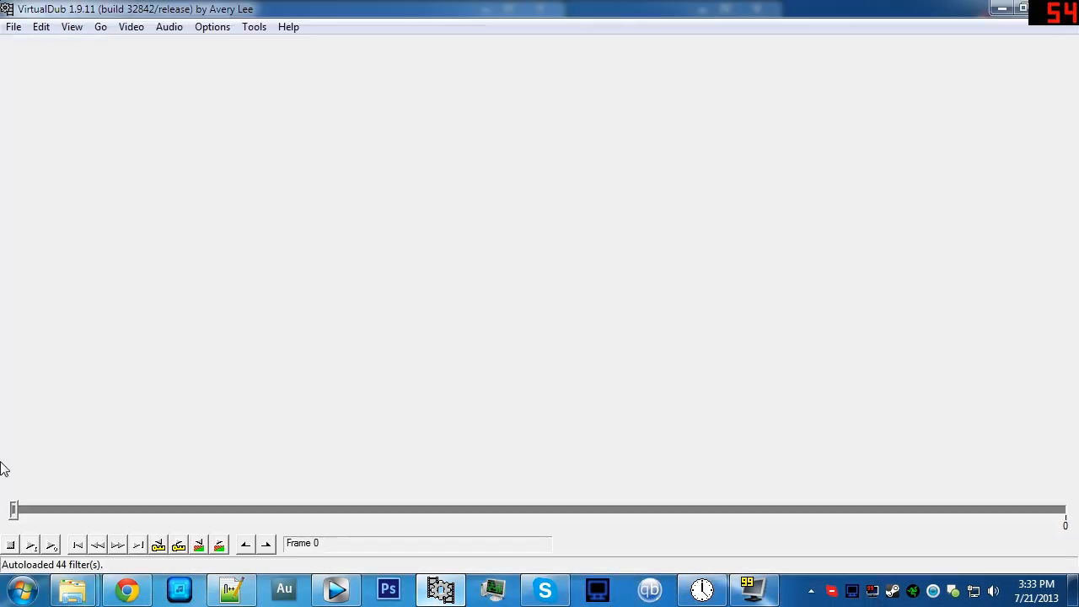
{"action": "mouse_move", "coordinate": [73, 590]}
{"action": "left_click", "coordinate": [170, 498]}
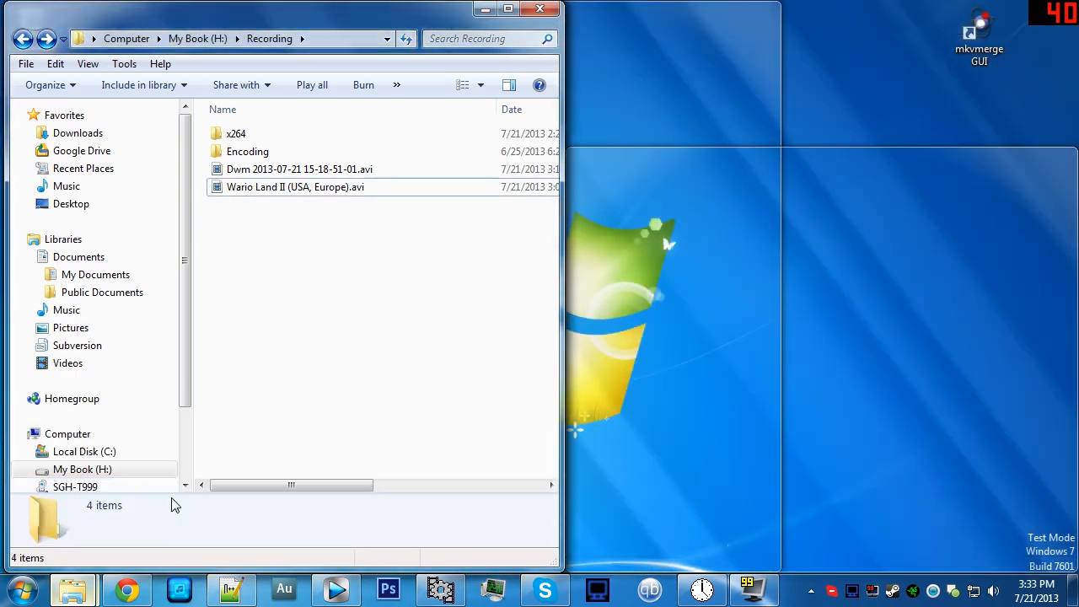
{"action": "left_click", "coordinate": [334, 187]}
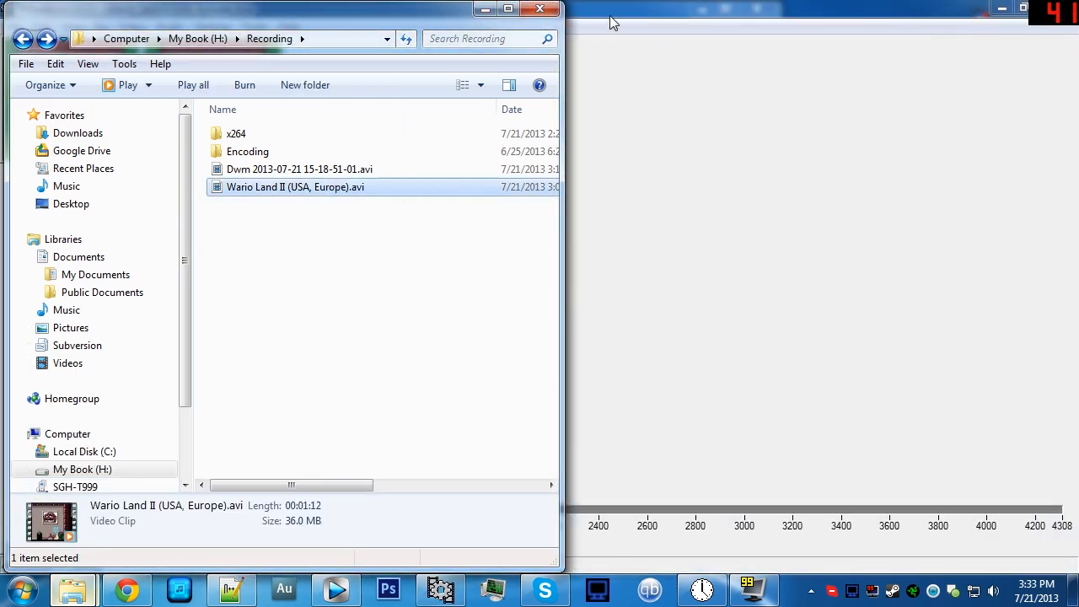
{"action": "left_click", "coordinate": [614, 24]}
Set the video's frame rate conversion to 30 fps, leaving the source rate adjustment at no change
{"action": "left_click", "coordinate": [168, 26]}
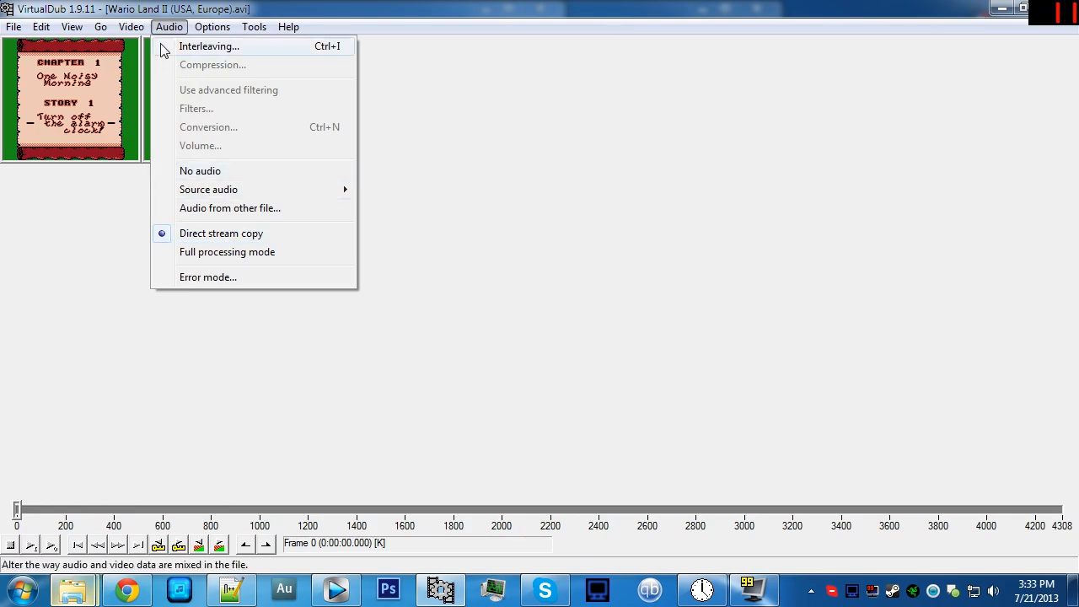
{"action": "mouse_move", "coordinate": [130, 26]}
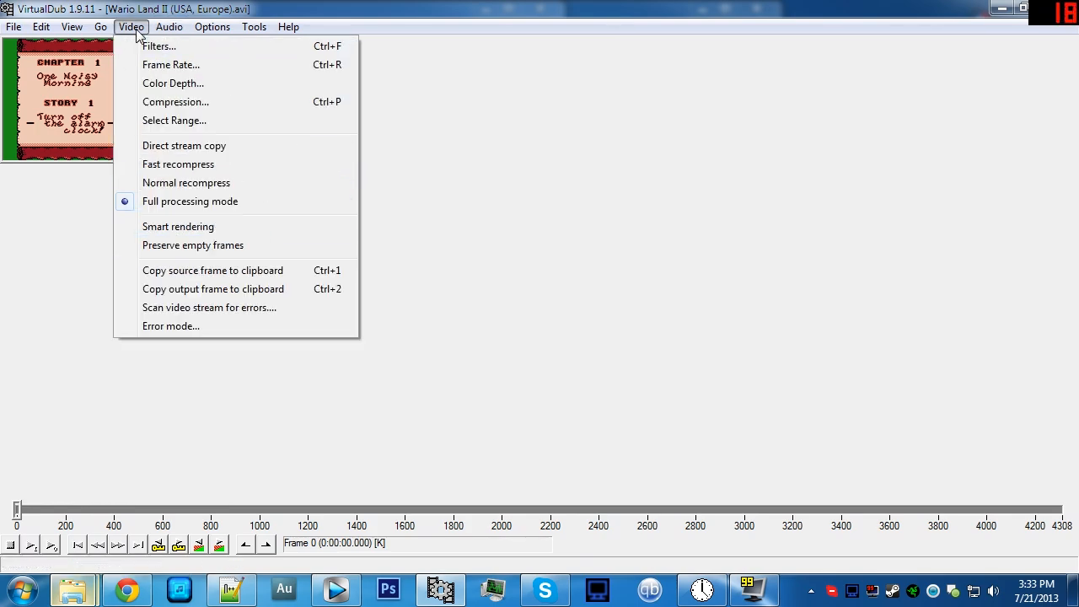
{"action": "left_click", "coordinate": [168, 65]}
{"action": "left_click", "coordinate": [282, 172]}
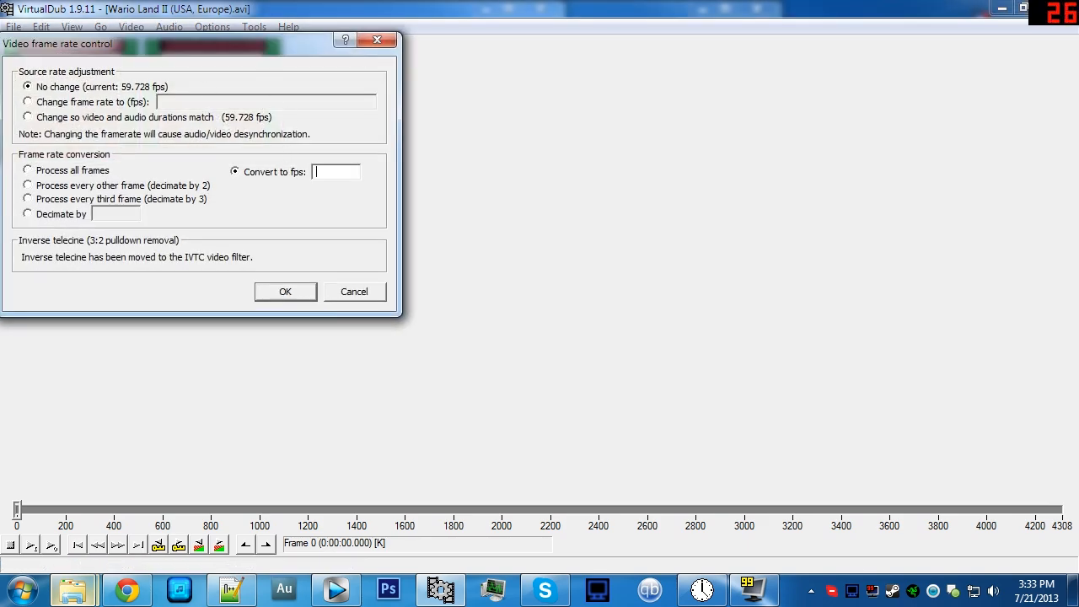
{"action": "type", "text": "30"}
{"action": "left_click", "coordinate": [287, 291]}
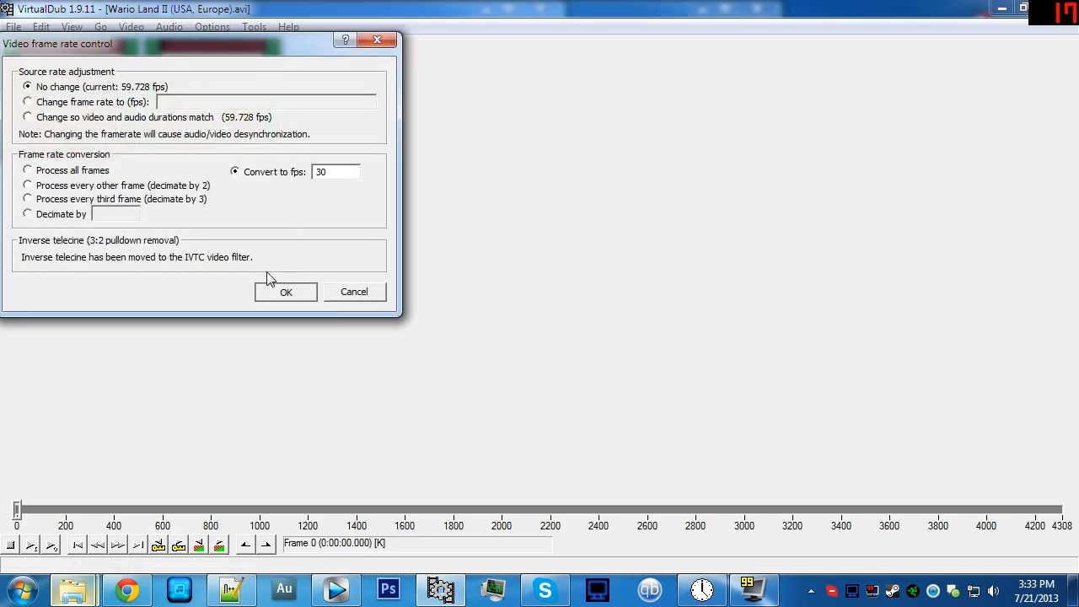
Add the internal resize filter to the video filter list
{"action": "left_click", "coordinate": [131, 26]}
{"action": "left_click", "coordinate": [144, 44]}
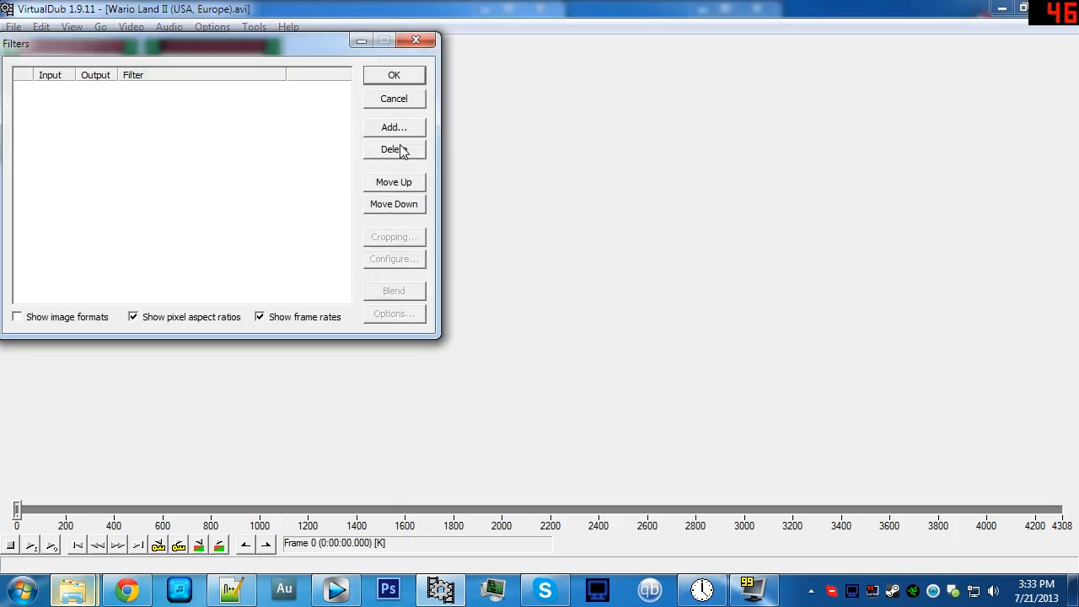
{"action": "left_click", "coordinate": [389, 127]}
{"action": "left_click", "coordinate": [70, 128]}
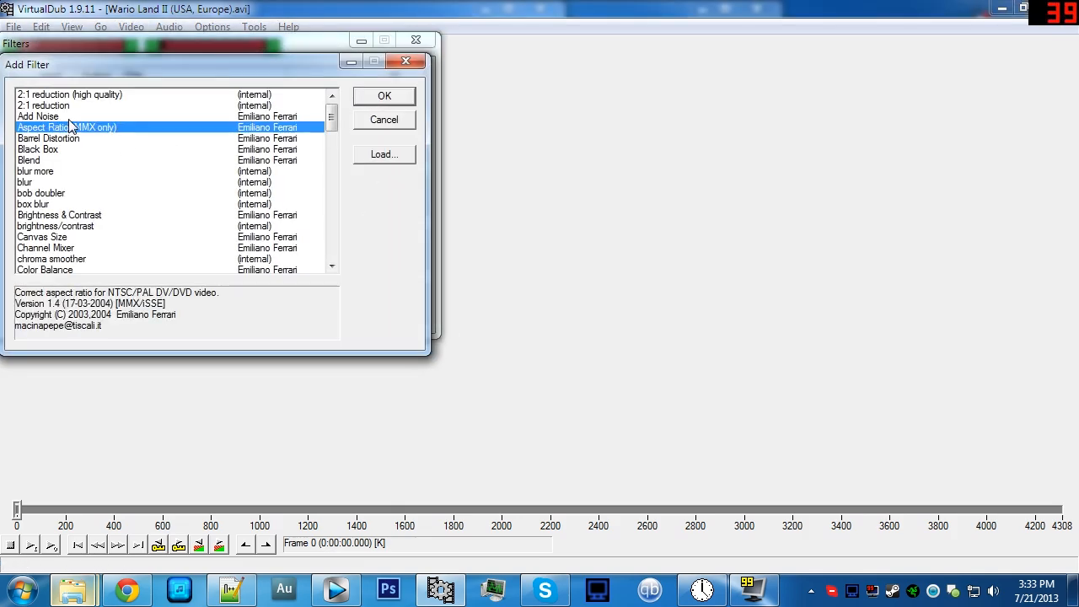
{"action": "key", "text": "r"}
{"action": "key", "text": "r"}
{"action": "key", "text": "r"}
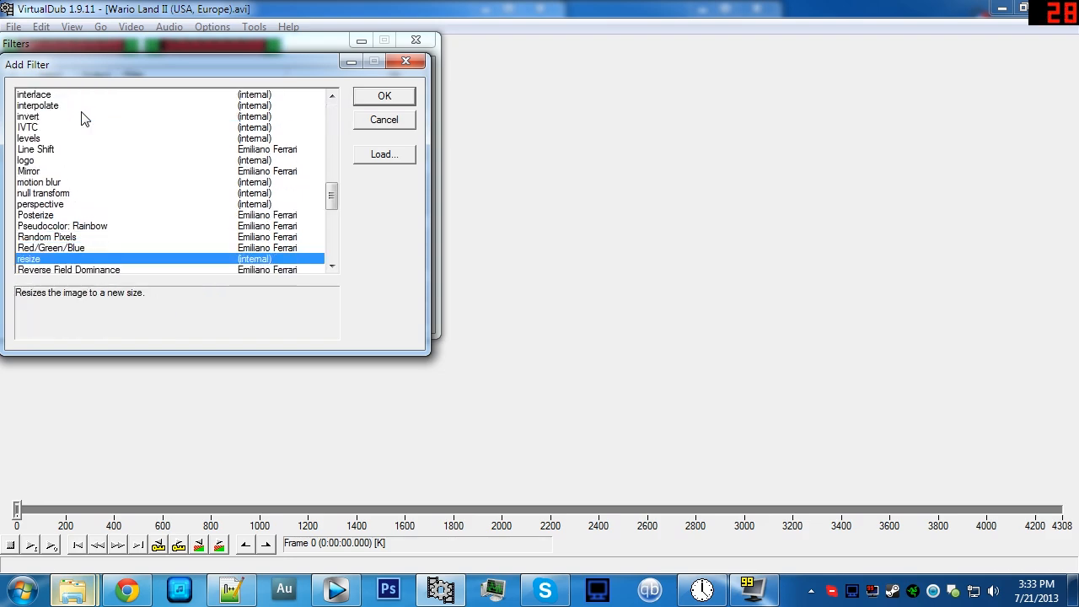
{"action": "left_click", "coordinate": [384, 97]}
Configure the resize filter with Nearest neighbor mode and a height of 1080 pixels, and apply the filter list
{"action": "left_click", "coordinate": [172, 197]}
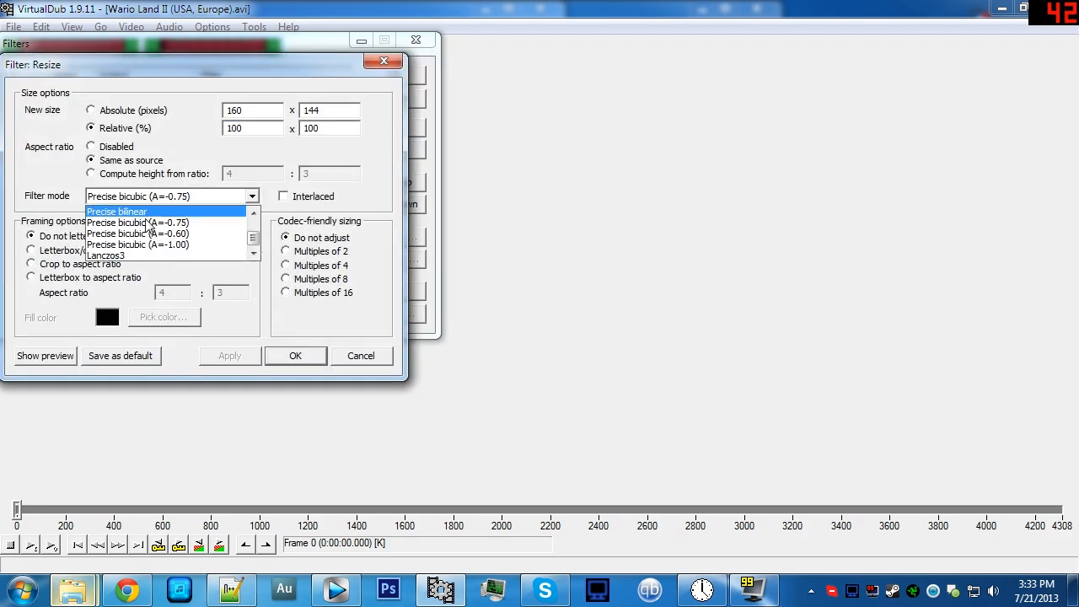
{"action": "scroll", "coordinate": [168, 224], "scroll_direction": "up", "scroll_amount": 2}
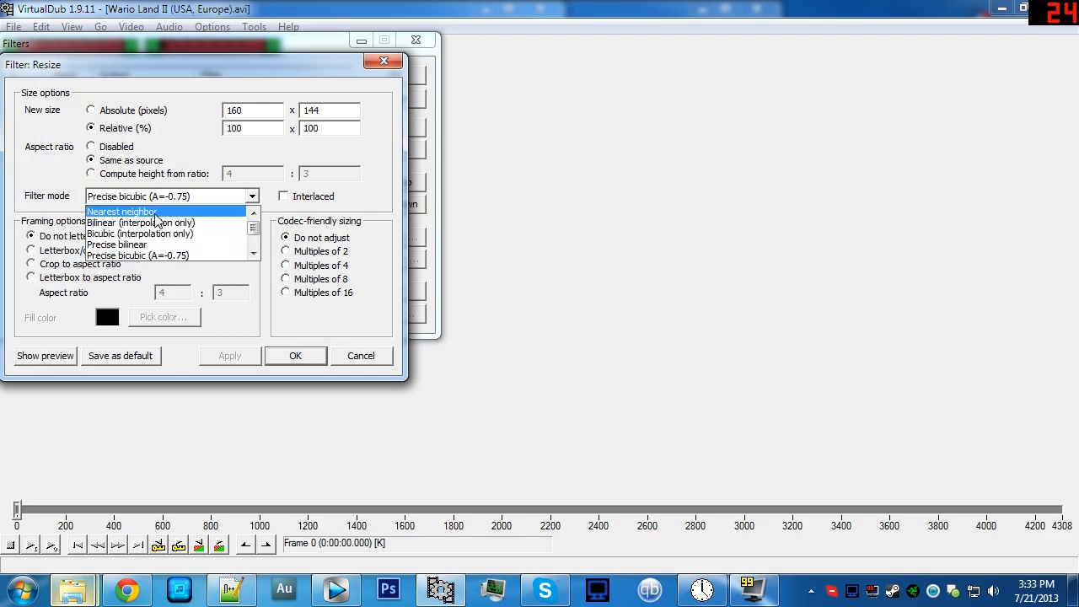
{"action": "left_click", "coordinate": [154, 212]}
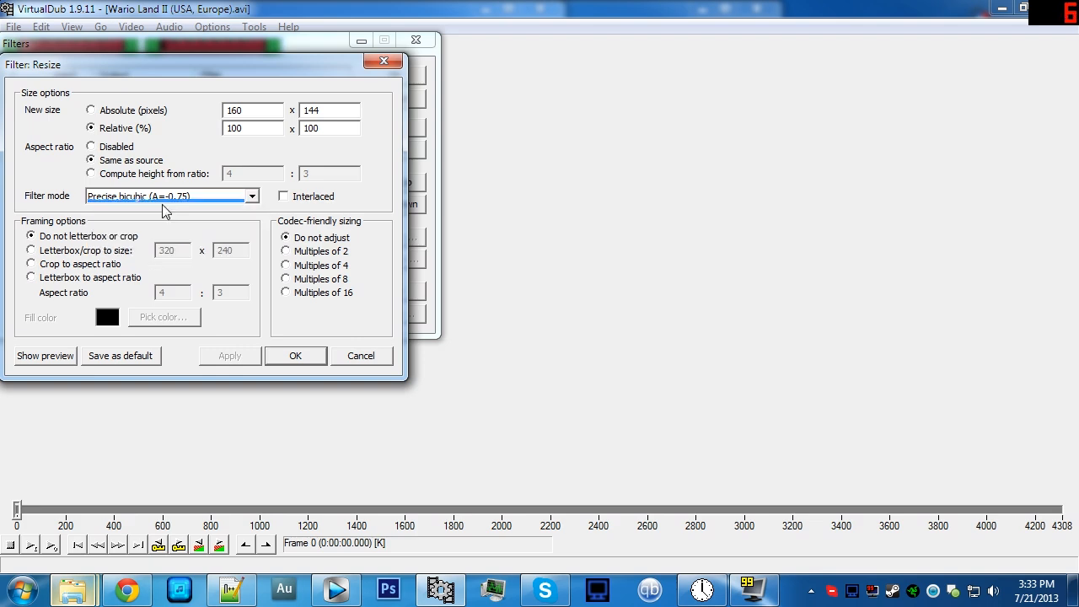
{"action": "left_click_drag", "start_coordinate": [324, 111], "coordinate": [182, 114]}
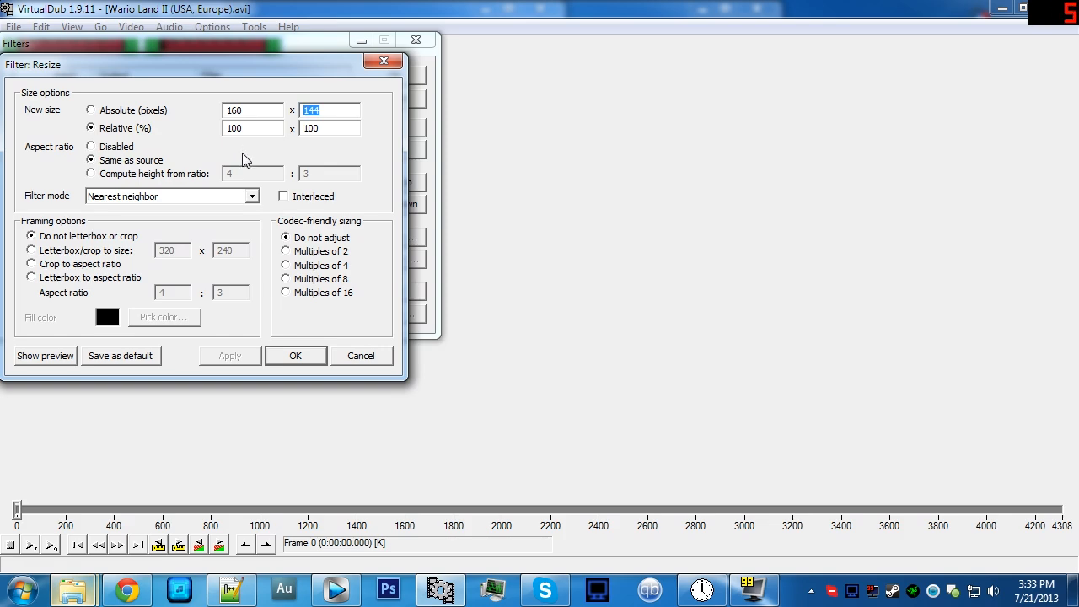
{"action": "left_click", "coordinate": [217, 196]}
{"action": "scroll", "coordinate": [187, 234], "scroll_direction": "down", "scroll_amount": 1}
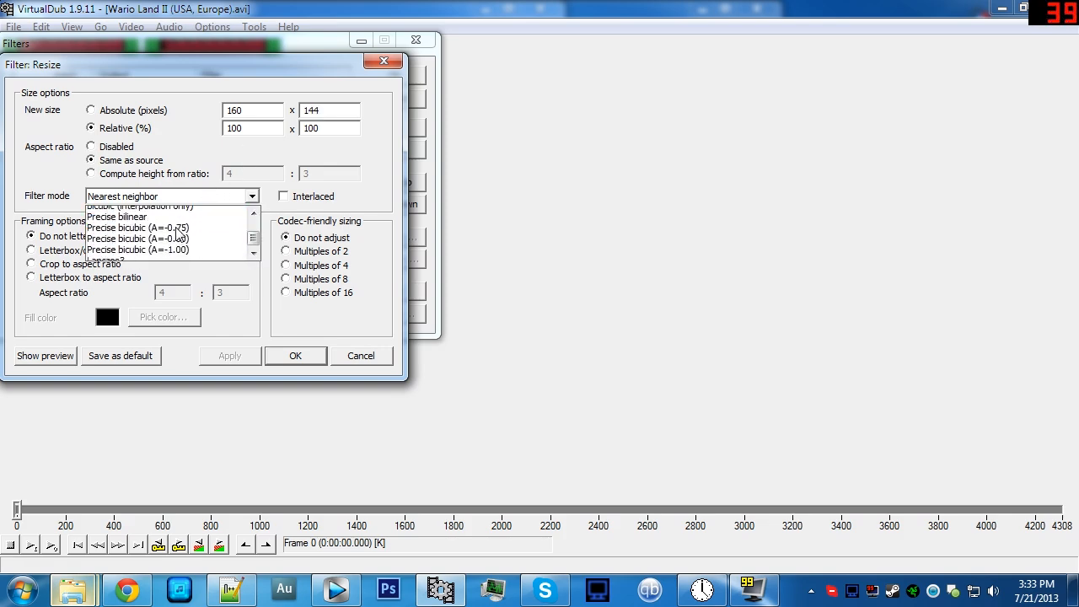
{"action": "scroll", "coordinate": [180, 233], "scroll_direction": "up", "scroll_amount": 1}
{"action": "left_click", "coordinate": [166, 211]}
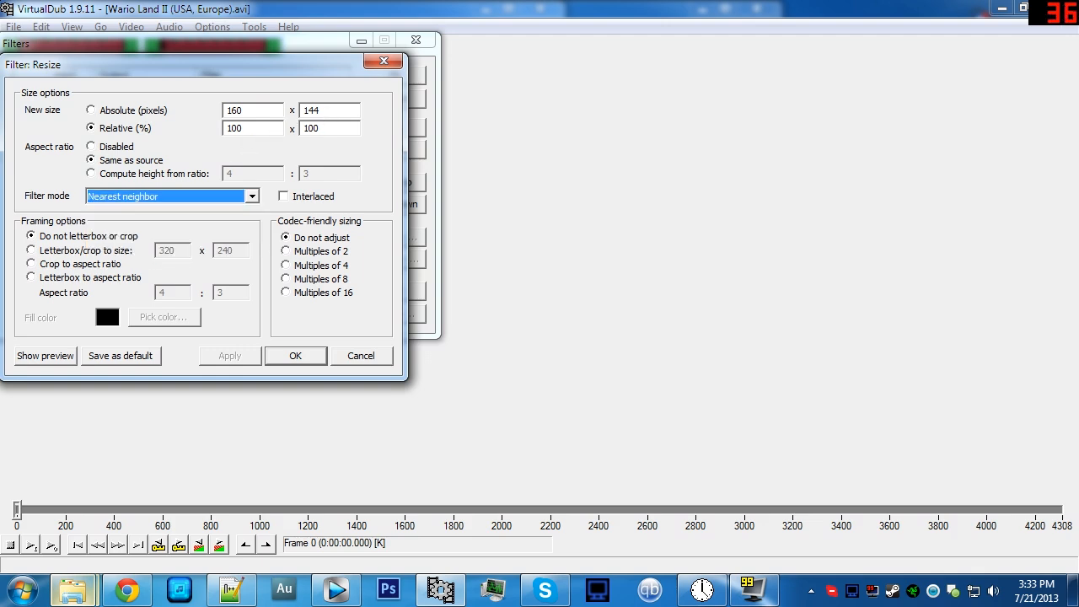
{"action": "left_click_drag", "start_coordinate": [323, 111], "coordinate": [247, 121]}
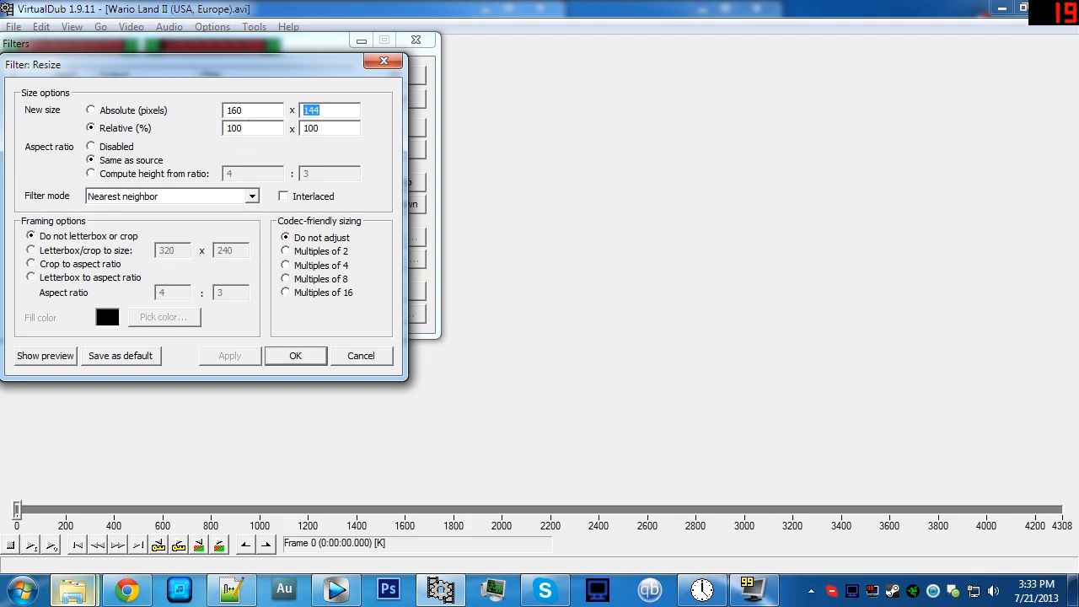
{"action": "type", "text": "1080"}
{"action": "left_click", "coordinate": [297, 356]}
{"action": "left_click", "coordinate": [390, 75]}
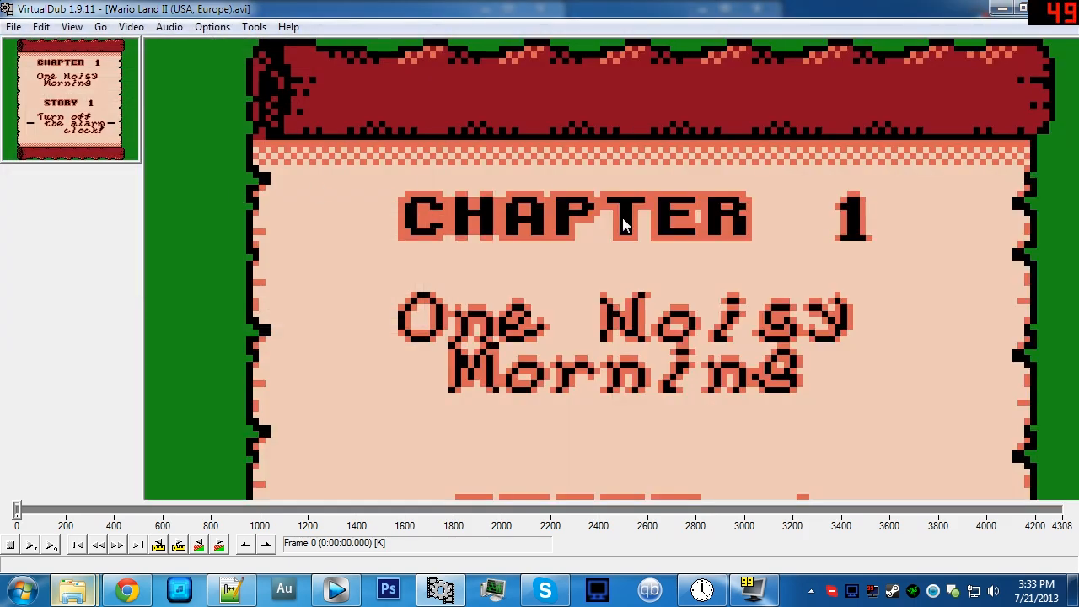
Shrink the output preview so the whole resized frame fits, and move to a gameplay frame around 1100
{"action": "right_click", "coordinate": [453, 247]}
{"action": "left_click", "coordinate": [493, 341]}
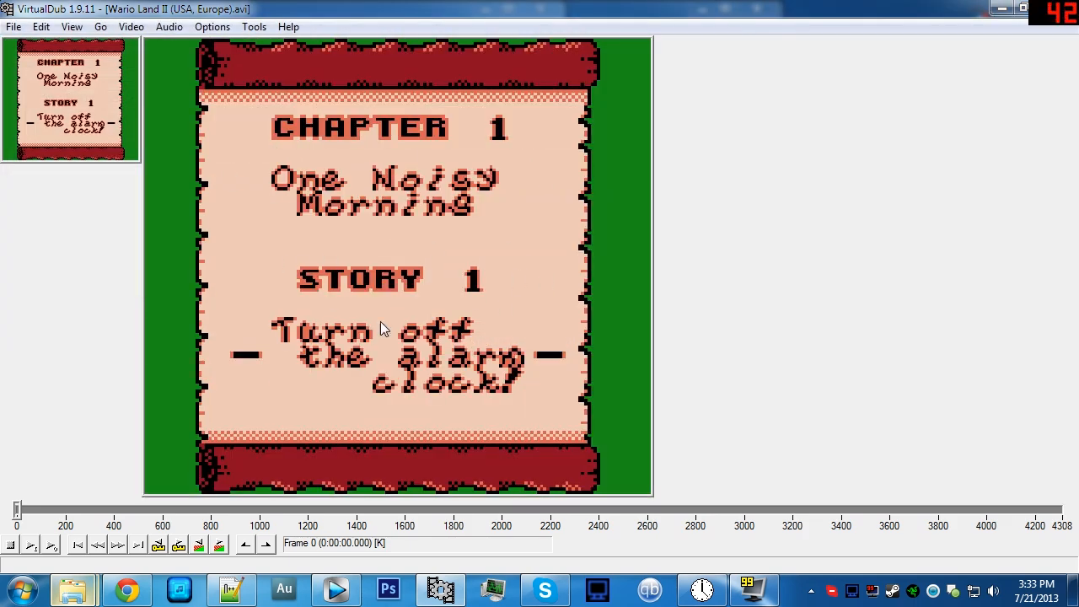
{"action": "left_click", "coordinate": [179, 544]}
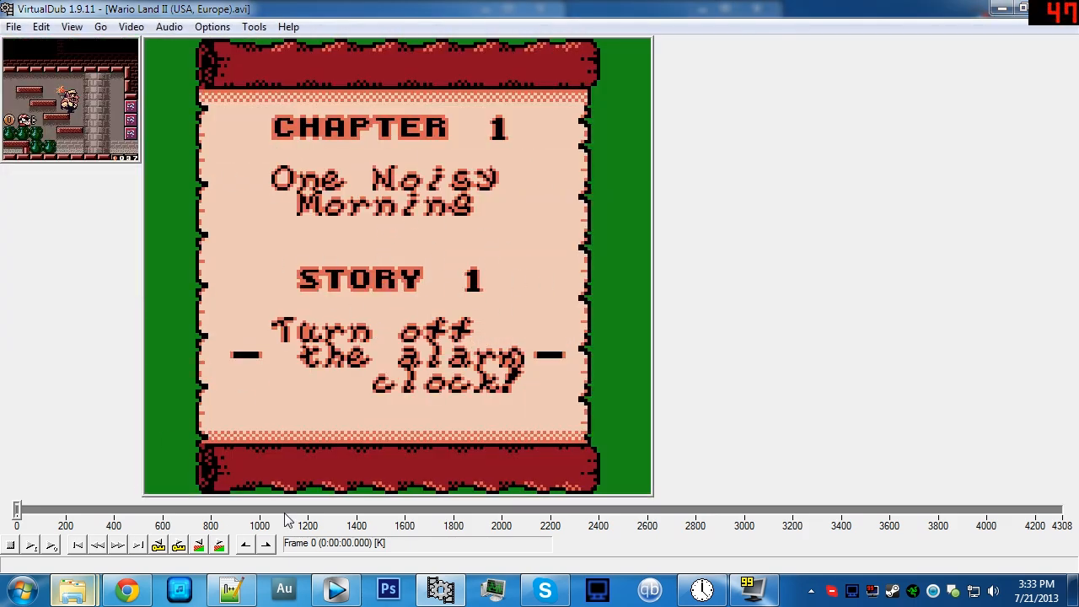
Switch the resize filter's mode to Precise bicubic (A=-0.75) and apply it to compare the scaled picture
{"action": "left_click", "coordinate": [128, 27]}
{"action": "left_click", "coordinate": [135, 43]}
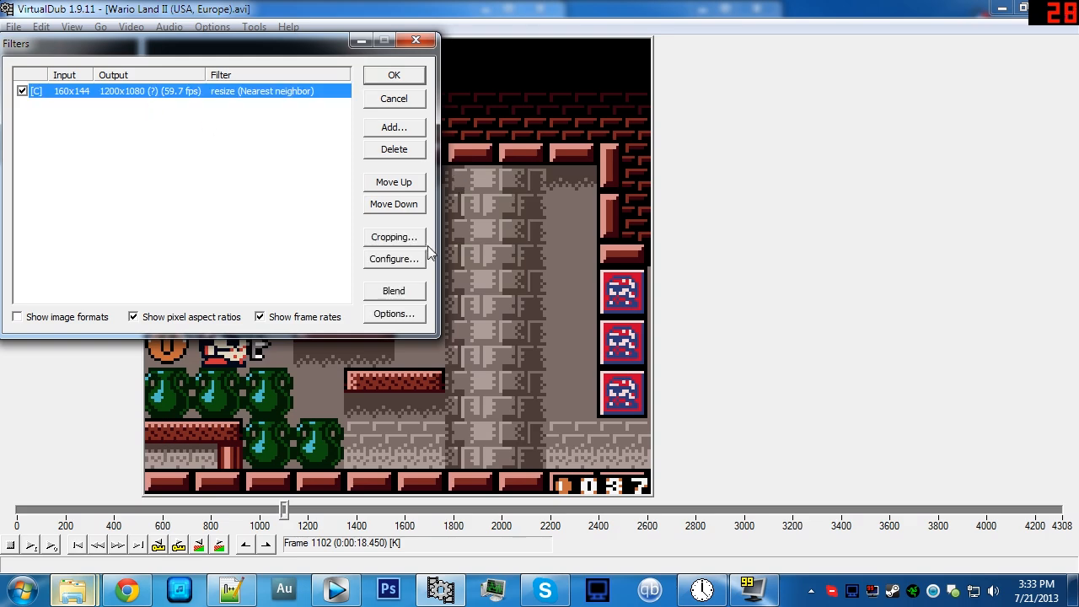
{"action": "left_click", "coordinate": [409, 258]}
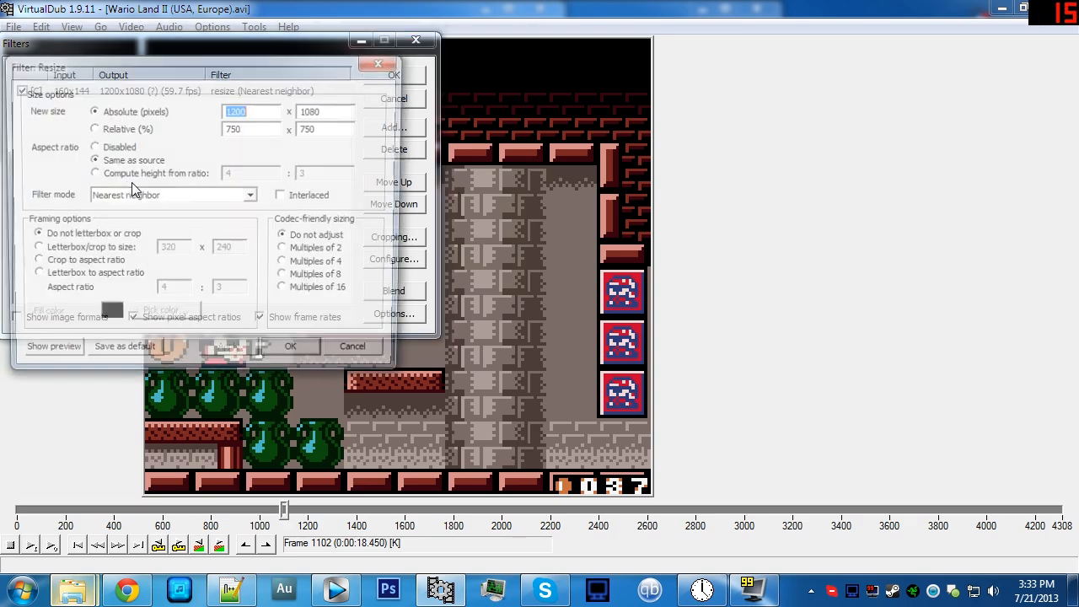
{"action": "left_click", "coordinate": [132, 194]}
{"action": "left_click", "coordinate": [135, 221]}
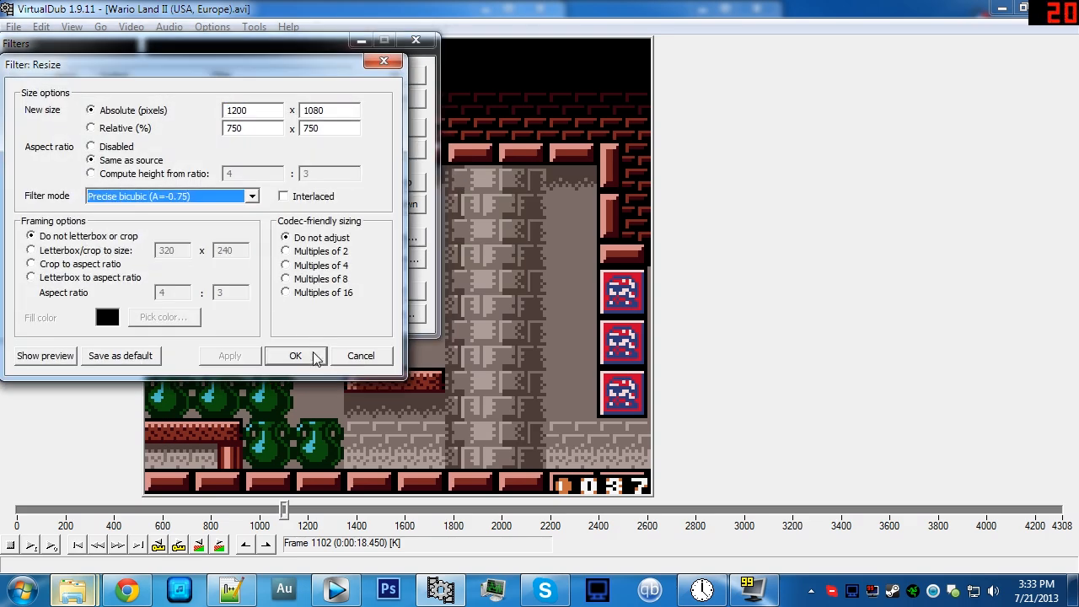
{"action": "left_click", "coordinate": [316, 358]}
{"action": "left_click", "coordinate": [391, 74]}
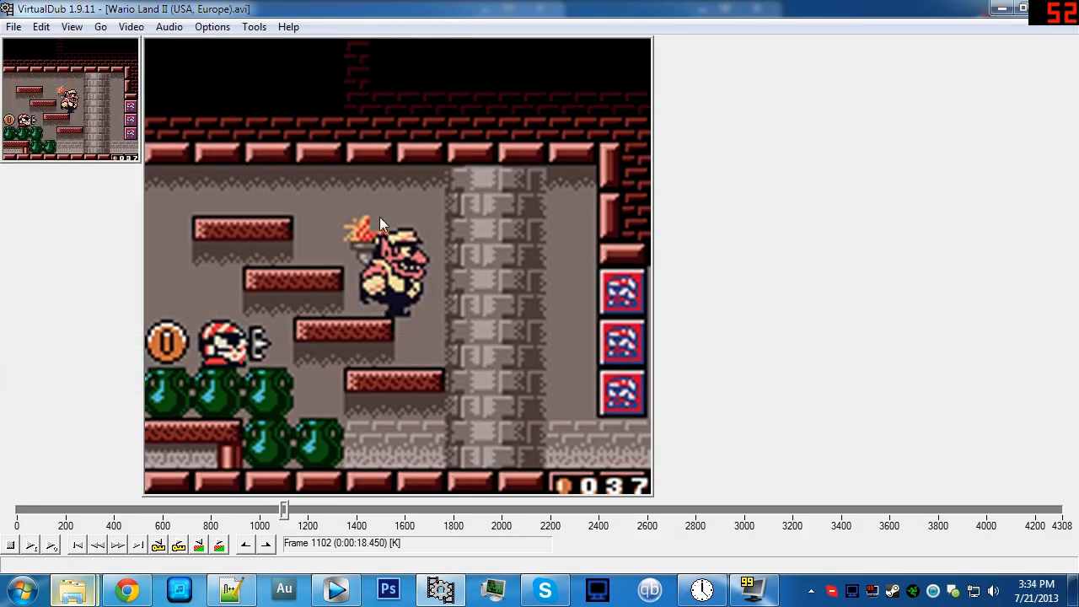
Set the resize filter's mode back to Nearest neighbor and apply the filter list
{"action": "left_click", "coordinate": [131, 26]}
{"action": "left_click", "coordinate": [168, 53]}
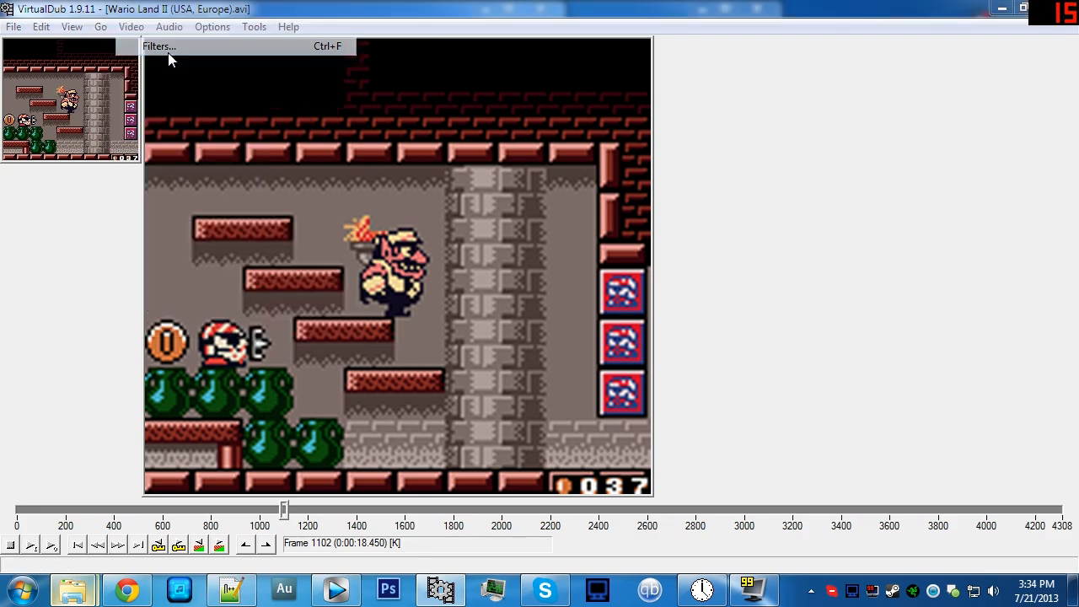
{"action": "left_click", "coordinate": [403, 241]}
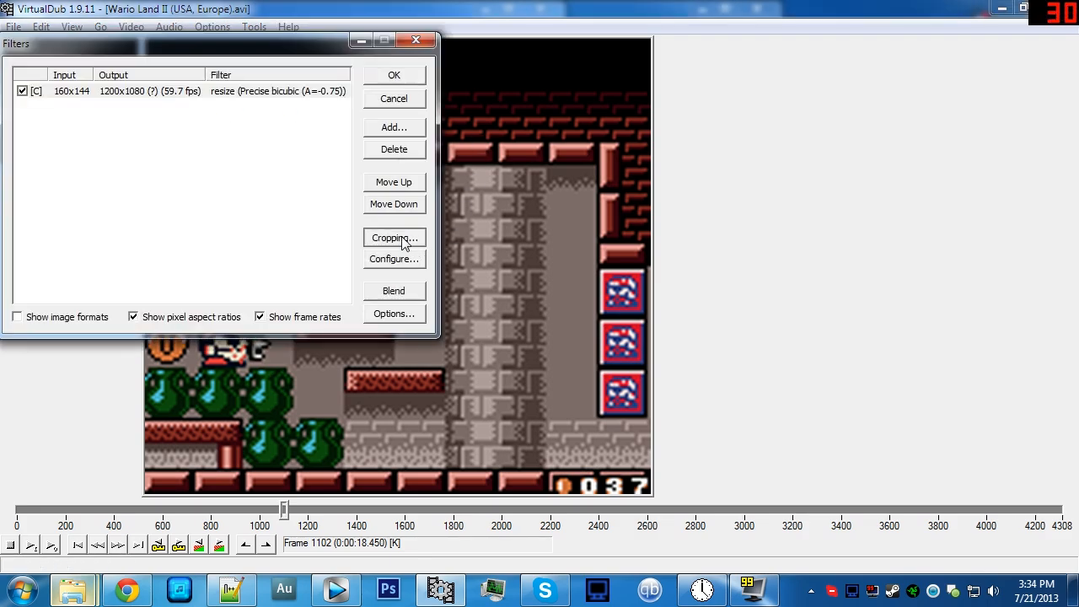
{"action": "left_click", "coordinate": [327, 312]}
{"action": "left_click", "coordinate": [396, 260]}
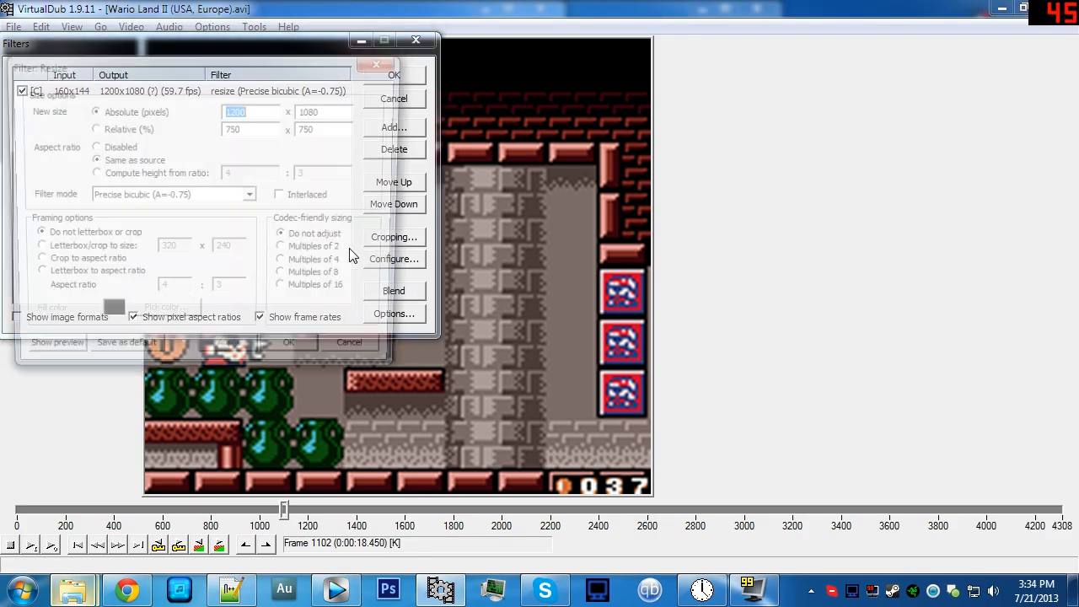
{"action": "left_click", "coordinate": [250, 198]}
{"action": "scroll", "coordinate": [174, 247], "scroll_direction": "up", "scroll_amount": 1}
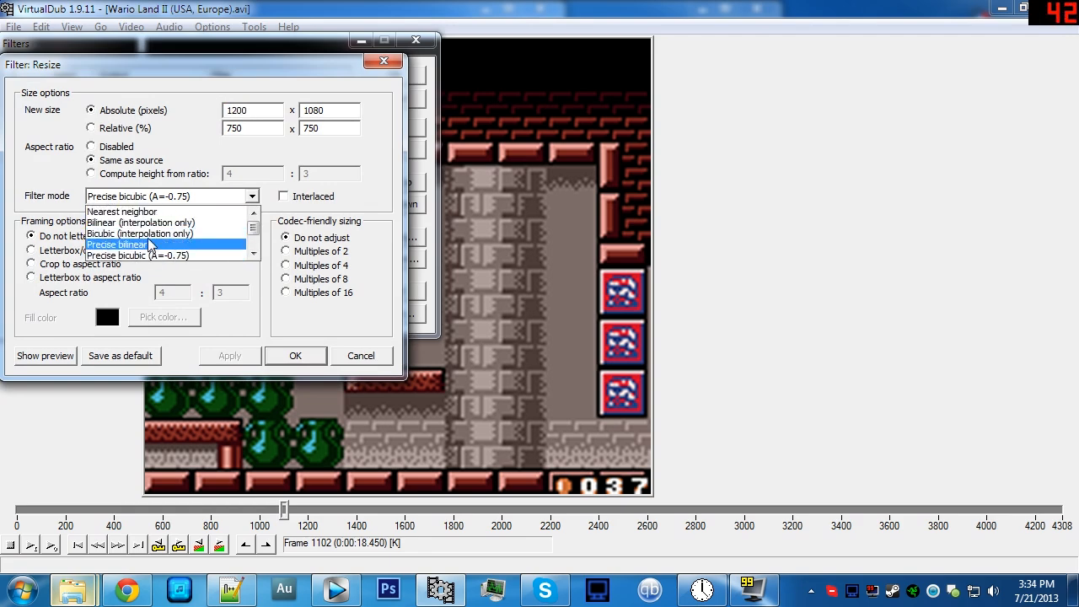
{"action": "left_click", "coordinate": [155, 213]}
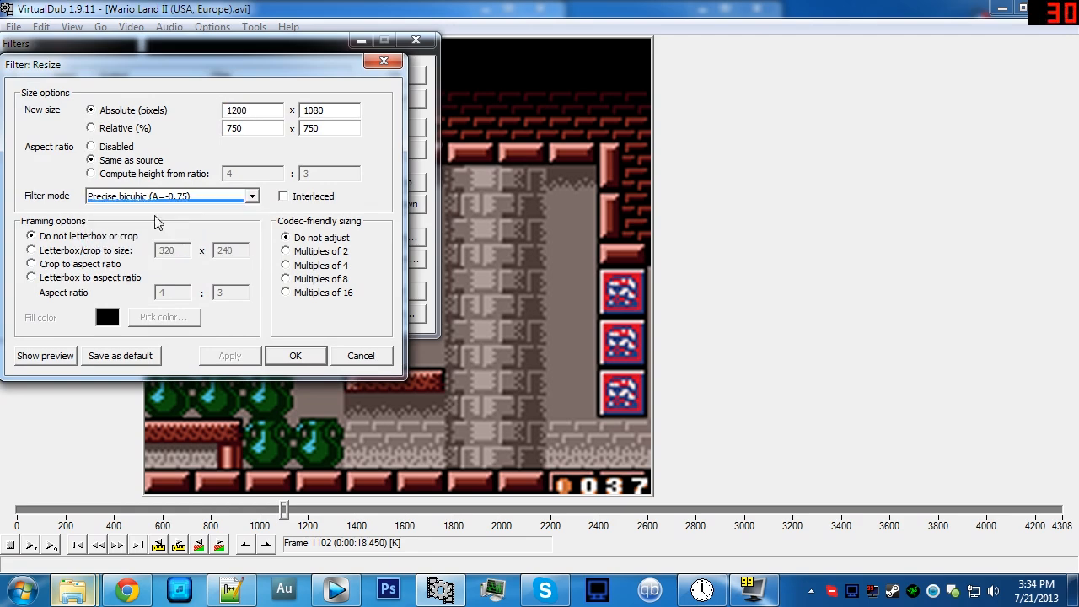
{"action": "left_click", "coordinate": [295, 355]}
{"action": "left_click", "coordinate": [385, 78]}
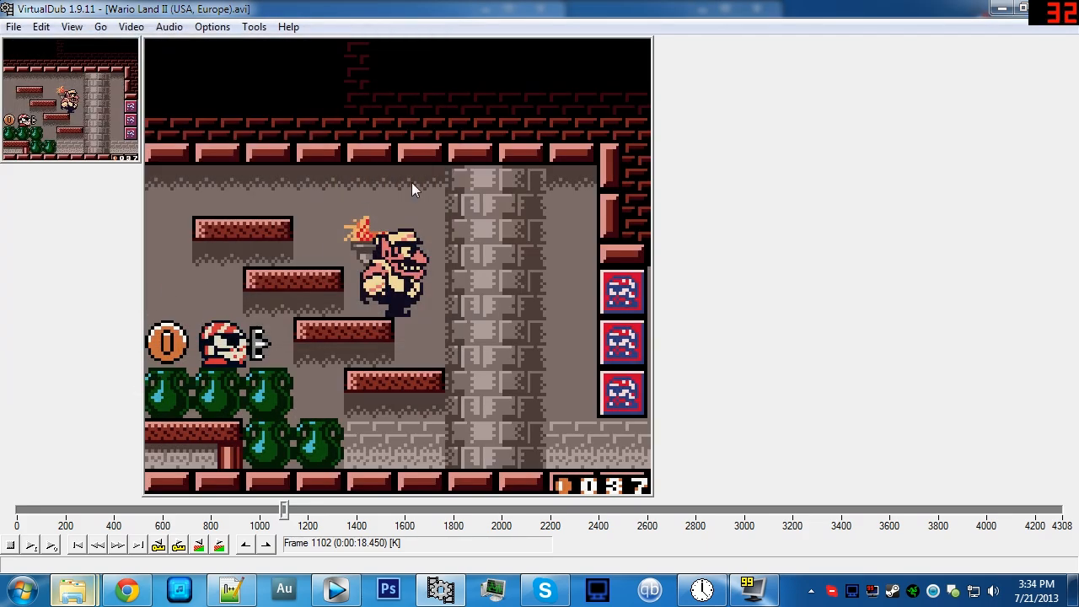
Choose the Lagarith Lossless Codec for video compression and confirm its configuration in RGB (Default) mode with multithreading enabled
{"action": "left_click", "coordinate": [130, 26]}
{"action": "left_click", "coordinate": [160, 99]}
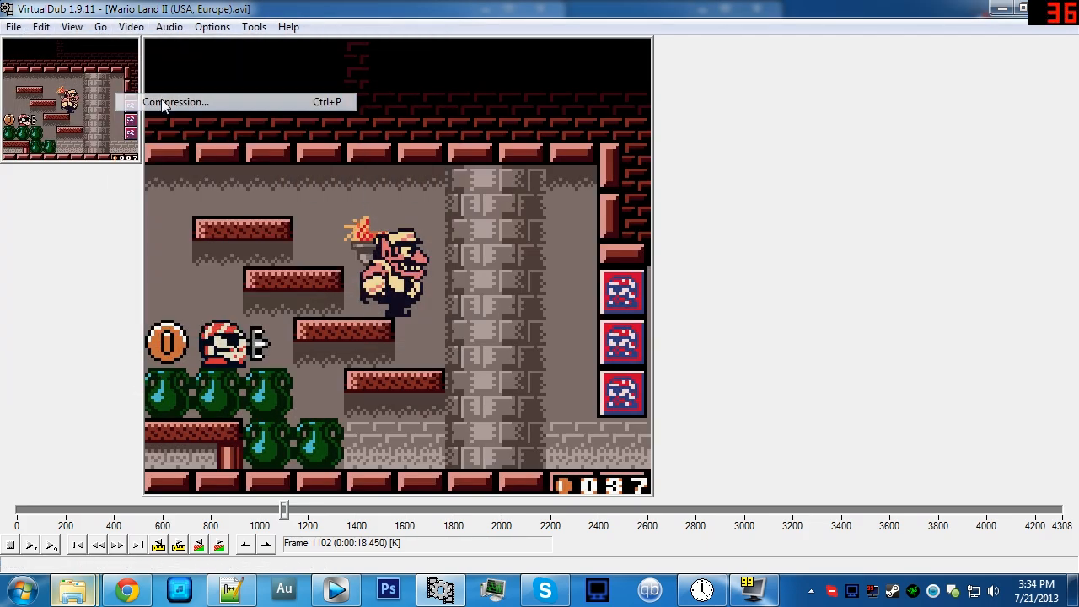
{"action": "left_click", "coordinate": [74, 139]}
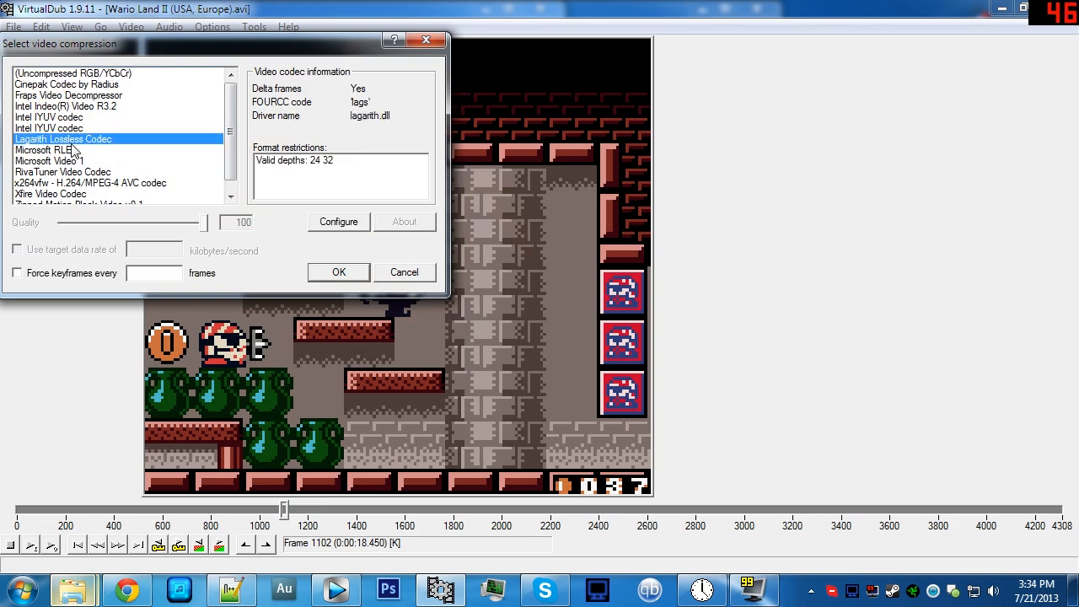
{"action": "left_click", "coordinate": [329, 224]}
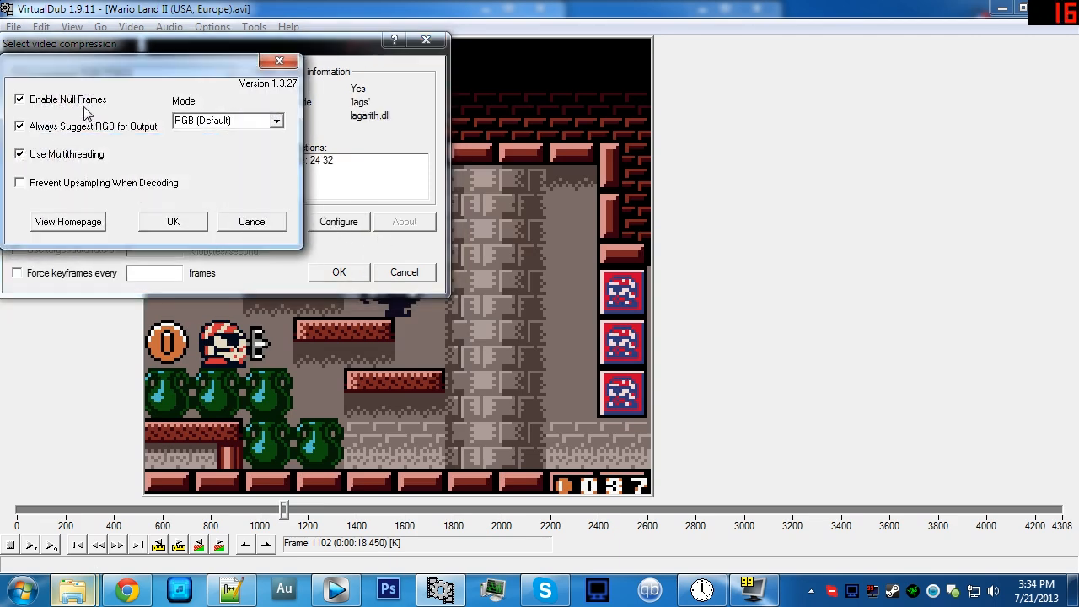
{"action": "mouse_move", "coordinate": [50, 84]}
{"action": "left_click", "coordinate": [21, 100]}
{"action": "left_click", "coordinate": [172, 221]}
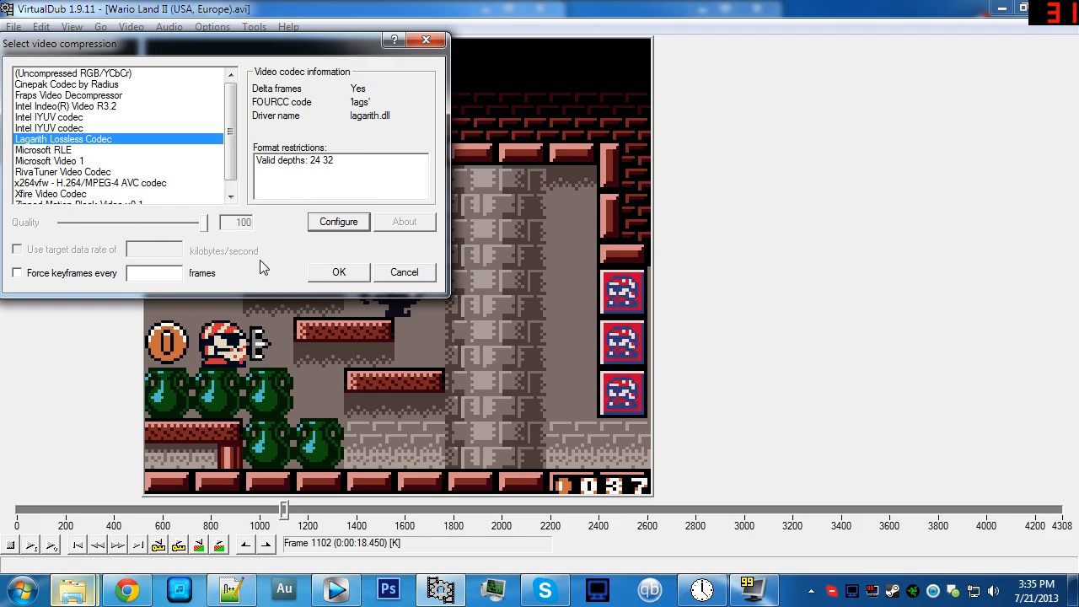
{"action": "left_click", "coordinate": [338, 272]}
Save the resized video as GBC.avi in the Recording\x264 folder on the My Book (H:) drive
{"action": "left_click", "coordinate": [13, 26]}
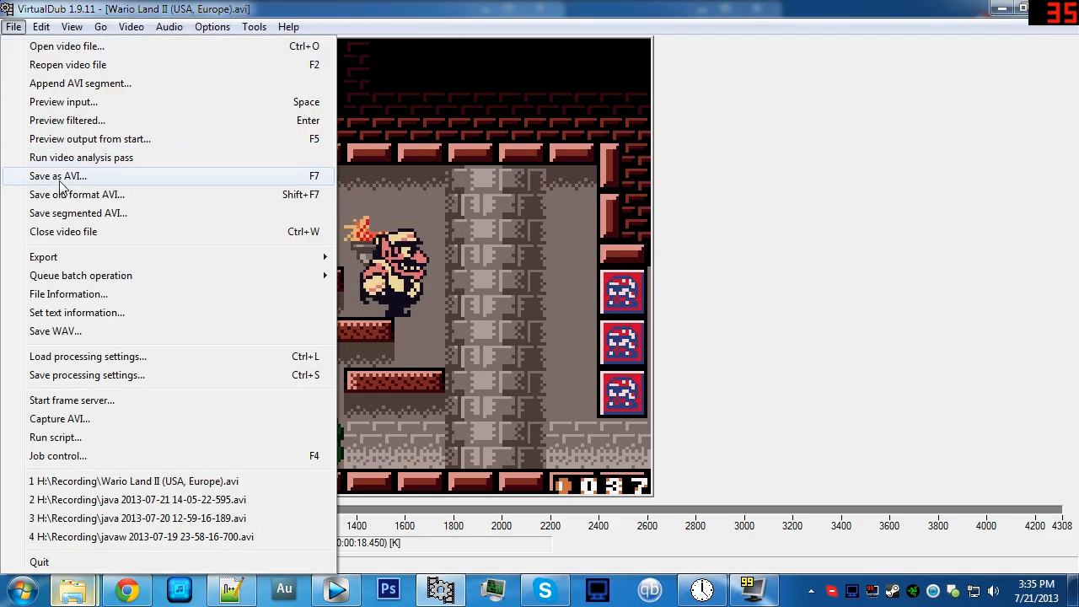
{"action": "left_click", "coordinate": [59, 178]}
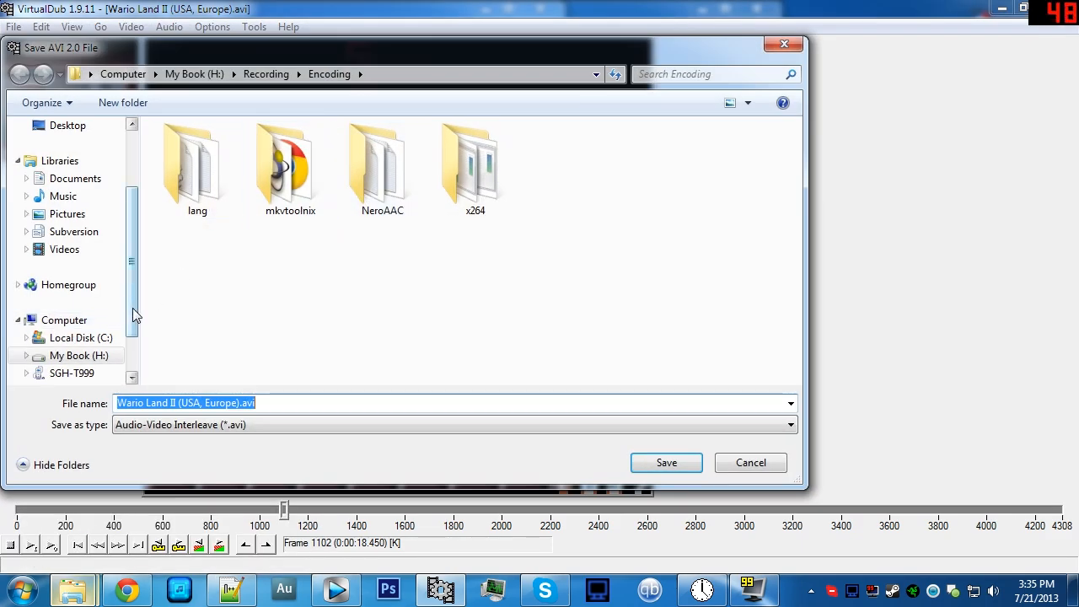
{"action": "scroll", "coordinate": [134, 315], "scroll_direction": "down", "scroll_amount": 1}
{"action": "left_click", "coordinate": [76, 303]}
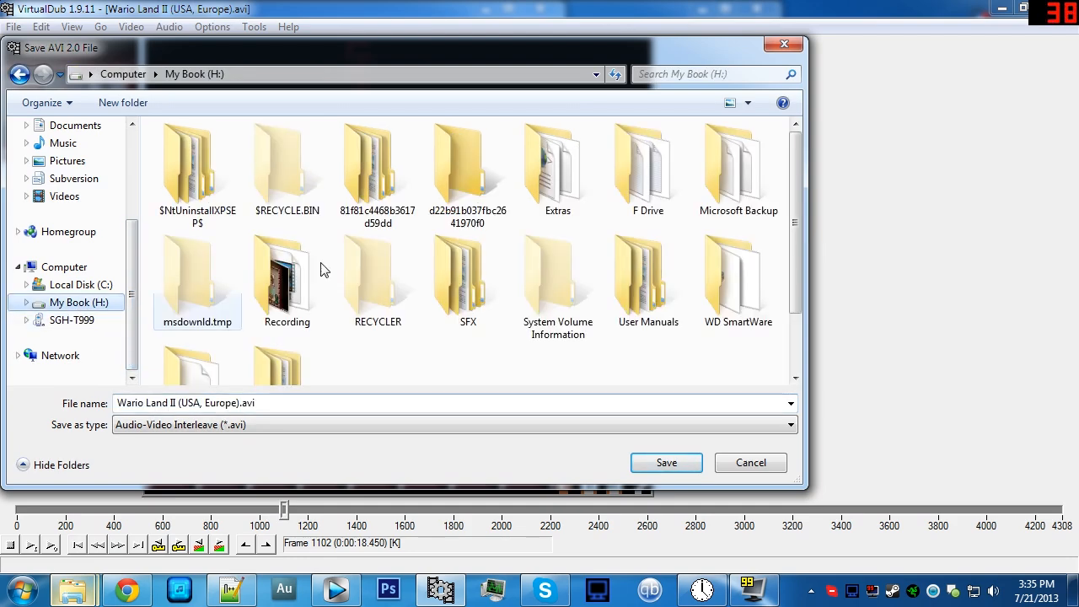
{"action": "double_click", "coordinate": [291, 285]}
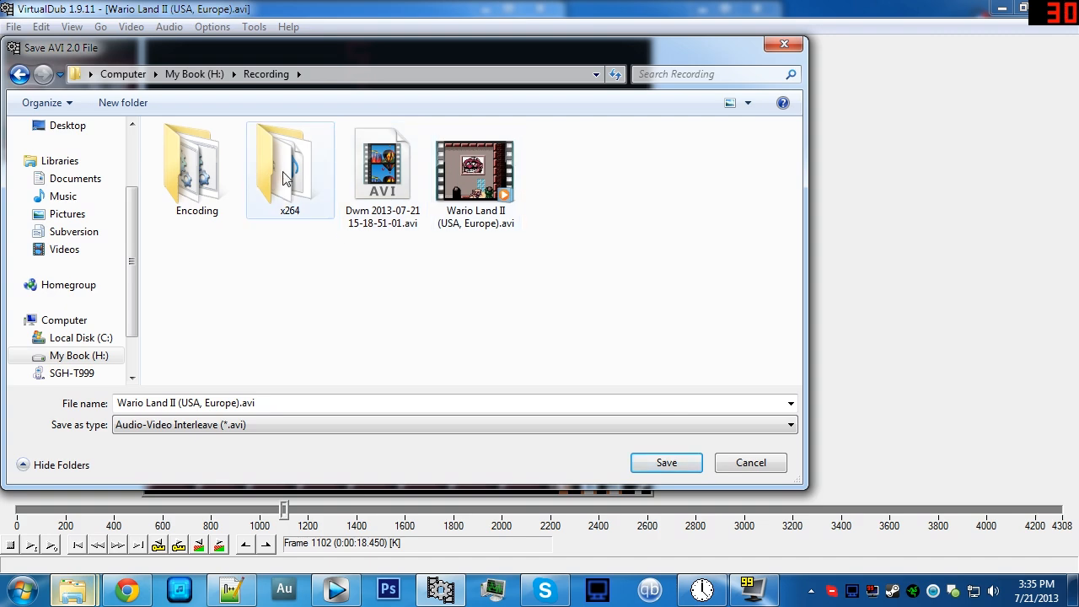
{"action": "double_click", "coordinate": [285, 178]}
{"action": "left_click", "coordinate": [259, 401]}
{"action": "left_click", "coordinate": [245, 403]}
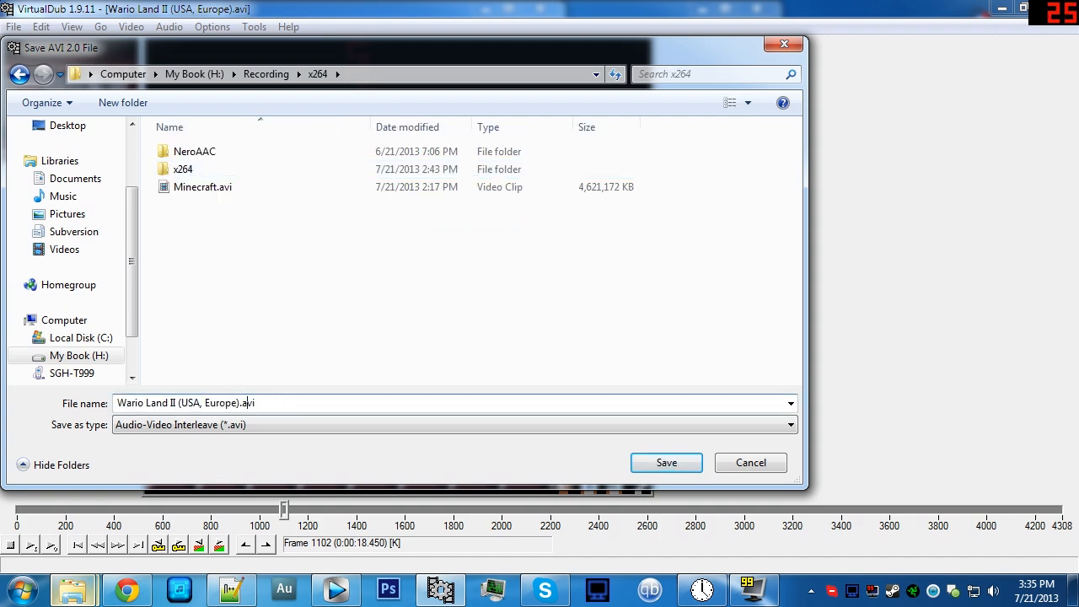
{"action": "left_click_drag", "start_coordinate": [243, 403], "coordinate": [5, 389]}
{"action": "type", "text": "GBC"}
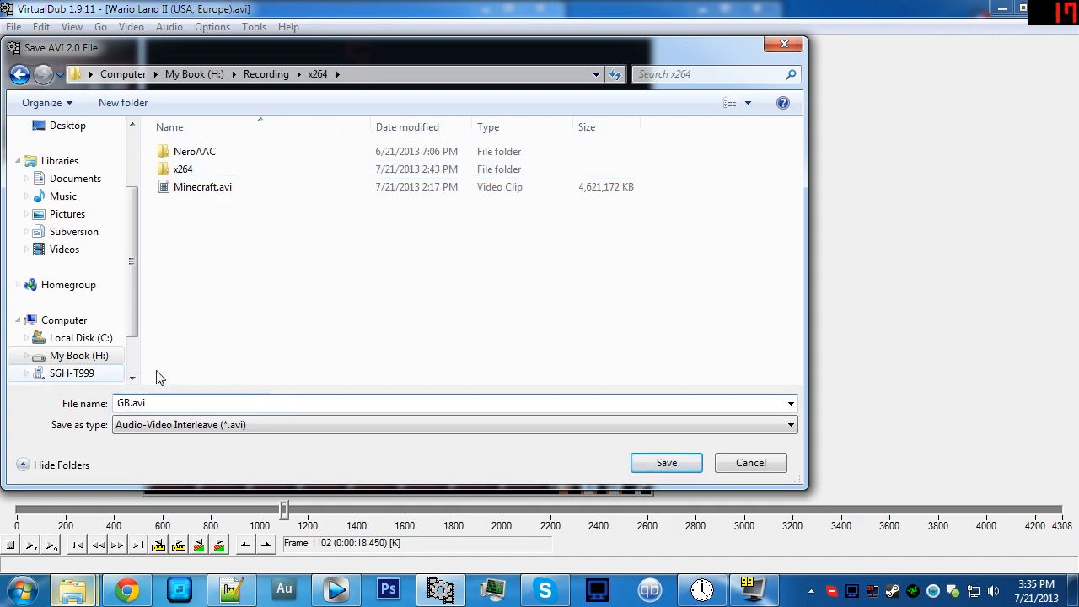
{"action": "left_click", "coordinate": [663, 462]}
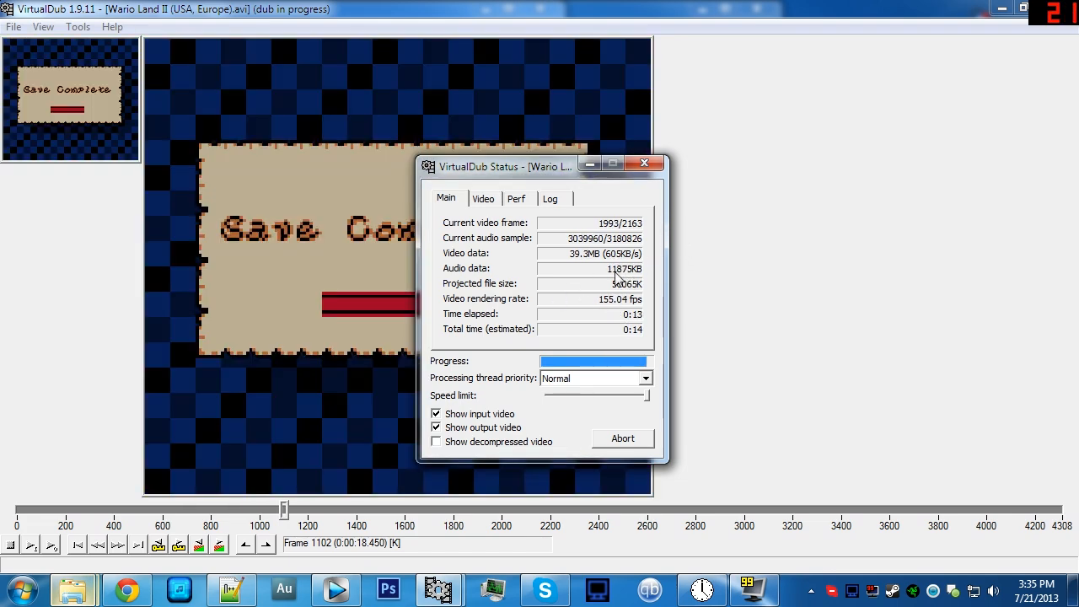
Close VirtualDub and select GBC.avi in the x264 folder to check its file size and frame dimensions
{"action": "left_click", "coordinate": [1069, 10]}
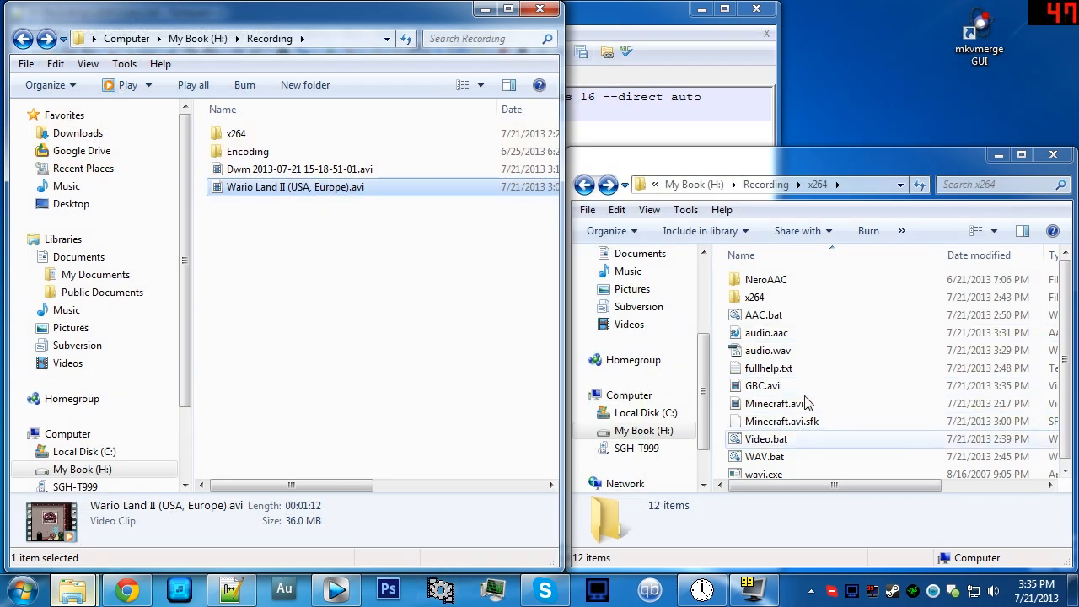
{"action": "left_click", "coordinate": [832, 387]}
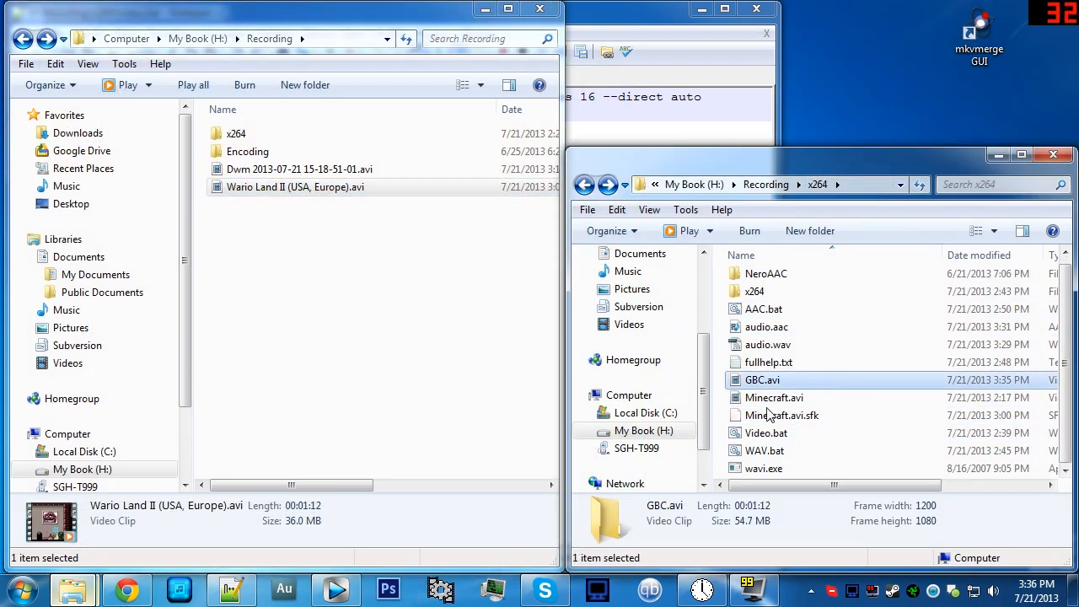
{"action": "scroll", "coordinate": [797, 440], "scroll_direction": "up", "scroll_amount": 1}
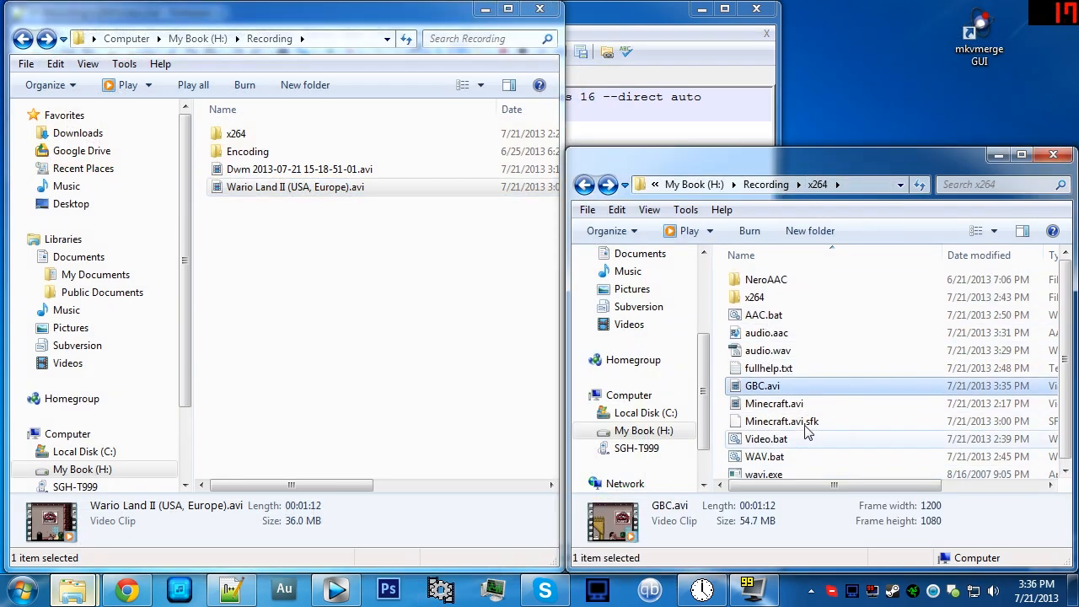
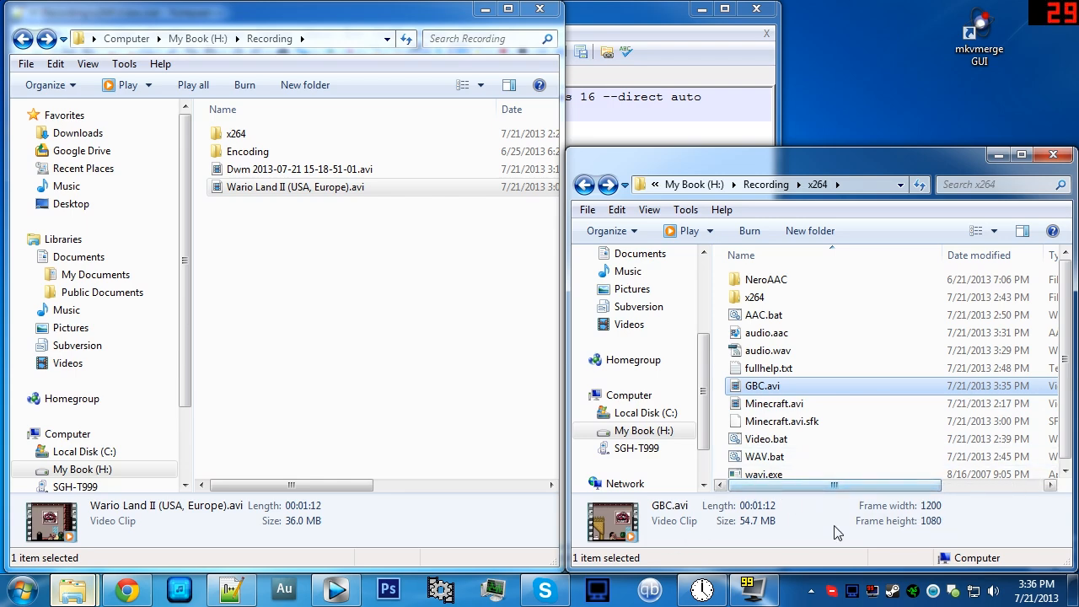
Switch to Vegas Pro to look at the Minecraft.avi project, and minimize it to return to the file folders
{"action": "left_click", "coordinate": [353, 600]}
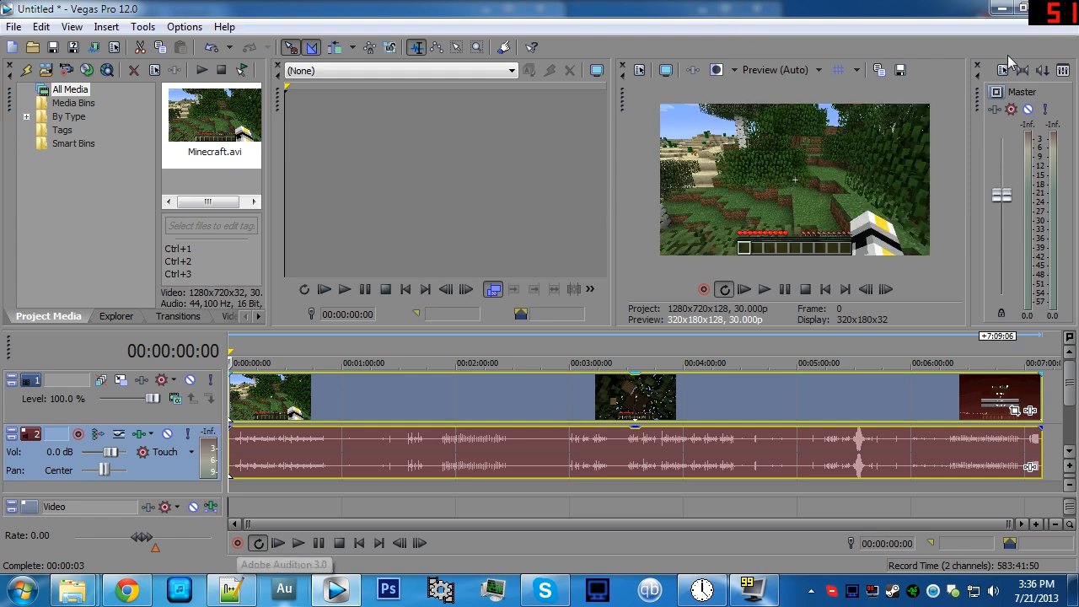
{"action": "left_click", "coordinate": [1001, 9]}
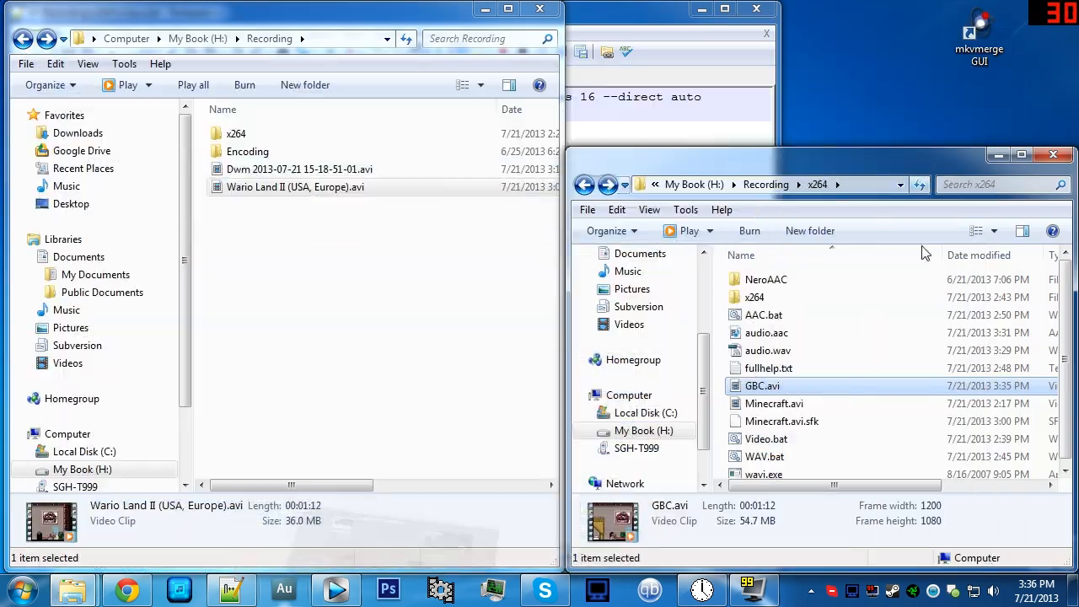
Minimize the Recording folder window and enlarge the x264 folder window to show all its files and the type and size columns
{"action": "scroll", "coordinate": [843, 407], "scroll_direction": "down", "scroll_amount": 1}
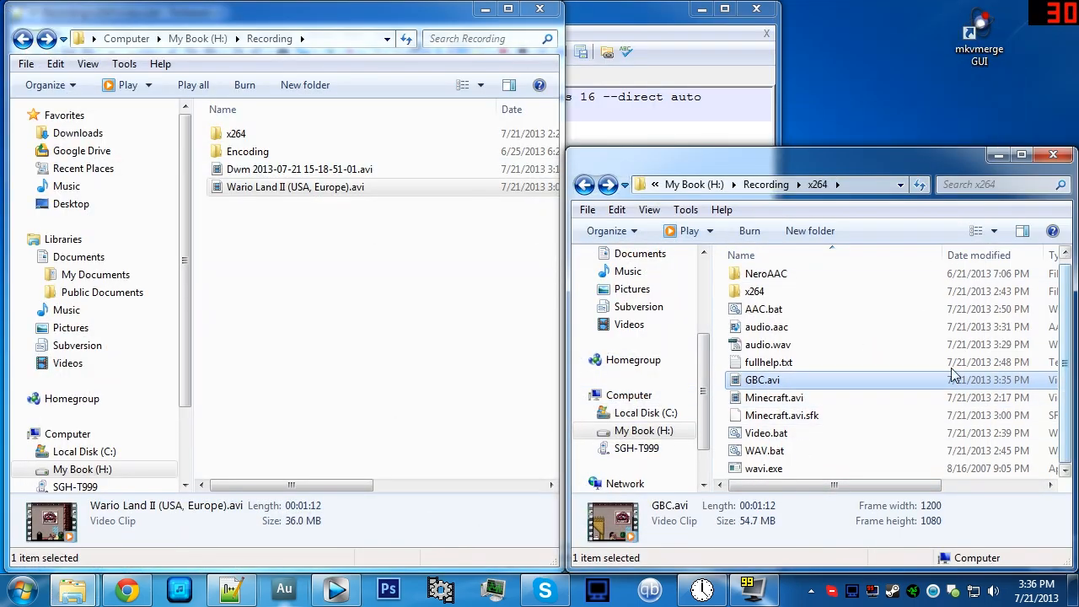
{"action": "left_click_drag", "start_coordinate": [793, 147], "coordinate": [794, 123]}
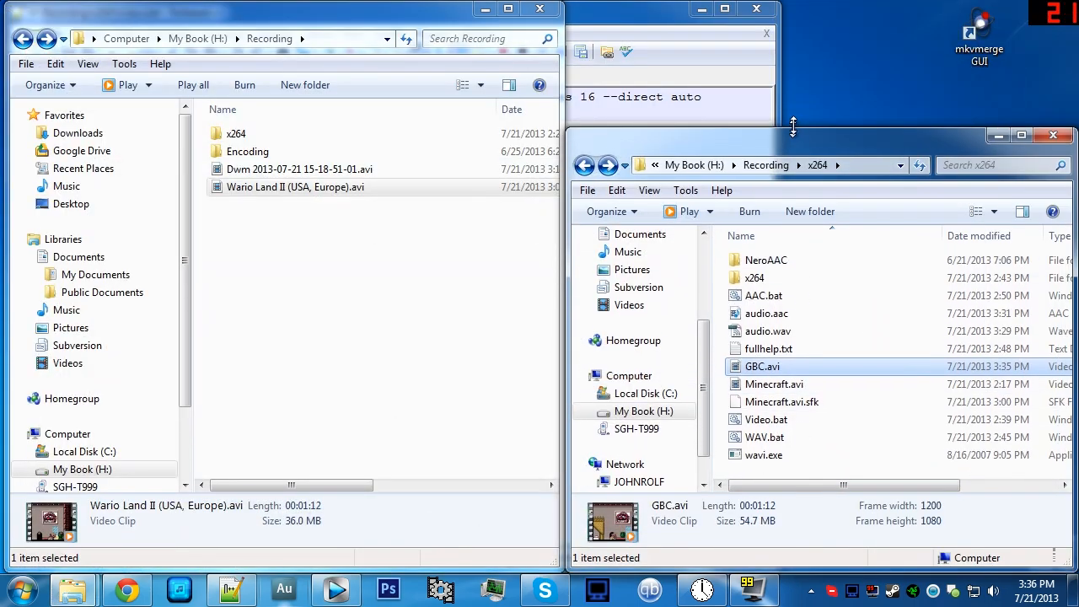
{"action": "left_click", "coordinate": [742, 481]}
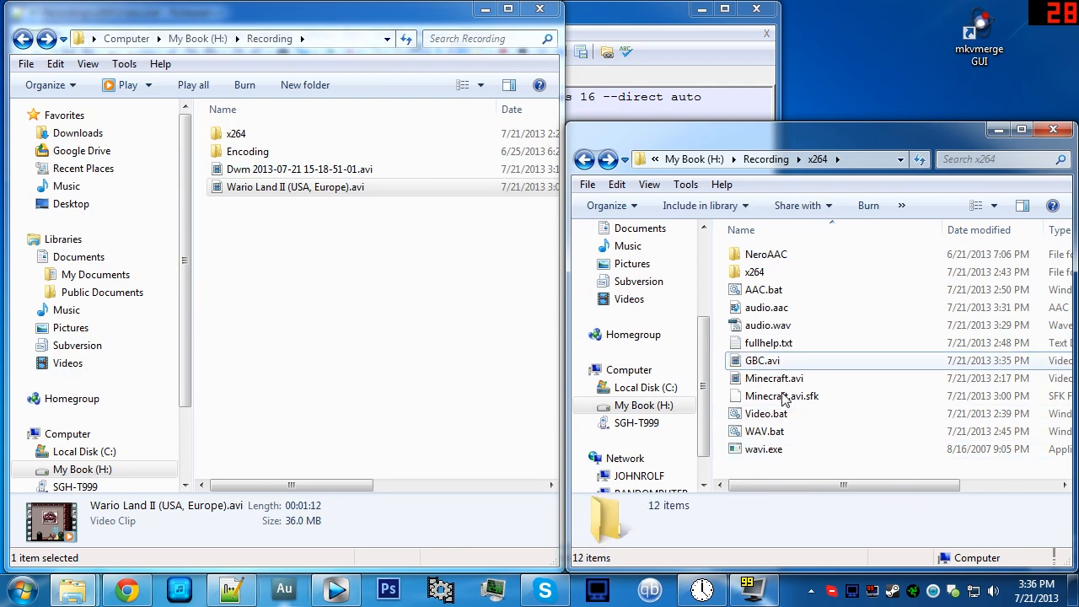
{"action": "left_click", "coordinate": [763, 364]}
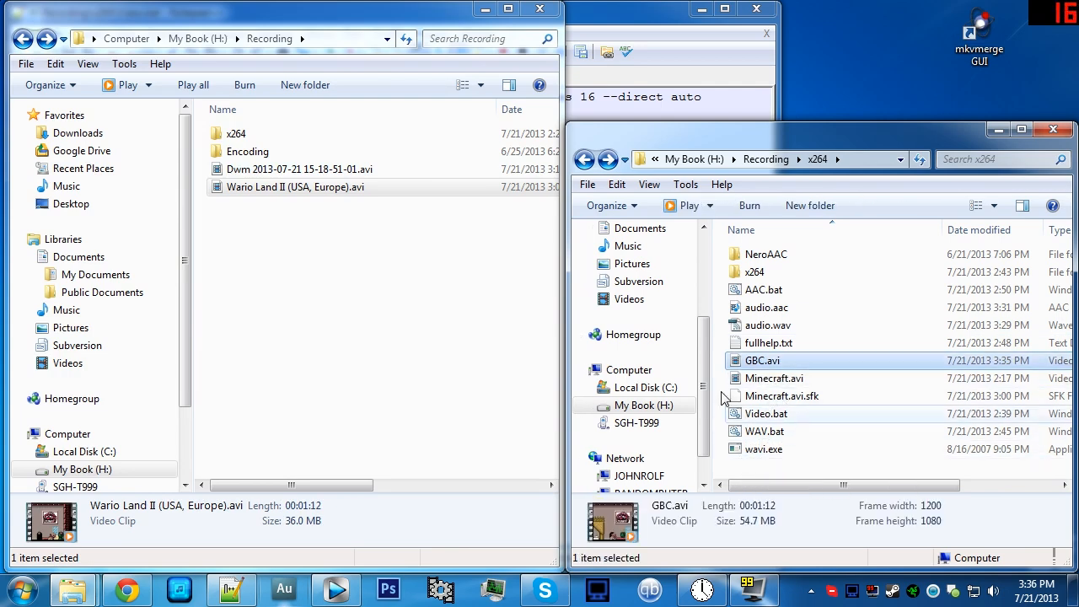
{"action": "left_click", "coordinate": [485, 8]}
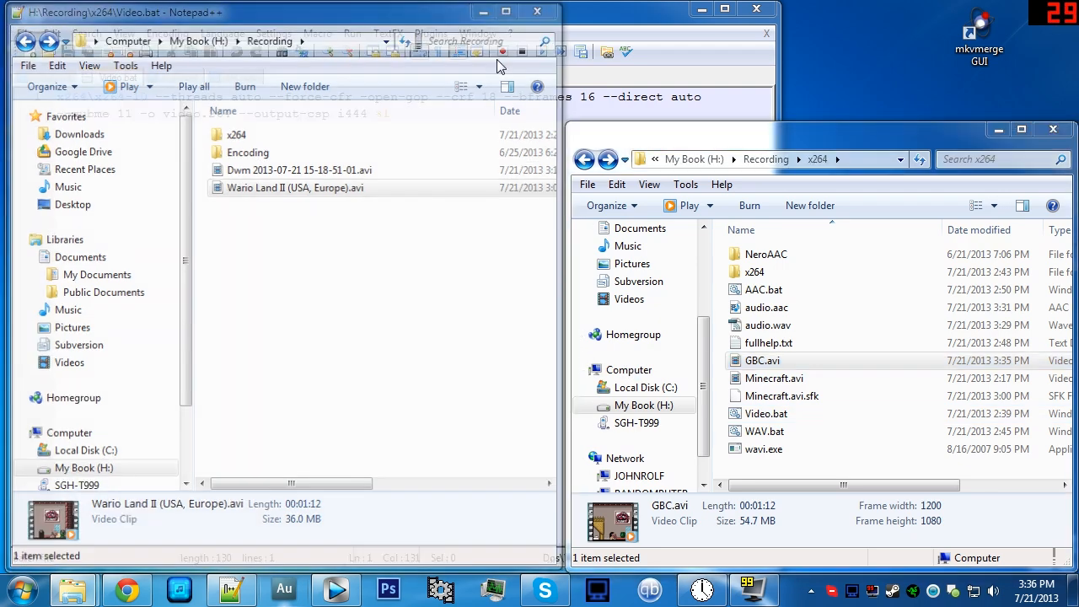
{"action": "left_click_drag", "start_coordinate": [566, 238], "coordinate": [371, 243]}
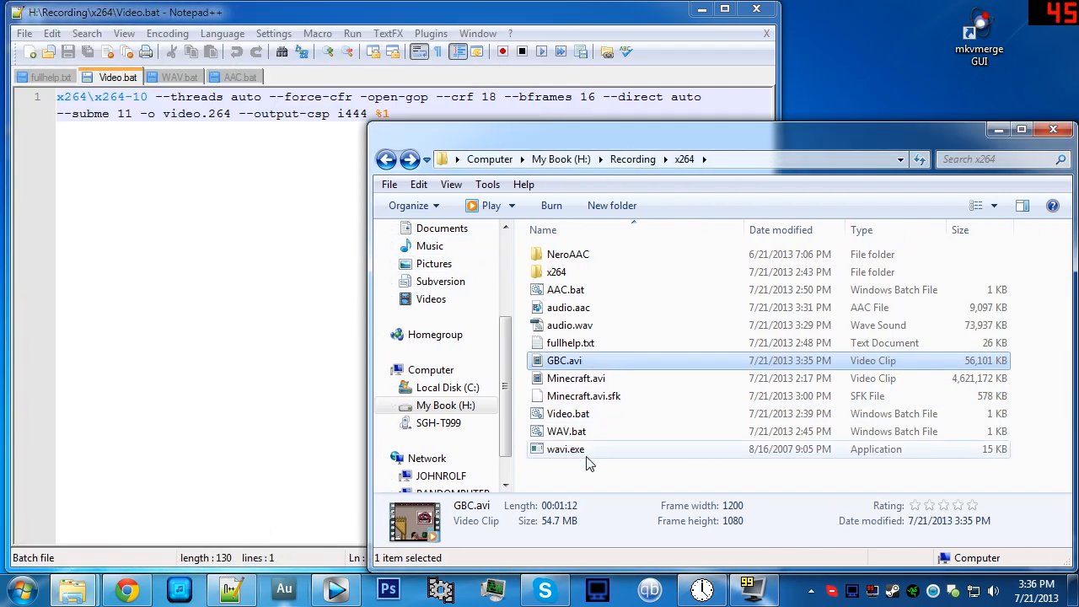
{"action": "left_click", "coordinate": [456, 113]}
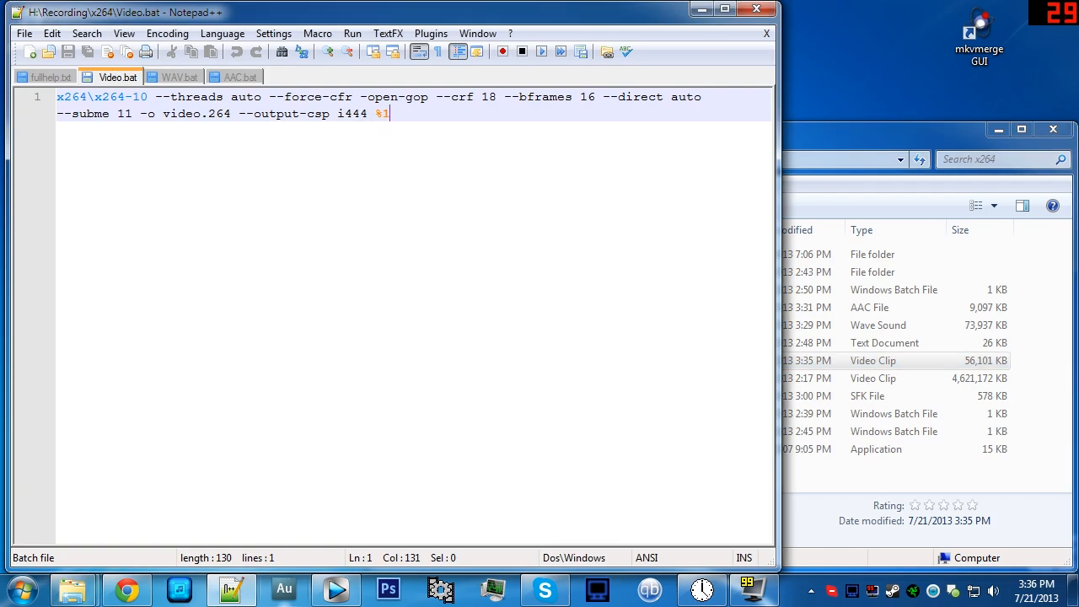
{"action": "left_click", "coordinate": [859, 495]}
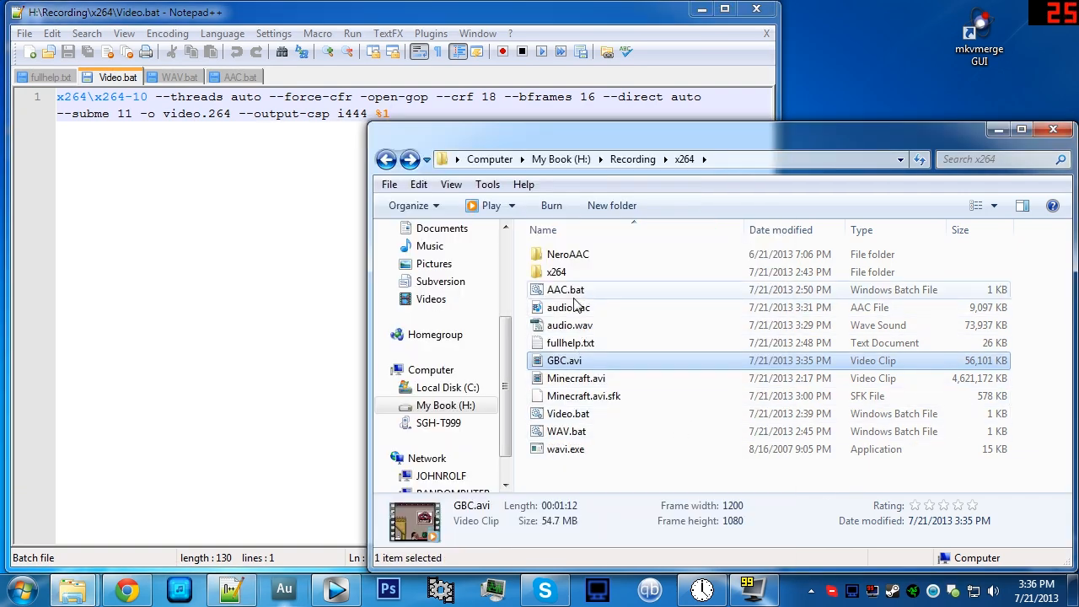
Duplicate Video.bat in the x264 folder and rename the copy Lossless.bat
{"action": "left_click", "coordinate": [568, 414]}
{"action": "left_click", "coordinate": [593, 479]}
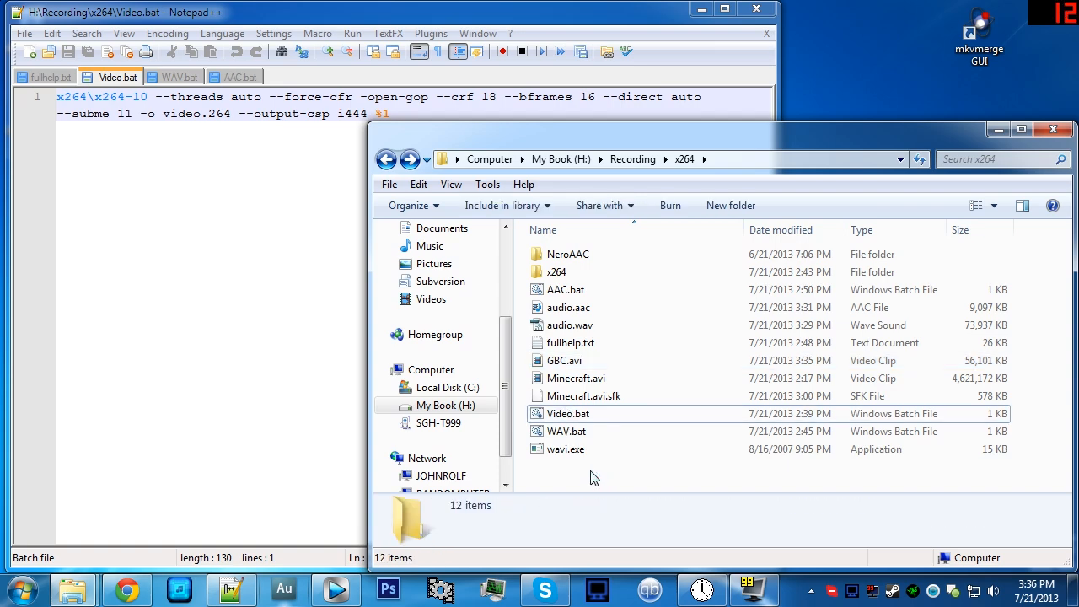
{"action": "key", "text": "ctrl+z"}
{"action": "right_click", "coordinate": [588, 436]}
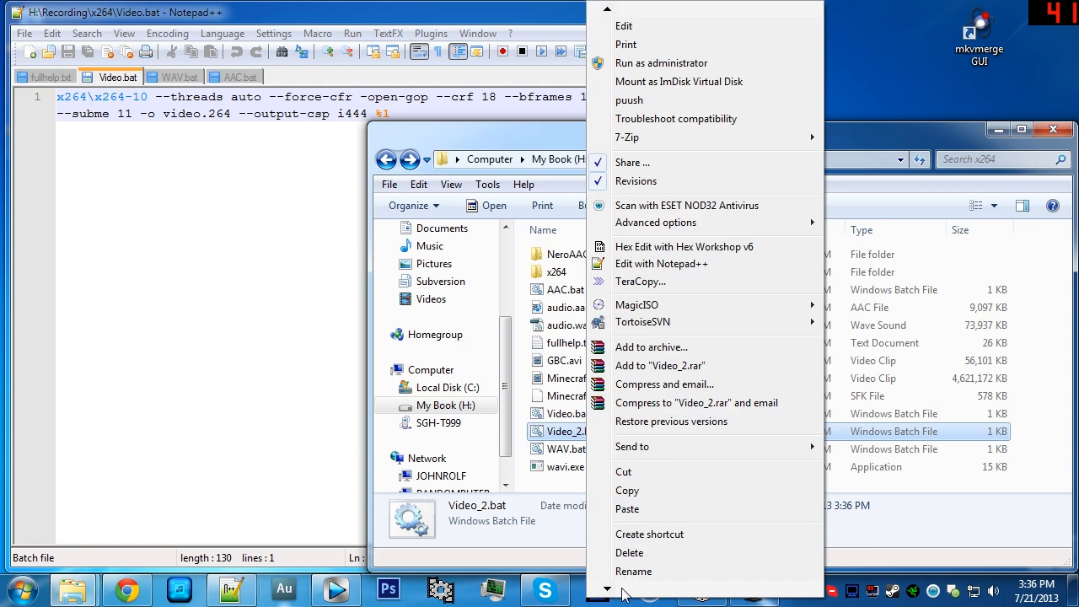
{"action": "left_click", "coordinate": [630, 559]}
{"action": "type", "text": "Losd"}
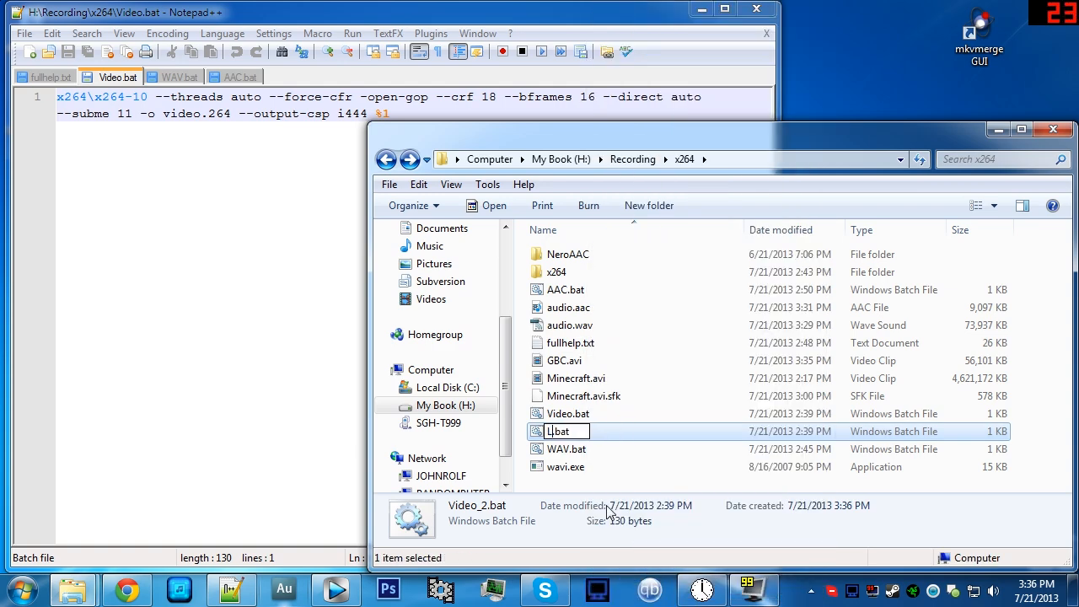
{"action": "key", "text": "BackSpace"}
{"action": "key", "text": "BackSpace"}
{"action": "type", "text": "ssless"}
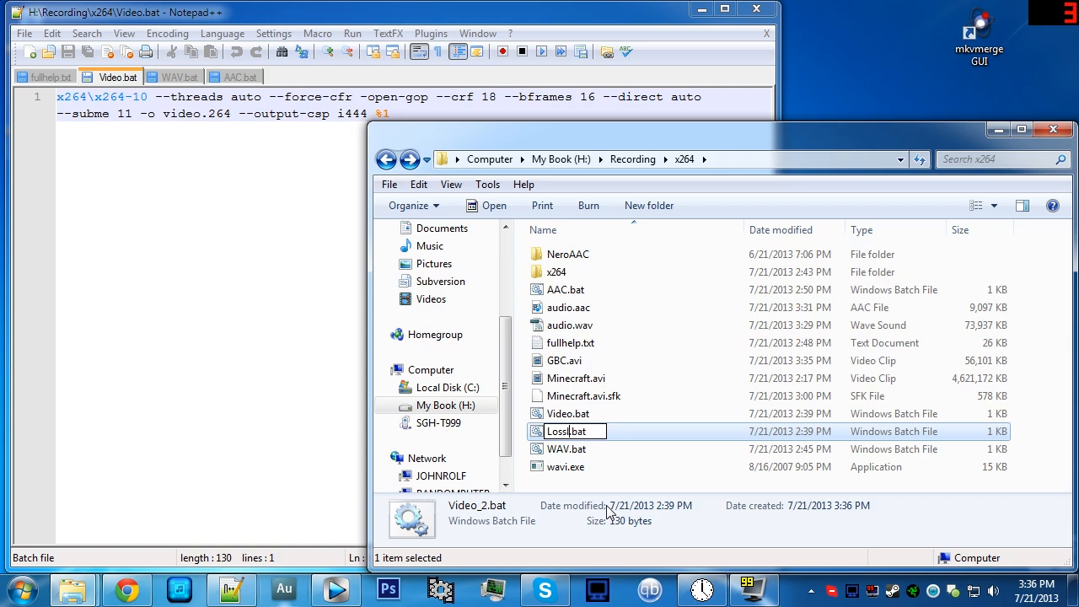
{"action": "left_click", "coordinate": [567, 488]}
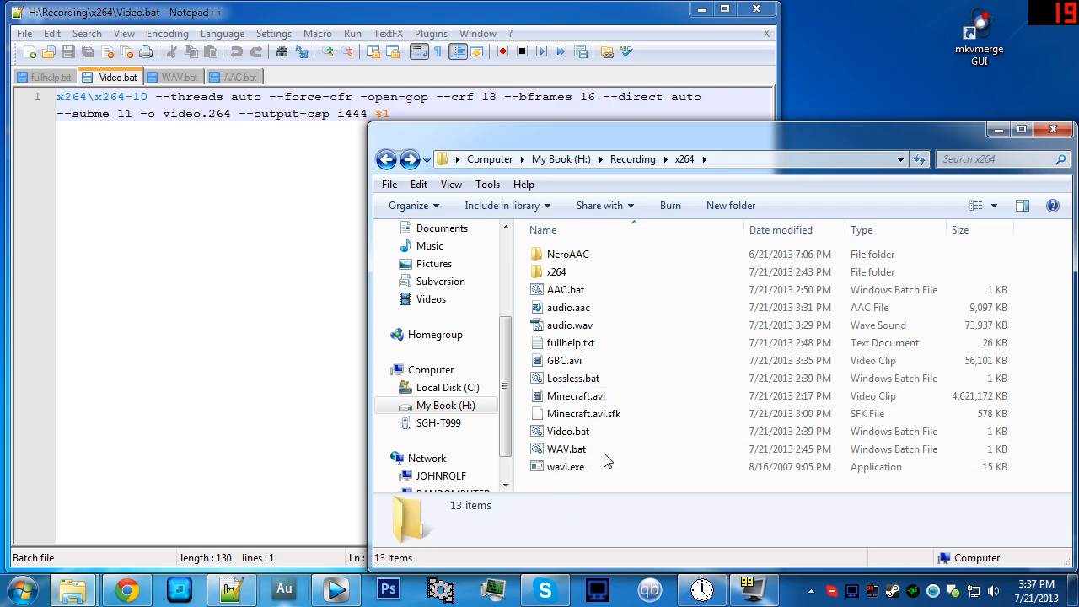
Open Lossless.bat in Notepad++, set its --crf value to 0 and save the file
{"action": "right_click", "coordinate": [555, 381]}
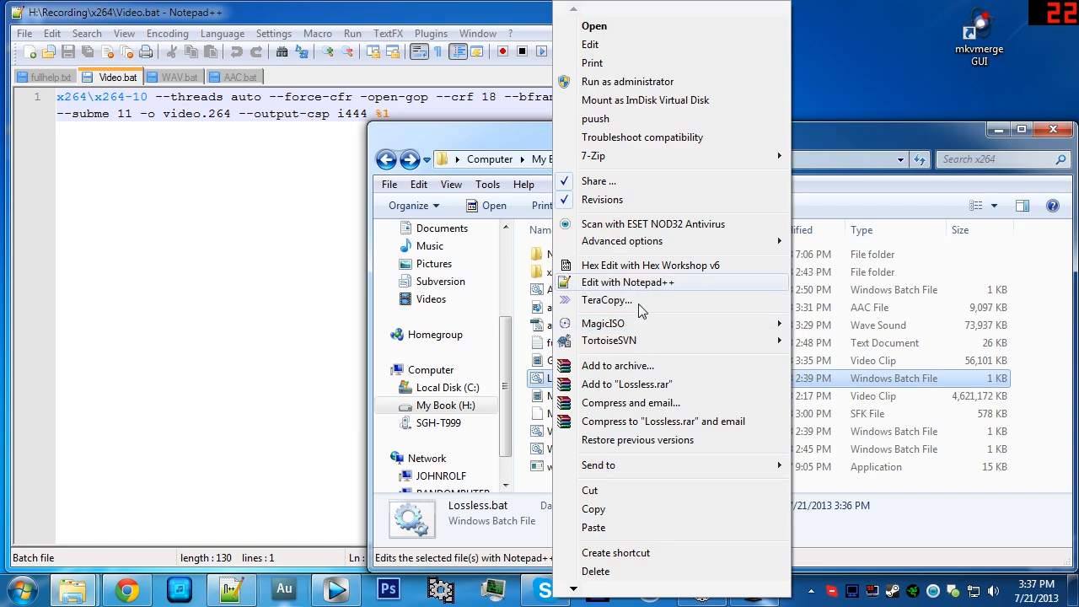
{"action": "left_click", "coordinate": [640, 215]}
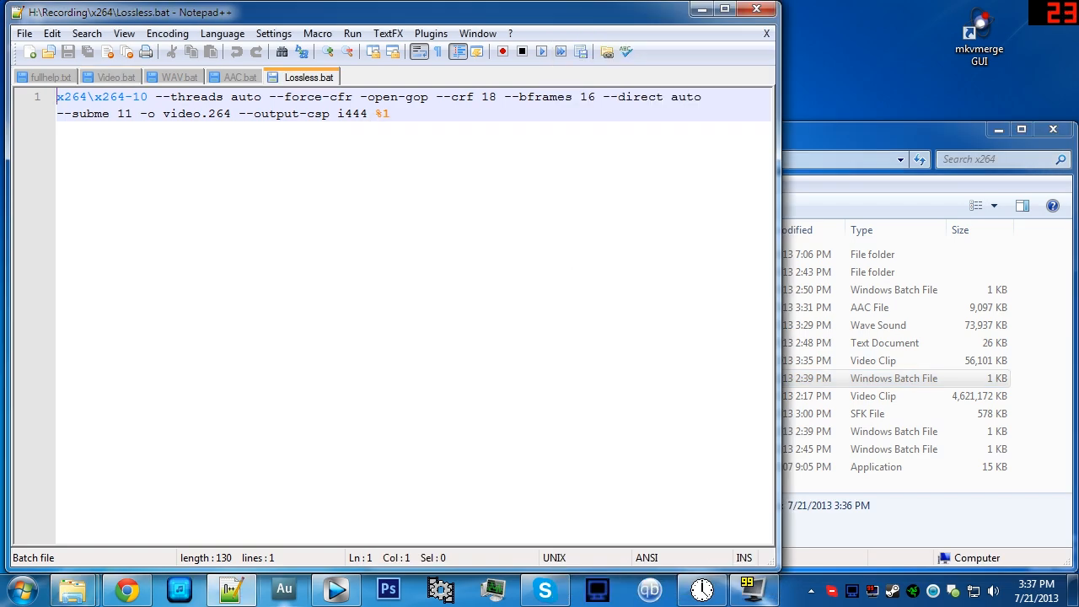
{"action": "double_click", "coordinate": [482, 97]}
{"action": "type", "text": "0"}
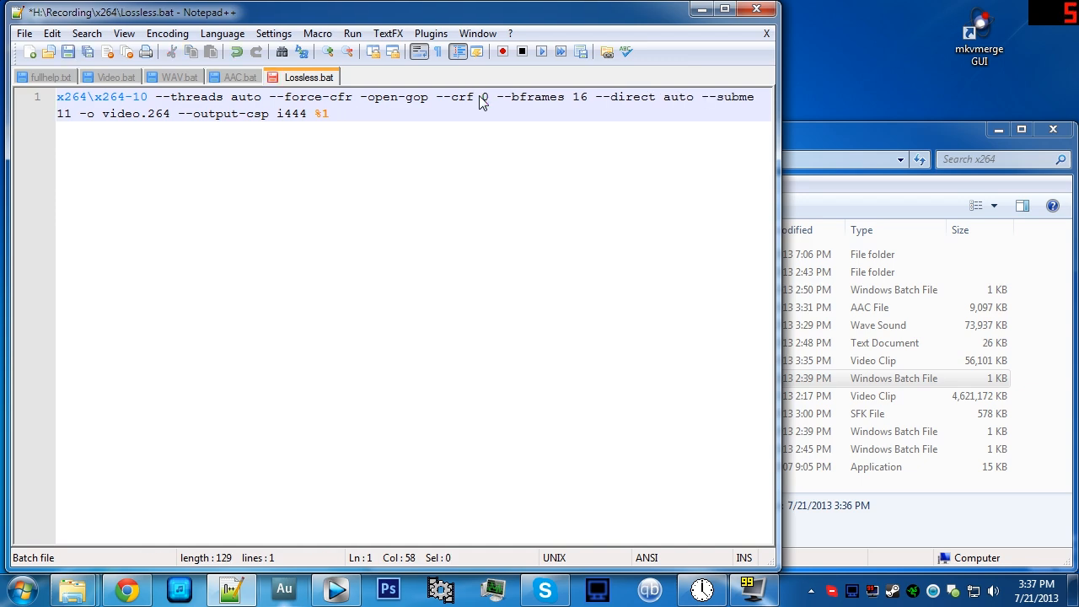
{"action": "key", "text": "ctrl+s"}
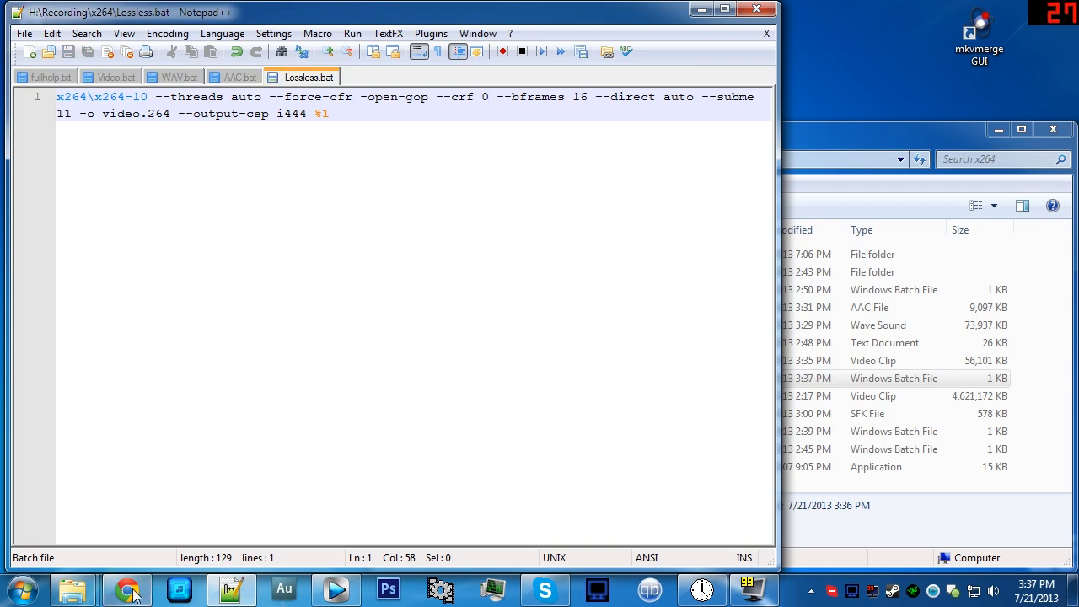
Switch to Chrome and search the X264 Settings wiki page for "lossless", then minimize the browser
{"action": "left_click", "coordinate": [127, 590]}
{"action": "left_click", "coordinate": [202, 17]}
{"action": "key", "text": "ctrl+f"}
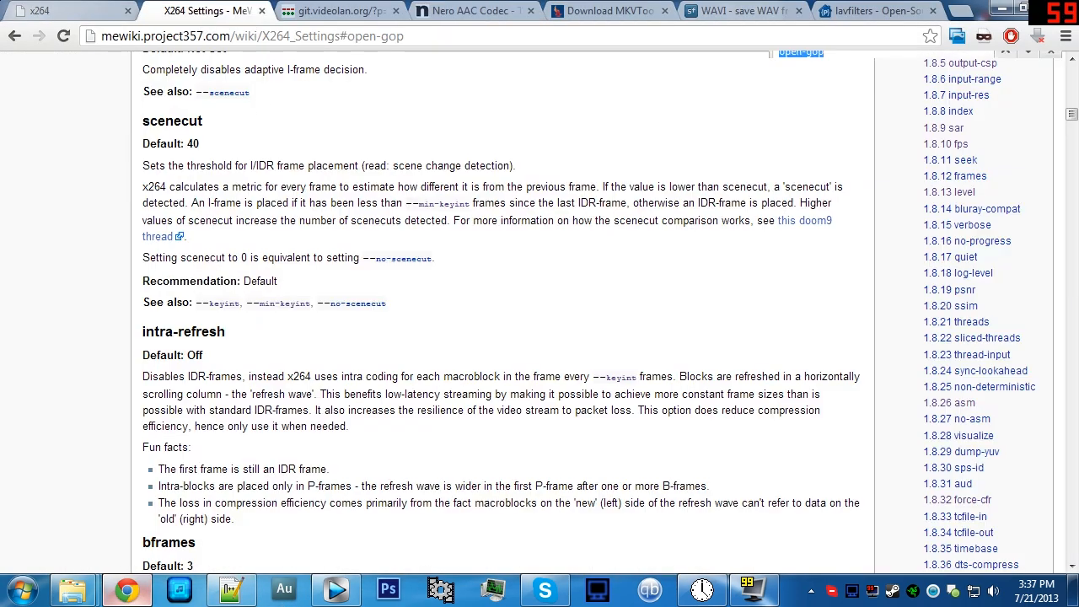
{"action": "type", "text": "lossless"}
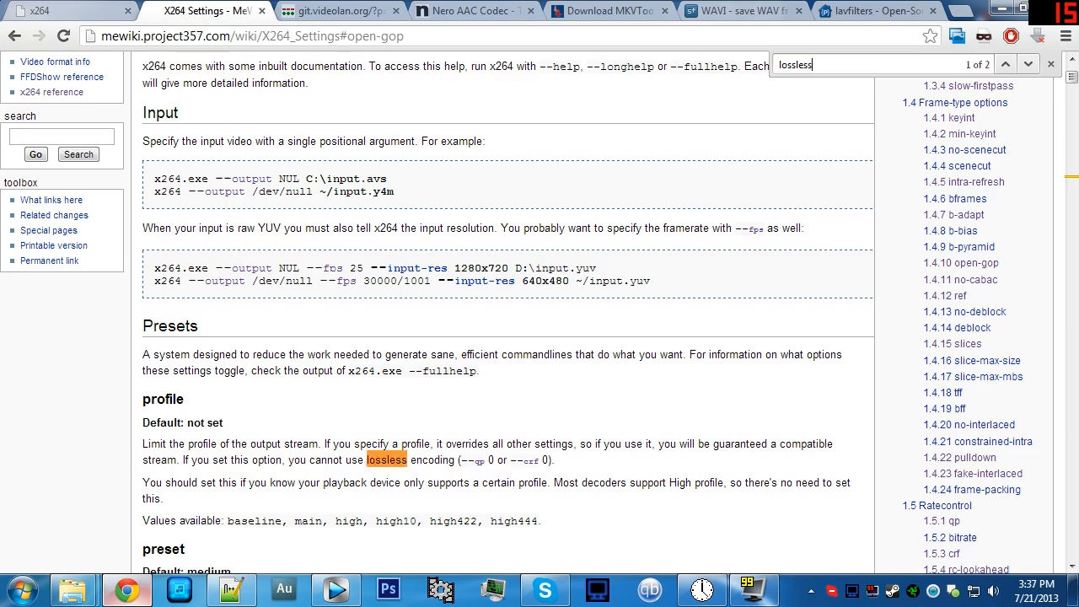
{"action": "left_click", "coordinate": [1050, 64]}
{"action": "left_click", "coordinate": [517, 416]}
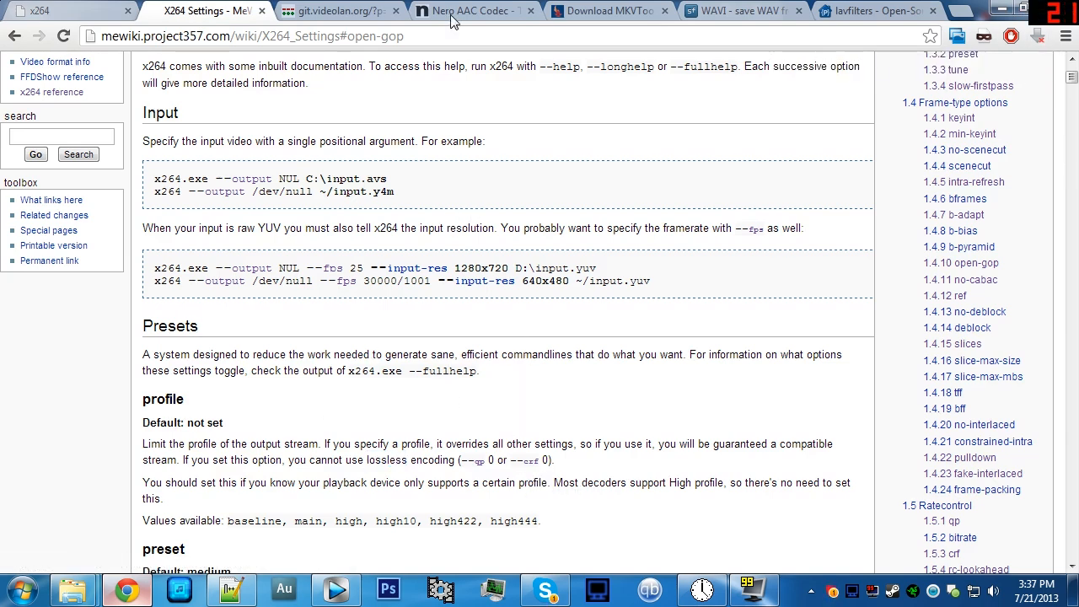
{"action": "left_click", "coordinate": [1008, 8]}
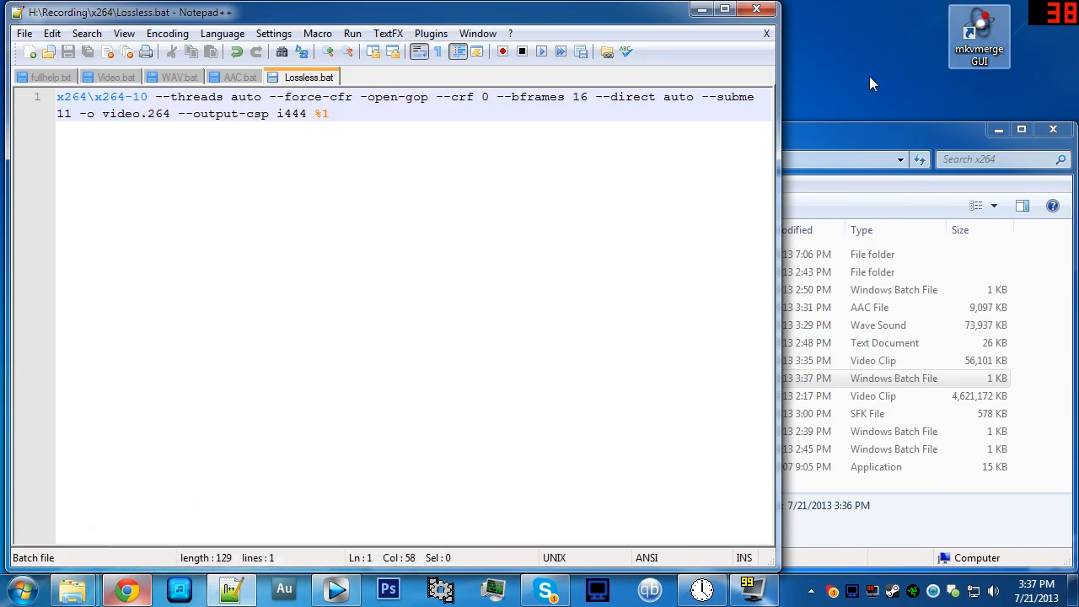
Encode GBC.avi losslessly by running Lossless.bat on it from the x264 folder
{"action": "left_click", "coordinate": [802, 141]}
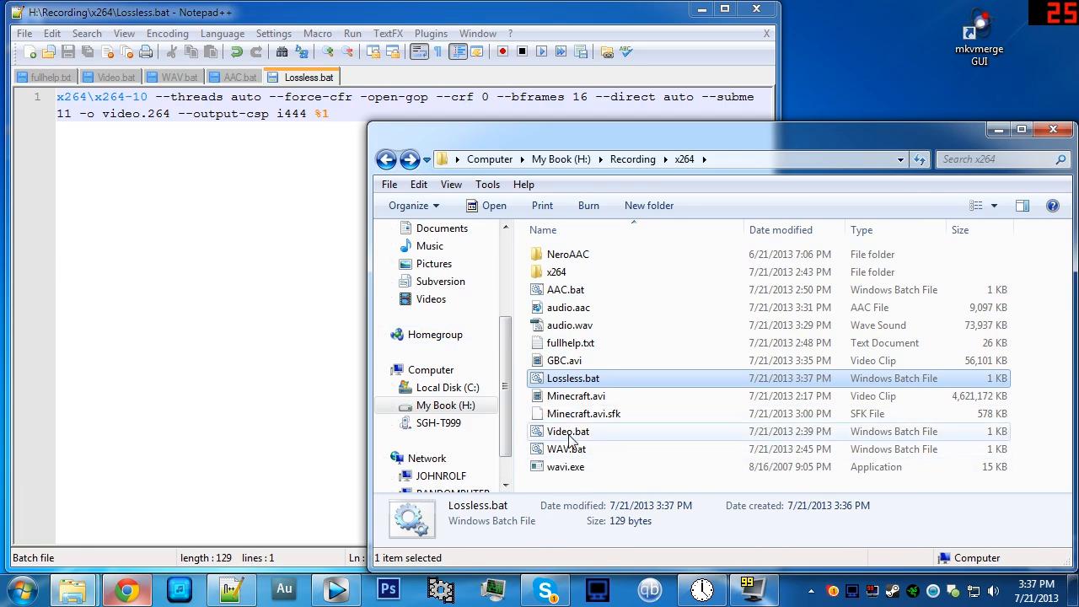
{"action": "left_click_drag", "start_coordinate": [564, 360], "coordinate": [579, 384]}
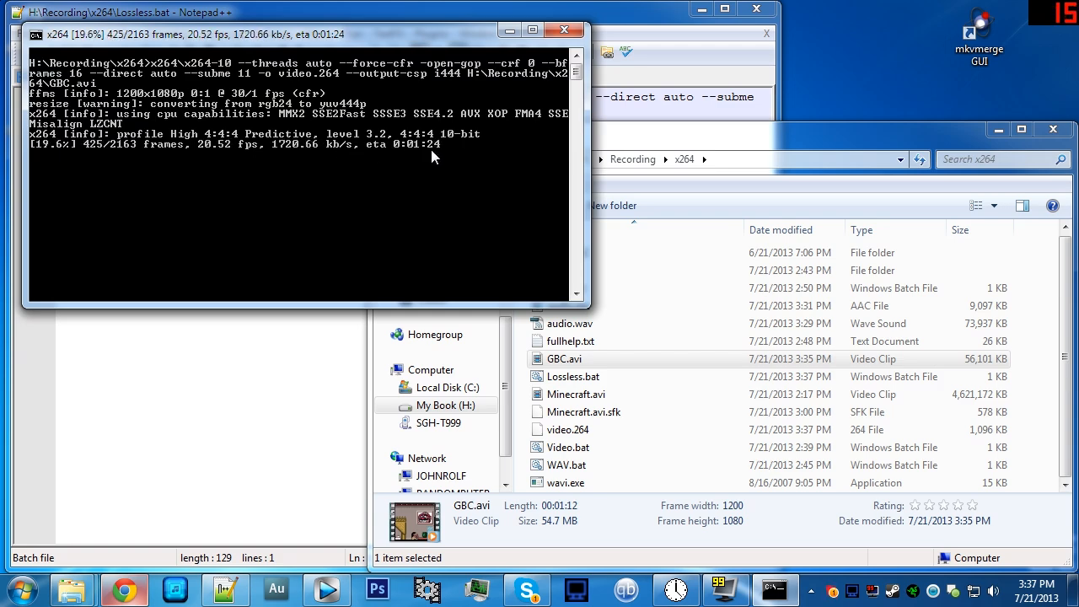
Check the bitrate in GBC.avi's detailed properties against the running x264 encode and close the properties
{"action": "left_click", "coordinate": [577, 383]}
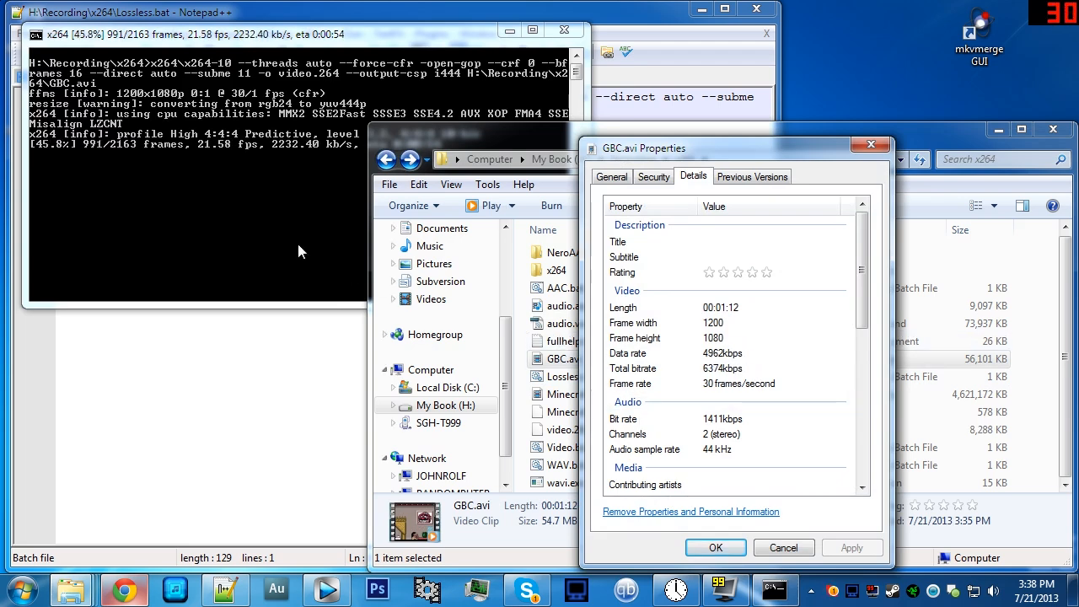
{"action": "left_click", "coordinate": [297, 241]}
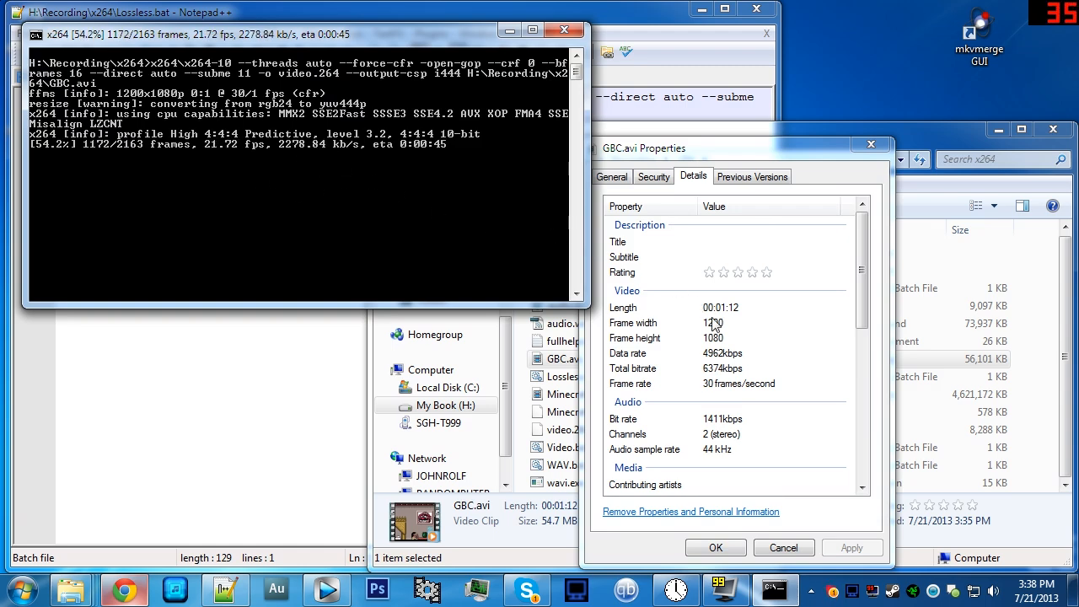
{"action": "left_click", "coordinate": [870, 290]}
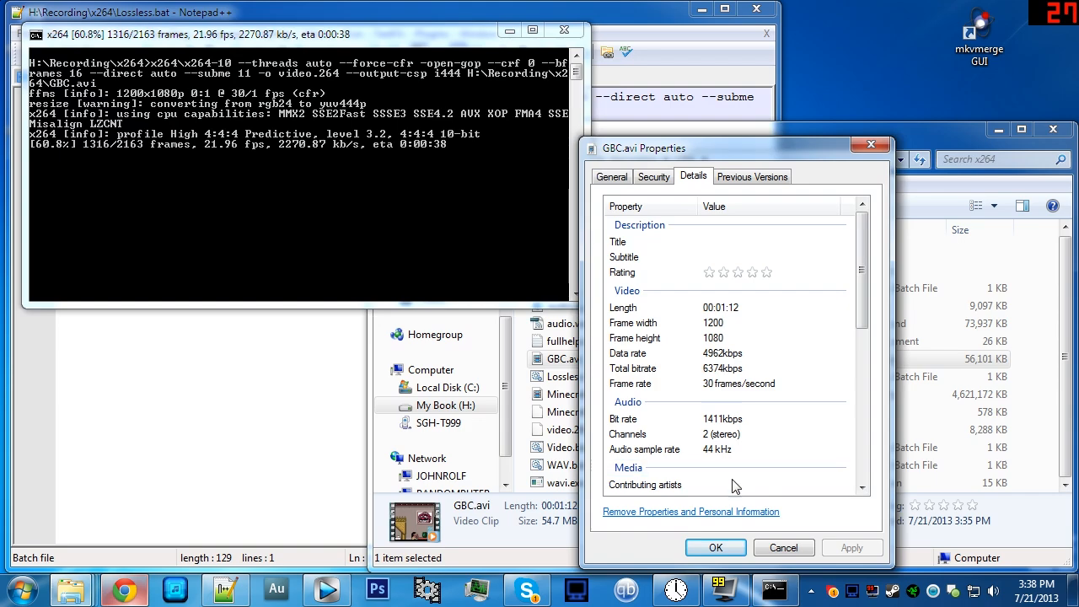
{"action": "left_click", "coordinate": [716, 547]}
{"action": "left_click", "coordinate": [557, 538]}
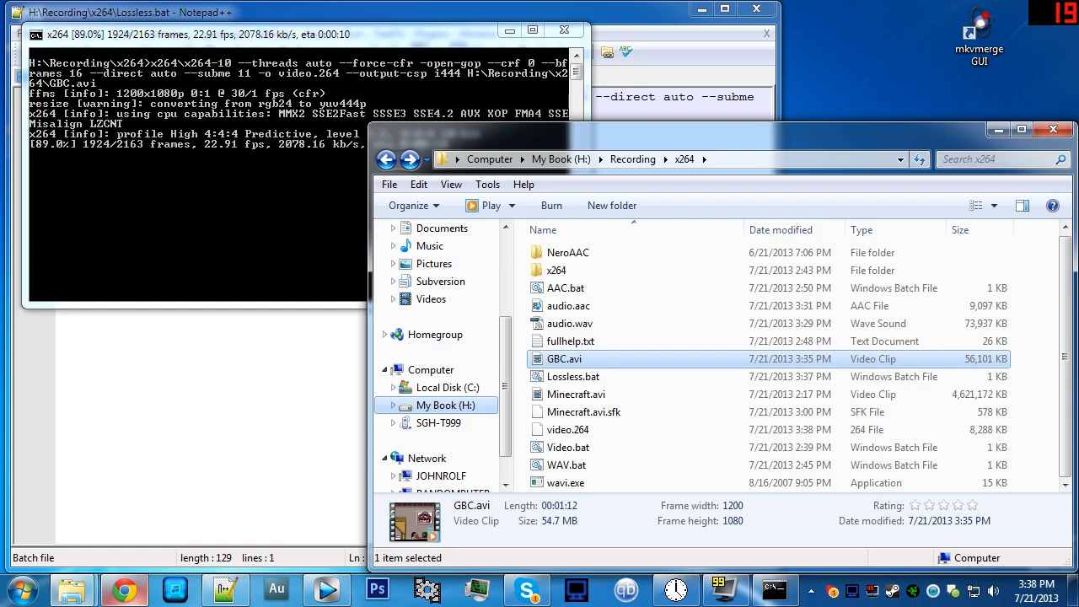
Switch to Vegas Pro and preview several points along the Minecraft.avi timeline
{"action": "left_click", "coordinate": [337, 586]}
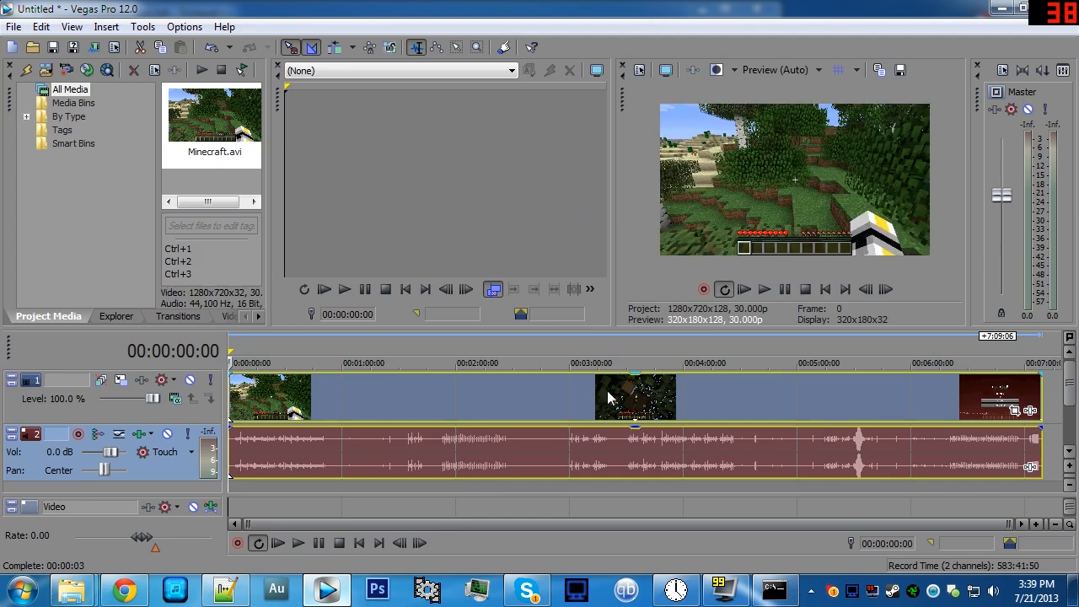
{"action": "left_click", "coordinate": [460, 485]}
{"action": "left_click", "coordinate": [532, 484]}
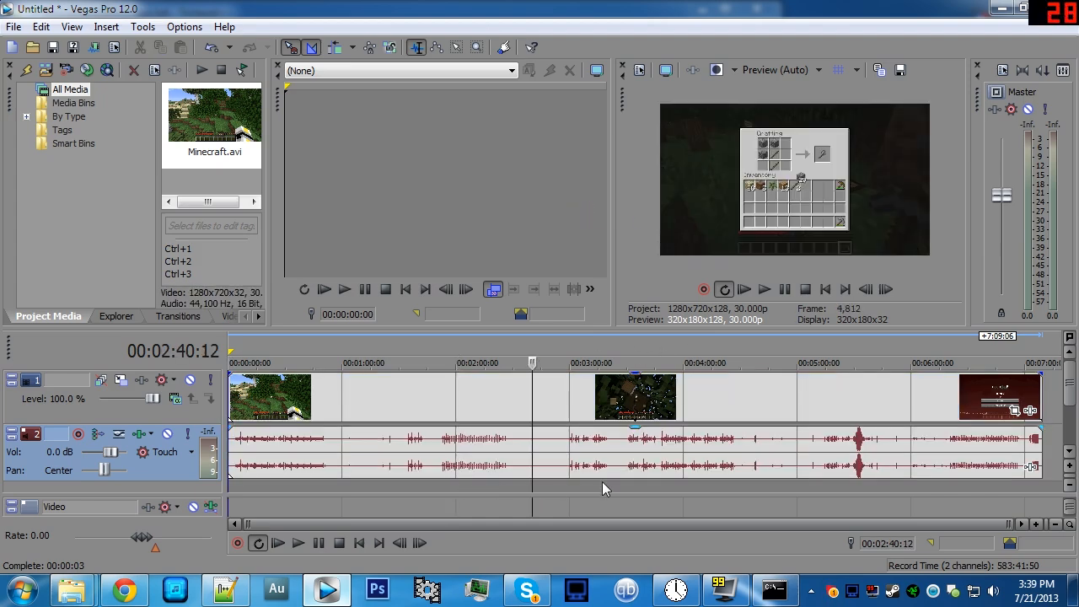
{"action": "left_click", "coordinate": [604, 490]}
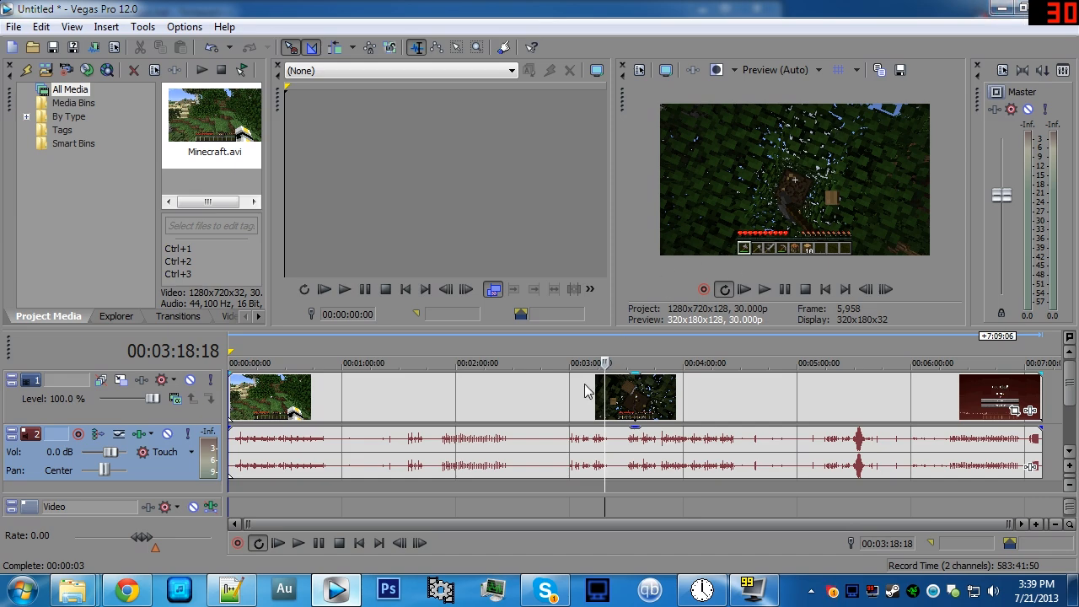
{"action": "left_click", "coordinate": [476, 488]}
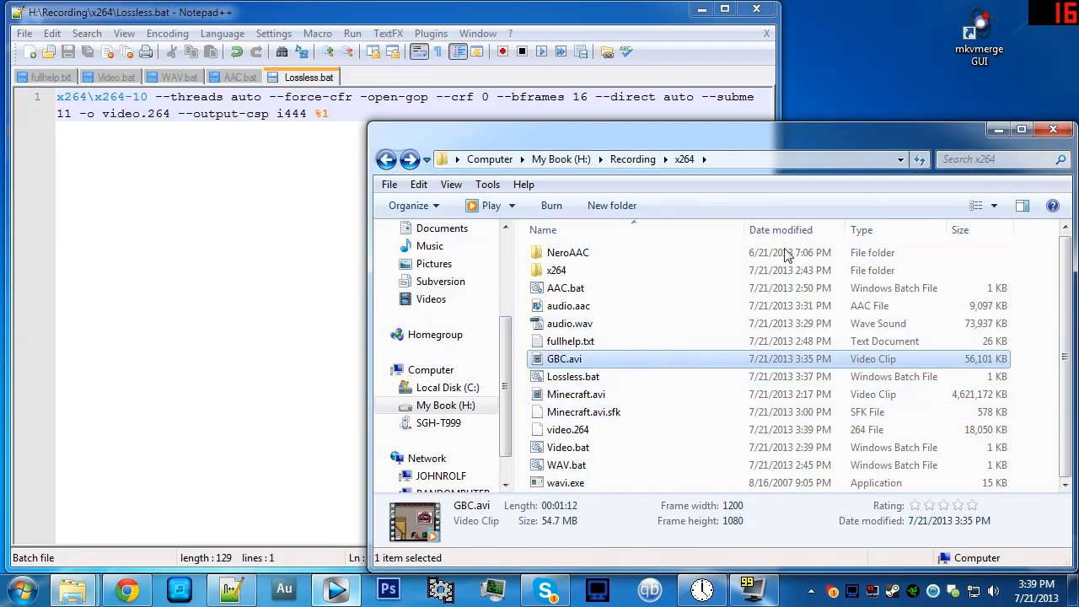
Compare the file size of the encoded video.264 with the original GBC.avi in the x264 folder
{"action": "left_click", "coordinate": [1040, 338]}
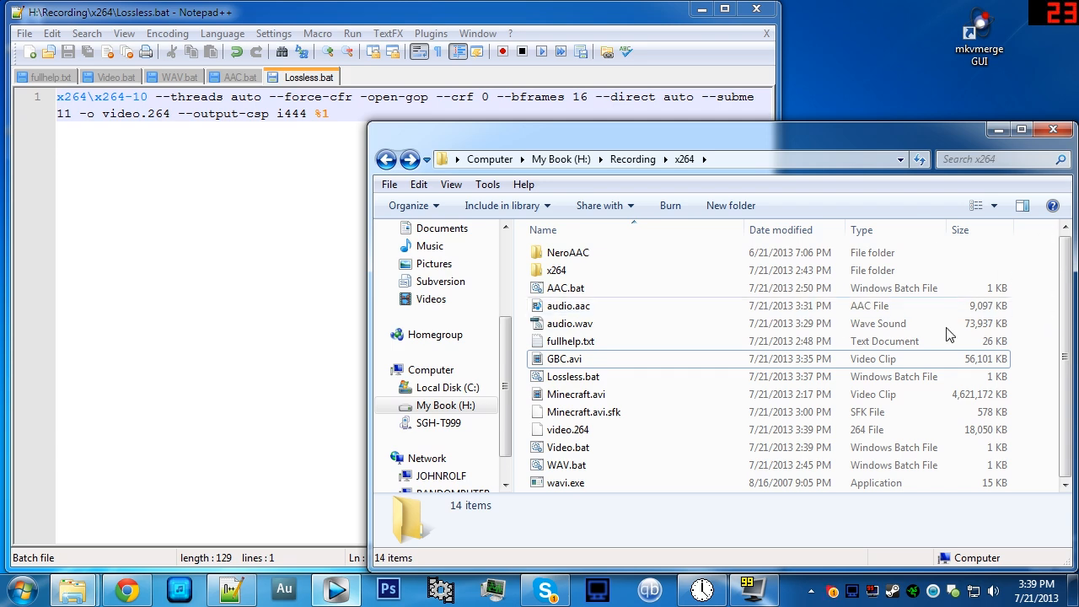
{"action": "left_click", "coordinate": [565, 430]}
{"action": "key", "text": "alt+Tab"}
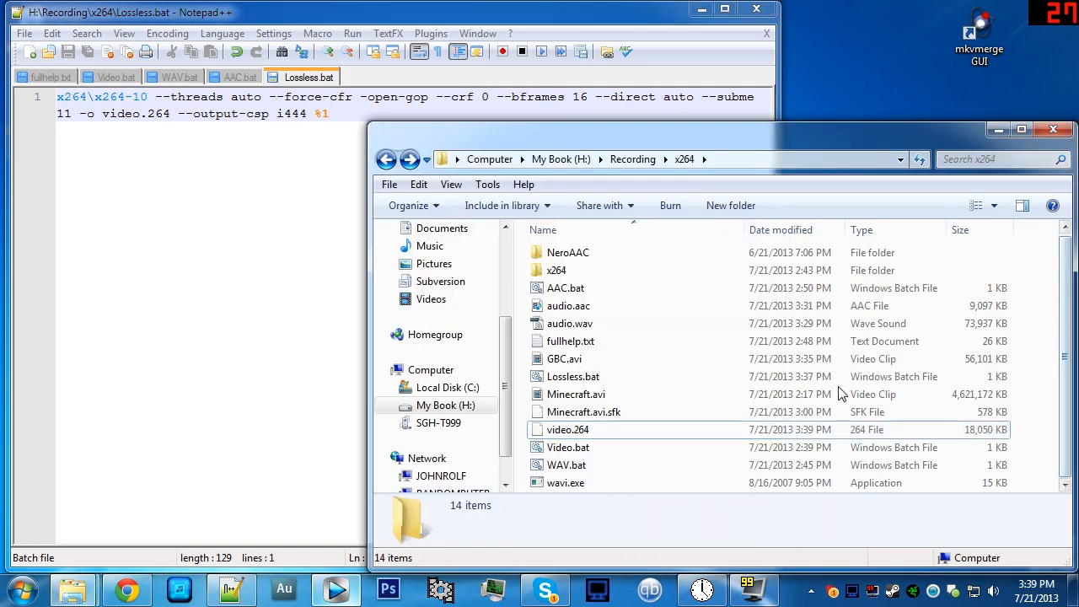
{"action": "left_click", "coordinate": [1064, 312]}
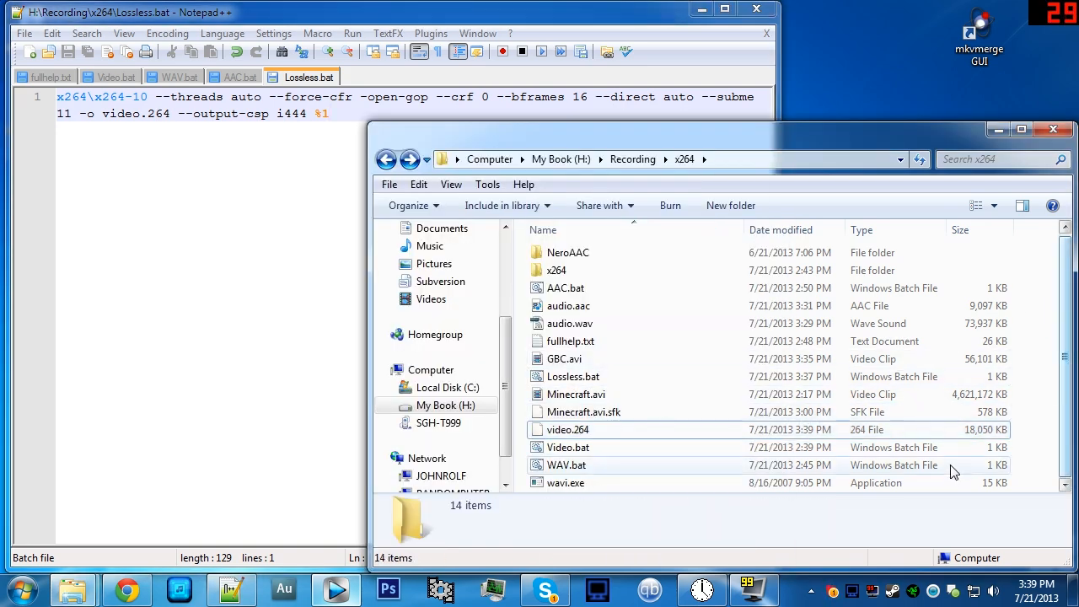
{"action": "left_click", "coordinate": [991, 430]}
{"action": "left_click", "coordinate": [1041, 419]}
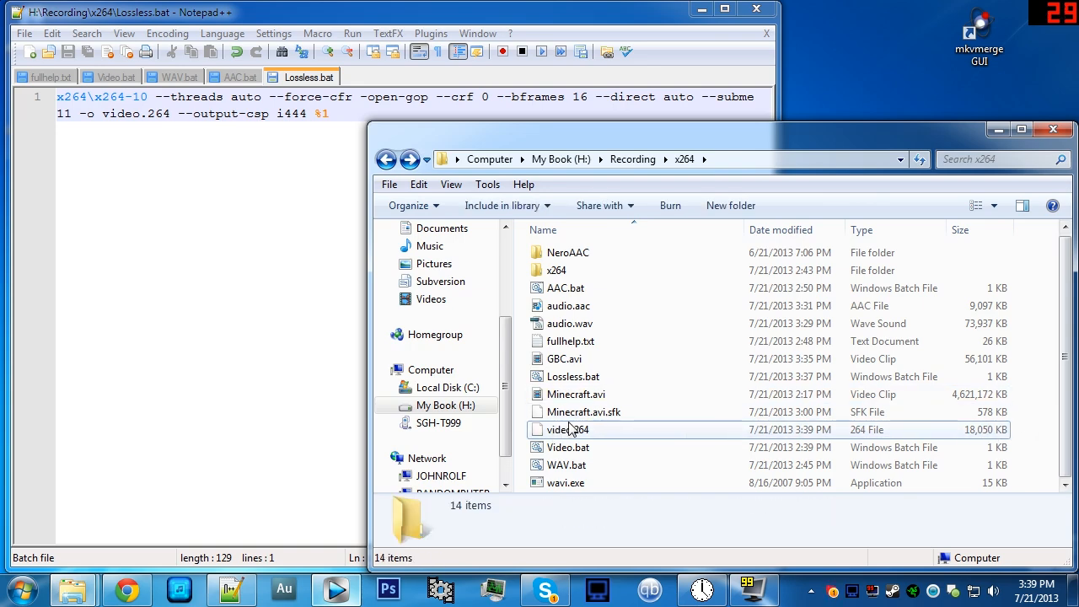
Switch to Chrome, view the MKVToolNix download page, and return to the x264 folder
{"action": "left_click", "coordinate": [570, 430]}
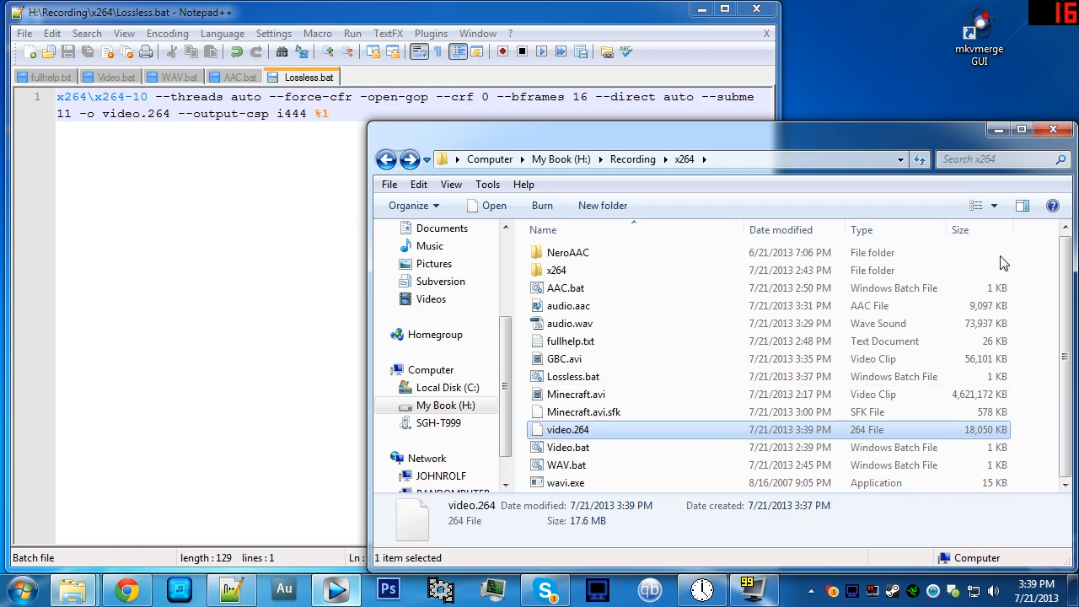
{"action": "left_click", "coordinate": [1024, 305]}
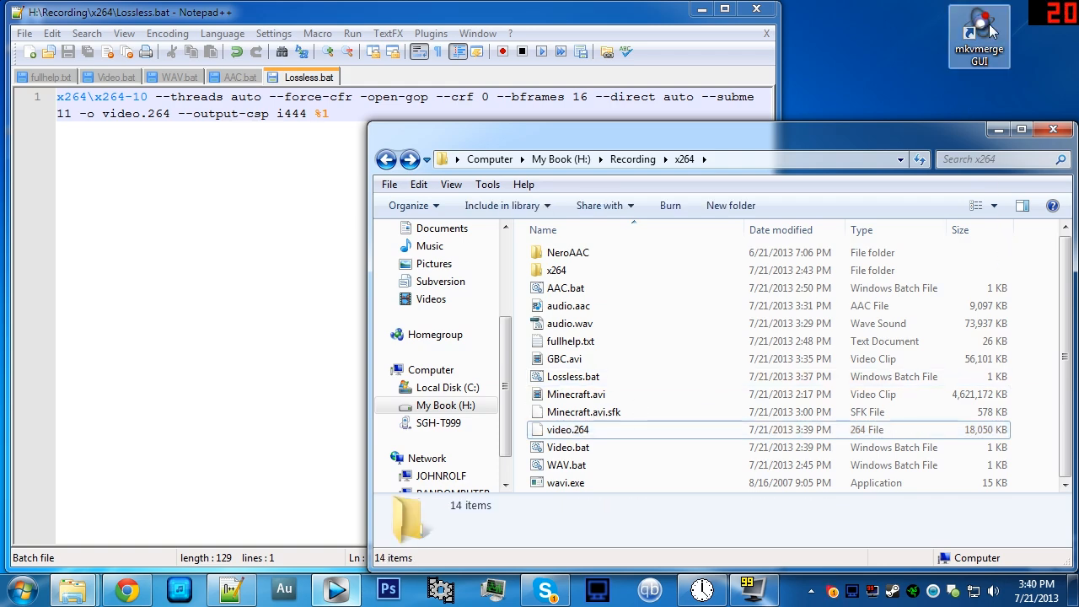
{"action": "left_click", "coordinate": [128, 590]}
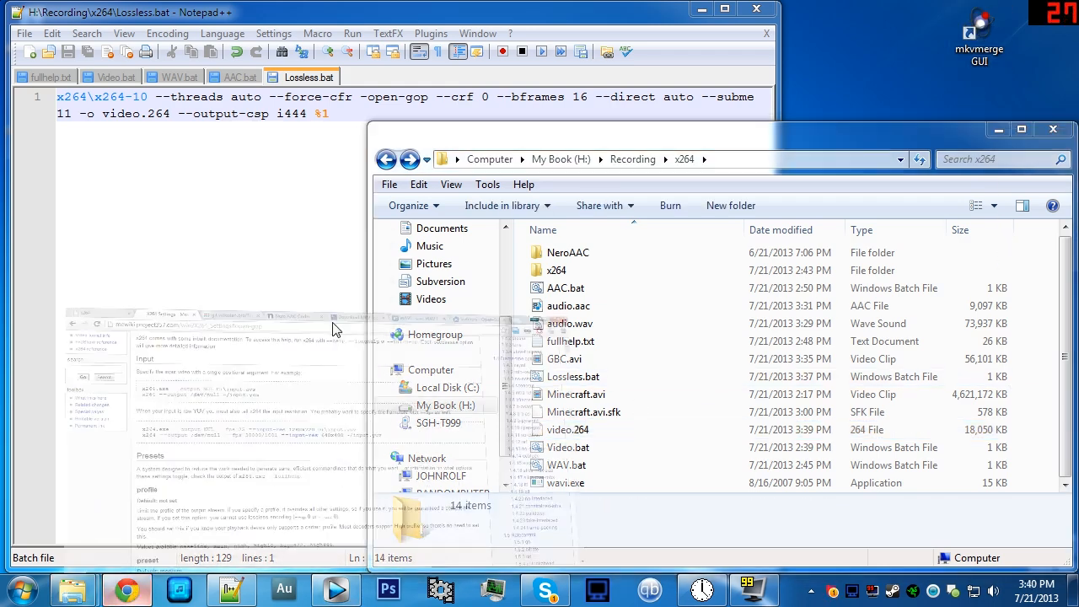
{"action": "left_click", "coordinate": [590, 11]}
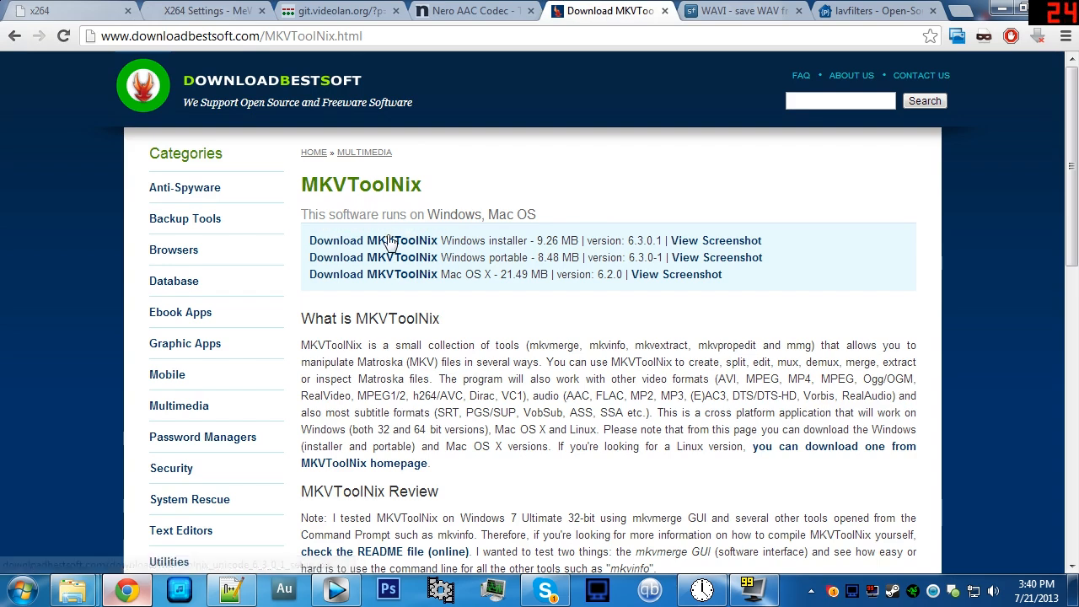
{"action": "left_click", "coordinate": [1001, 9]}
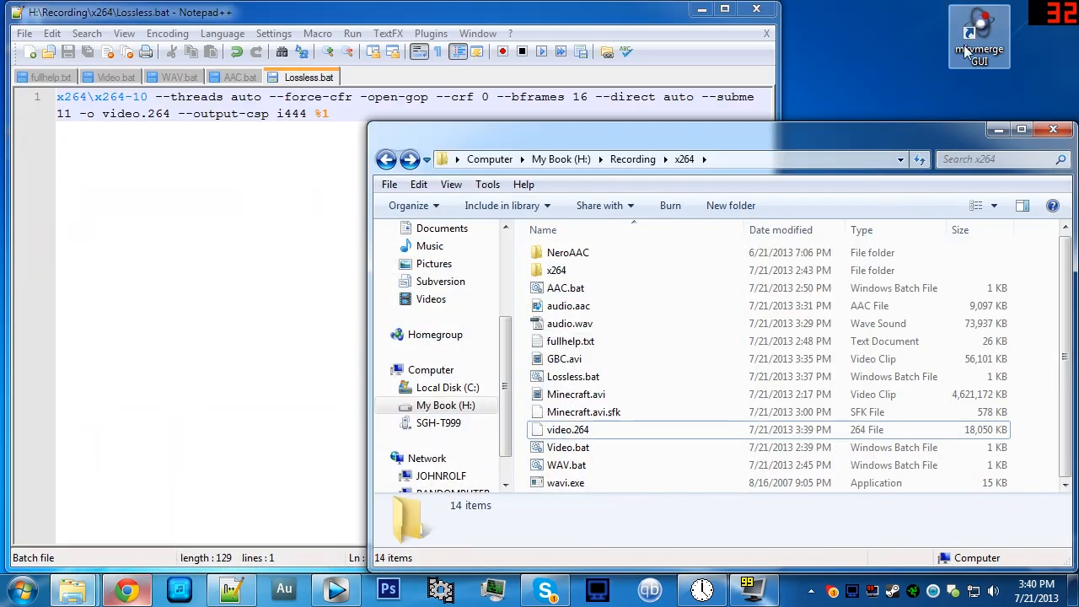
Launch mkvmerge GUI and add video.264 from the x264 folder as an input file
{"action": "left_click", "coordinate": [973, 31]}
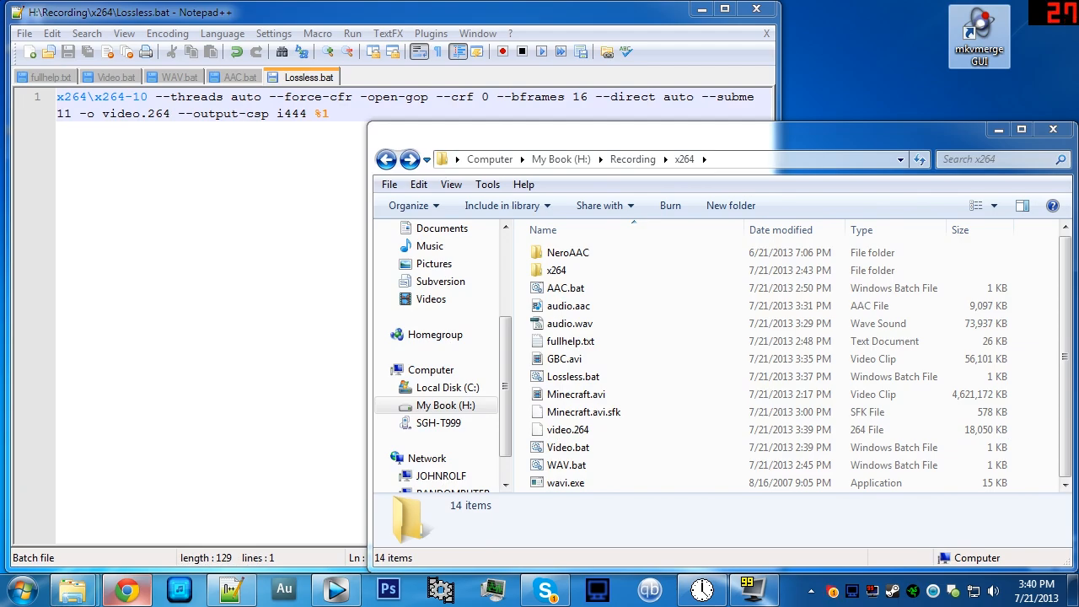
{"action": "left_click_drag", "start_coordinate": [498, 243], "coordinate": [440, 23]}
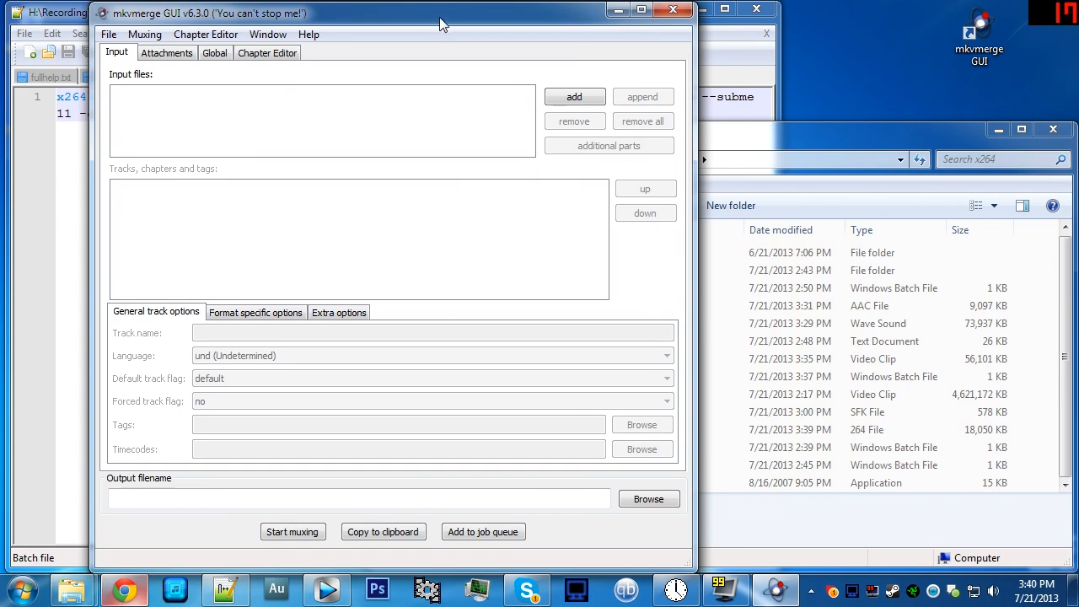
{"action": "left_click", "coordinate": [910, 198]}
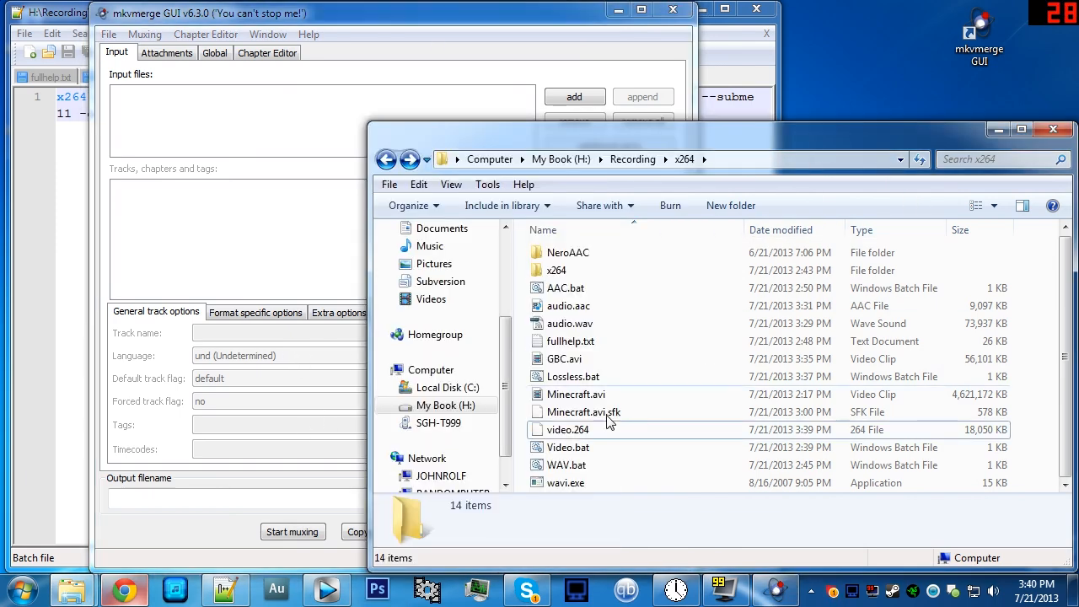
{"action": "left_click", "coordinate": [570, 434]}
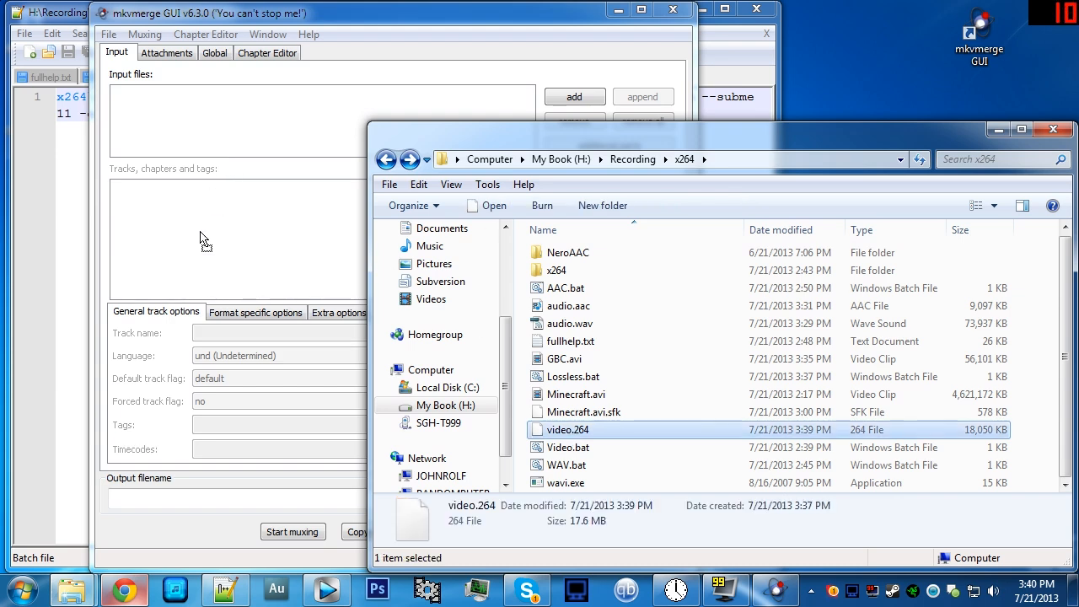
{"action": "left_click_drag", "start_coordinate": [200, 235], "coordinate": [207, 239]}
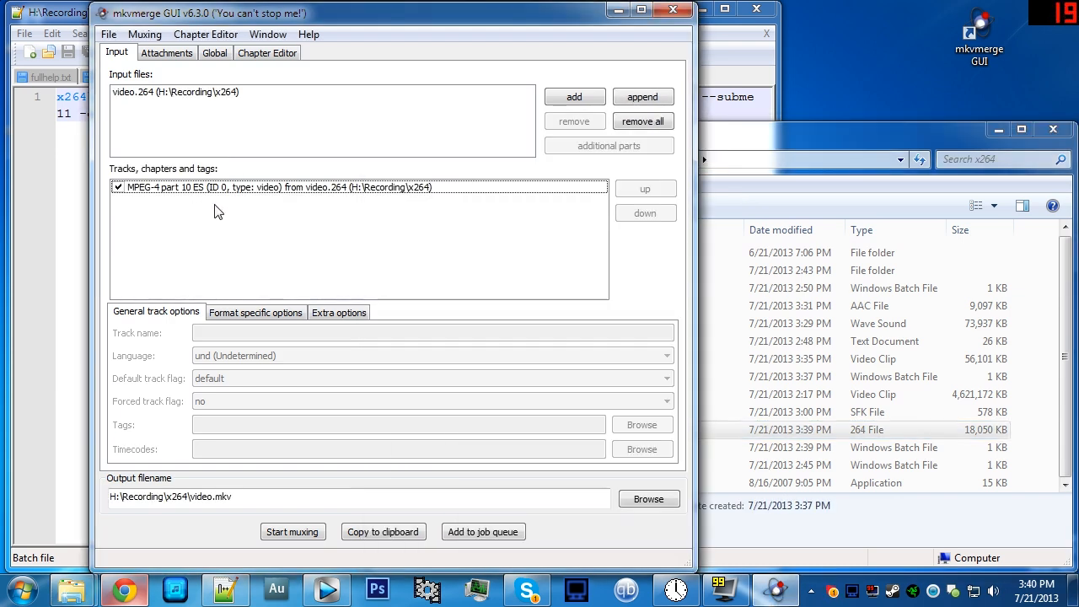
Set the language of the video.264 video track to eng (English)
{"action": "left_click", "coordinate": [215, 212]}
{"action": "left_click", "coordinate": [226, 190]}
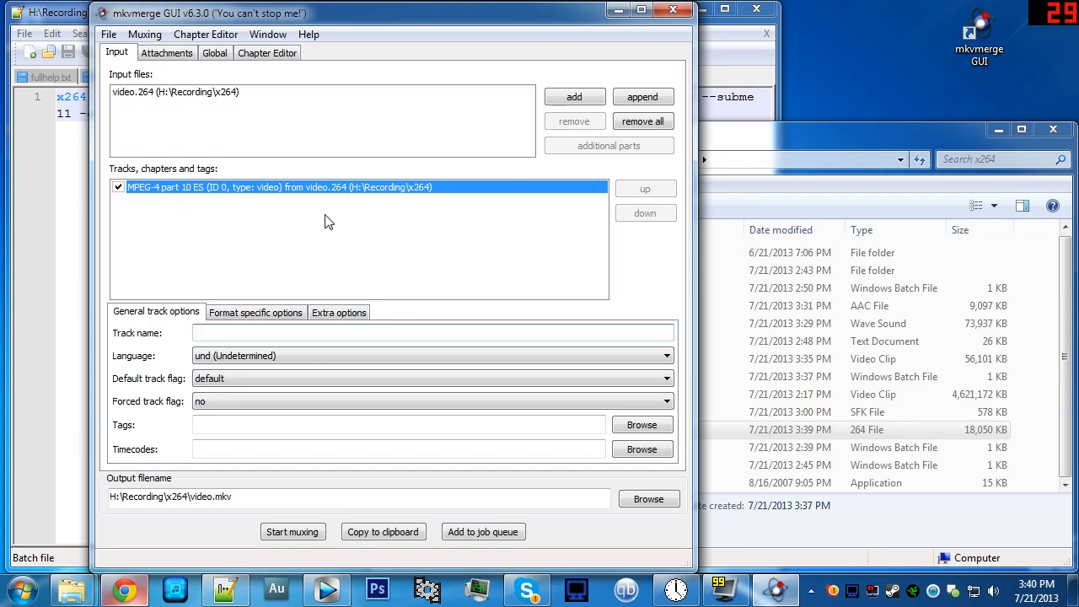
{"action": "left_click", "coordinate": [219, 356]}
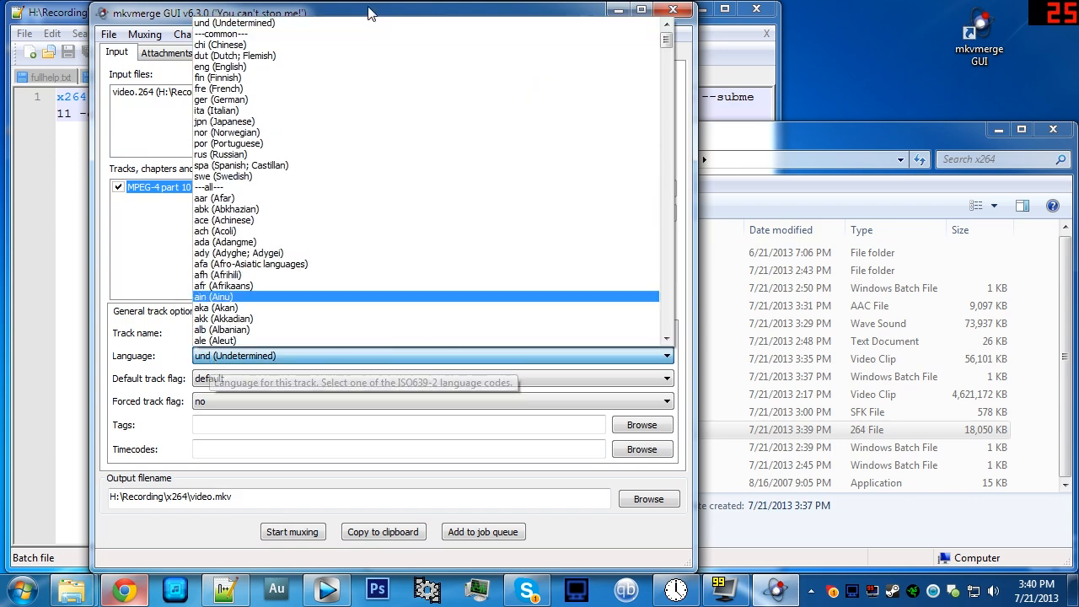
{"action": "left_click", "coordinate": [253, 67]}
Choose Display width/height instead of aspect ratio for the video track, leaving the dimensions blank, and return to its general options
{"action": "left_click", "coordinate": [279, 313]}
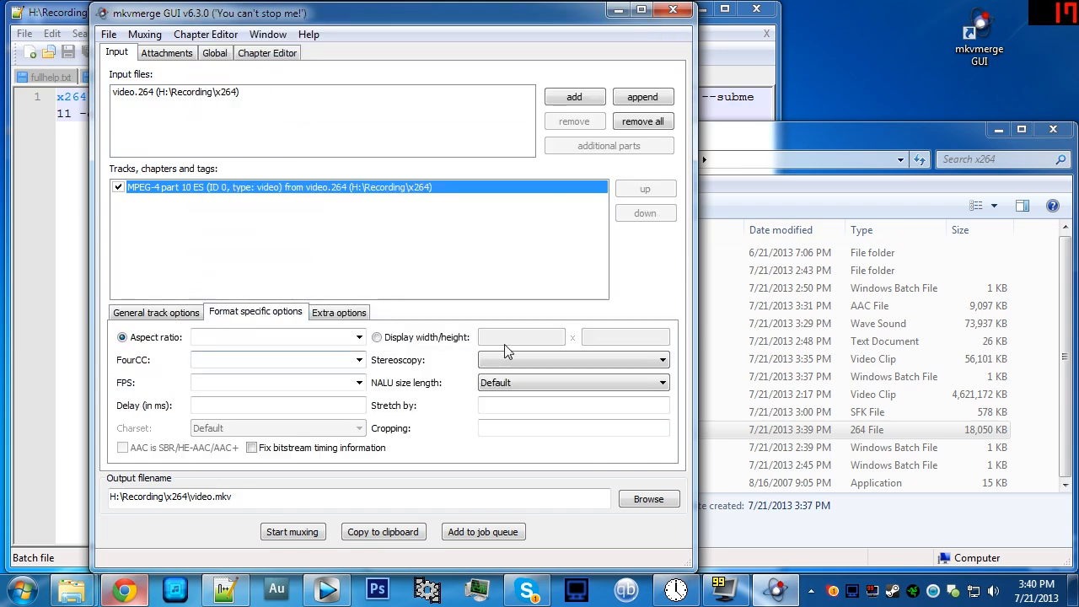
{"action": "left_click", "coordinate": [446, 337]}
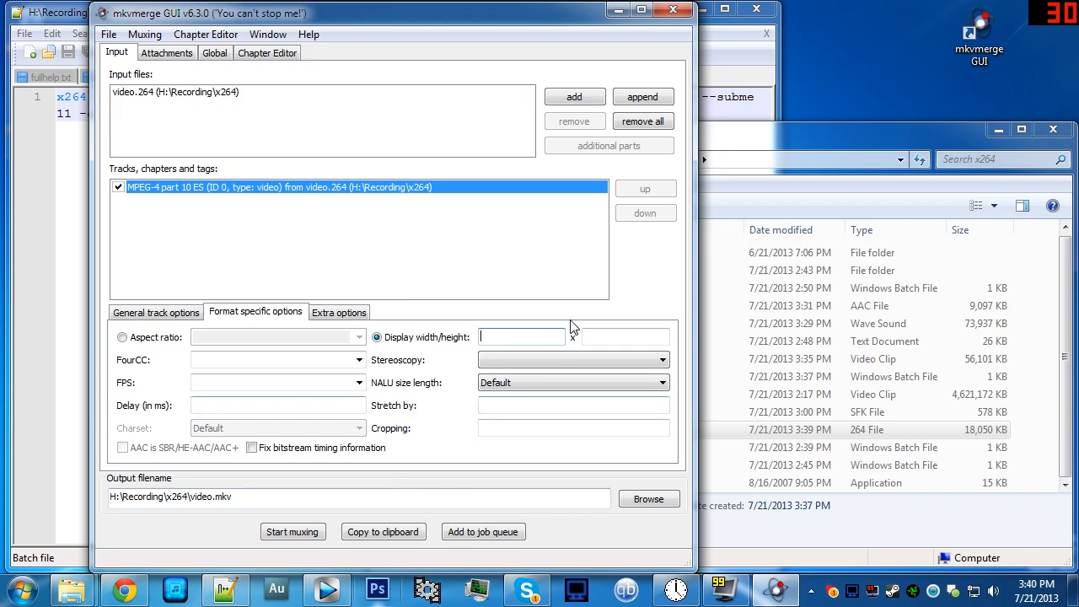
{"action": "left_click", "coordinate": [499, 336]}
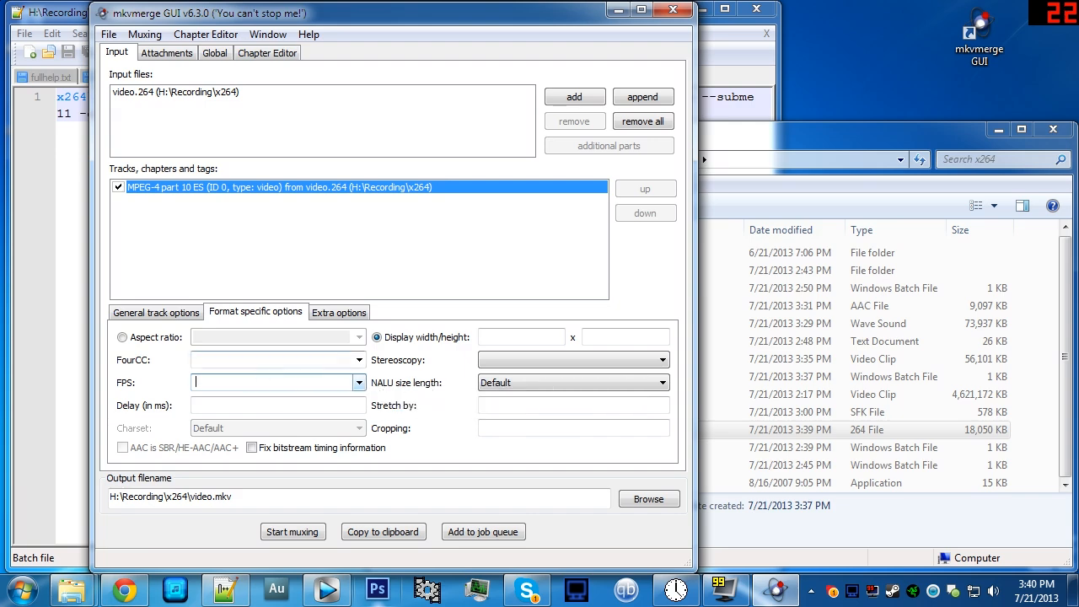
{"action": "left_click", "coordinate": [187, 314]}
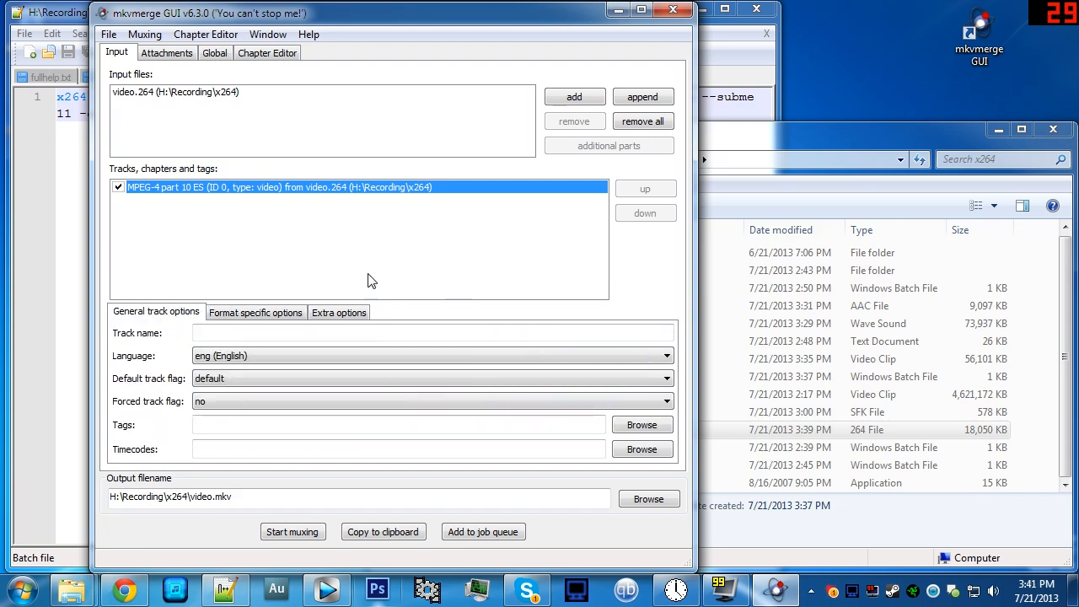
Add audio.aac from the x264 folder to the mkvmerge input files
{"action": "left_click", "coordinate": [736, 396]}
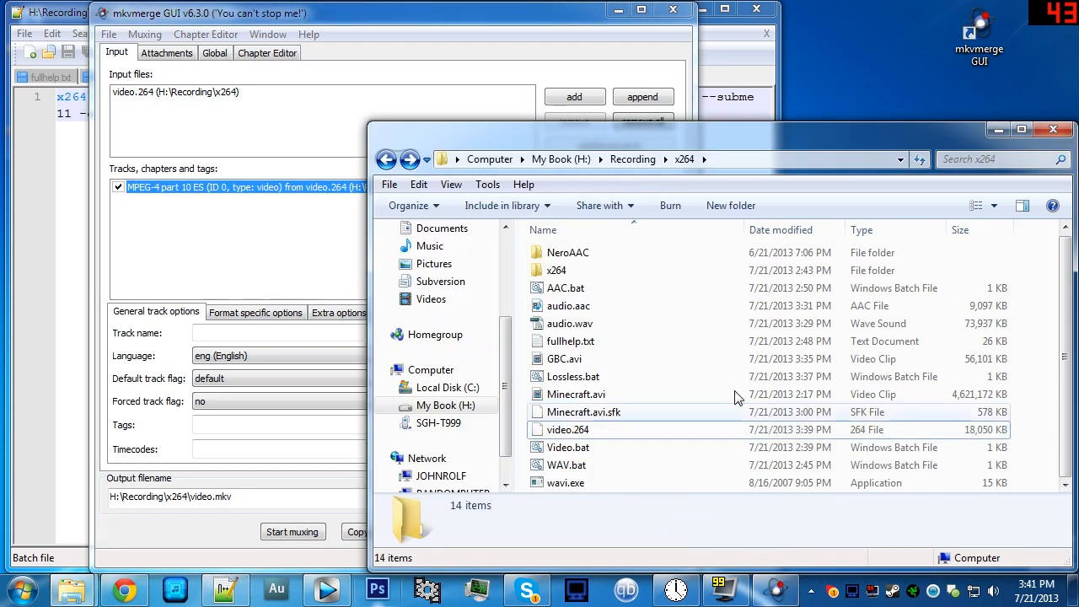
{"action": "left_click", "coordinate": [582, 306]}
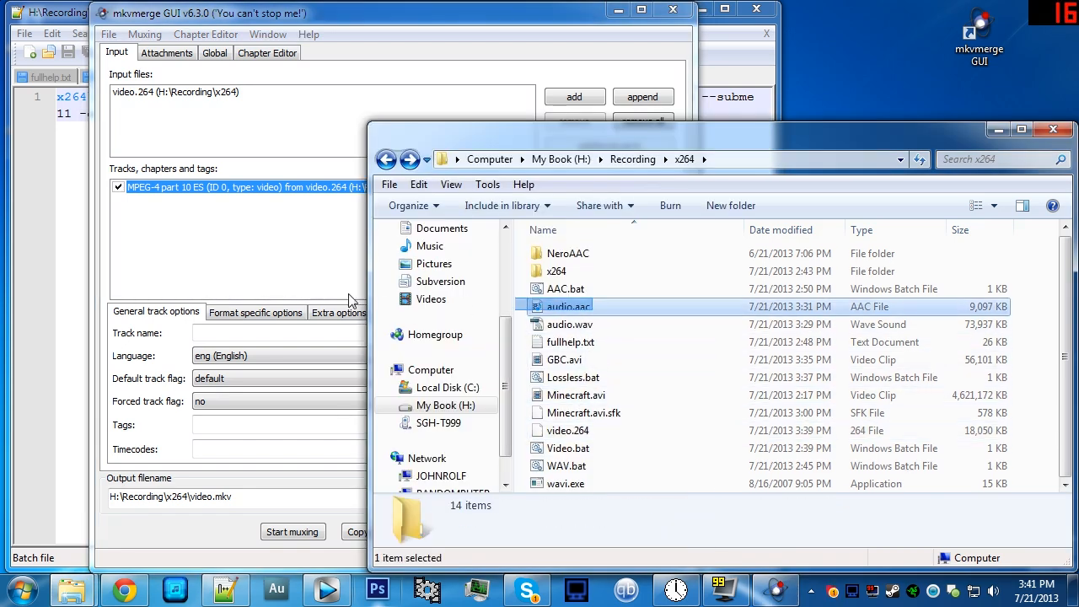
{"action": "left_click", "coordinate": [570, 325]}
{"action": "left_click_drag", "start_coordinate": [570, 308], "coordinate": [282, 261]}
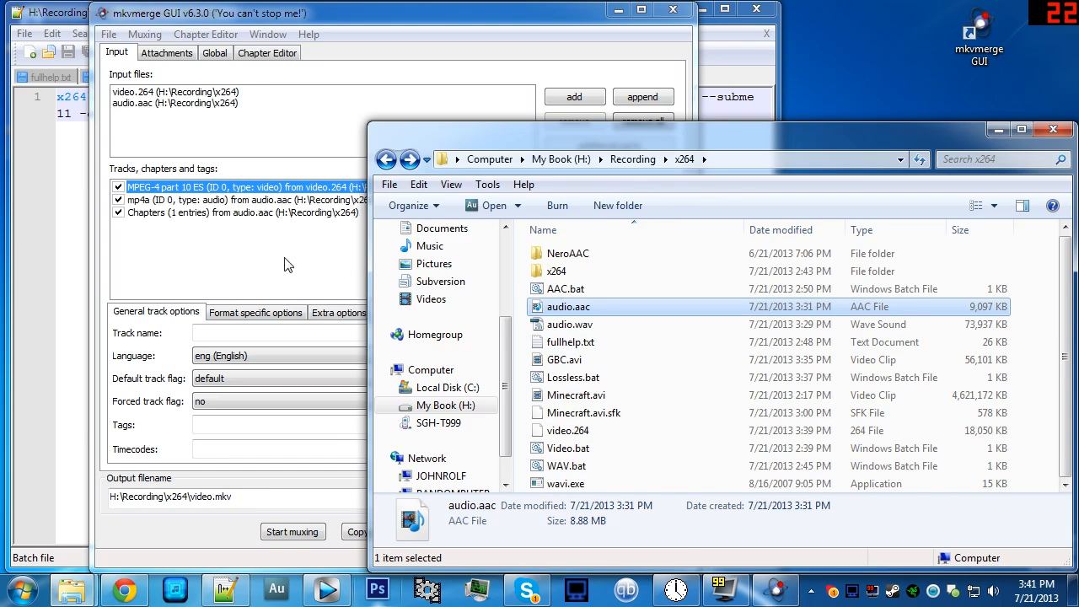
Examine the general and format-specific options of the audio.aac audio track and its chapters entry
{"action": "left_click", "coordinate": [278, 262]}
{"action": "left_click", "coordinate": [295, 201]}
{"action": "left_click", "coordinate": [277, 213]}
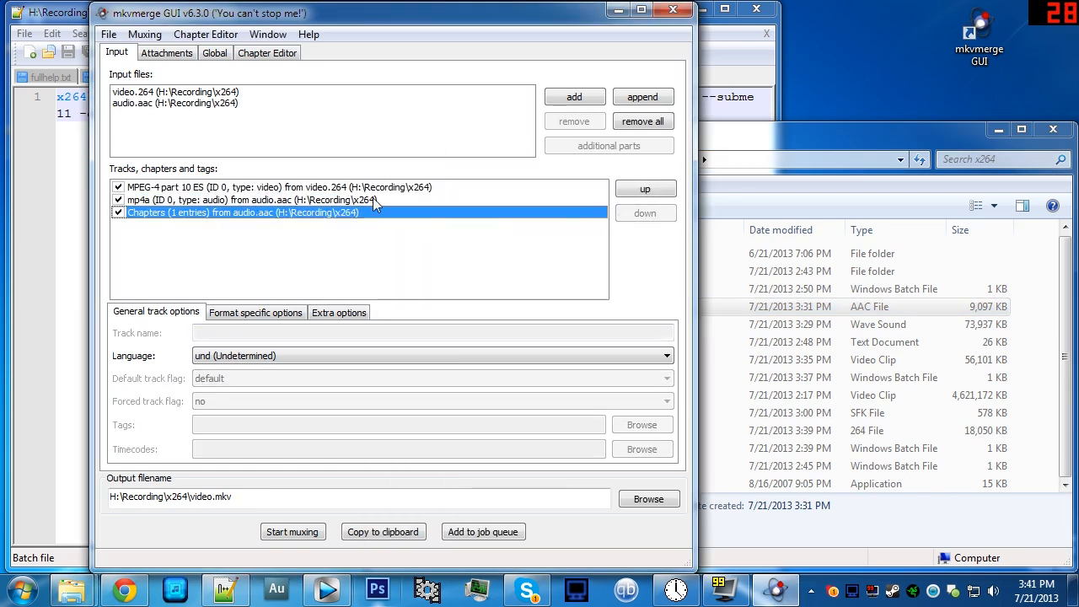
{"action": "left_click", "coordinate": [256, 314]}
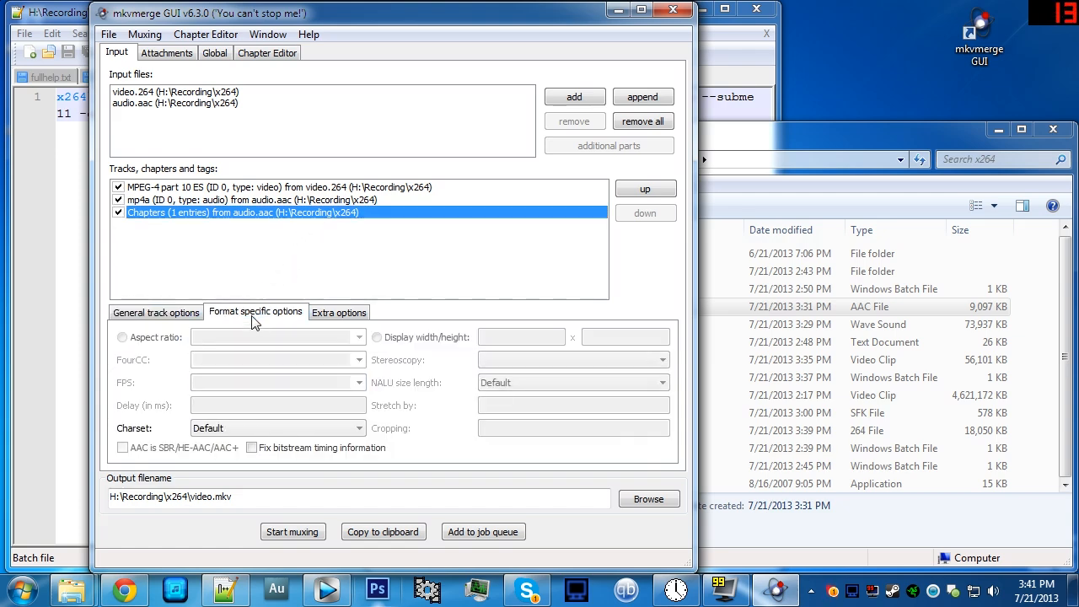
{"action": "left_click", "coordinate": [285, 202]}
{"action": "left_click", "coordinate": [269, 405]}
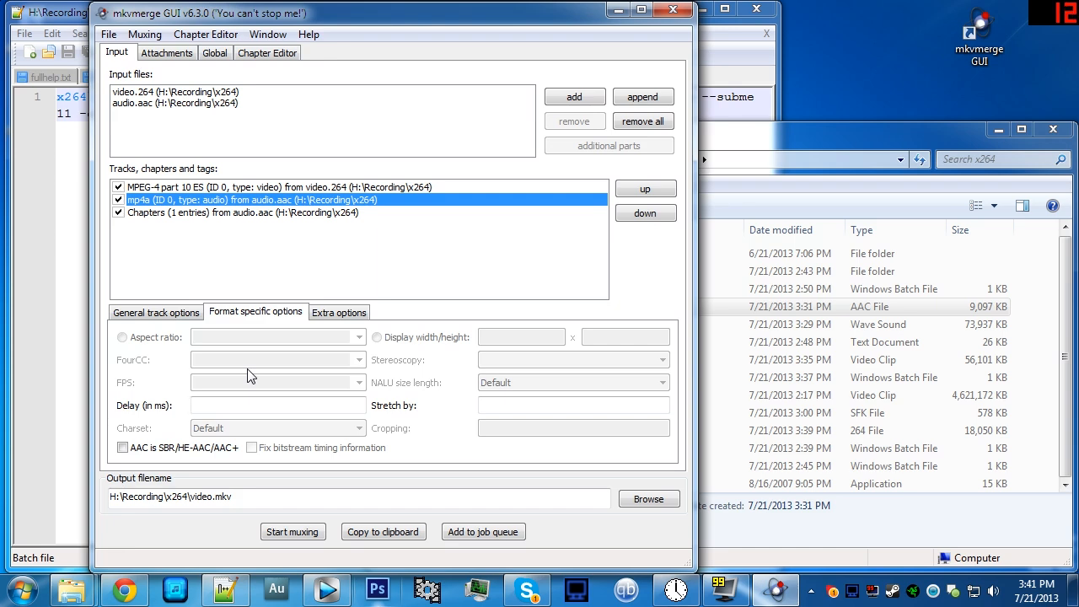
{"action": "left_click", "coordinate": [199, 310]}
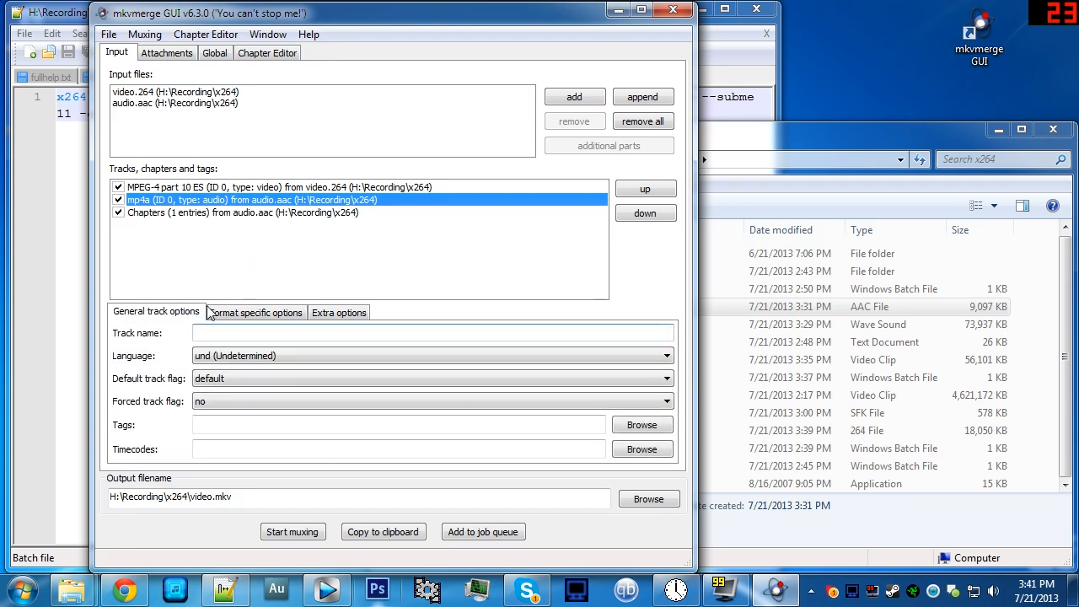
{"action": "left_click", "coordinate": [221, 314]}
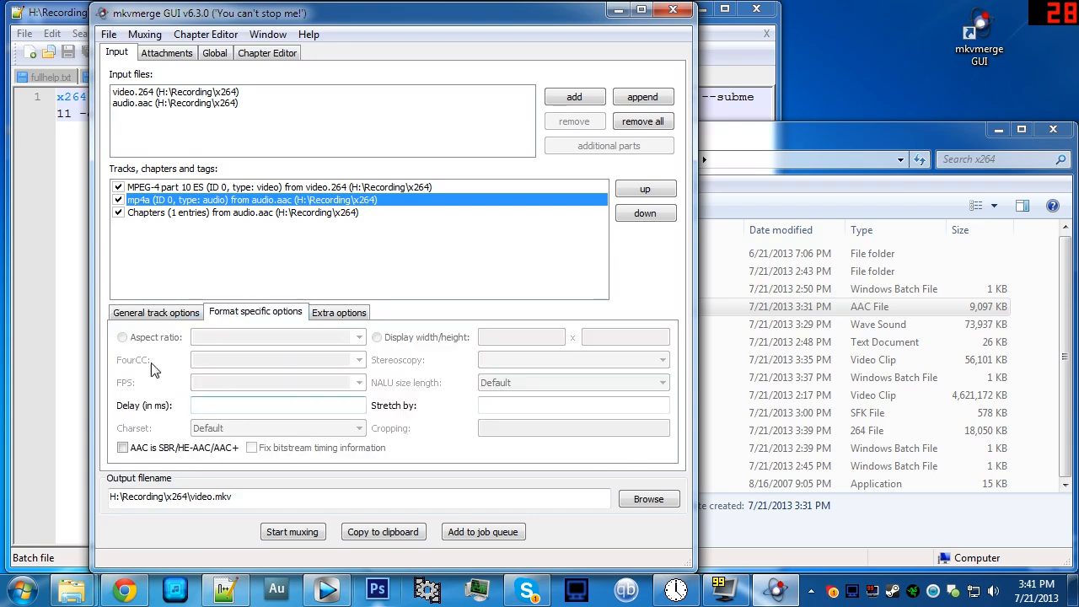
{"action": "left_click", "coordinate": [187, 312]}
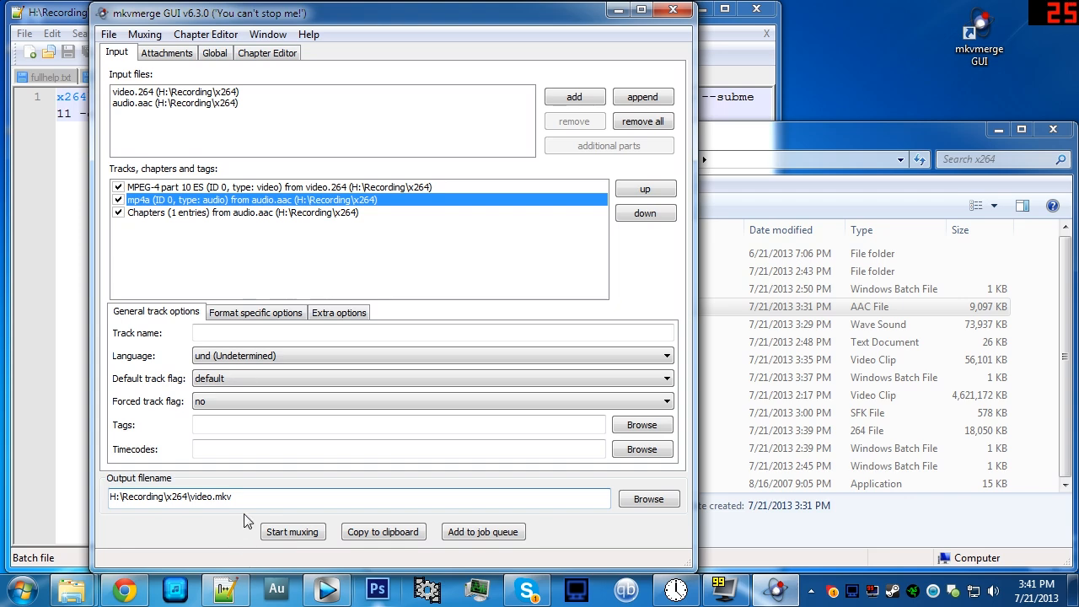
Mux the video and audio tracks into H:\Recording\x264\video.mkv and close the finished report
{"action": "left_click", "coordinate": [291, 532]}
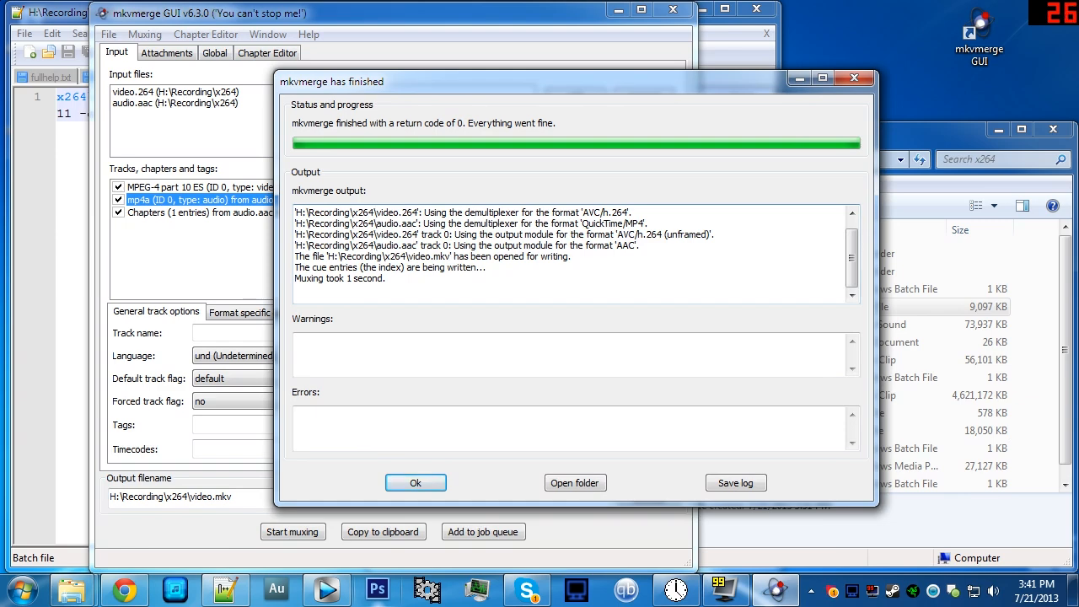
{"action": "left_click_drag", "start_coordinate": [387, 278], "coordinate": [295, 278]}
{"action": "left_click", "coordinate": [405, 291]}
{"action": "left_click", "coordinate": [418, 482]}
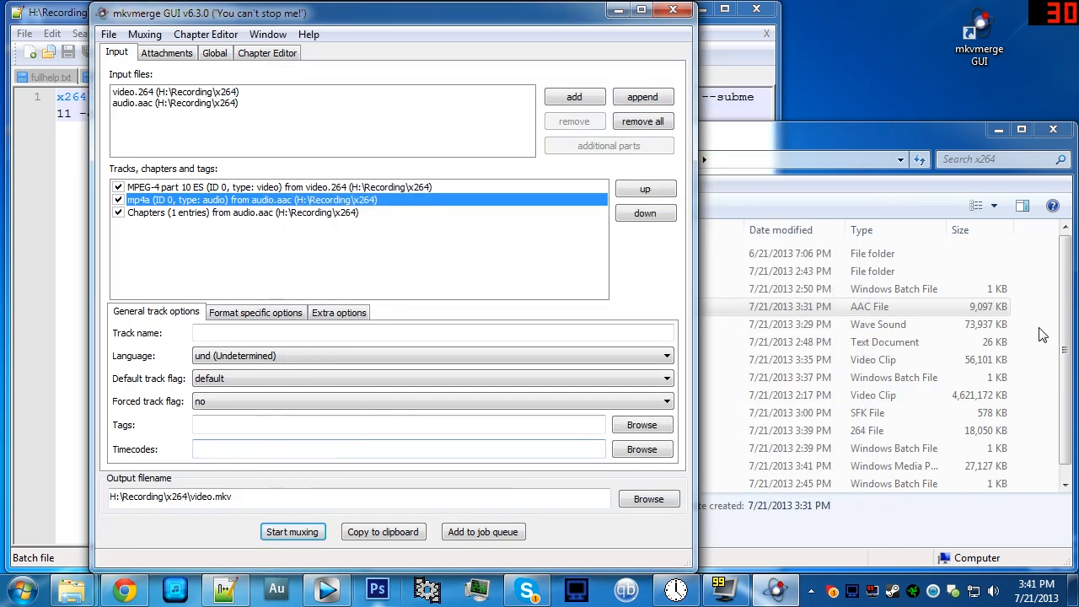
Compare the file size of video.mkv with those of video.264 and audio.aac in the x264 folder
{"action": "left_click", "coordinate": [1041, 335]}
{"action": "scroll", "coordinate": [1048, 332], "scroll_direction": "down", "scroll_amount": 1}
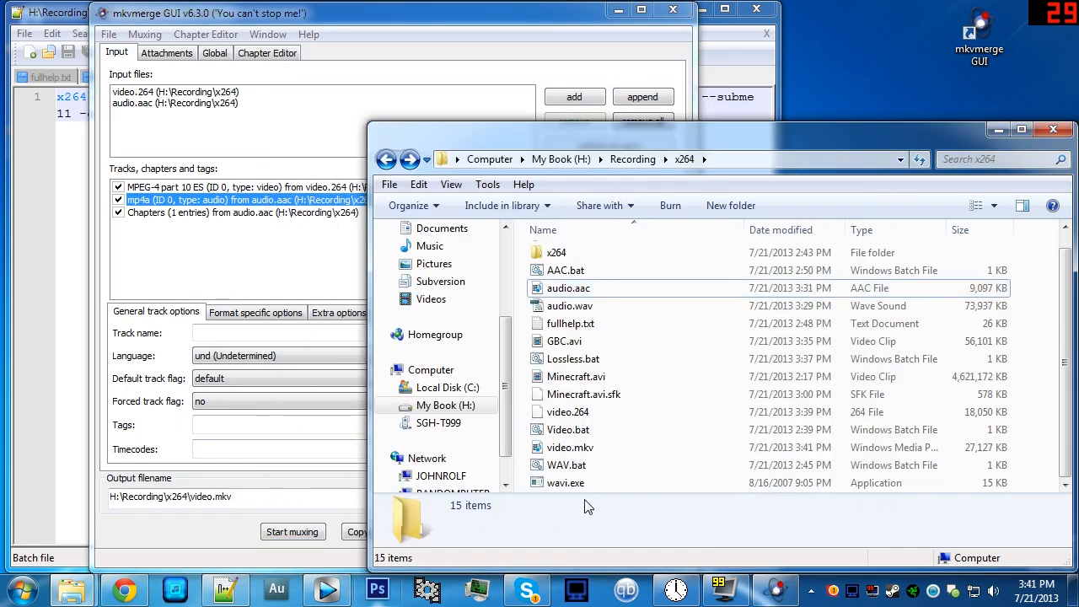
{"action": "left_click", "coordinate": [590, 449]}
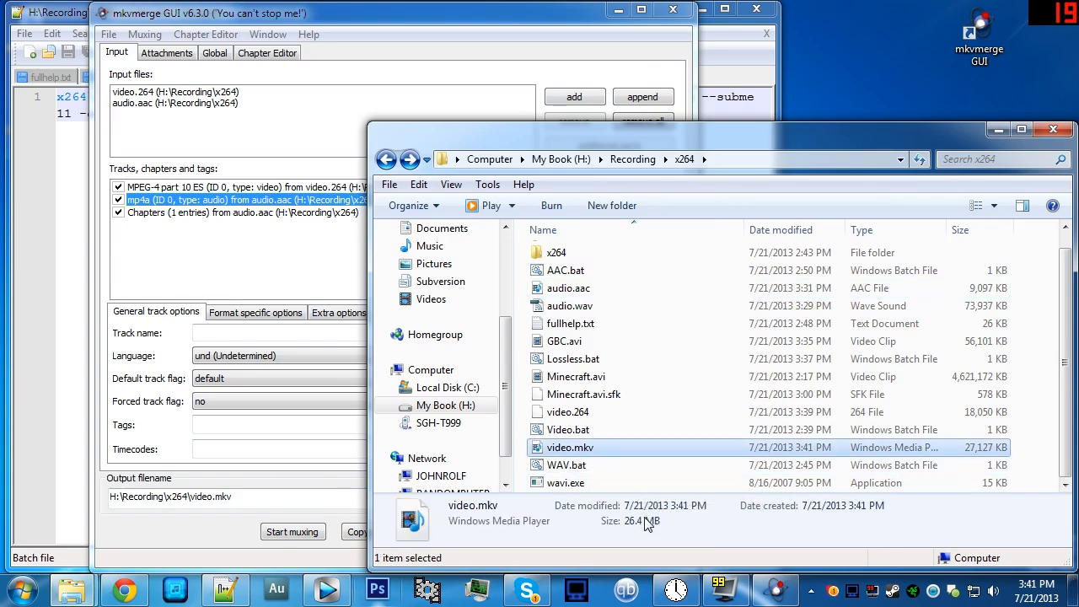
{"action": "left_click", "coordinate": [599, 412]}
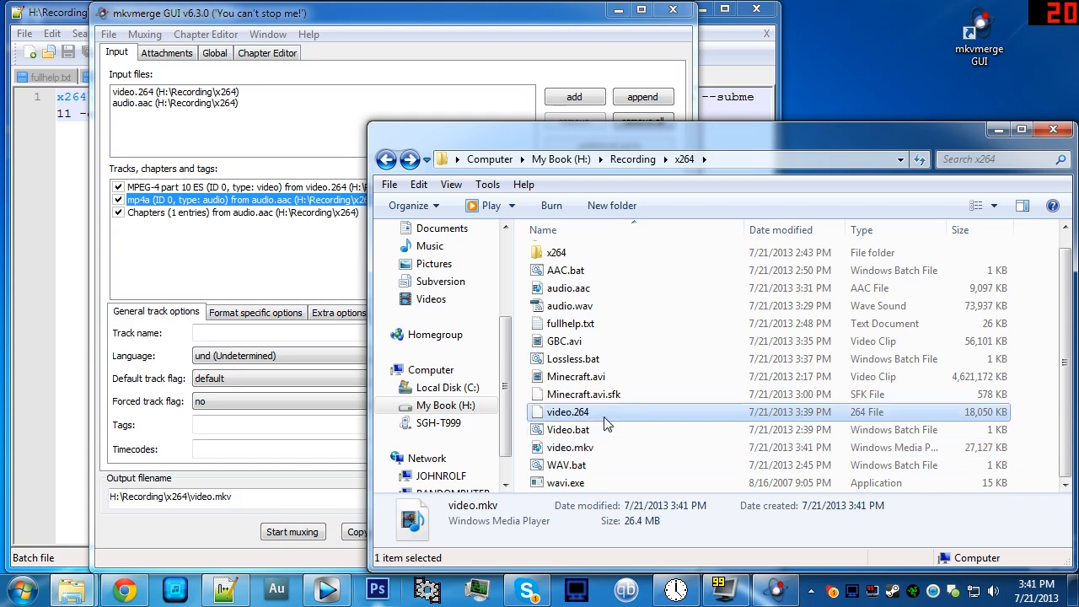
{"action": "left_click", "coordinate": [648, 290]}
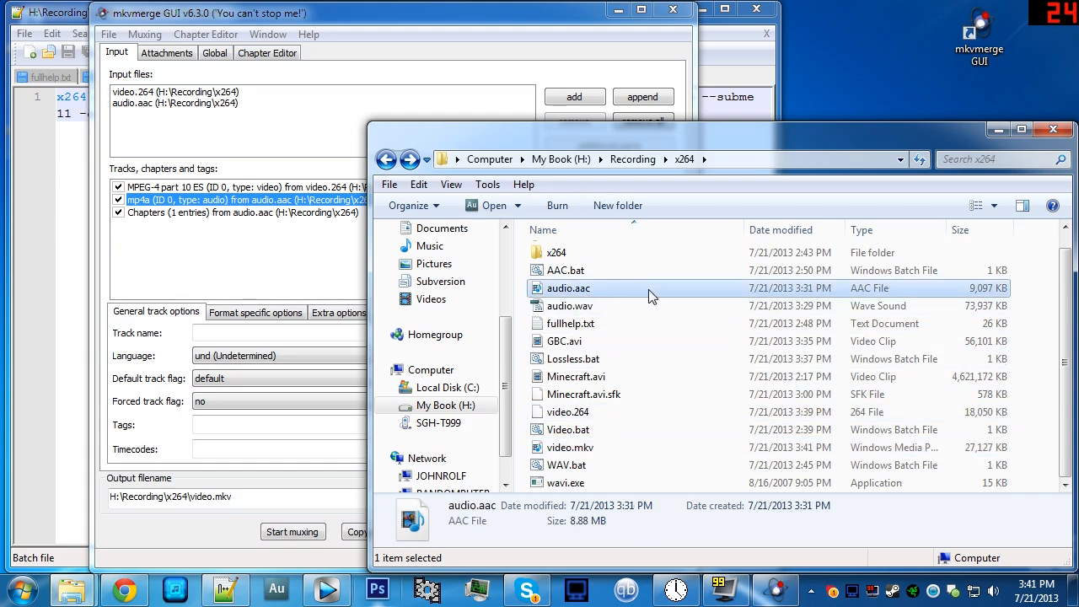
Play video.mkv from the x264 folder, mute its sound, and skip to about the middle of the video
{"action": "left_click", "coordinate": [576, 449]}
{"action": "double_click", "coordinate": [579, 450]}
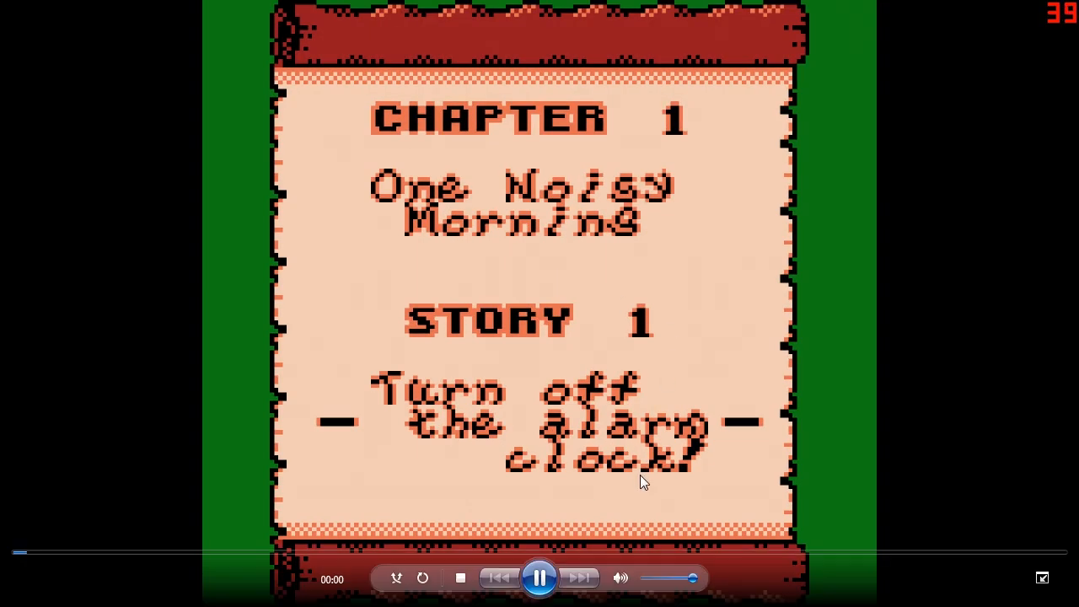
{"action": "left_click", "coordinate": [621, 577]}
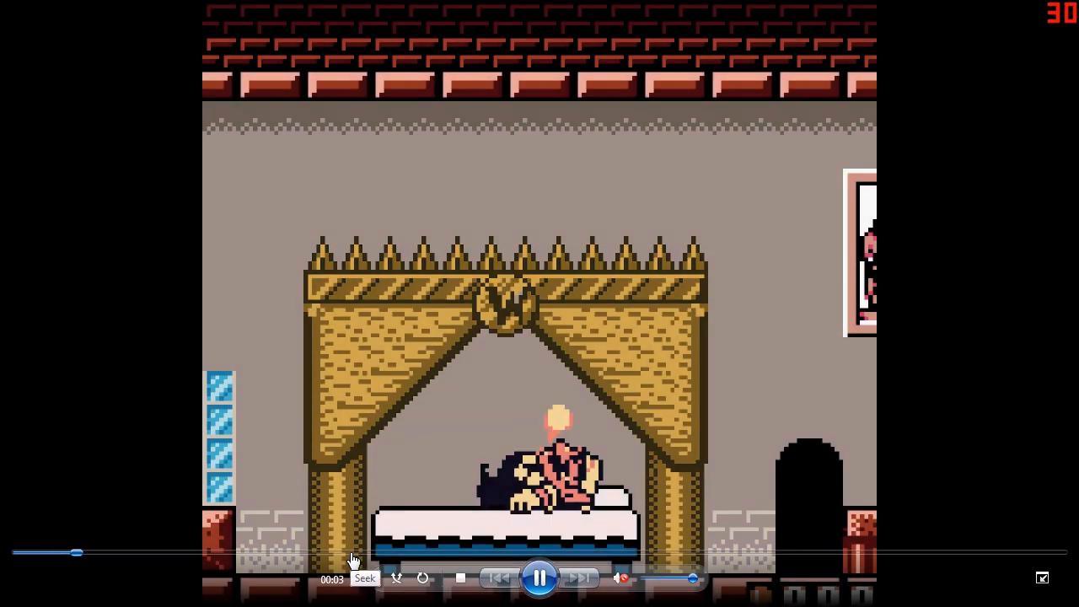
{"action": "left_click", "coordinate": [538, 553]}
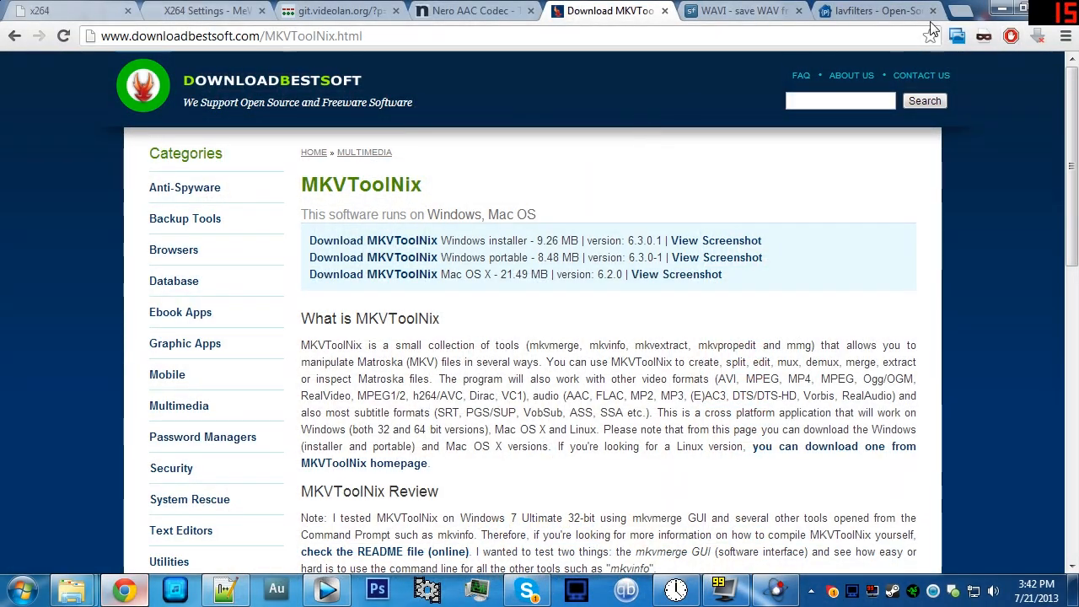
View the lavfilters project page in Chrome
{"action": "left_click", "coordinate": [860, 15]}
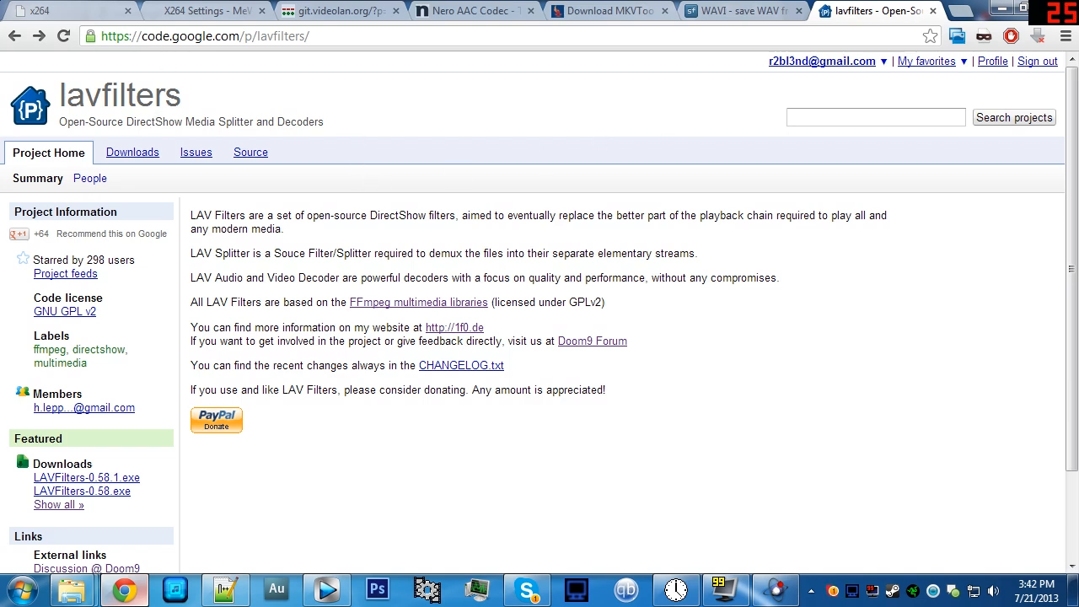
Highlight the lavfilters project page's web address in Chrome and return to the x264 folder
{"action": "left_click", "coordinate": [214, 38]}
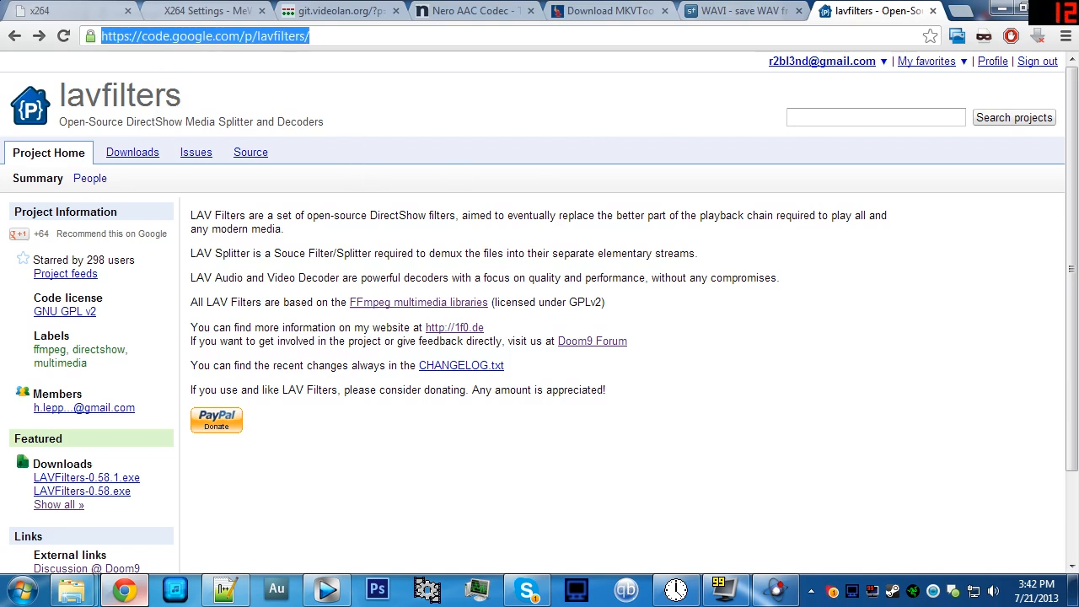
{"action": "left_click", "coordinate": [311, 37]}
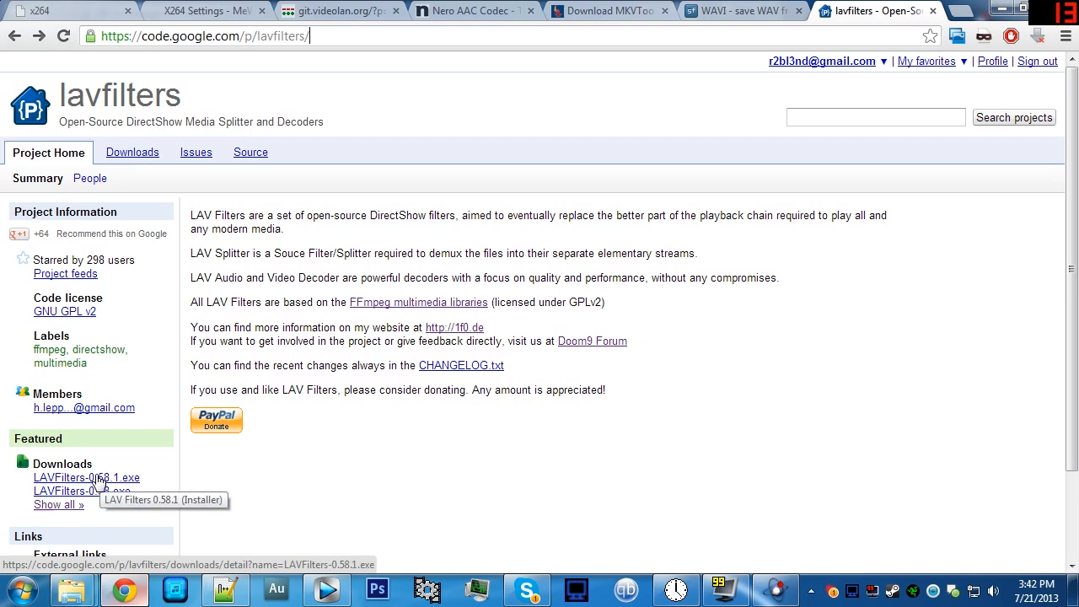
{"action": "left_click", "coordinate": [1001, 8]}
{"action": "left_click", "coordinate": [1018, 438]}
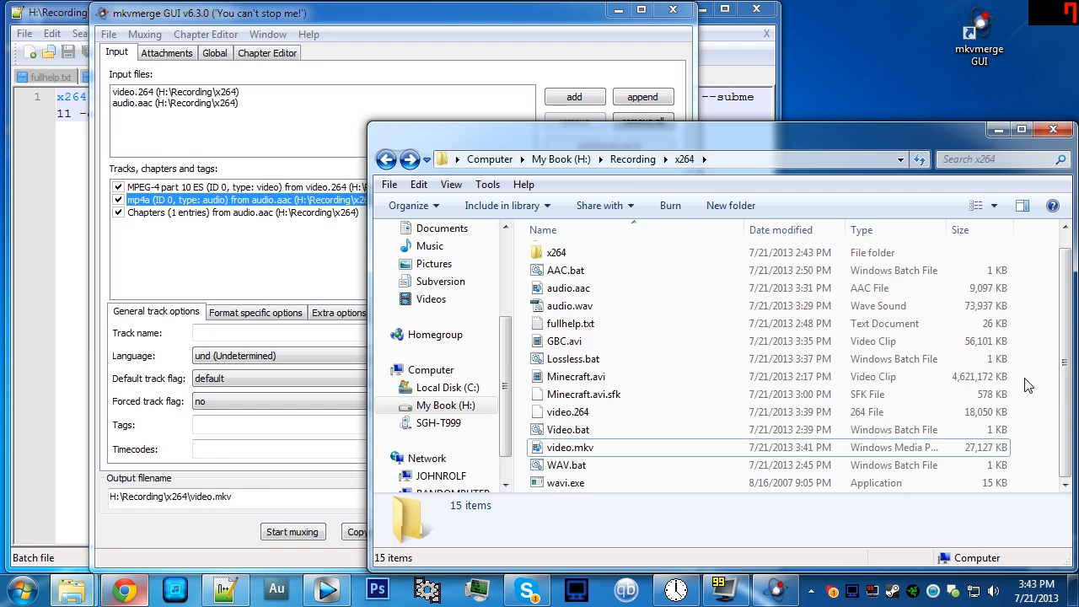
Rename video.mkv in the x264 folder as Wario Land II Encoding Test.mkv
{"action": "right_click", "coordinate": [574, 448]}
{"action": "left_click", "coordinate": [632, 536]}
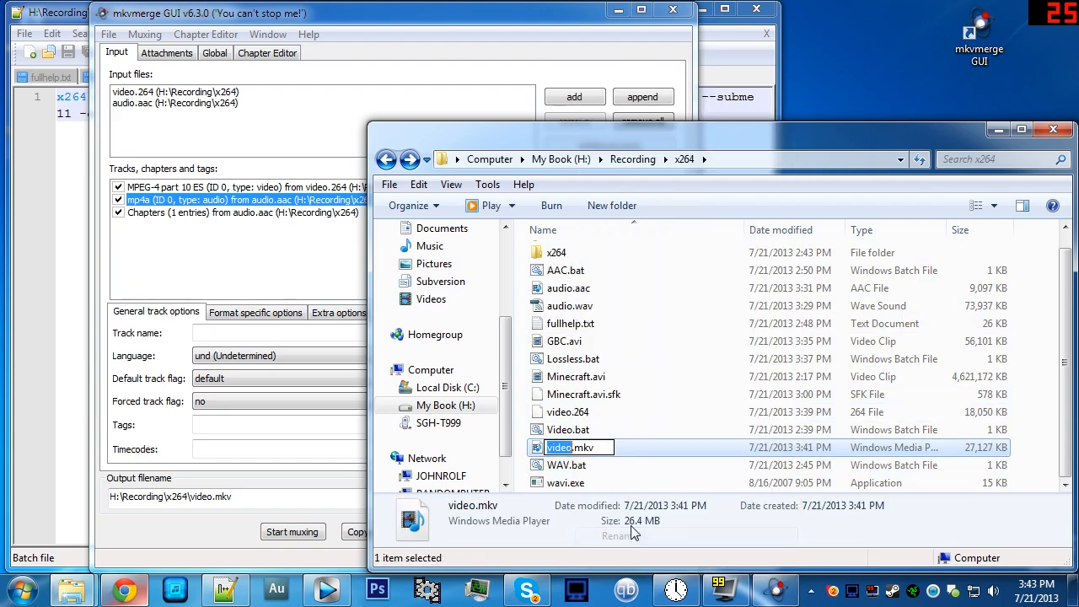
{"action": "type", "text": "Wario Land "}
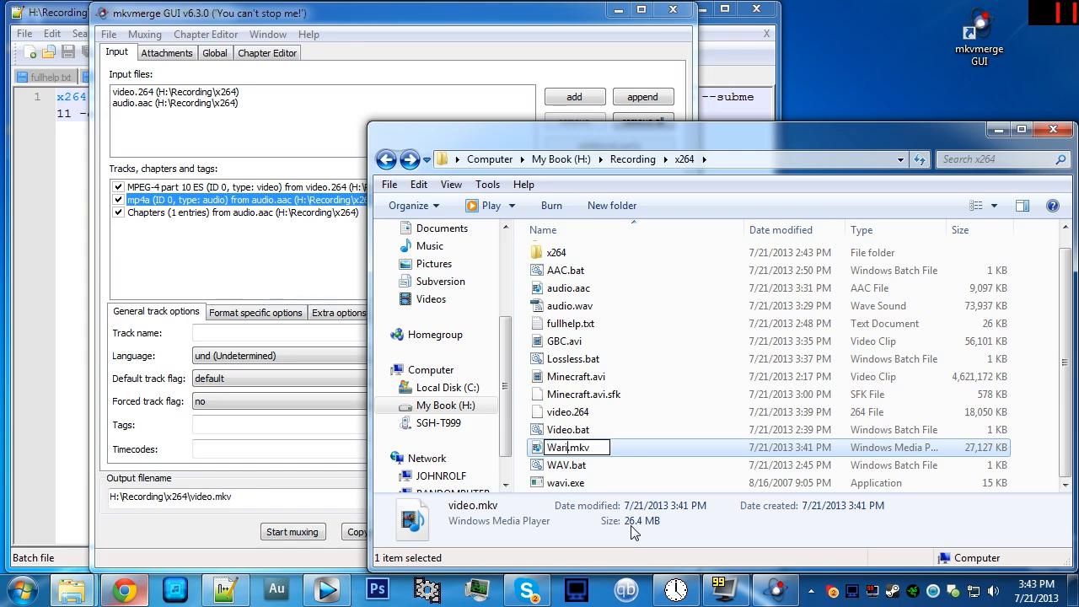
{"action": "type", "text": "II"}
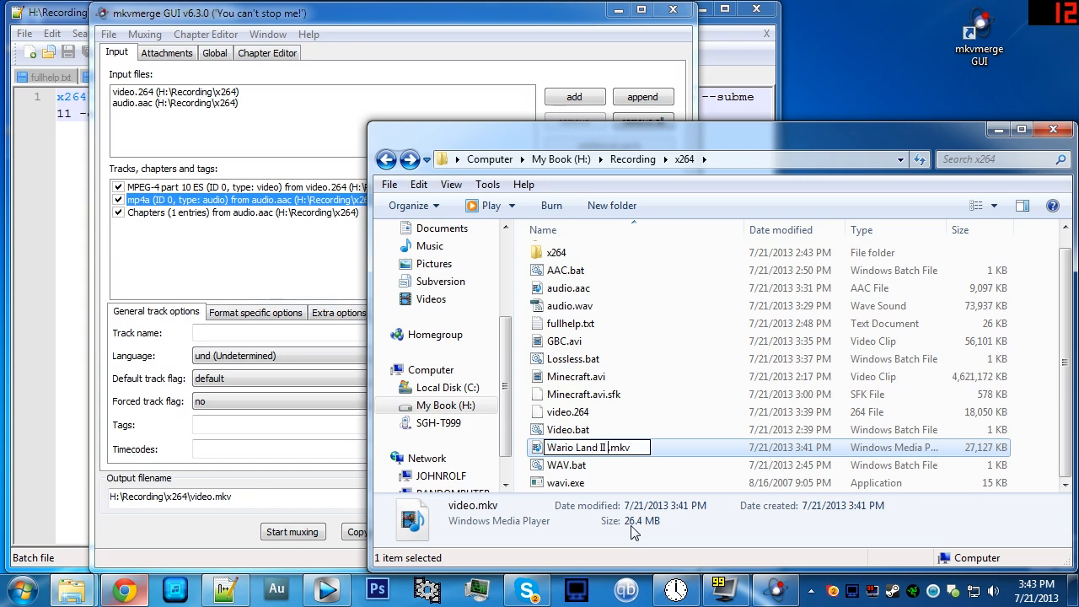
{"action": "type", "text": " Encoding Test"}
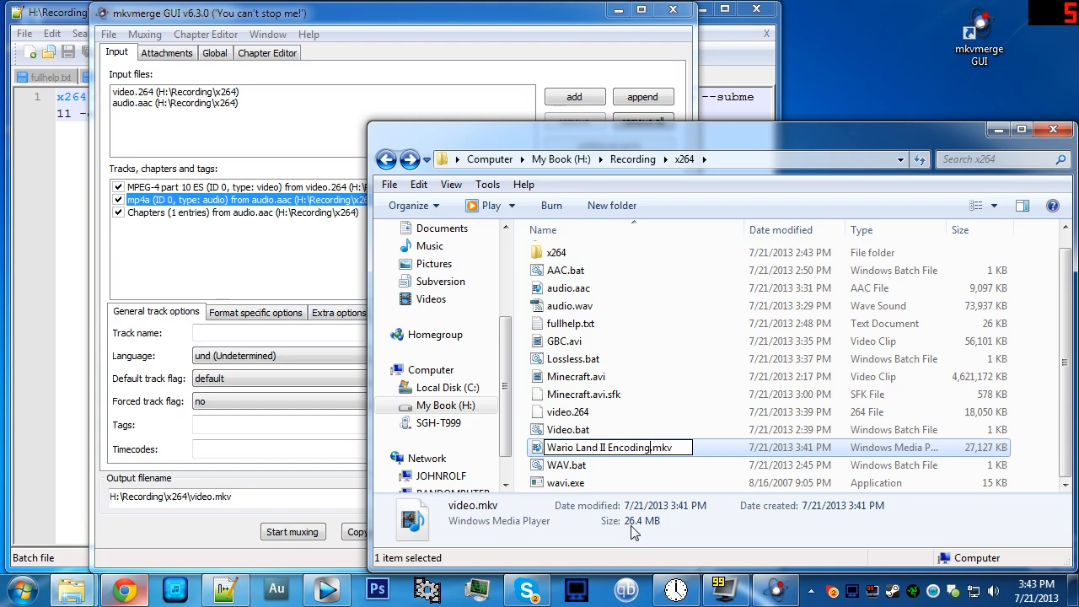
{"action": "key", "text": "Return"}
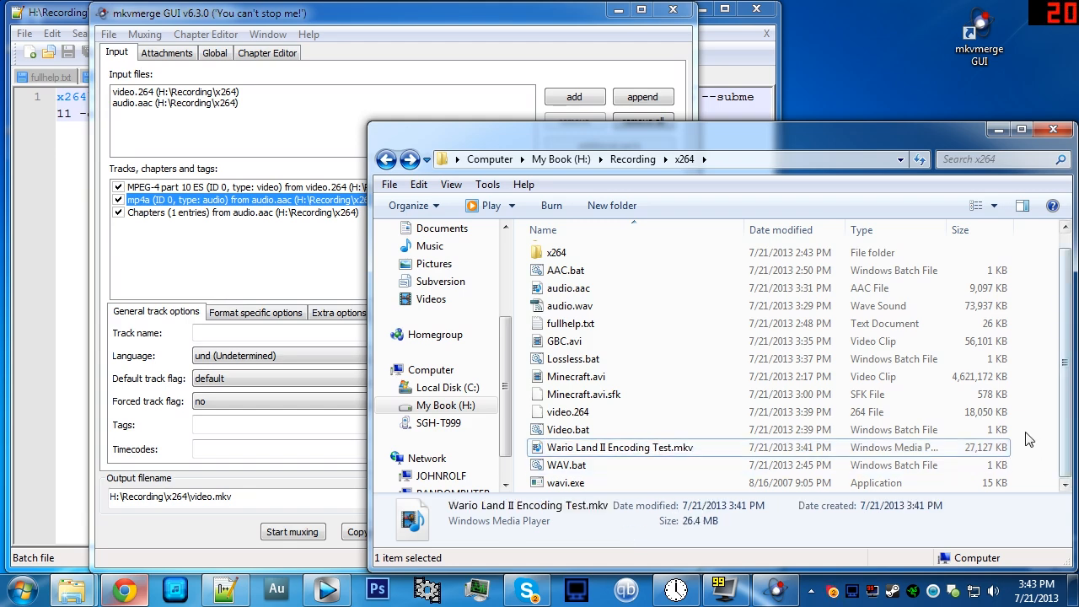
{"action": "left_click", "coordinate": [681, 454]}
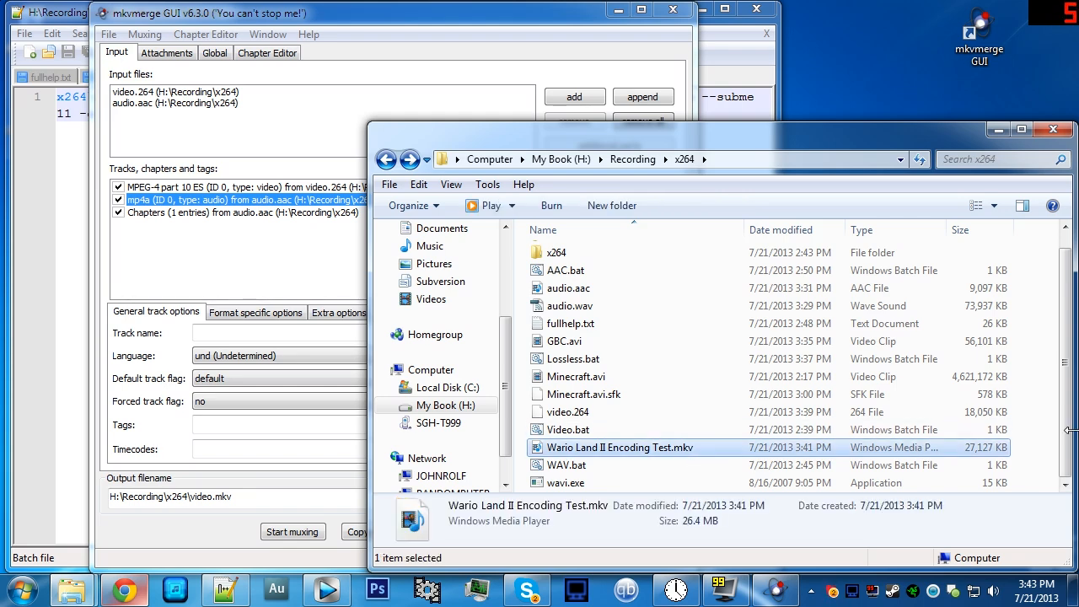
{"action": "left_click", "coordinate": [1039, 434]}
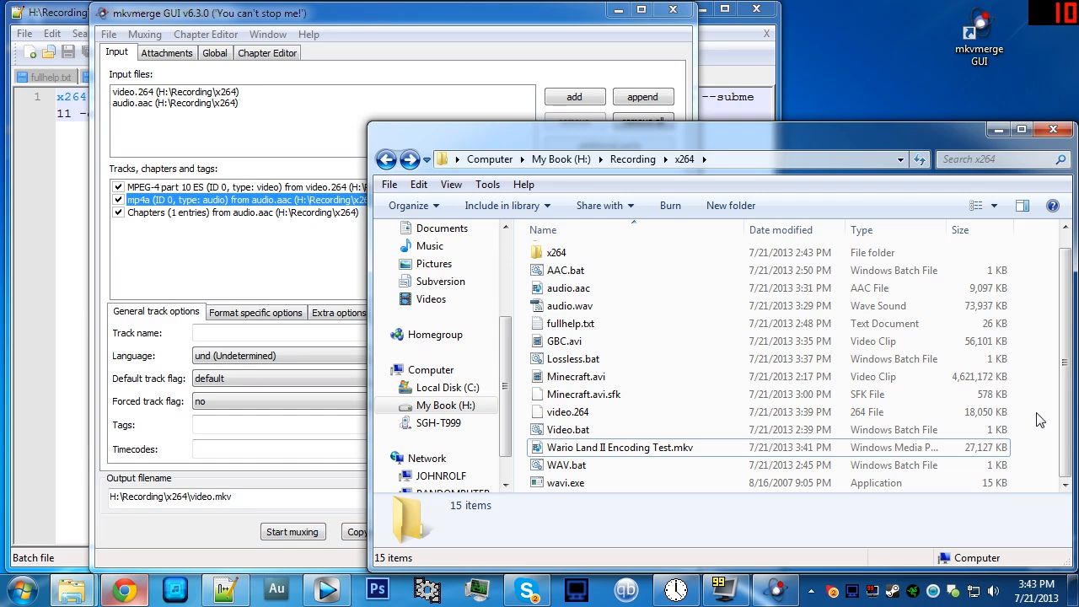
{"action": "left_click", "coordinate": [686, 448]}
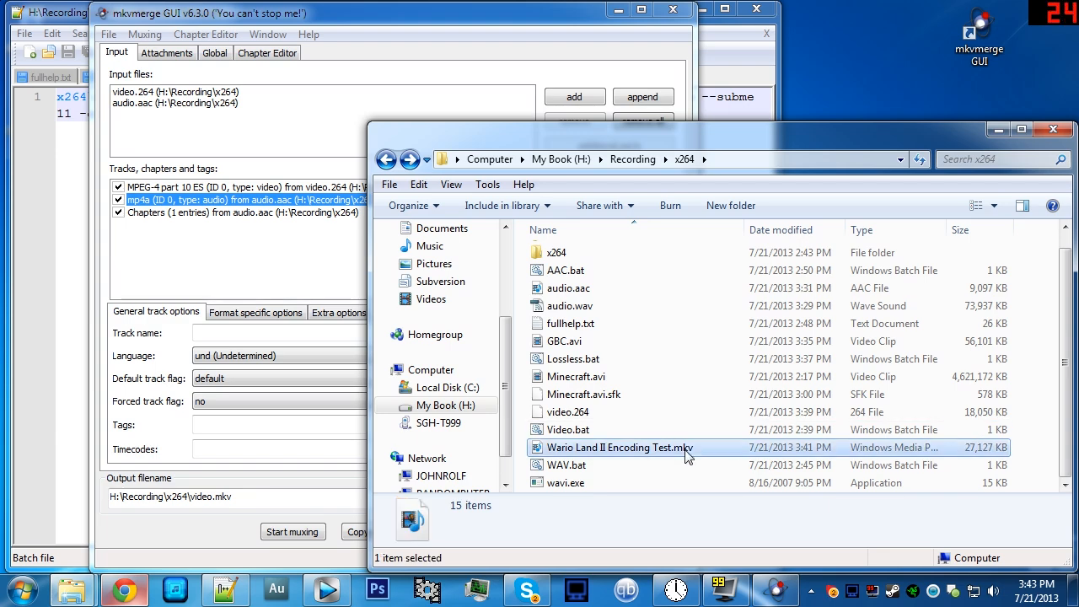
{"action": "left_click", "coordinate": [1052, 393]}
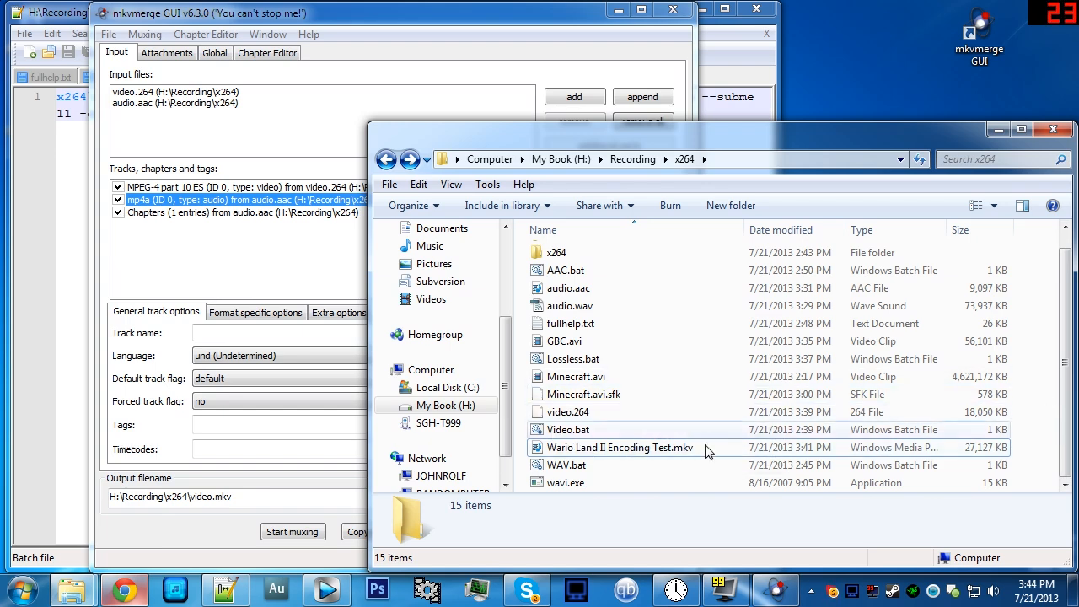
{"action": "left_click", "coordinate": [679, 450]}
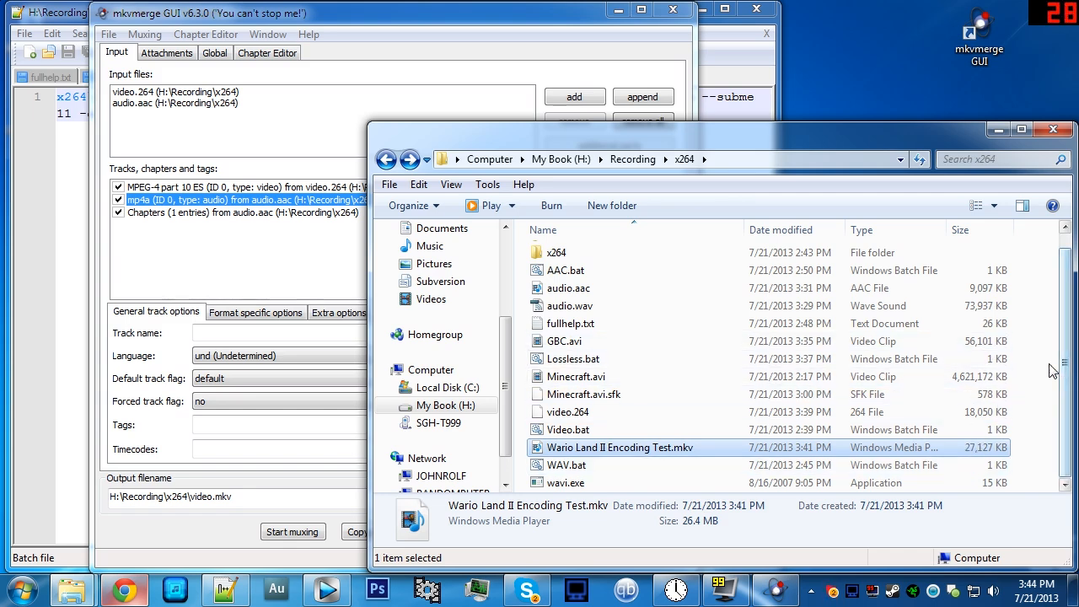
{"action": "left_click", "coordinate": [978, 359]}
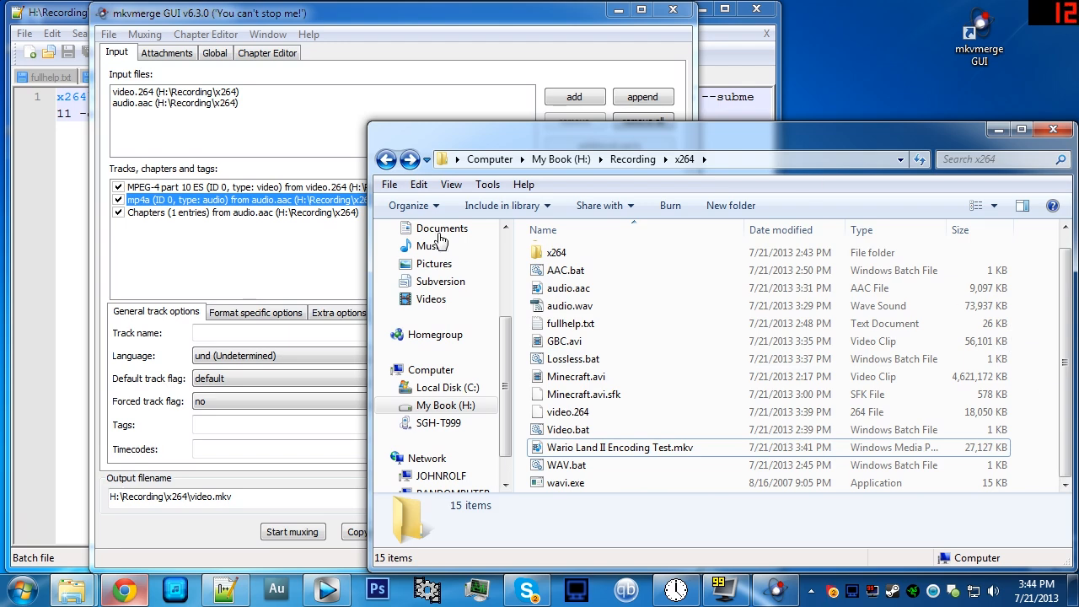
Search Google in a new Chrome tab for "avdvanced encoding youtube" and open the YouTube Help page on advanced encoding settings
{"action": "left_click", "coordinate": [124, 590]}
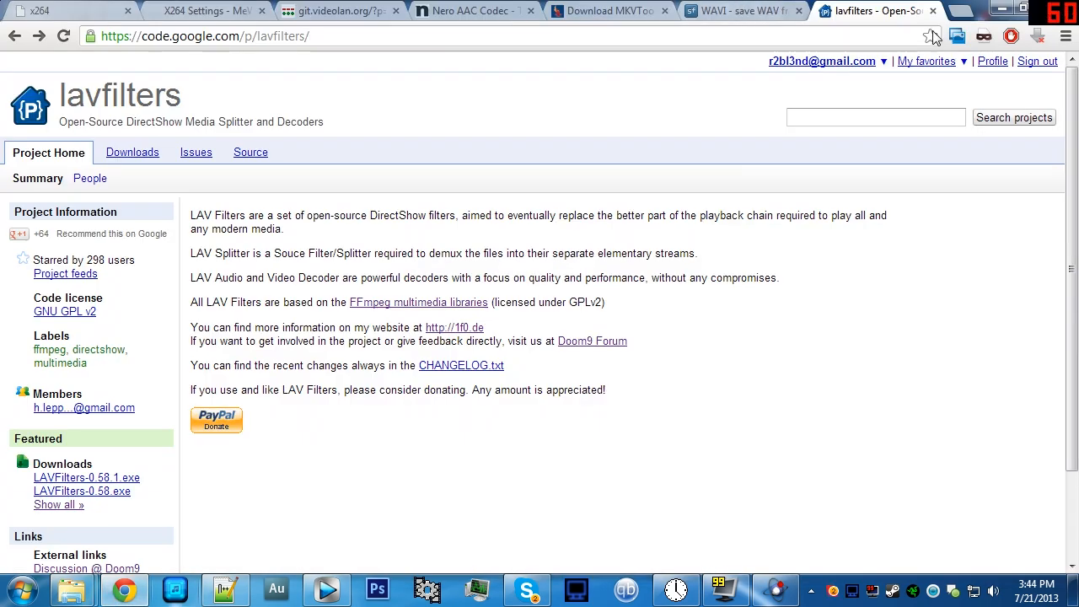
{"action": "left_click", "coordinate": [958, 12]}
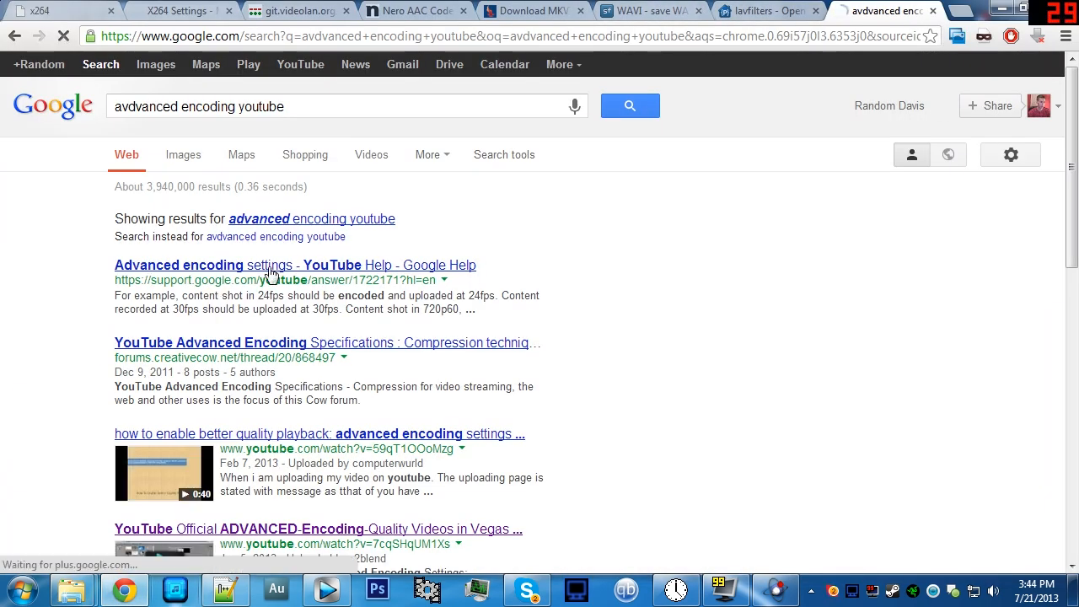
{"action": "left_click", "coordinate": [270, 266]}
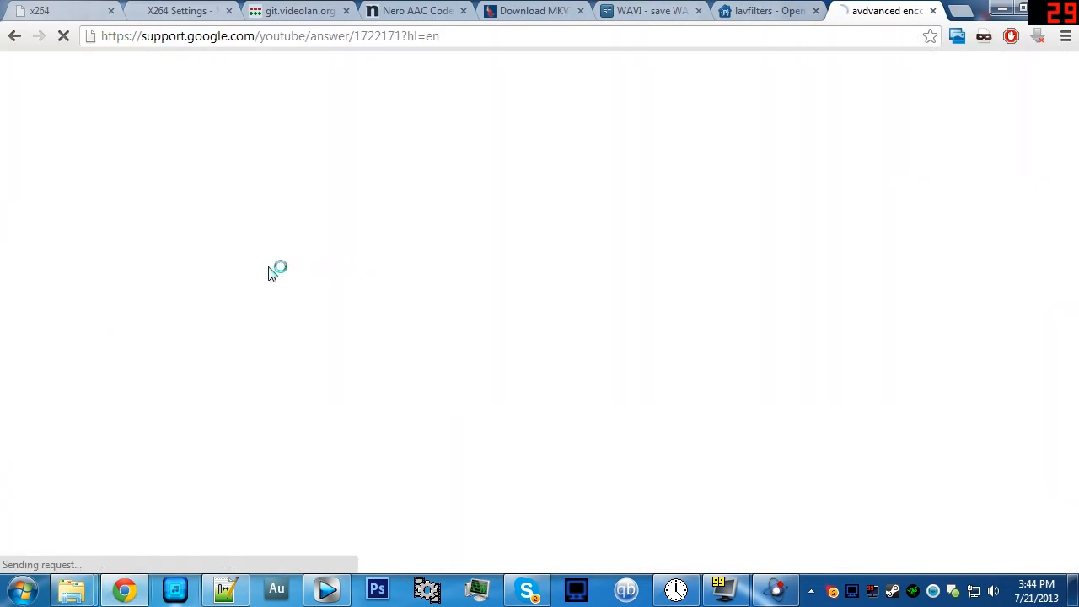
Examine the 1080p video bitrate recommended for high quality uploads and return to the x264 folder
{"action": "scroll", "coordinate": [341, 240], "scroll_direction": "down", "scroll_amount": 8}
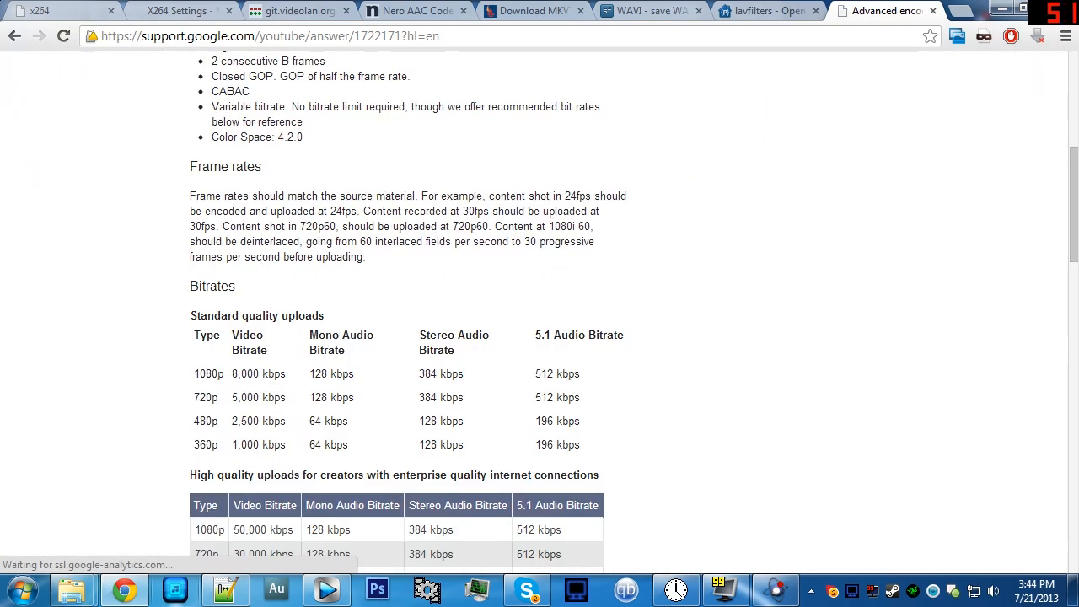
{"action": "scroll", "coordinate": [516, 287], "scroll_direction": "up", "scroll_amount": 1}
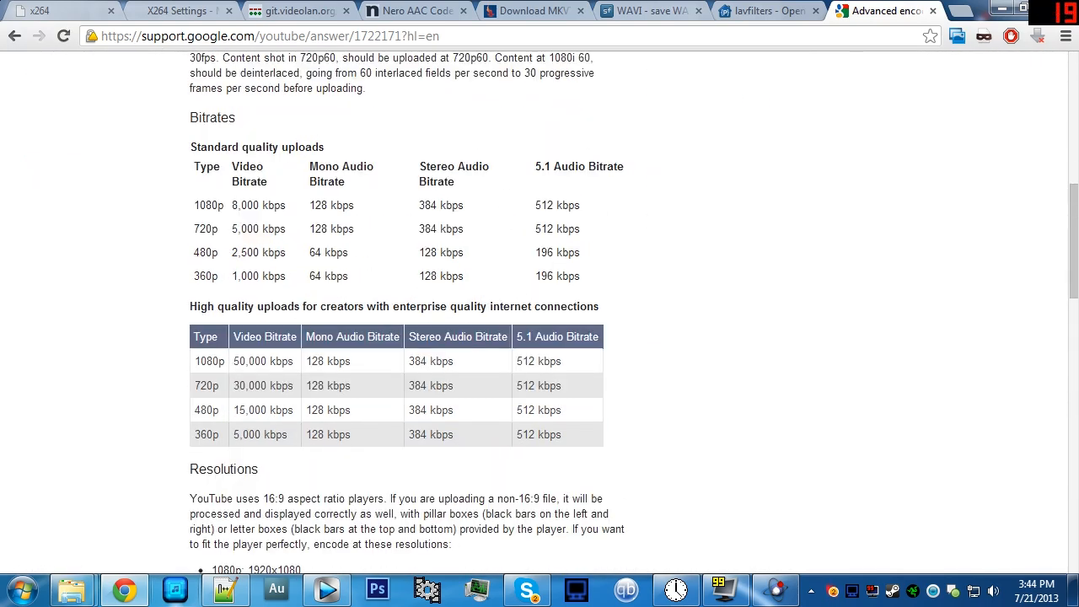
{"action": "triple_click", "coordinate": [253, 361]}
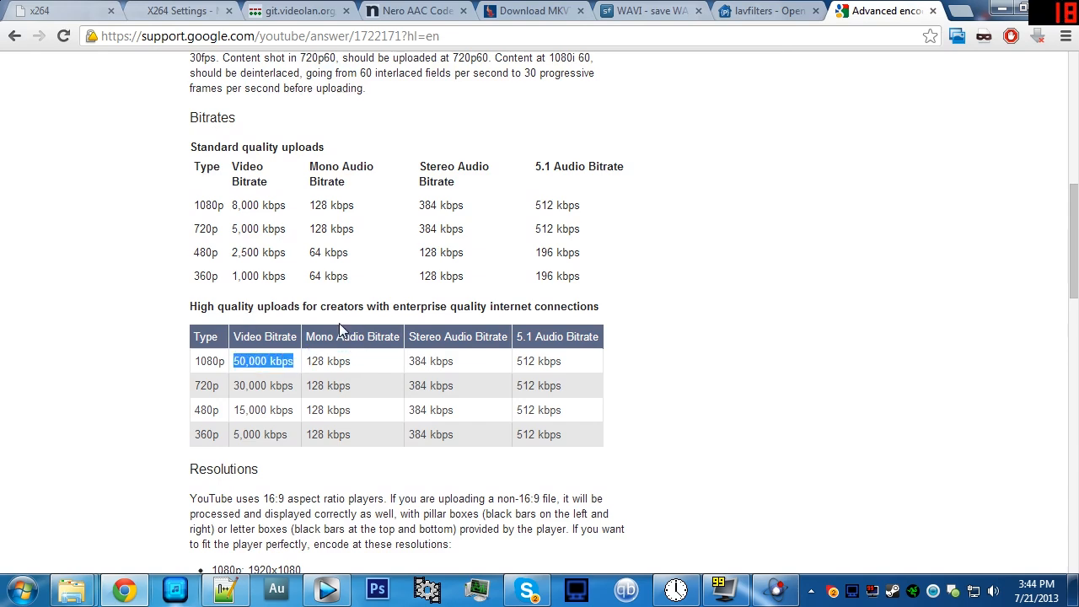
{"action": "left_click", "coordinate": [231, 365]}
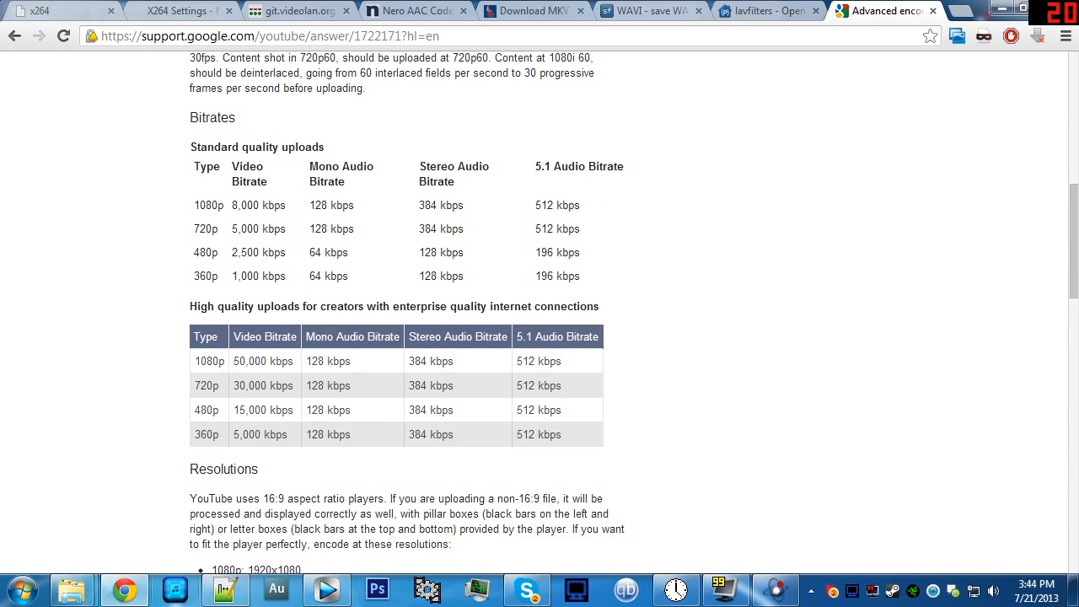
{"action": "left_click", "coordinate": [998, 9]}
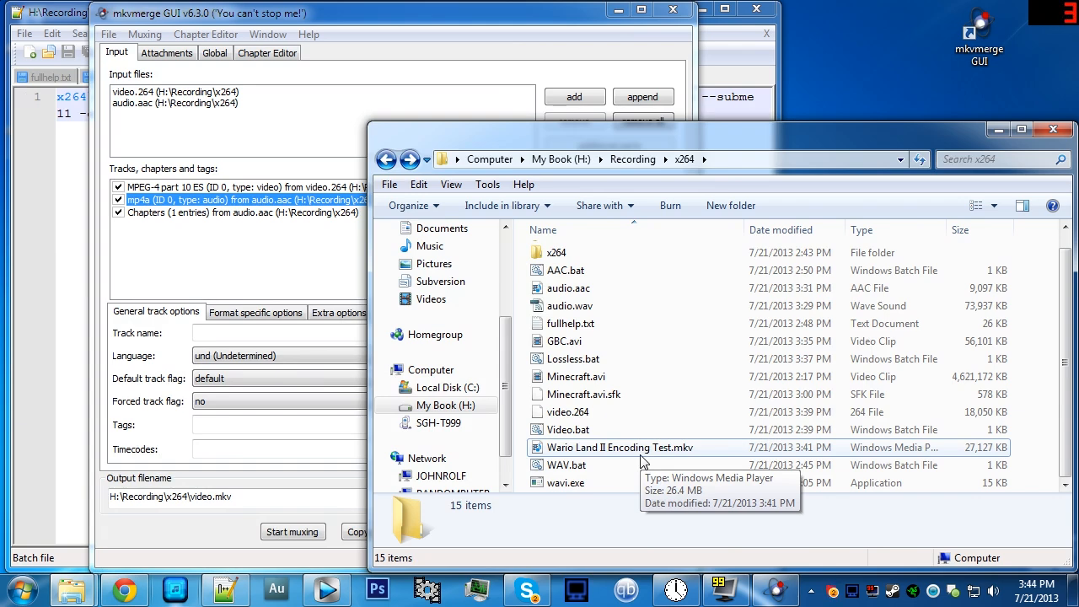
{"action": "left_click", "coordinate": [646, 448]}
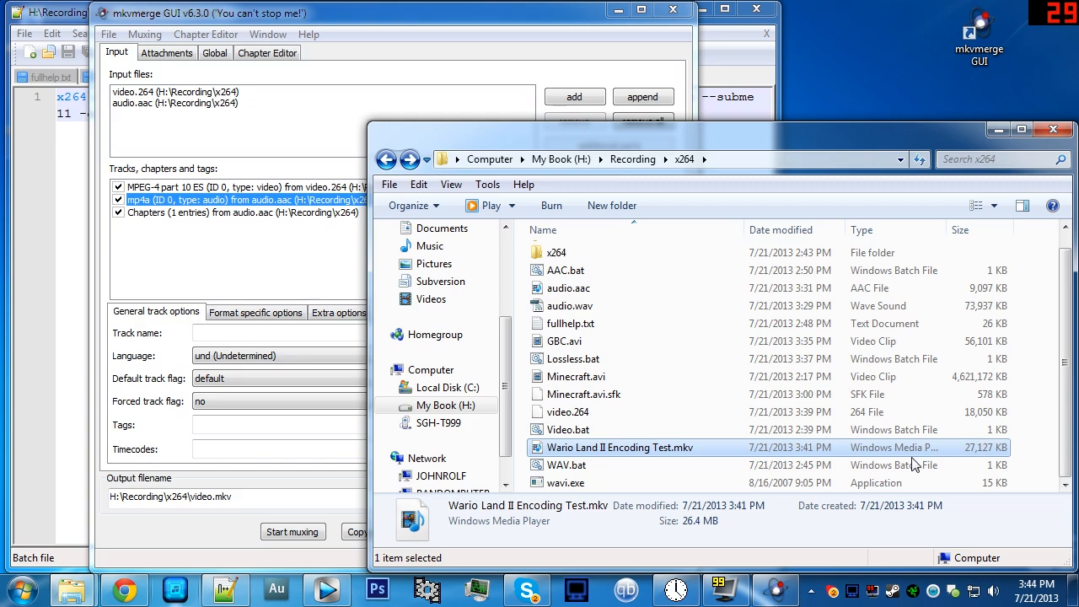
{"action": "left_click", "coordinate": [1050, 400]}
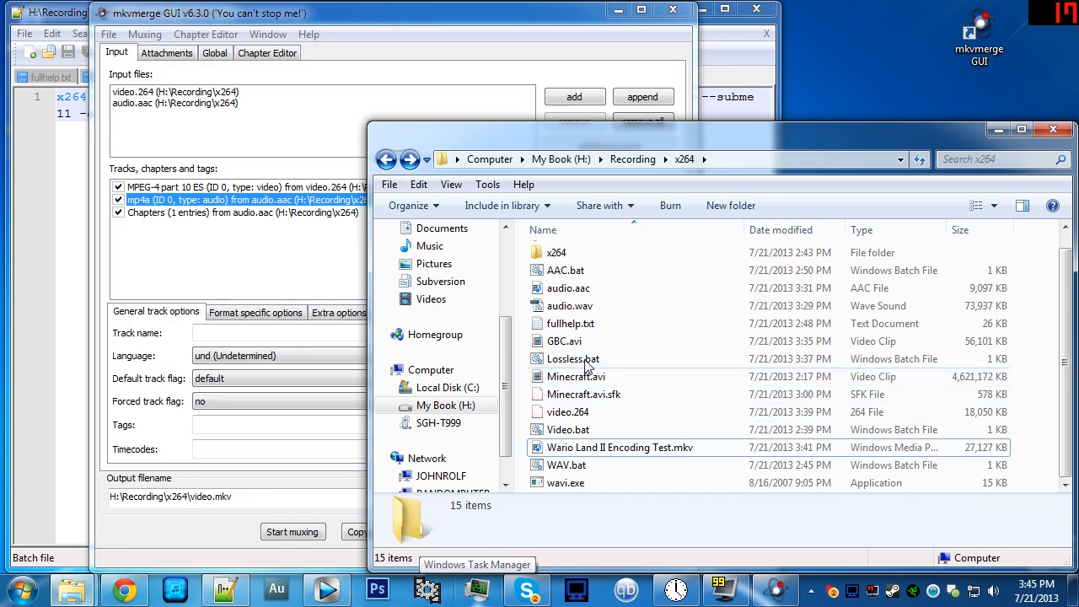
{"action": "left_click", "coordinate": [582, 378]}
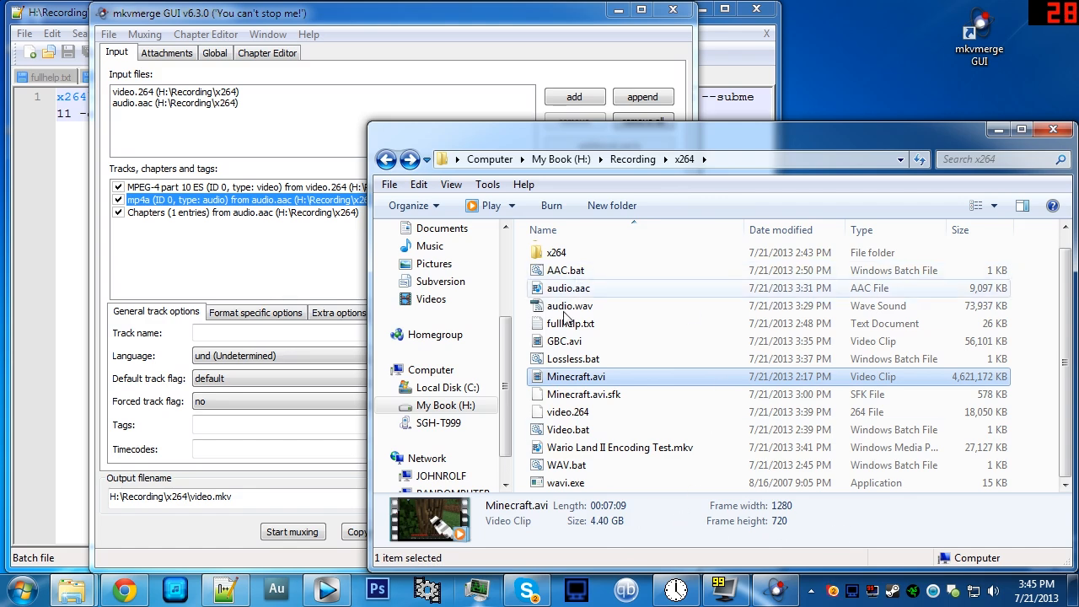
{"action": "left_click", "coordinate": [582, 289]}
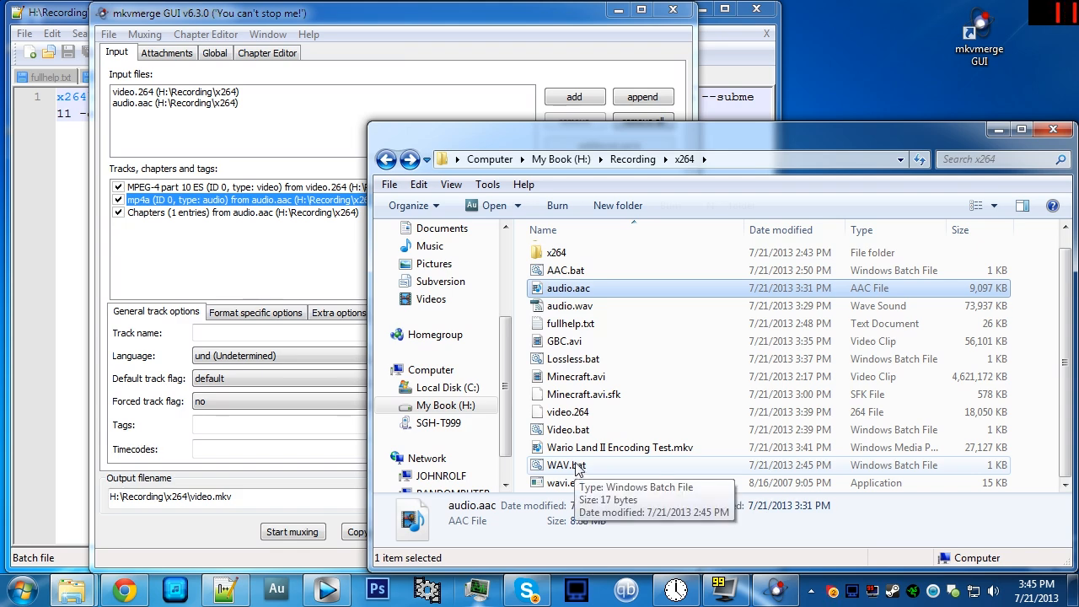
{"action": "left_click", "coordinate": [581, 290], "text": "ctrl"}
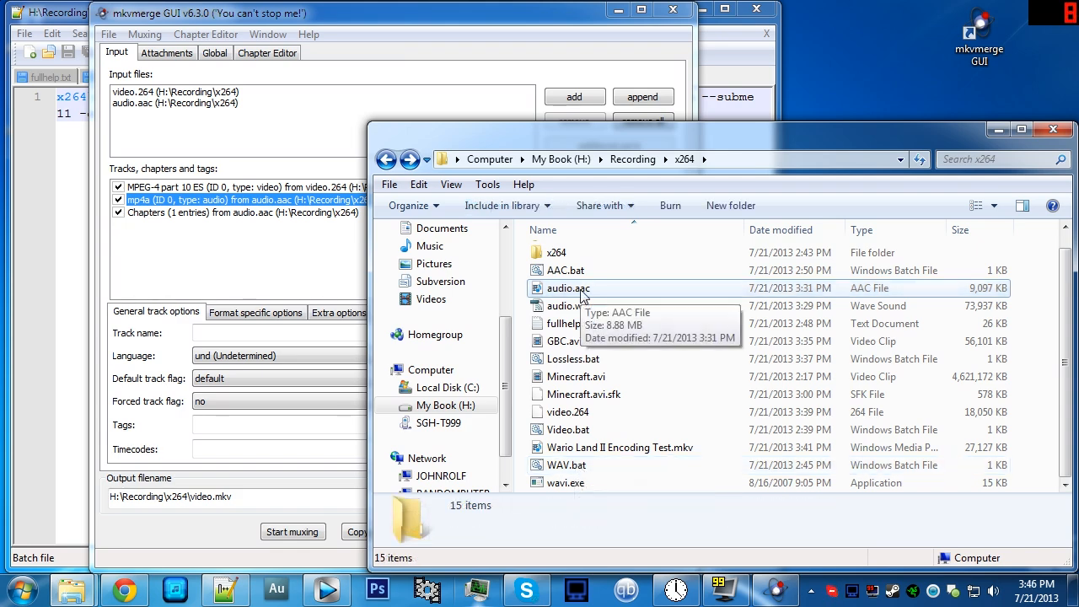
{"action": "left_click", "coordinate": [581, 290]}
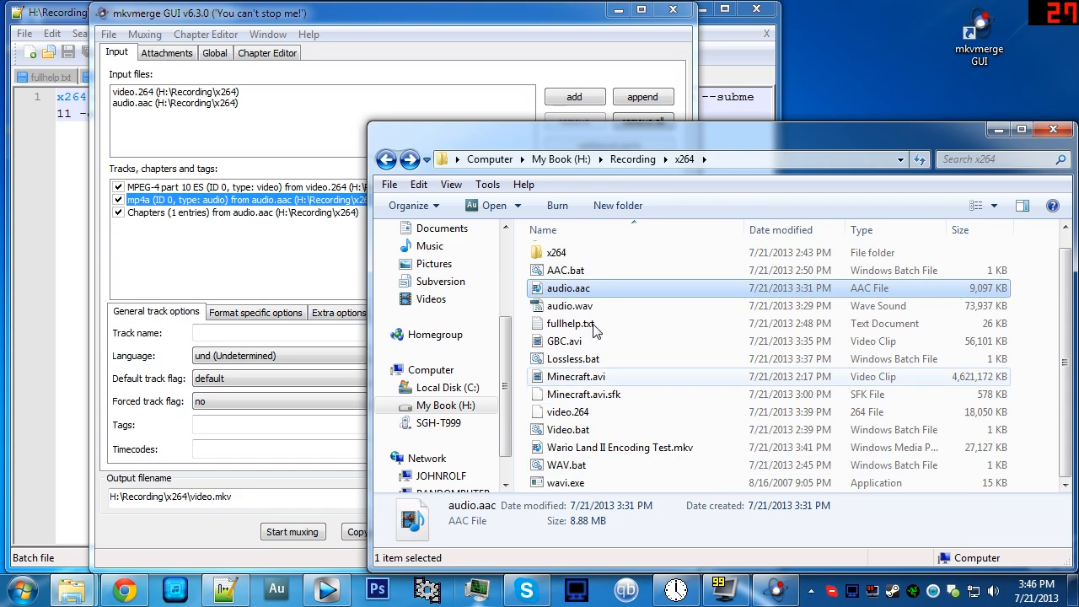
Delete Wario Land II Encoding Test.mkv and audio.aac from the x264 folder
{"action": "left_click", "coordinate": [601, 447]}
{"action": "key", "text": "Delete"}
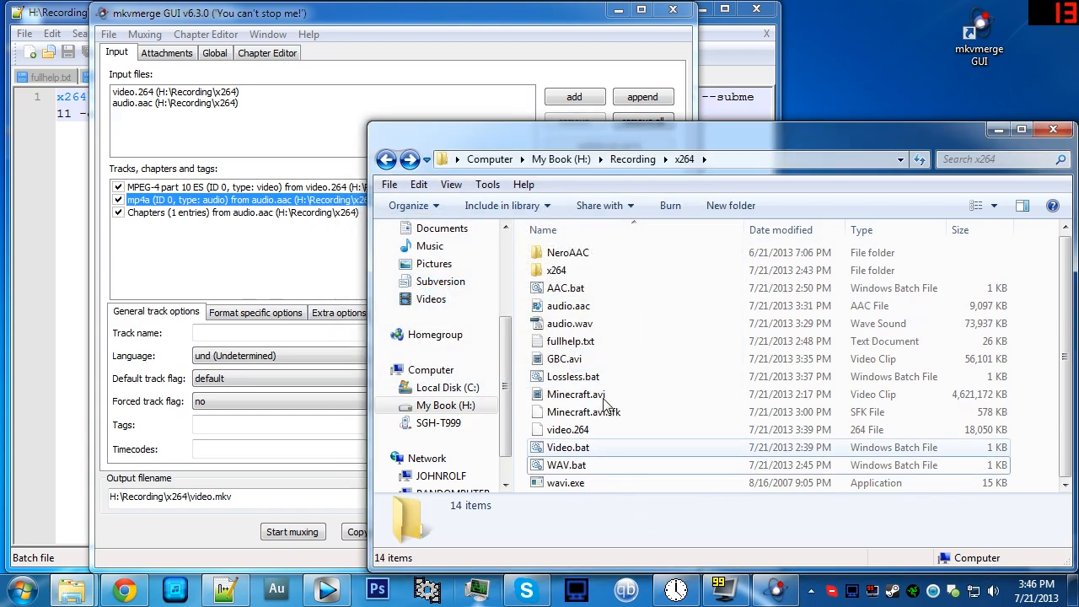
{"action": "left_click", "coordinate": [612, 307]}
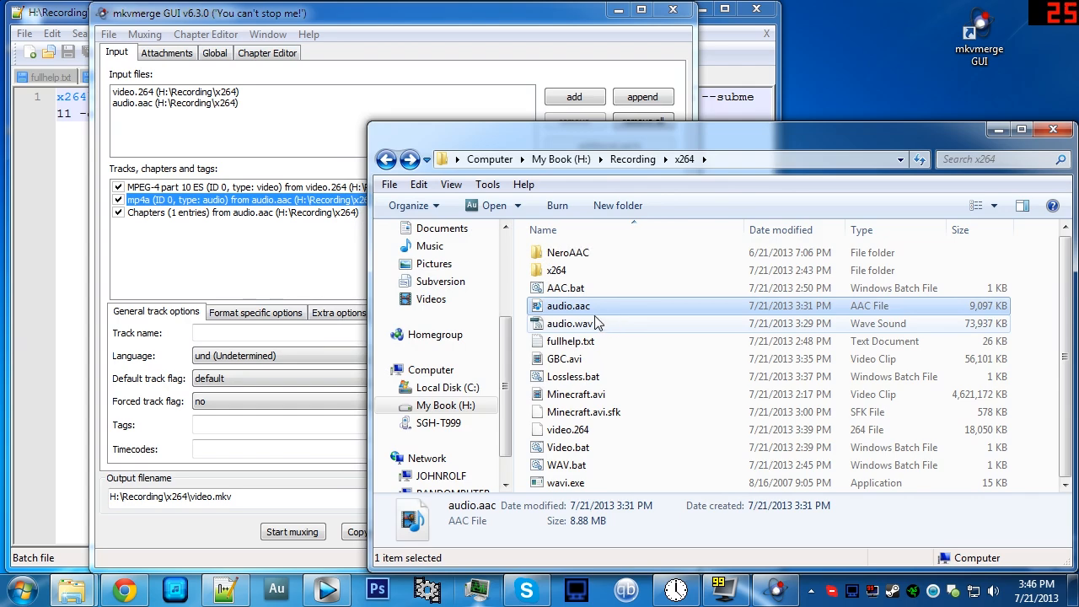
{"action": "key", "text": "Delete"}
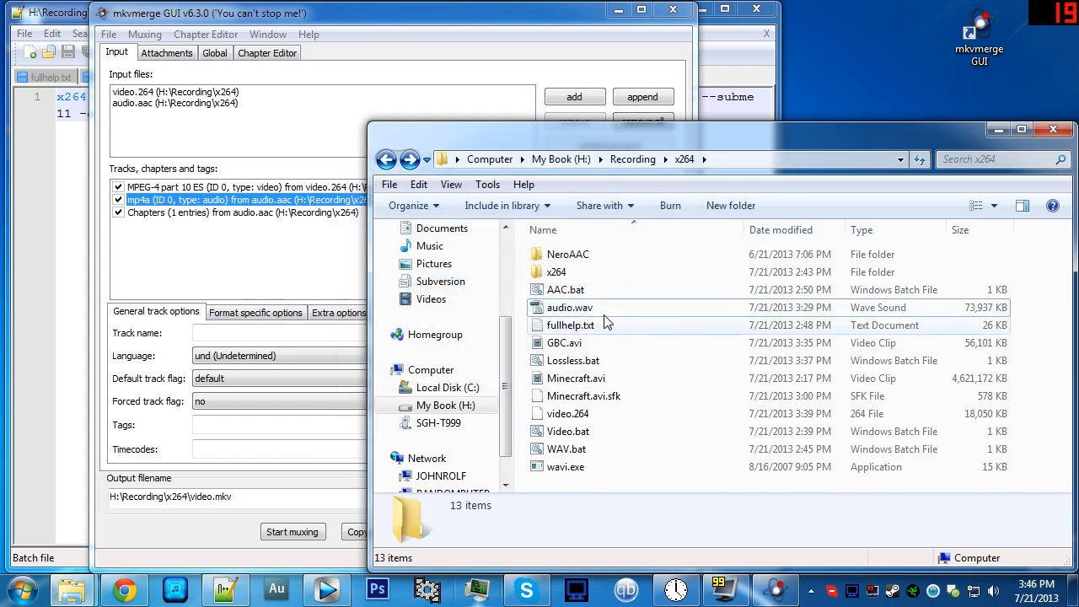
Rename audio.wav in the x264 folder as Minecraft.wav
{"action": "left_click", "coordinate": [586, 308]}
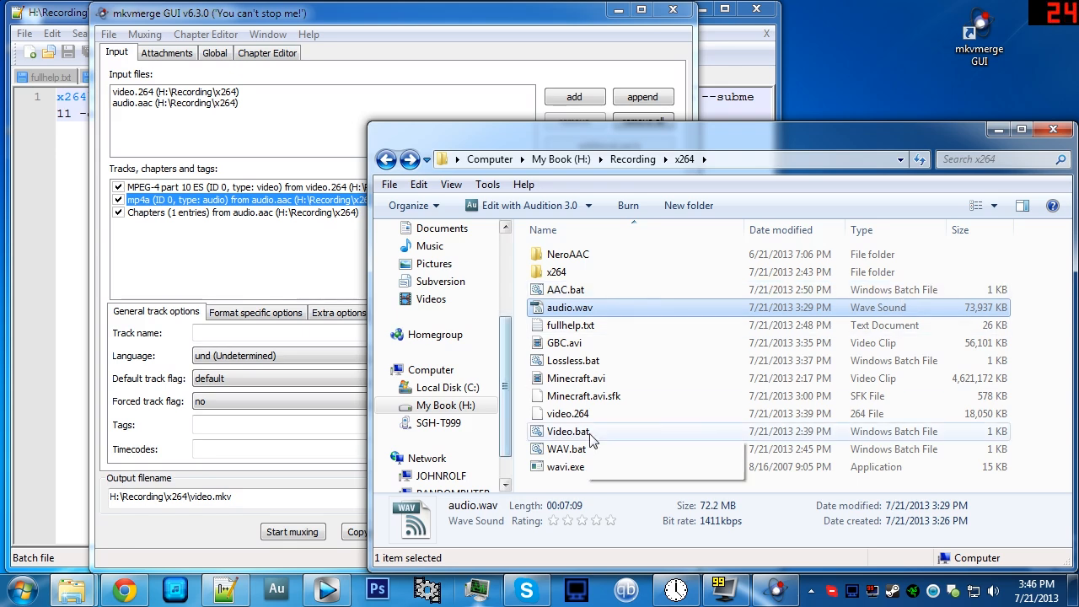
{"action": "left_click", "coordinate": [575, 491]}
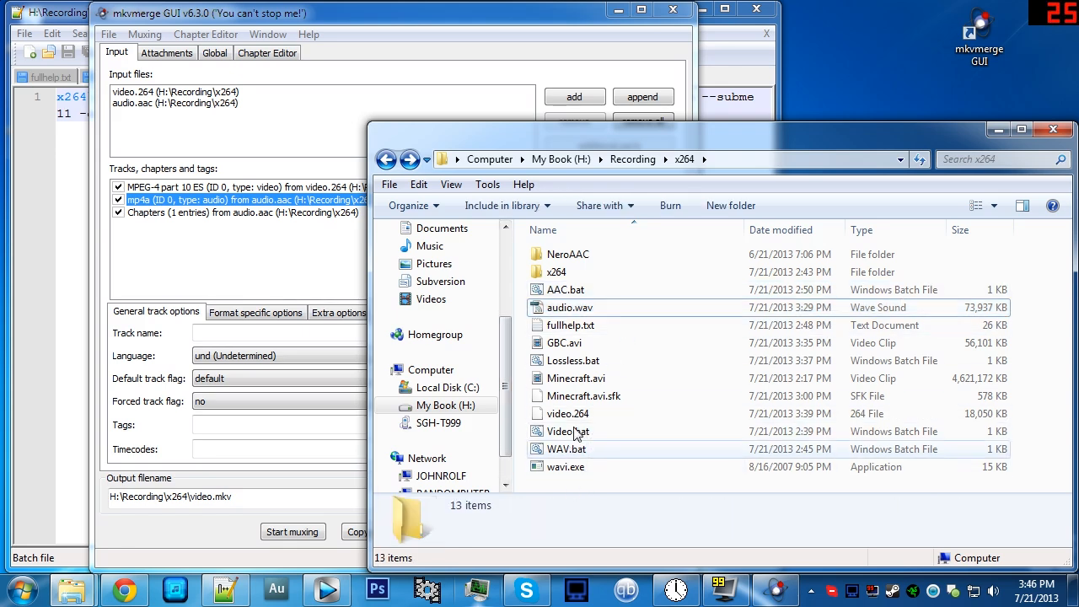
{"action": "right_click", "coordinate": [570, 449]}
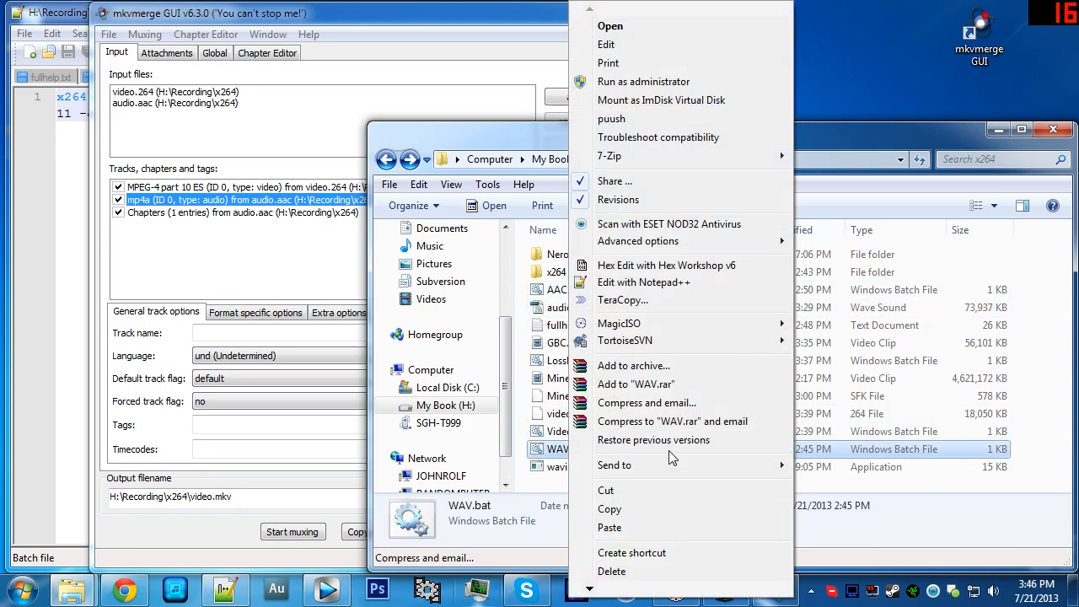
{"action": "left_click", "coordinate": [593, 308]}
{"action": "right_click", "coordinate": [593, 308]}
{"action": "left_click", "coordinate": [656, 538]}
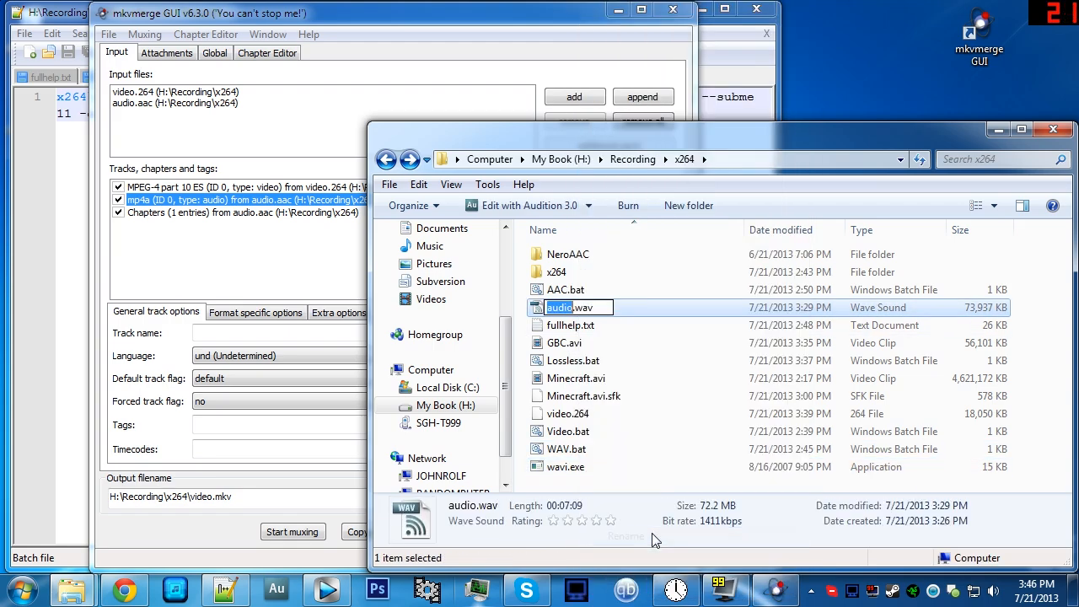
{"action": "type", "text": "Minecraft"}
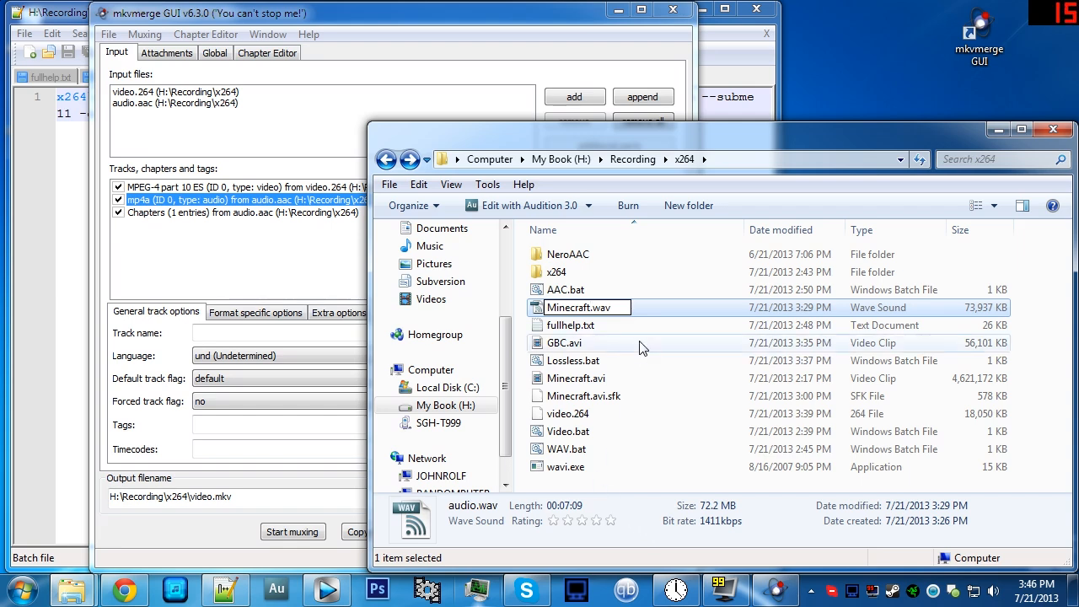
{"action": "left_click", "coordinate": [641, 347]}
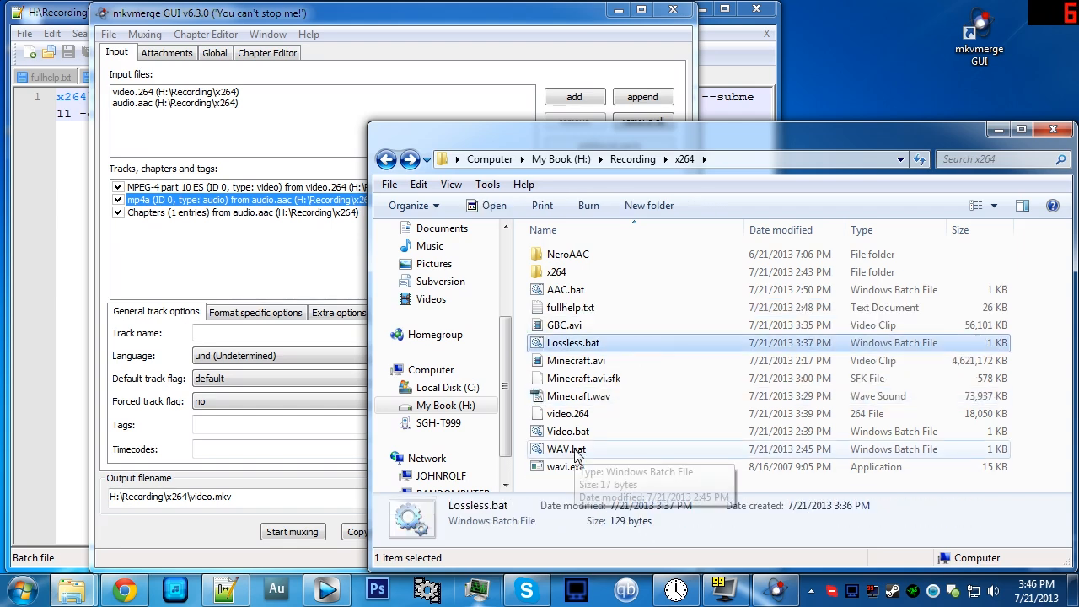
Extract the audio of GBC.avi to a WAV file with WAV.bat and select the resulting audio.wav
{"action": "left_click_drag", "start_coordinate": [564, 325], "coordinate": [567, 466]}
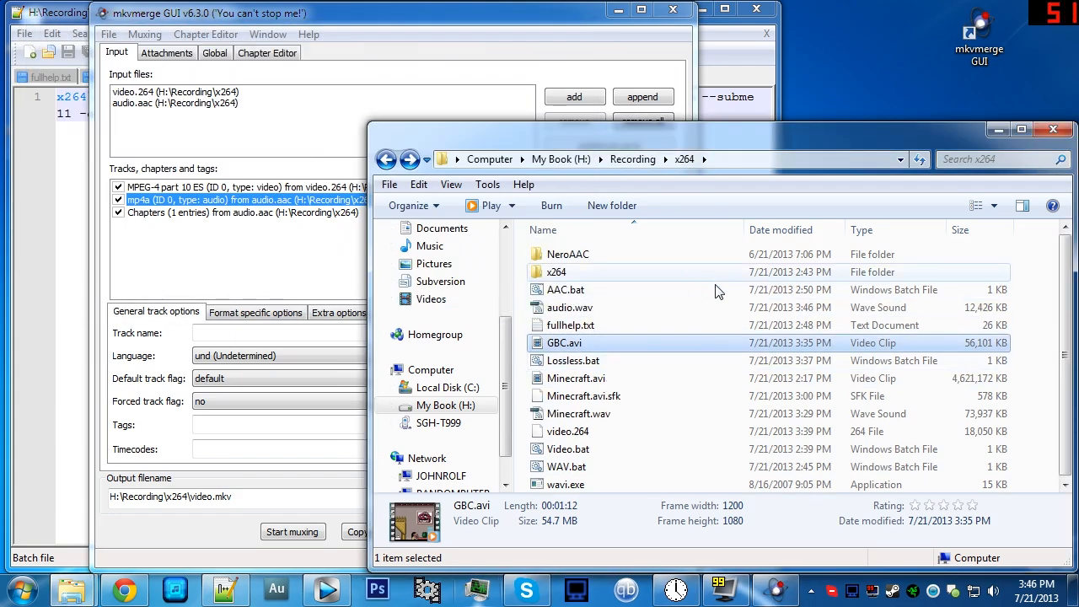
{"action": "left_click", "coordinate": [997, 308]}
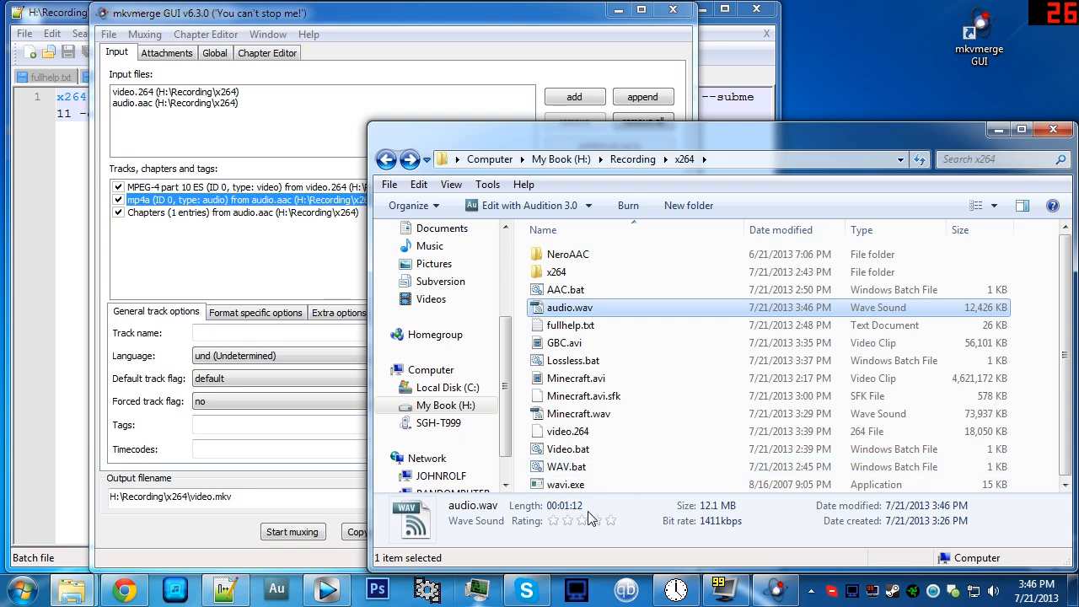
Open audio.wav in Adobe Audition, examine its full waveform, and close Audition
{"action": "double_click", "coordinate": [576, 308]}
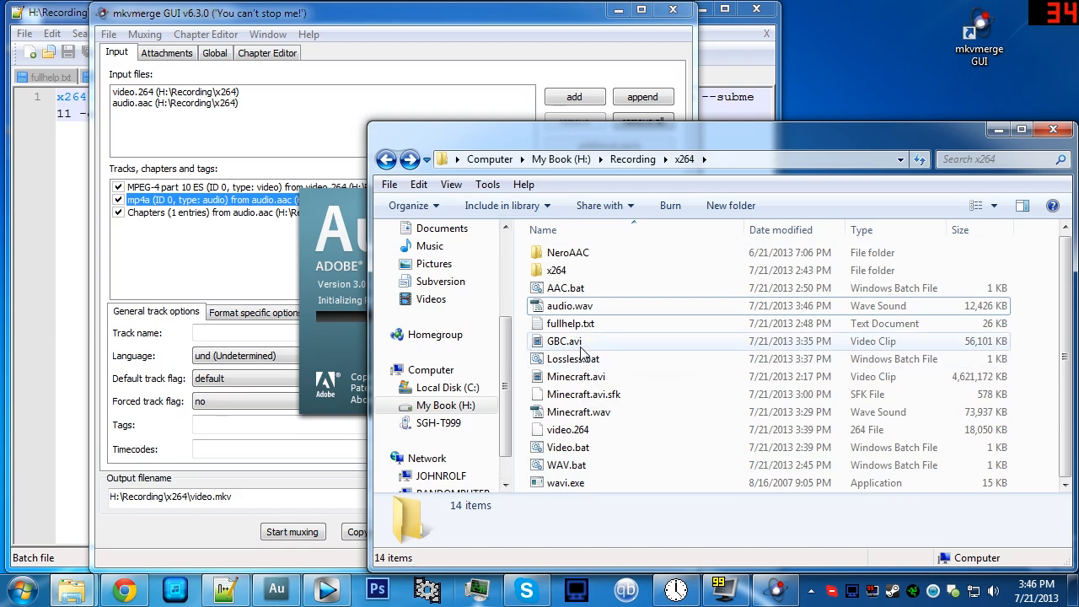
{"action": "left_click", "coordinate": [576, 346]}
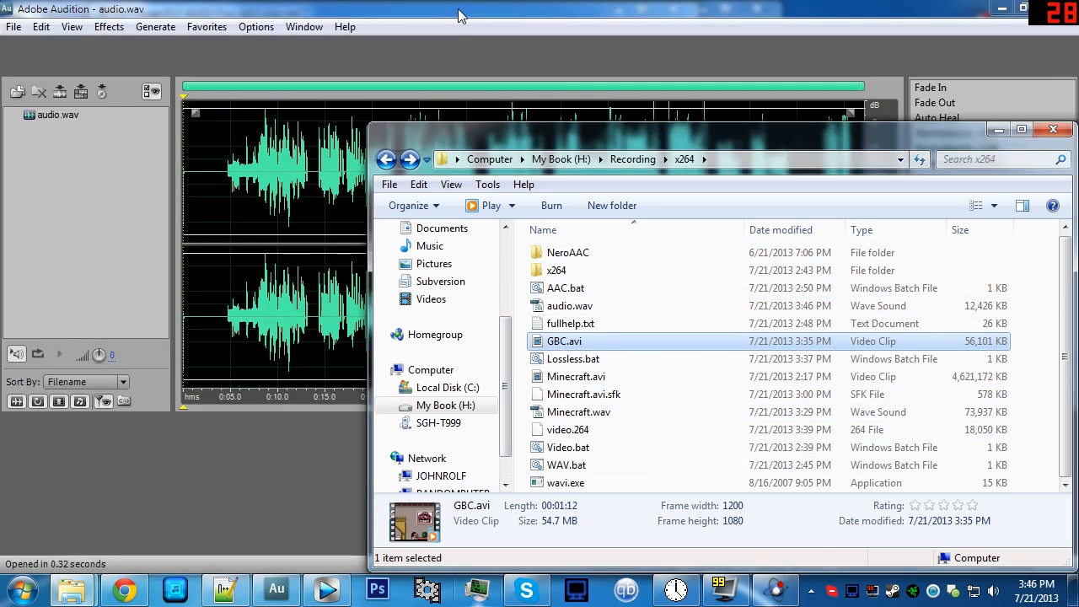
{"action": "left_click", "coordinate": [460, 14]}
{"action": "left_click", "coordinate": [815, 172]}
{"action": "key", "text": "ctrl+a"}
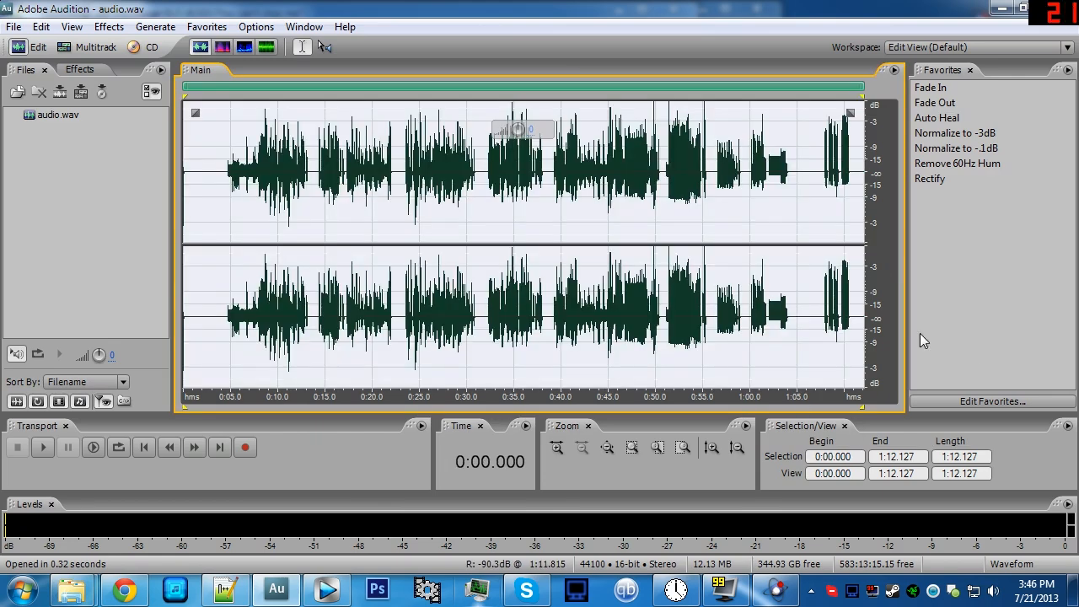
{"action": "left_click", "coordinate": [1062, 10]}
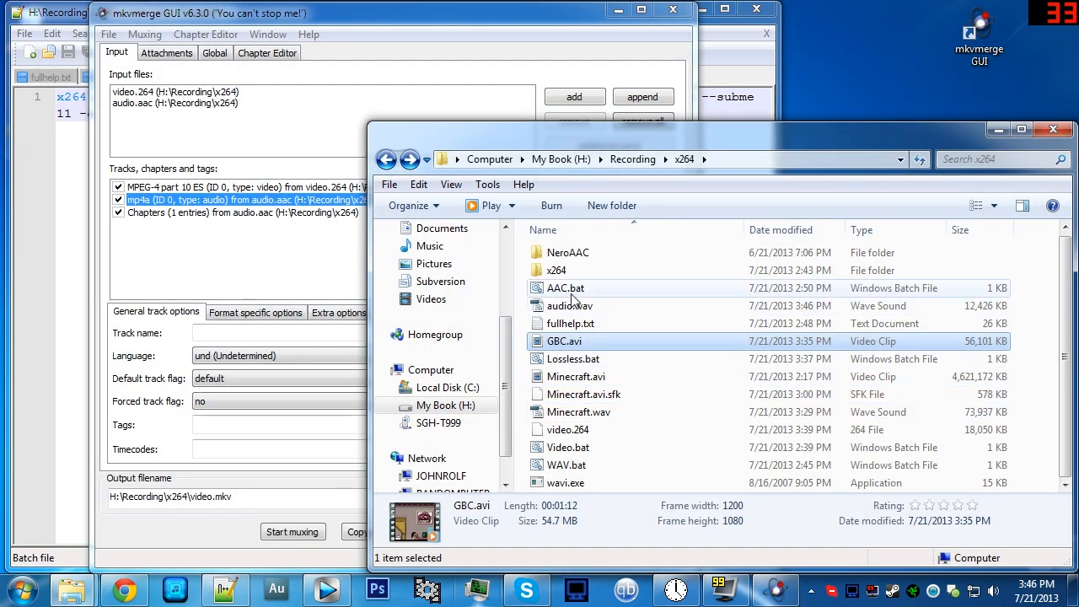
Encode audio.wav to AAC with AAC.bat and select the resulting audio.aac
{"action": "left_click_drag", "start_coordinate": [571, 301], "coordinate": [558, 289]}
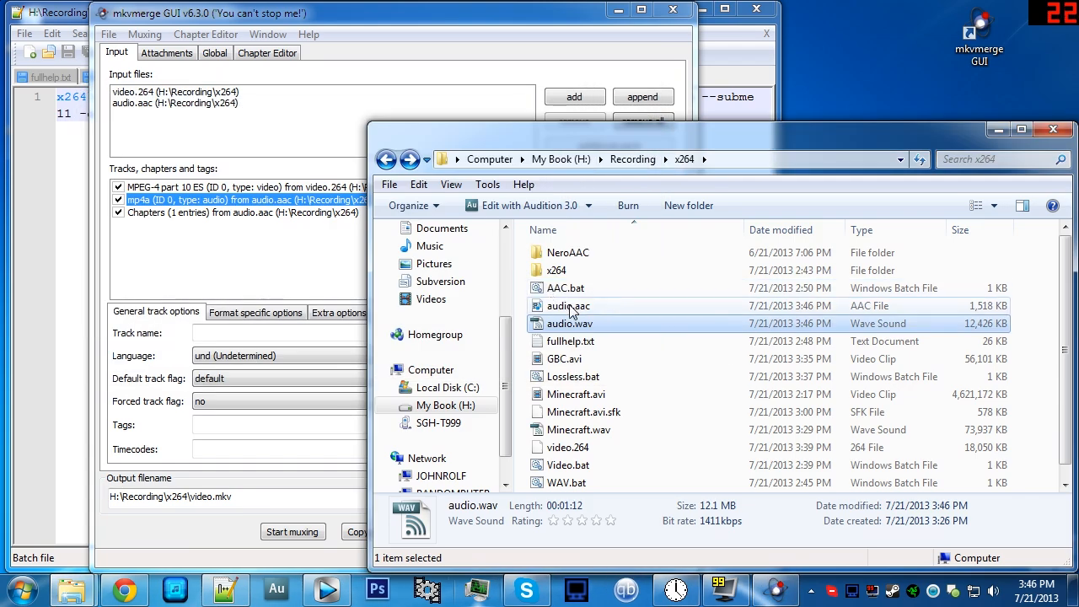
{"action": "left_click", "coordinate": [578, 308]}
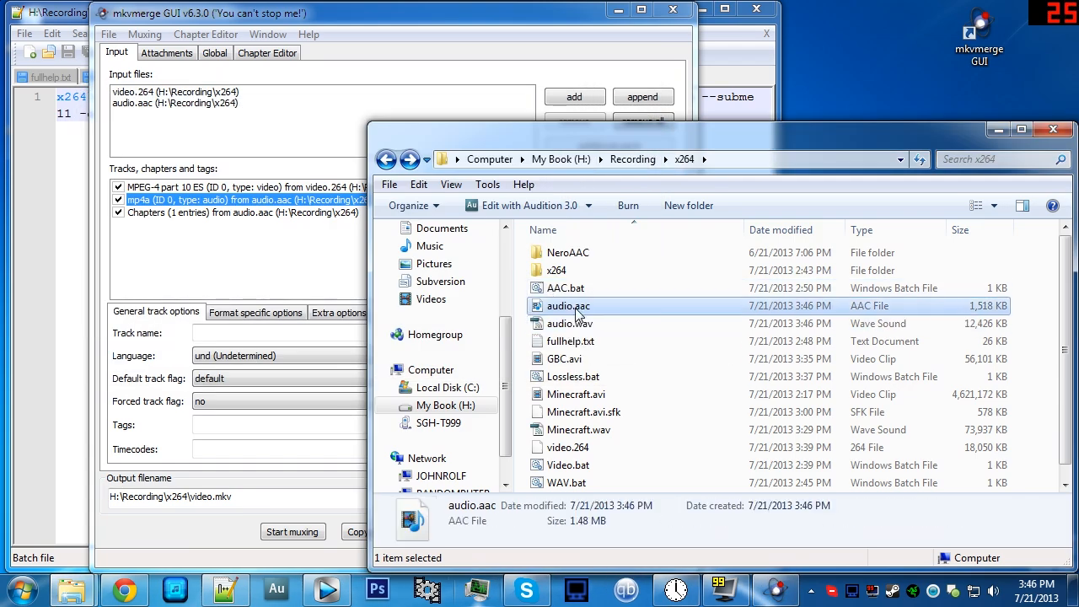
Clear all input files in mkvmerge GUI and add video.264 and audio.aac from the x264 folder
{"action": "left_click", "coordinate": [633, 112]}
{"action": "left_click", "coordinate": [634, 121]}
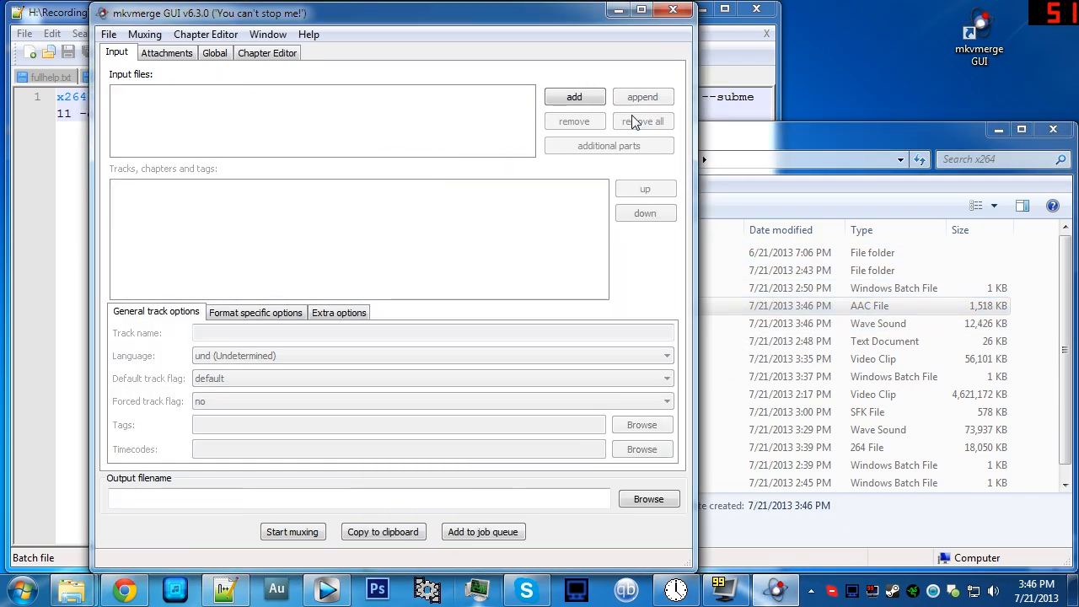
{"action": "left_click", "coordinate": [1049, 293]}
{"action": "scroll", "coordinate": [928, 337], "scroll_direction": "down", "scroll_amount": 1}
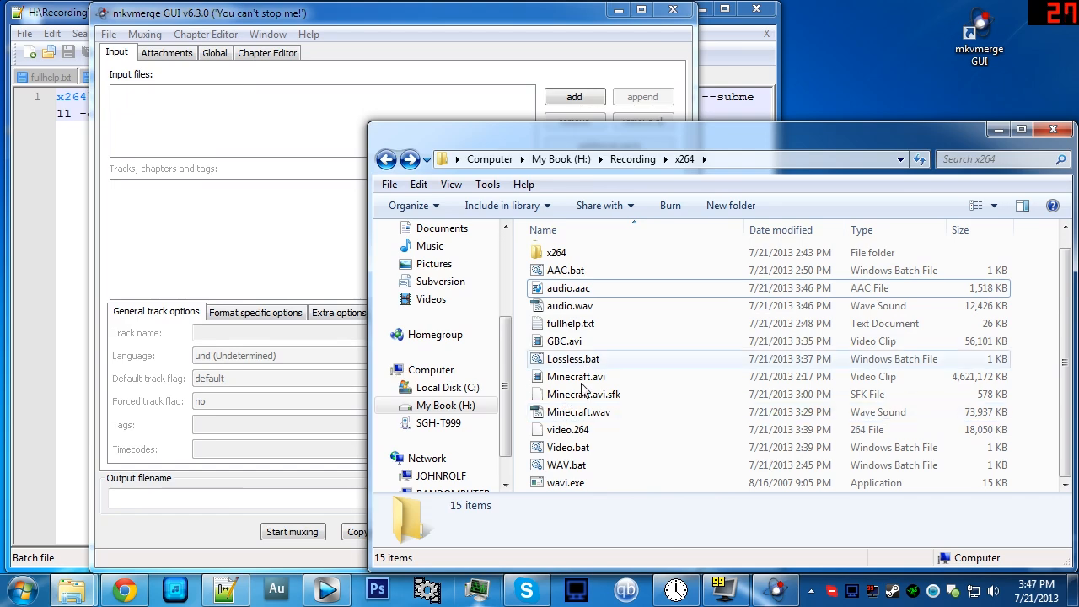
{"action": "left_click_drag", "start_coordinate": [580, 432], "coordinate": [279, 229]}
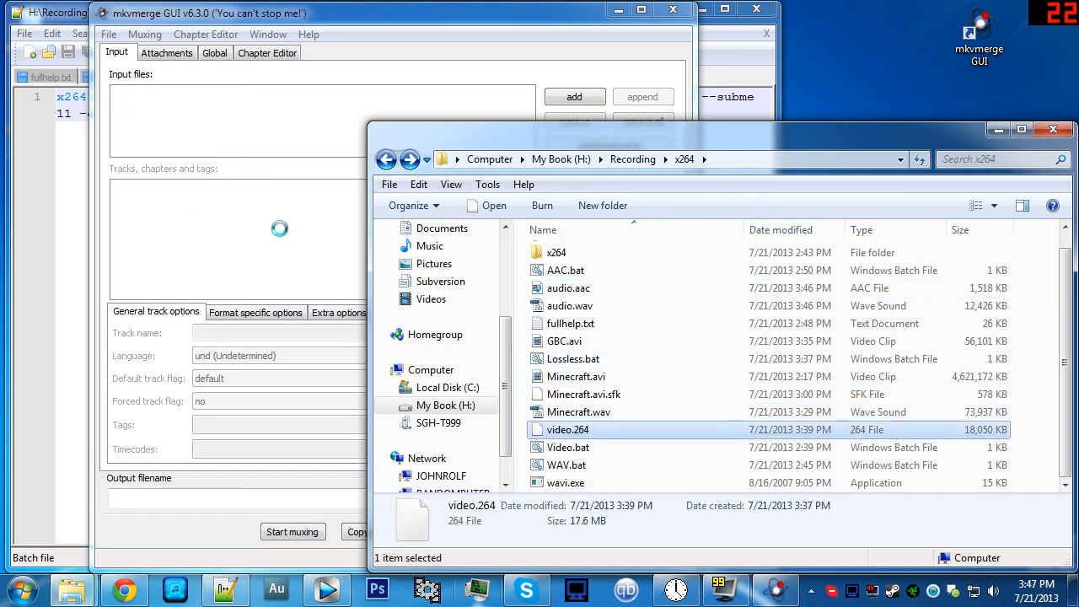
{"action": "left_click", "coordinate": [1040, 323]}
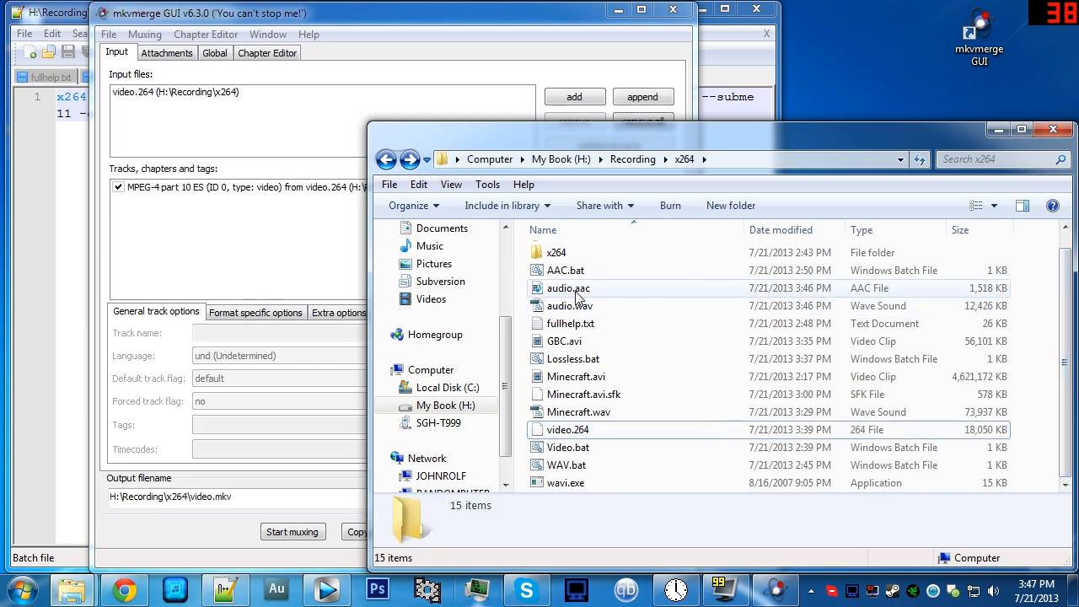
{"action": "left_click_drag", "start_coordinate": [580, 297], "coordinate": [228, 248]}
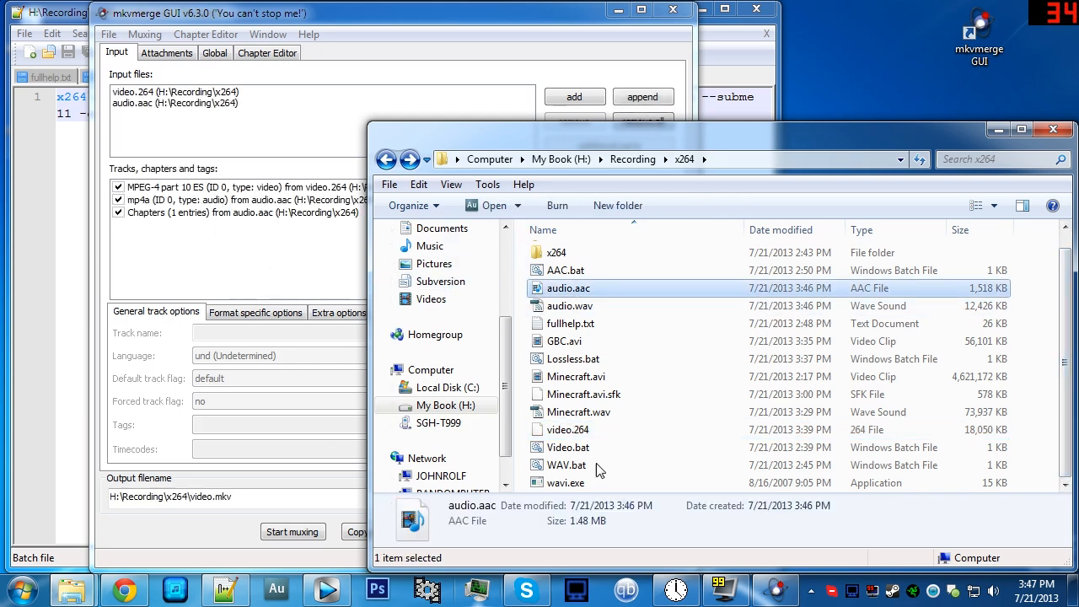
{"action": "left_click", "coordinate": [579, 398]}
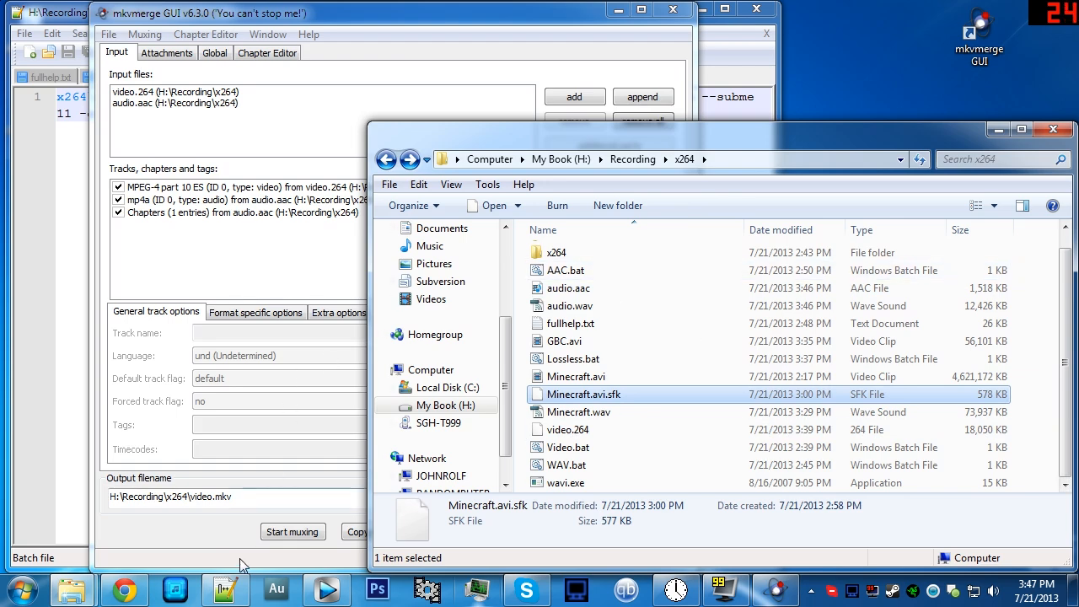
Set the output file name to Wario land II Encoding Test.mkv, mux the tracks, and dismiss the finished report
{"action": "left_click", "coordinate": [253, 497]}
{"action": "key", "text": "shift+Left"}
{"action": "key", "text": "shift+Left"}
{"action": "key", "text": "shift+Left"}
{"action": "key", "text": "shift+Left"}
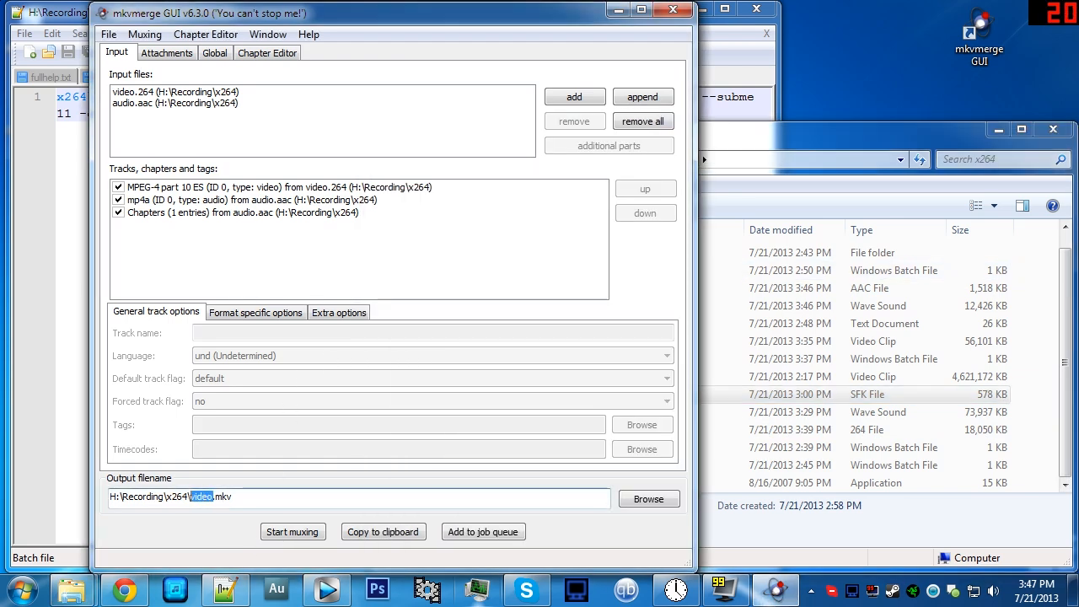
{"action": "type", "text": "Wario land II E"}
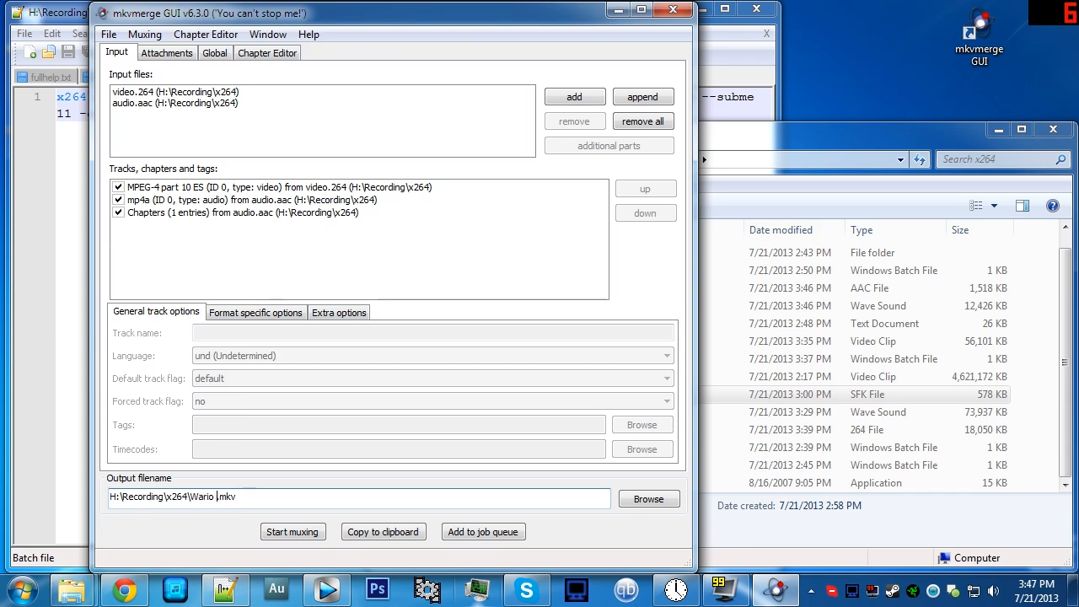
{"action": "type", "text": "ncoding Test"}
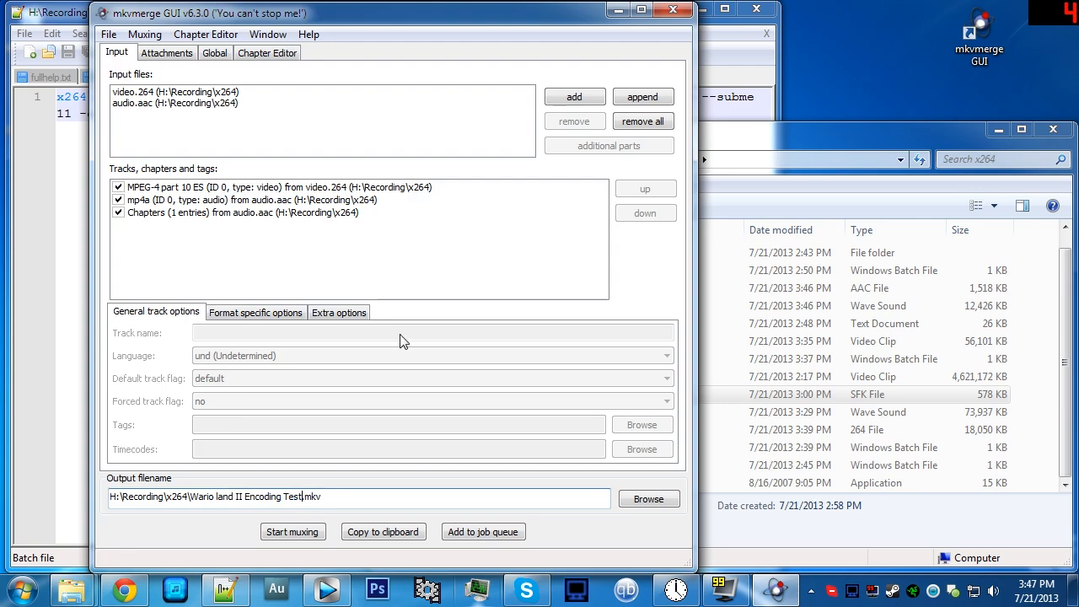
{"action": "left_click", "coordinate": [283, 532]}
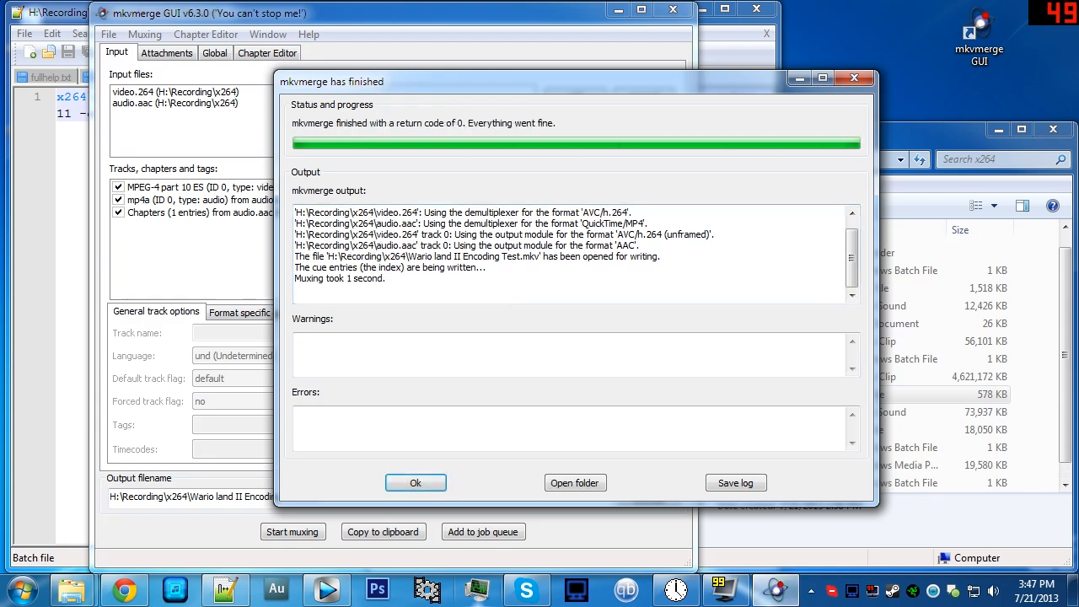
{"action": "left_click", "coordinate": [416, 483]}
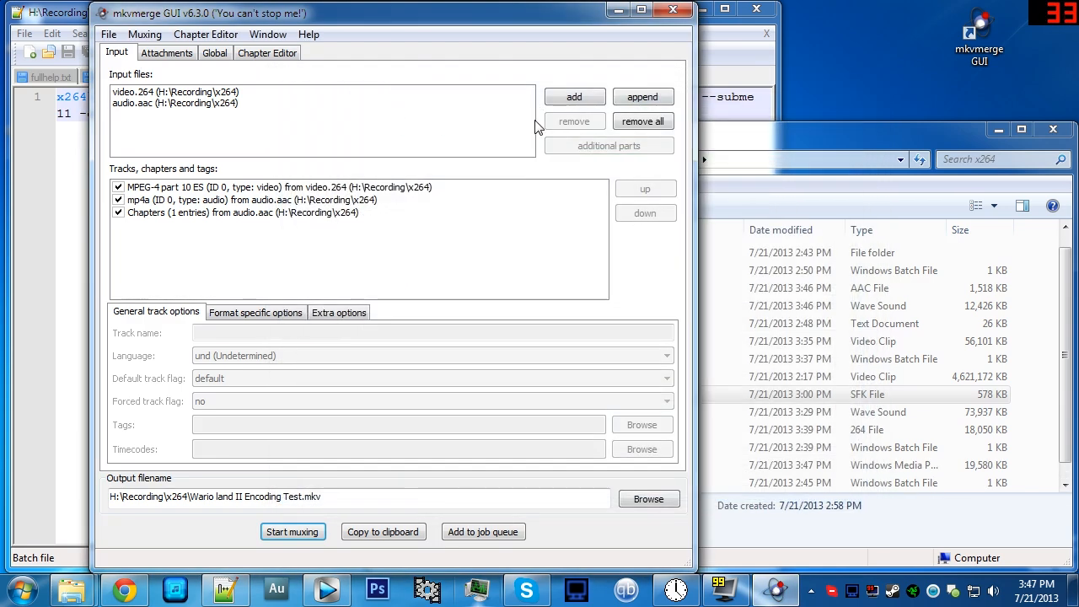
Compare the file sizes of Wario land II Encoding Test.mkv and GBC.avi in the x264 folder
{"action": "left_click", "coordinate": [986, 322]}
{"action": "left_click", "coordinate": [1025, 340]}
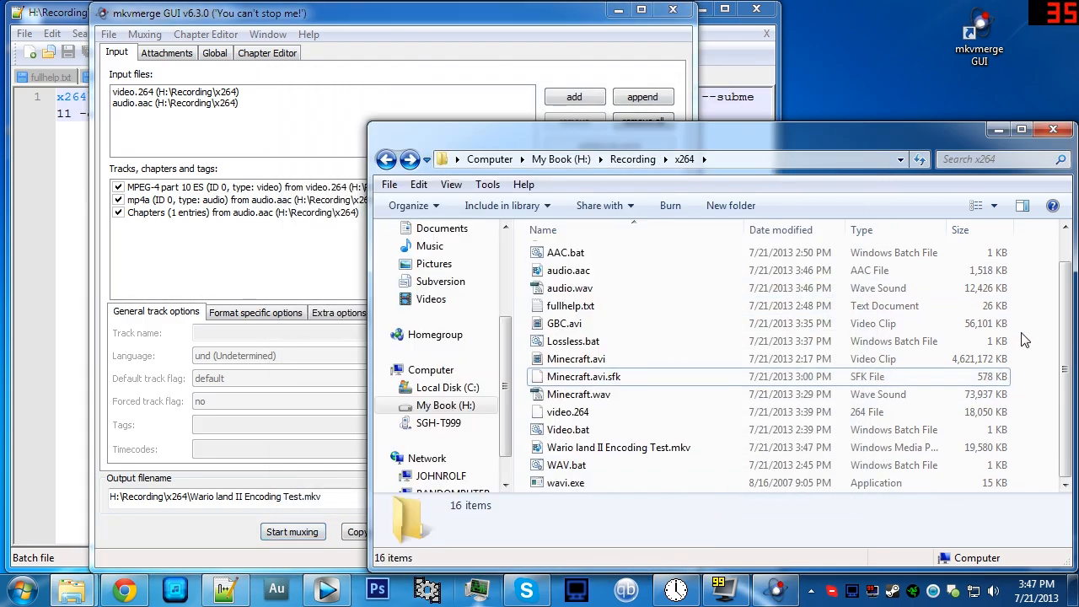
{"action": "left_click", "coordinate": [688, 450]}
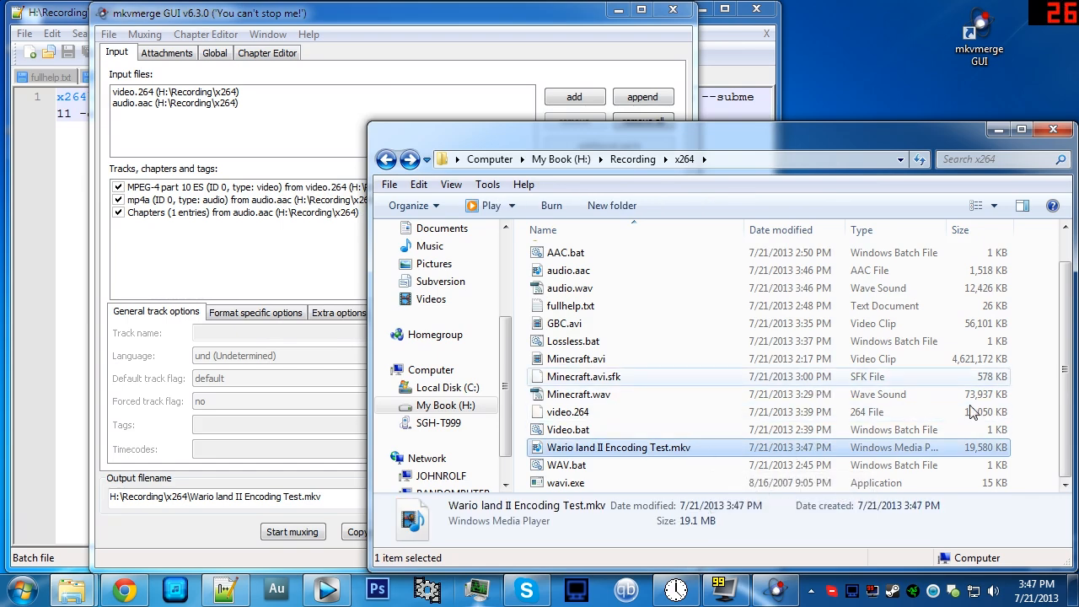
{"action": "left_click", "coordinate": [1033, 408]}
{"action": "scroll", "coordinate": [873, 381], "scroll_direction": "up", "scroll_amount": 2}
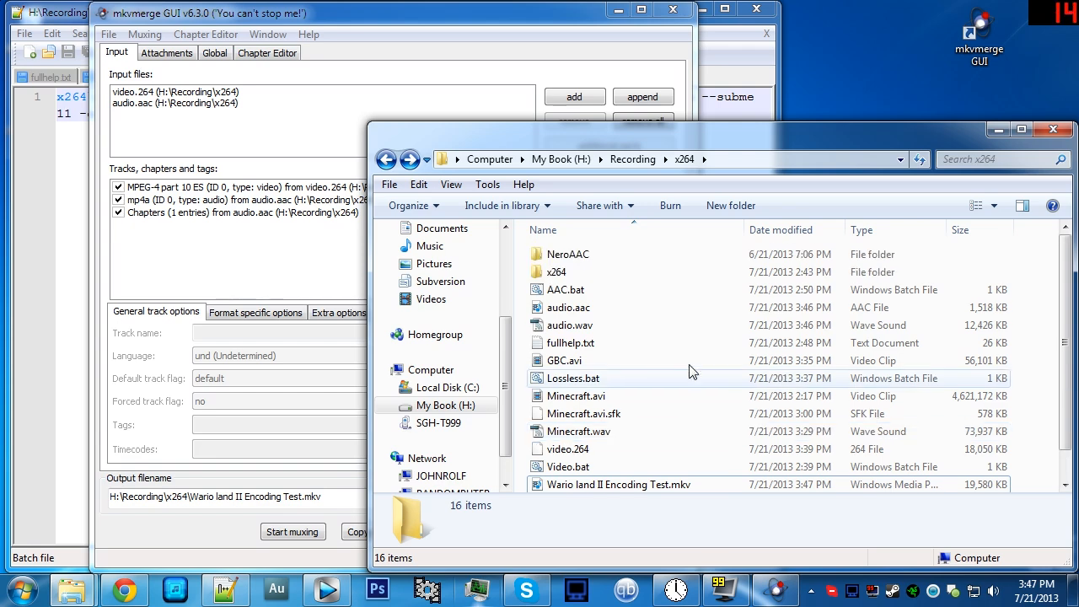
{"action": "left_click", "coordinate": [582, 361]}
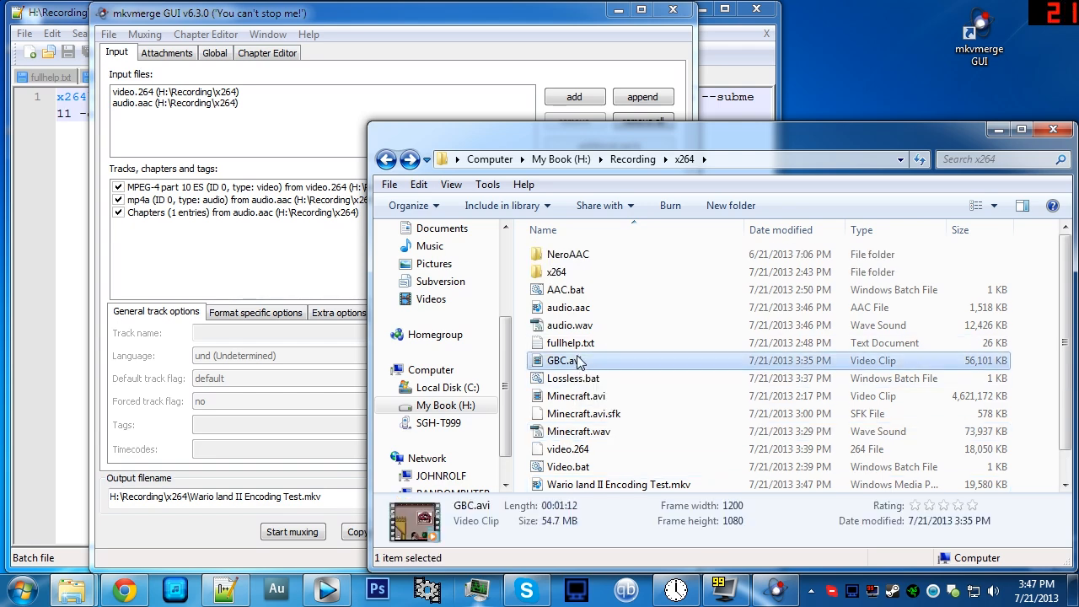
Start encoding Minecraft.wav to audio.aac with AAC.bat and check the output file in the x264 folder
{"action": "left_click", "coordinate": [577, 433]}
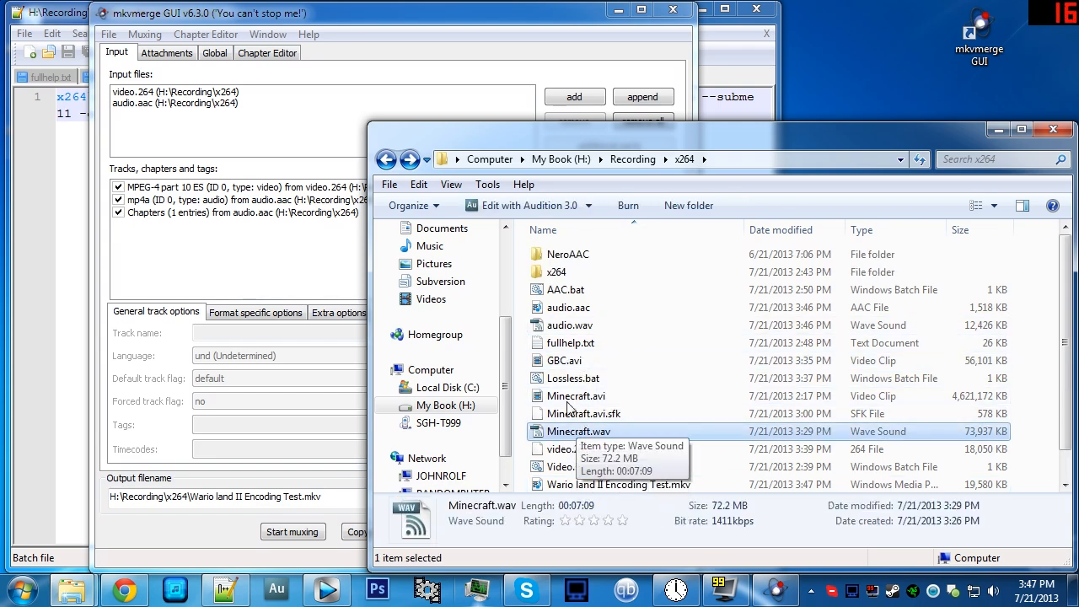
{"action": "left_click_drag", "start_coordinate": [577, 434], "coordinate": [569, 298]}
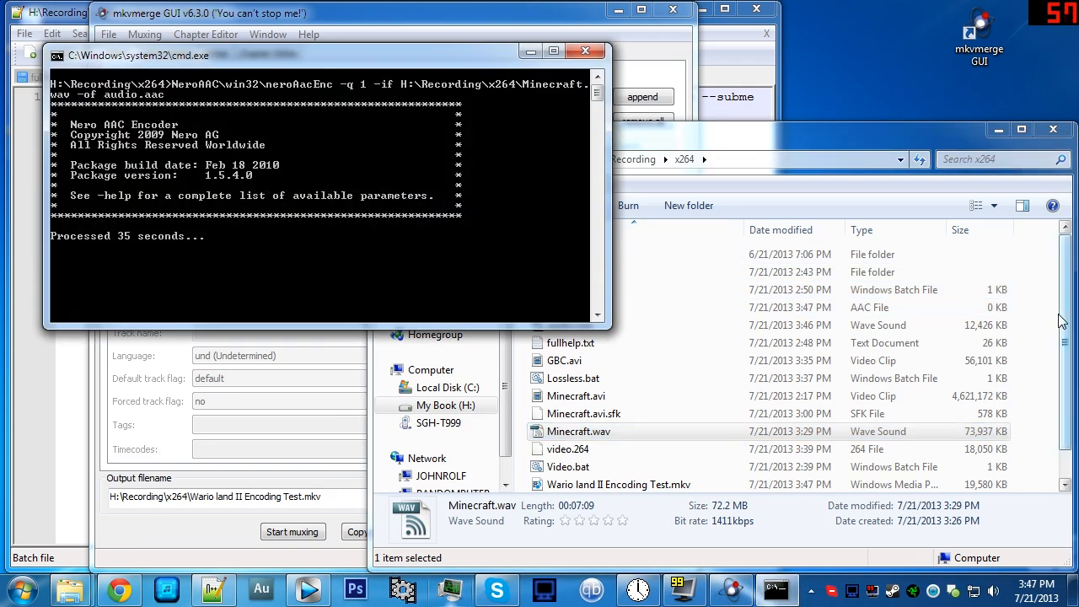
{"action": "left_click", "coordinate": [1060, 317]}
{"action": "left_click", "coordinate": [576, 310]}
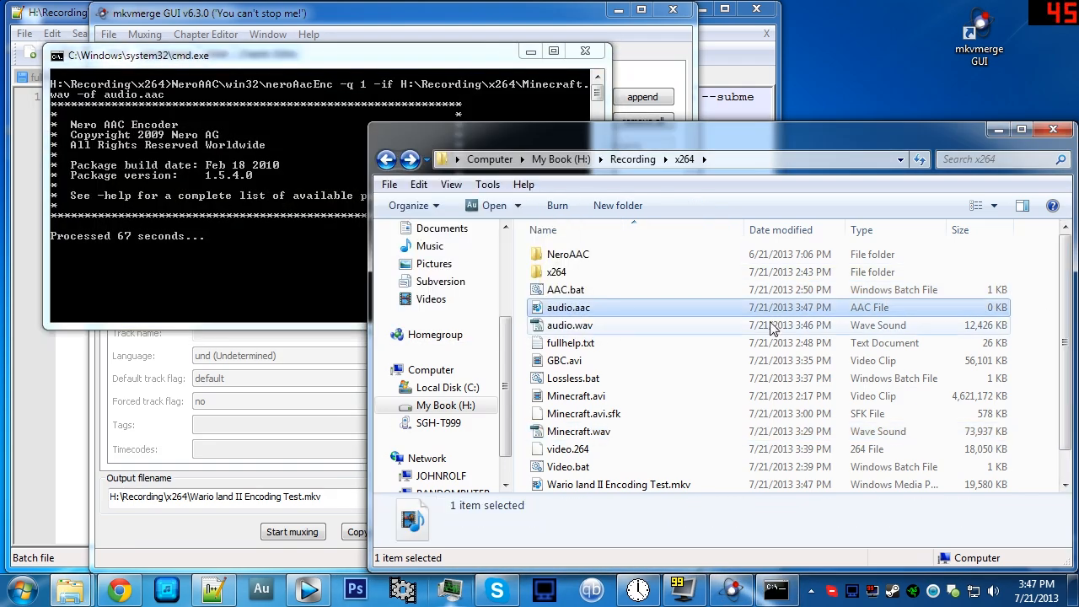
{"action": "left_click", "coordinate": [1049, 327]}
Delete audio.wav from the x264 folder and return to the Nero AAC encoder's console window
{"action": "left_click", "coordinate": [582, 325]}
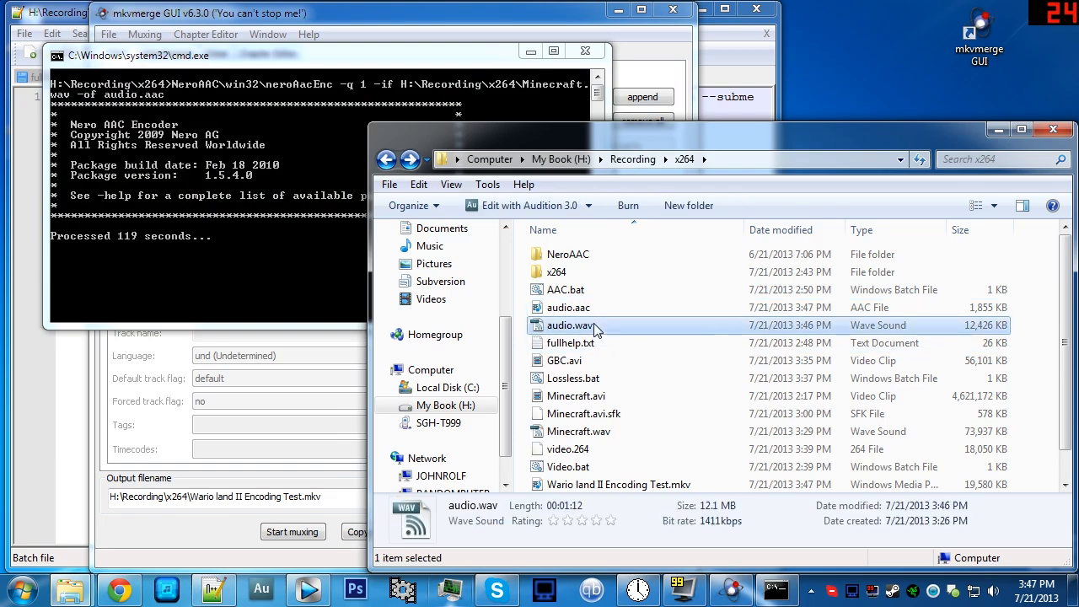
{"action": "key", "text": "Delete"}
{"action": "key", "text": "Return"}
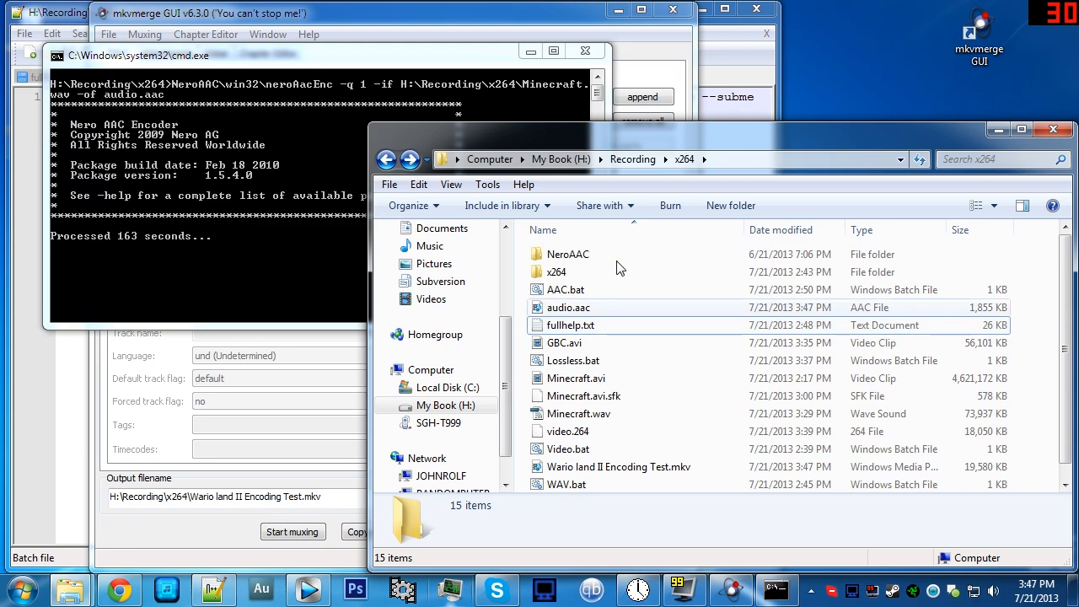
{"action": "left_click", "coordinate": [202, 264]}
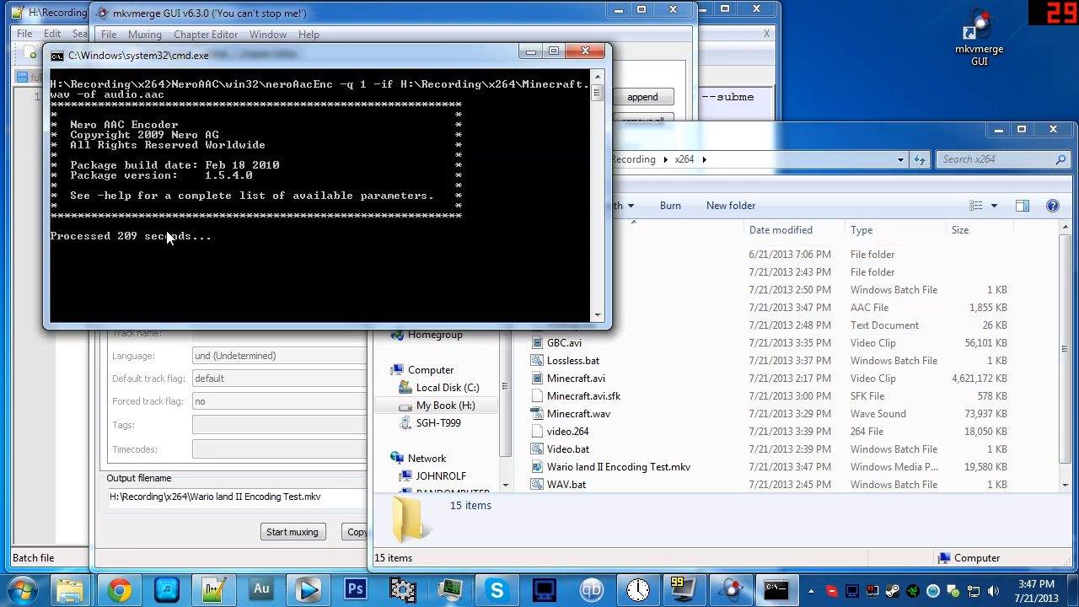
Switch to the x264 folder and check the Minecraft.avi details while the AAC encode finishes
{"action": "left_click", "coordinate": [1064, 355]}
{"action": "left_click", "coordinate": [601, 380]}
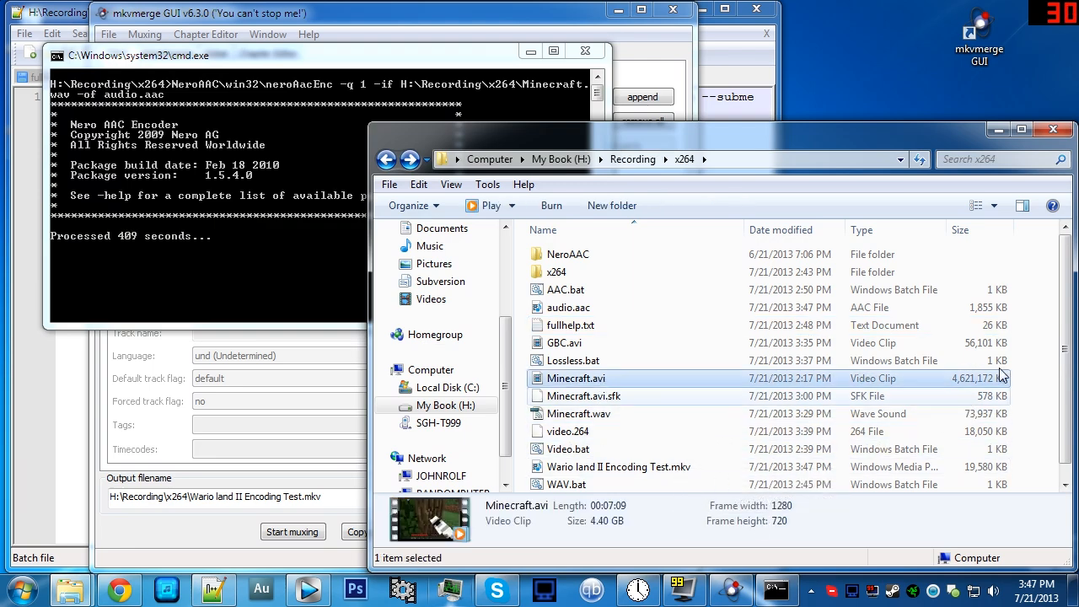
{"action": "left_click", "coordinate": [1026, 342]}
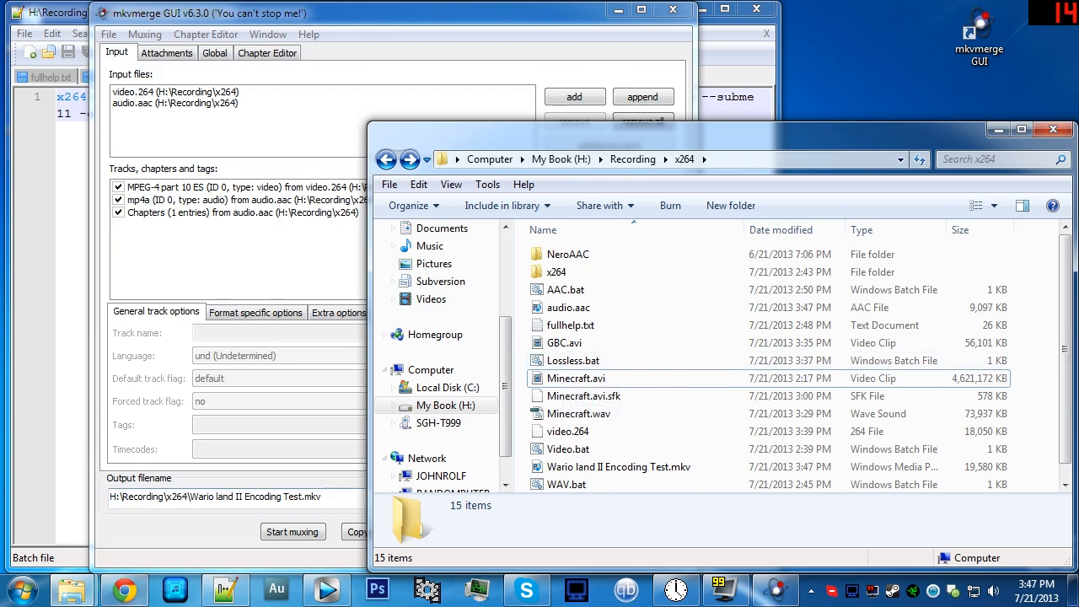
Switch to Notepad++ and review the example usage, profile and preset sections of fullhelp.txt
{"action": "left_click", "coordinate": [224, 590]}
{"action": "left_click", "coordinate": [52, 77]}
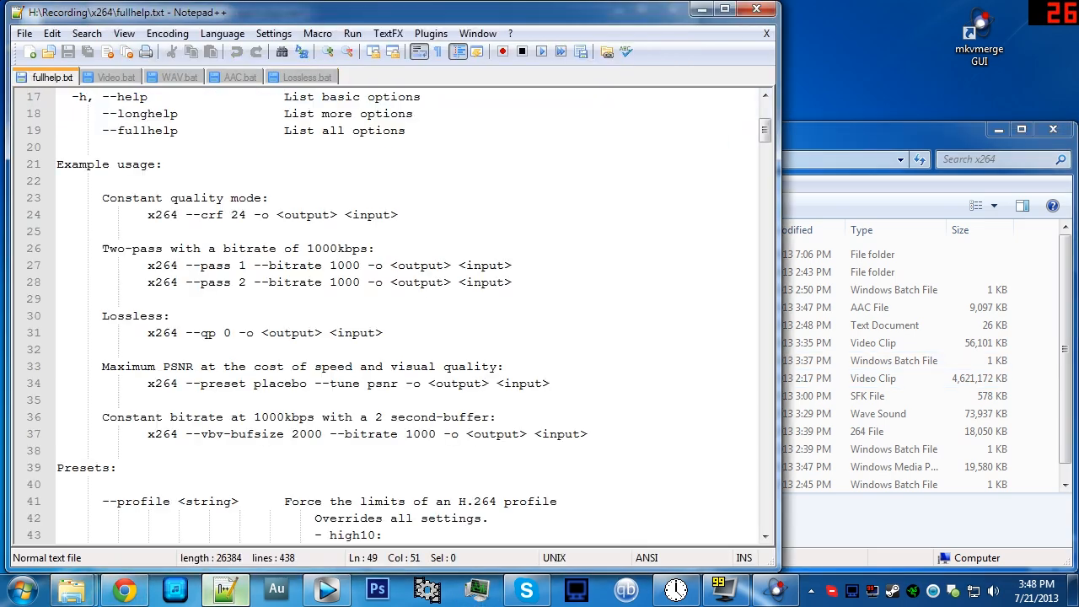
{"action": "scroll", "coordinate": [405, 317], "scroll_direction": "up", "scroll_amount": 5}
{"action": "scroll", "coordinate": [405, 316], "scroll_direction": "down", "scroll_amount": 13}
{"action": "scroll", "coordinate": [405, 316], "scroll_direction": "up", "scroll_amount": 2}
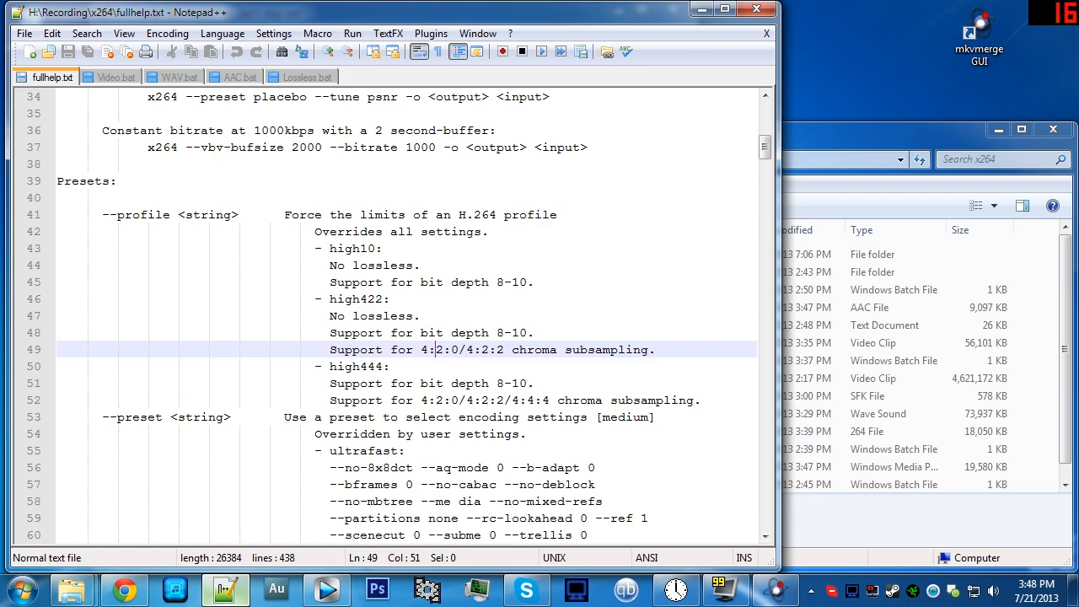
{"action": "scroll", "coordinate": [405, 317], "scroll_direction": "up", "scroll_amount": 2}
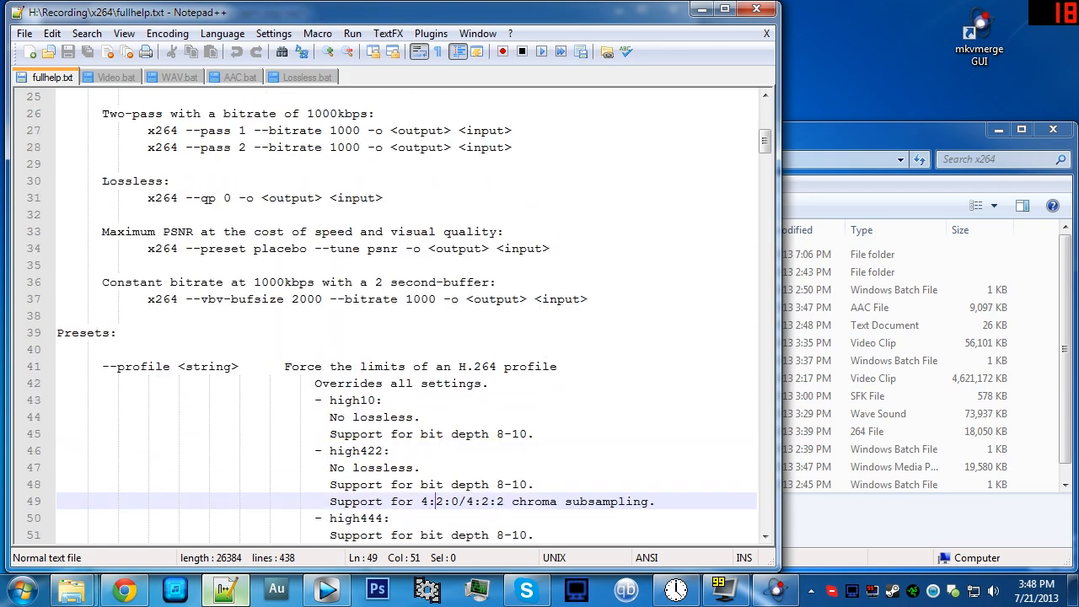
{"action": "scroll", "coordinate": [405, 316], "scroll_direction": "down", "scroll_amount": 4}
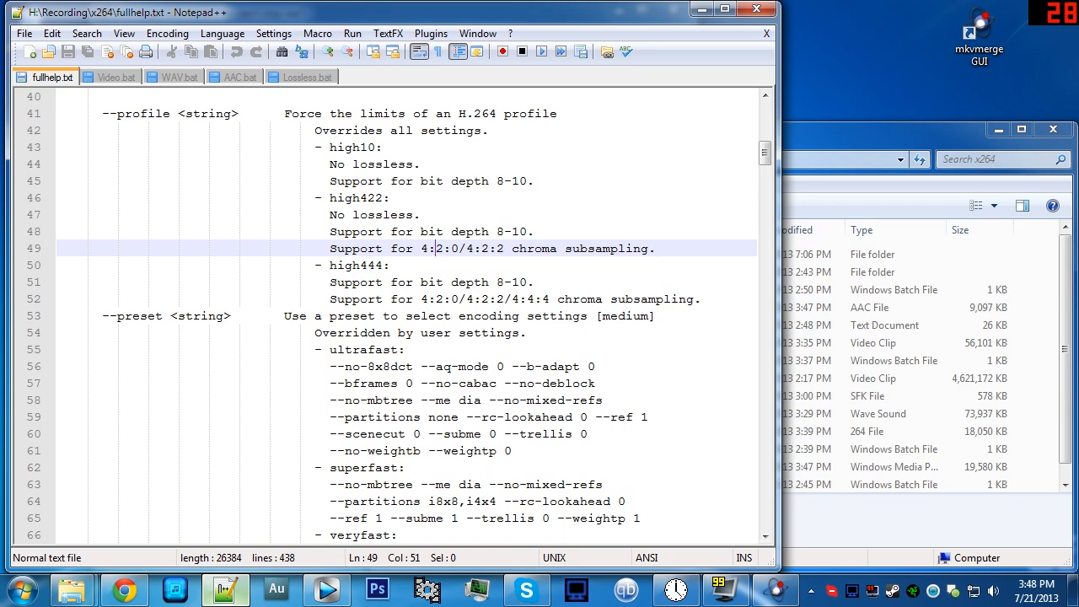
{"action": "scroll", "coordinate": [404, 316], "scroll_direction": "down", "scroll_amount": 4}
{"action": "scroll", "coordinate": [405, 317], "scroll_direction": "up", "scroll_amount": 1}
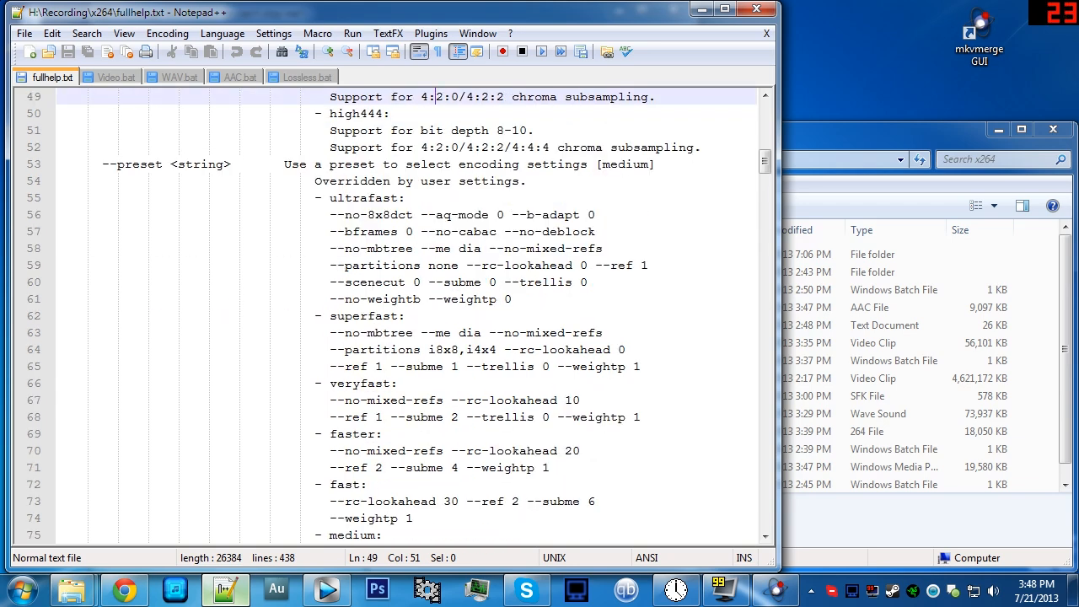
Highlight the ultrafast and superfast preset options in fullhelp.txt to examine their settings
{"action": "key", "text": "Down"}
{"action": "key", "text": "Down"}
{"action": "key", "text": "Down"}
{"action": "key", "text": "Down"}
{"action": "key", "text": "Down"}
{"action": "key", "text": "Down"}
{"action": "key", "text": "shift+Down"}
{"action": "key", "text": "shift+Down"}
{"action": "key", "text": "shift+Down"}
{"action": "key", "text": "shift+Down"}
{"action": "key", "text": "shift+Down"}
{"action": "key", "text": "shift+Down"}
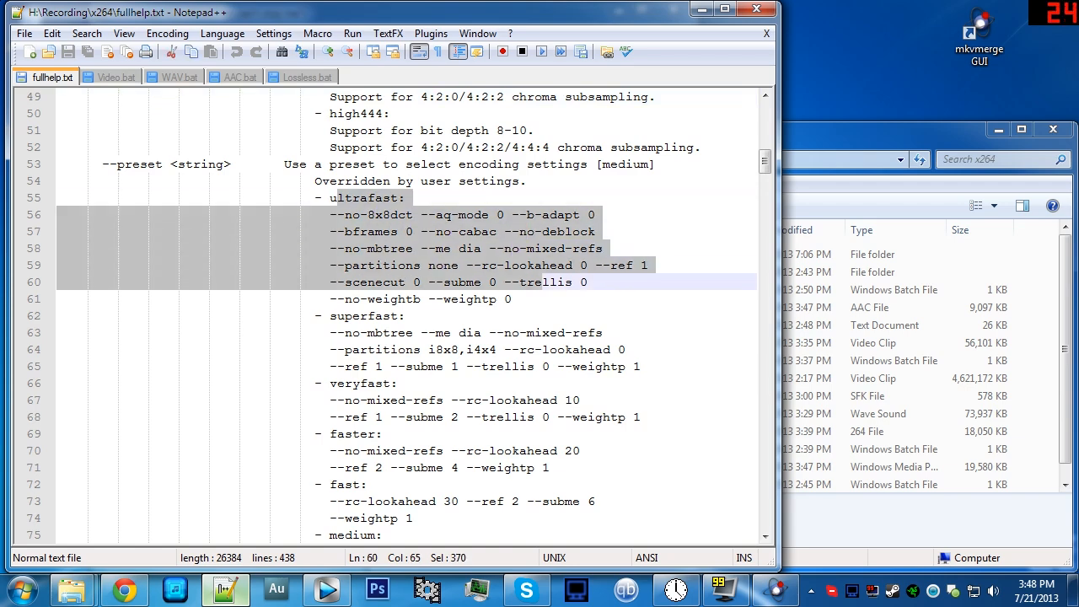
{"action": "key", "text": "Down"}
{"action": "key", "text": "shift+Down"}
{"action": "key", "text": "shift+Down"}
{"action": "key", "text": "shift+Down"}
{"action": "key", "text": "shift+Right"}
{"action": "key", "text": "shift+Right"}
{"action": "key", "text": "shift+Right"}
{"action": "key", "text": "shift+Right"}
{"action": "key", "text": "shift+Right"}
{"action": "key", "text": "shift+Right"}
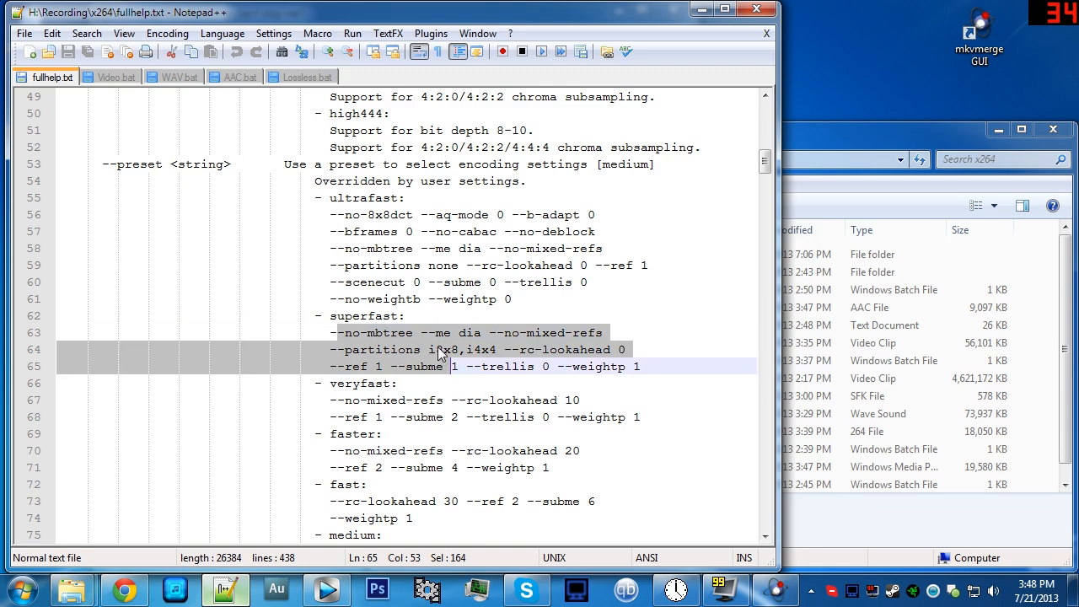
Examine the slower presets in fullhelp.txt, highlighting the veryslow and placebo option blocks
{"action": "scroll", "coordinate": [405, 316], "scroll_direction": "down", "scroll_amount": 7}
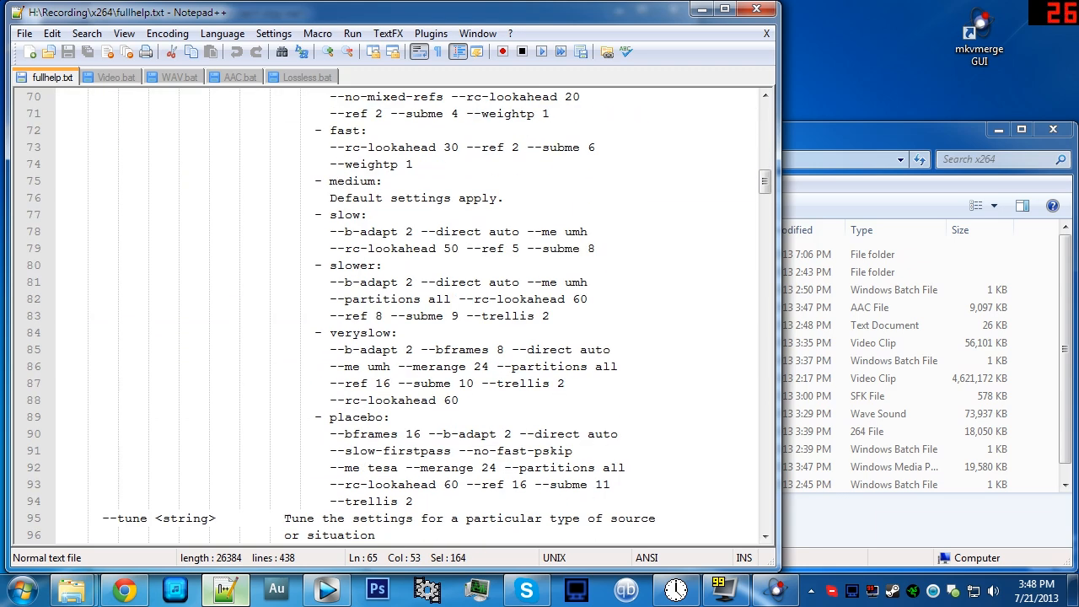
{"action": "left_click_drag", "start_coordinate": [337, 332], "coordinate": [459, 400]}
{"action": "left_click", "coordinate": [458, 400]}
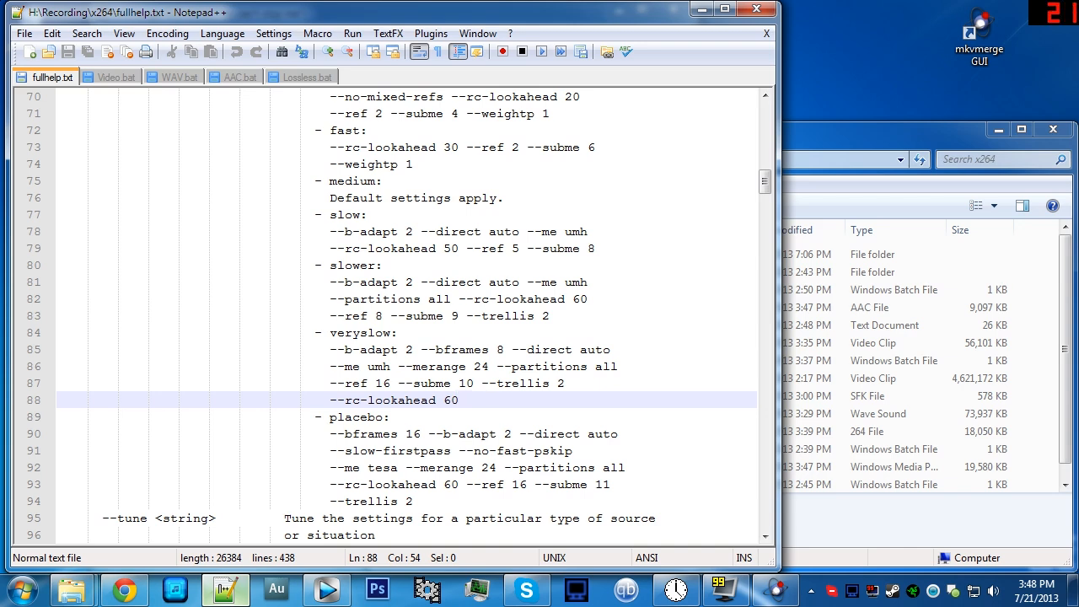
{"action": "left_click_drag", "start_coordinate": [329, 417], "coordinate": [413, 501]}
{"action": "left_click", "coordinate": [413, 501]}
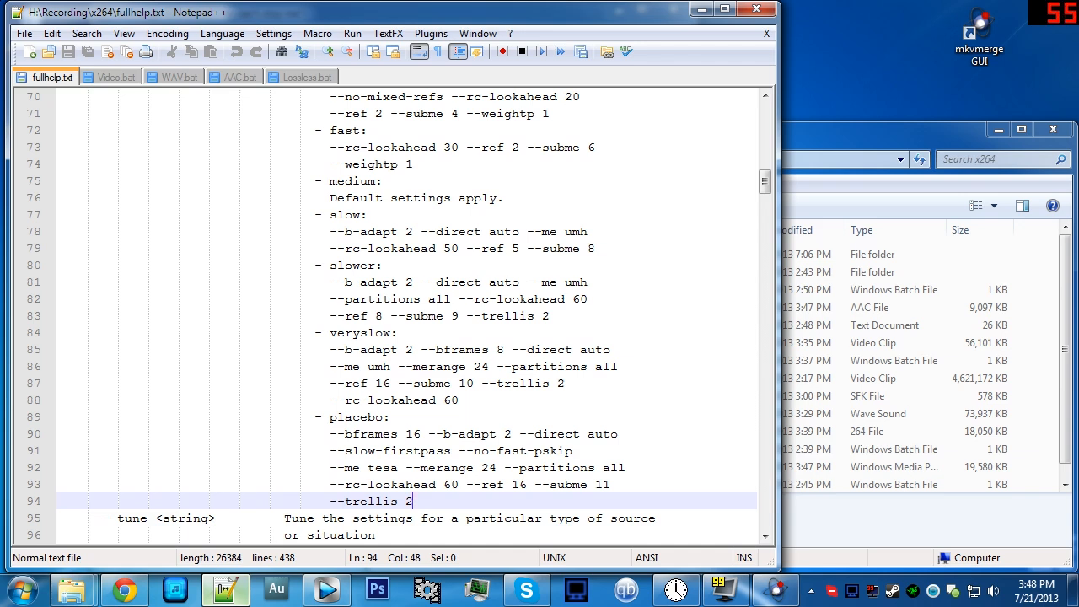
{"action": "left_click", "coordinate": [458, 399]}
{"action": "left_click", "coordinate": [413, 501]}
{"action": "left_click_drag", "start_coordinate": [337, 416], "coordinate": [414, 501]}
{"action": "left_click", "coordinate": [413, 501]}
Glance at the x264 folder, then highlight --me tesa --merange 24 in the placebo preset of fullhelp.txt
{"action": "left_click", "coordinate": [1010, 353]}
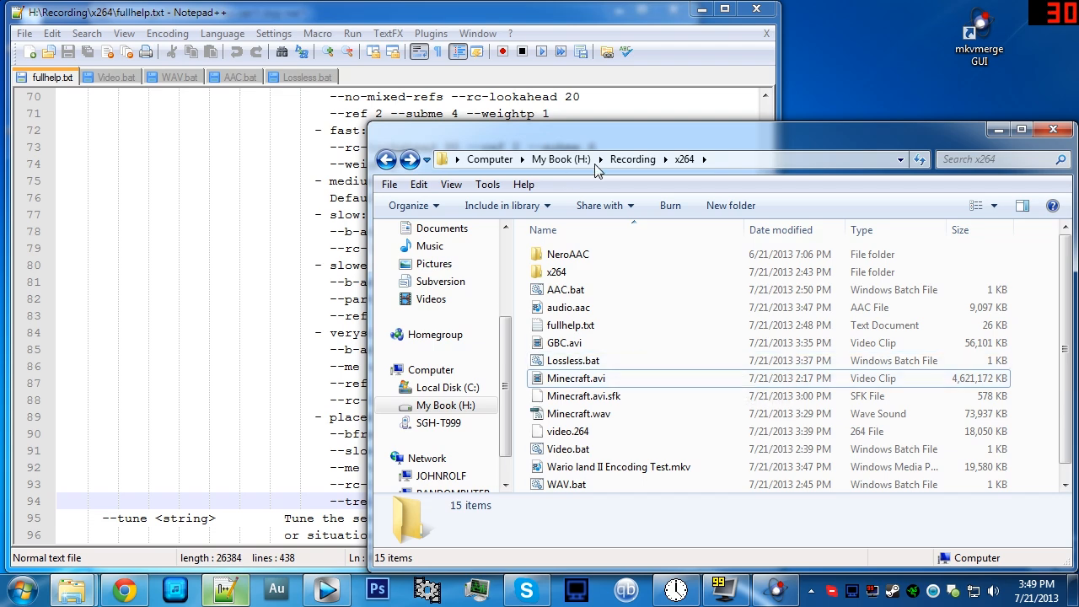
{"action": "left_click", "coordinate": [185, 382]}
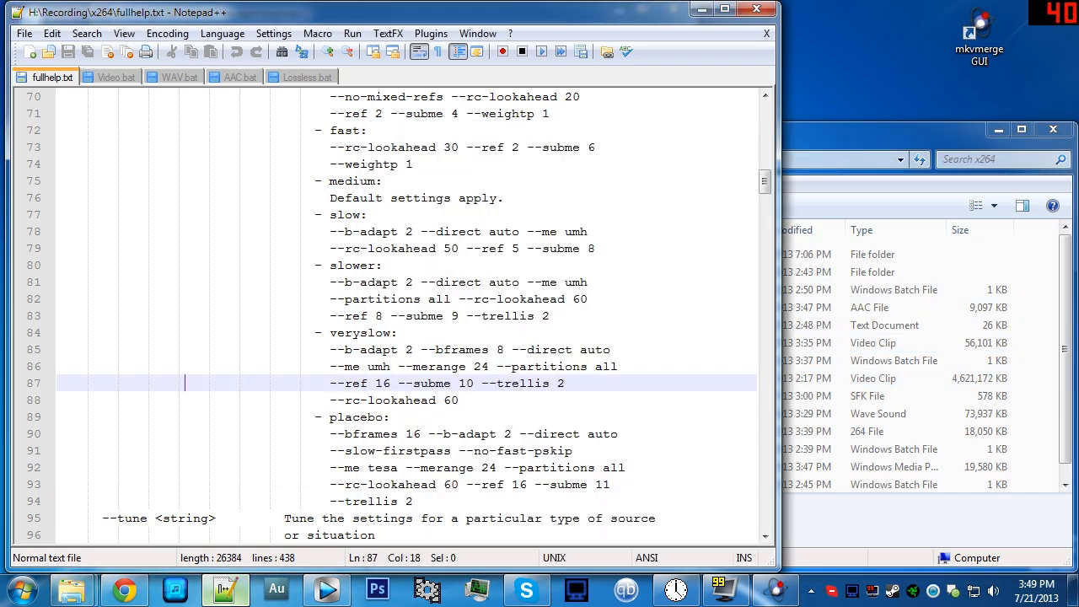
{"action": "left_click", "coordinate": [413, 500]}
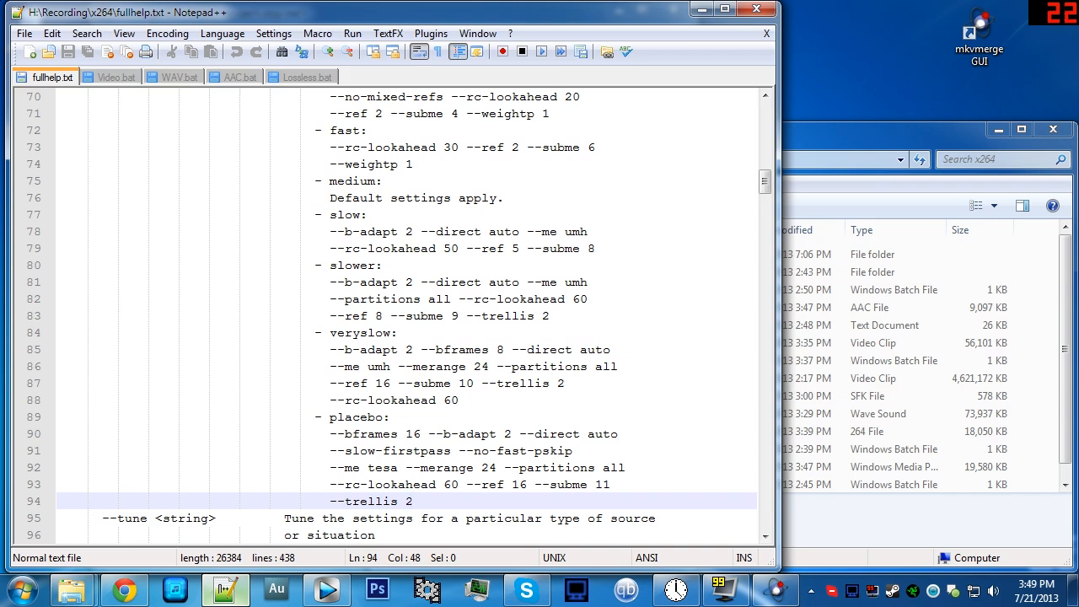
{"action": "left_click", "coordinate": [394, 468]}
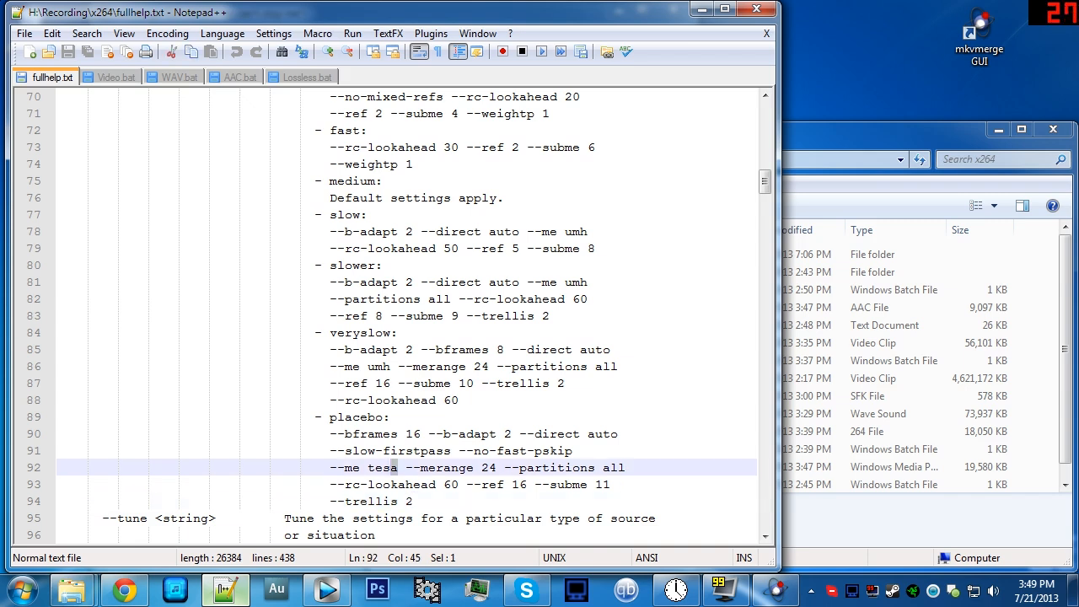
{"action": "left_click_drag", "start_coordinate": [496, 467], "coordinate": [330, 467]}
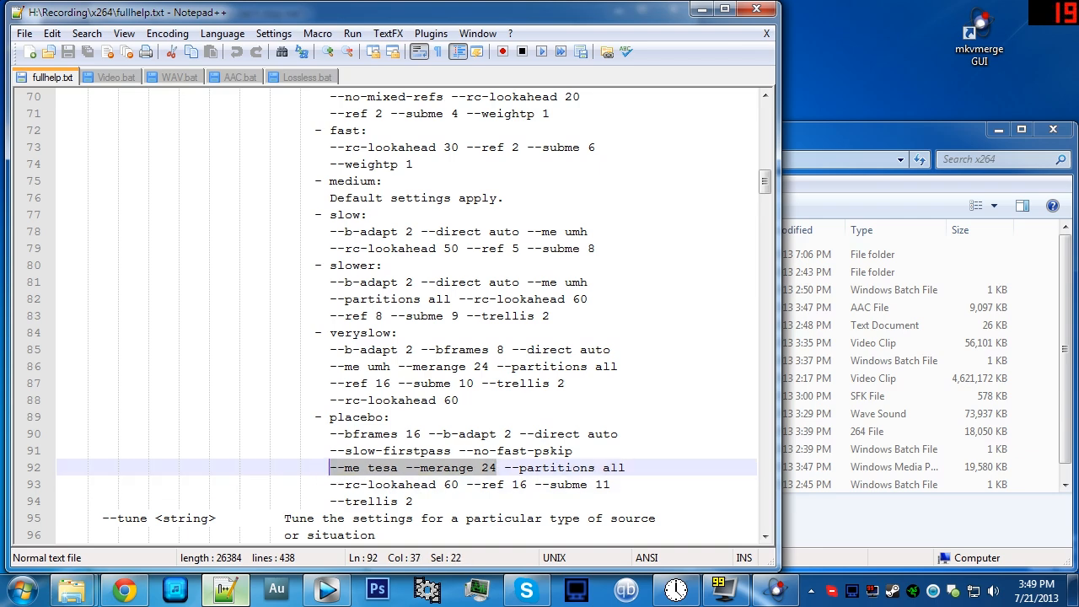
{"action": "left_click", "coordinate": [413, 501]}
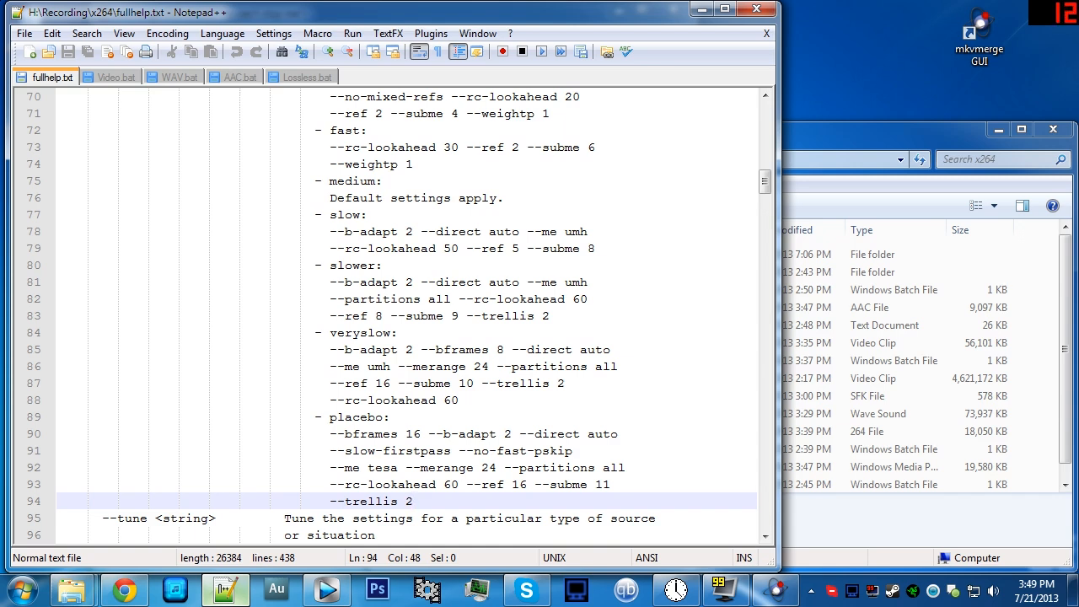
Compare the x264 command lines in Video.bat and Lossless.bat, finishing on Video.bat
{"action": "left_click", "coordinate": [123, 81]}
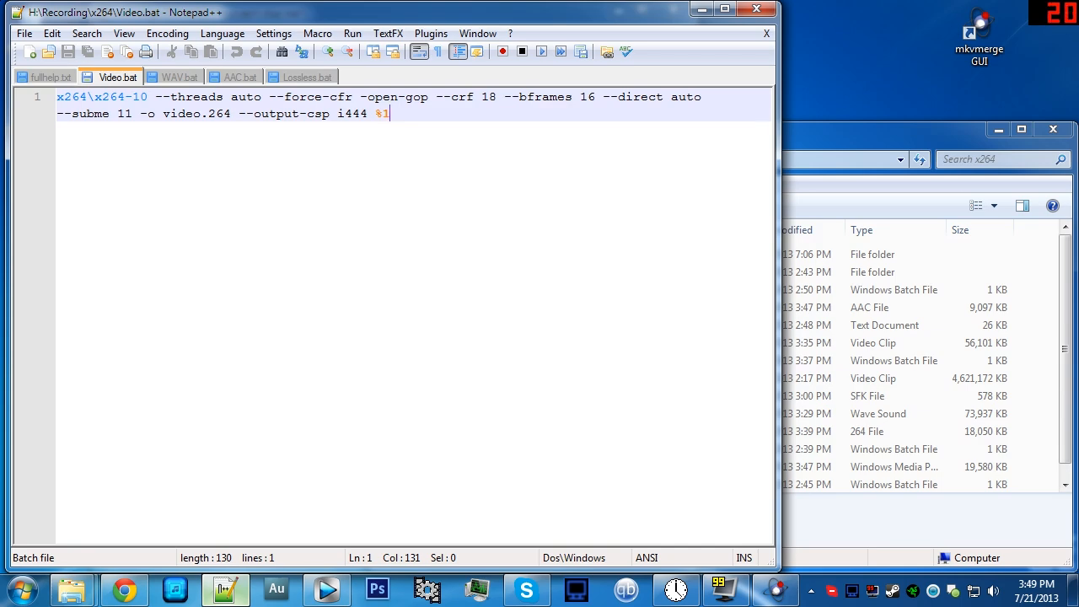
{"action": "key", "text": "Home"}
{"action": "left_click", "coordinate": [291, 78]}
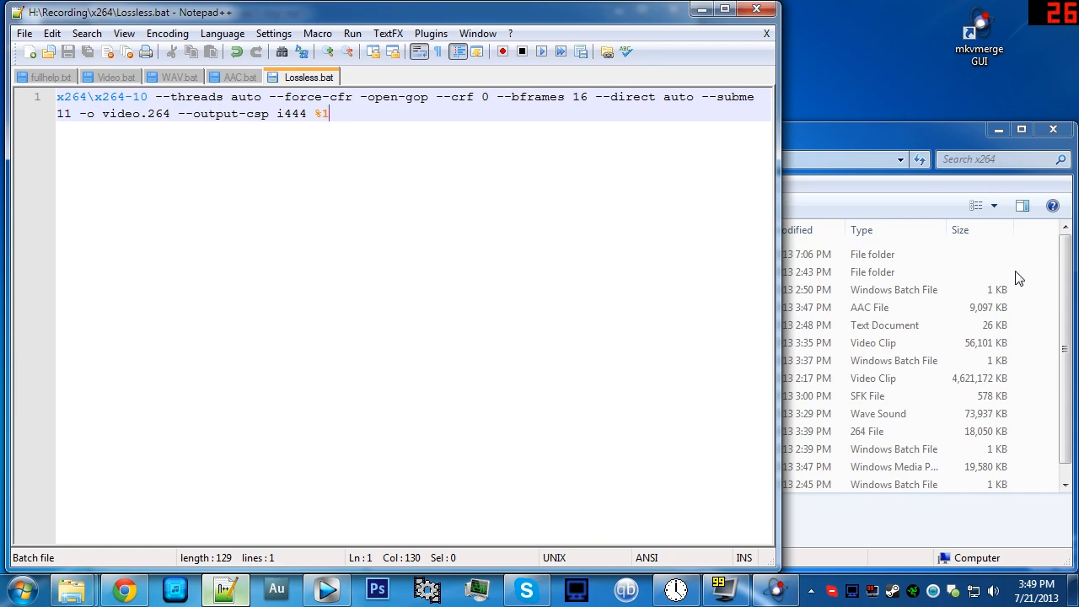
{"action": "left_click", "coordinate": [120, 74]}
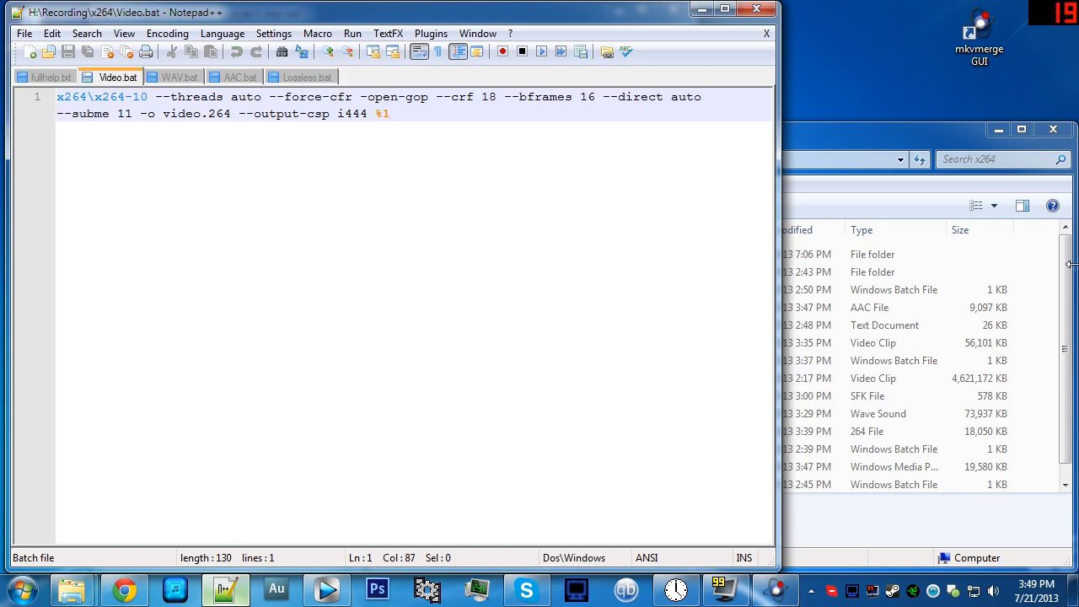
Start encoding Minecraft.avi with Video.bat from the x264 folder and reposition the console window
{"action": "left_click", "coordinate": [1036, 342]}
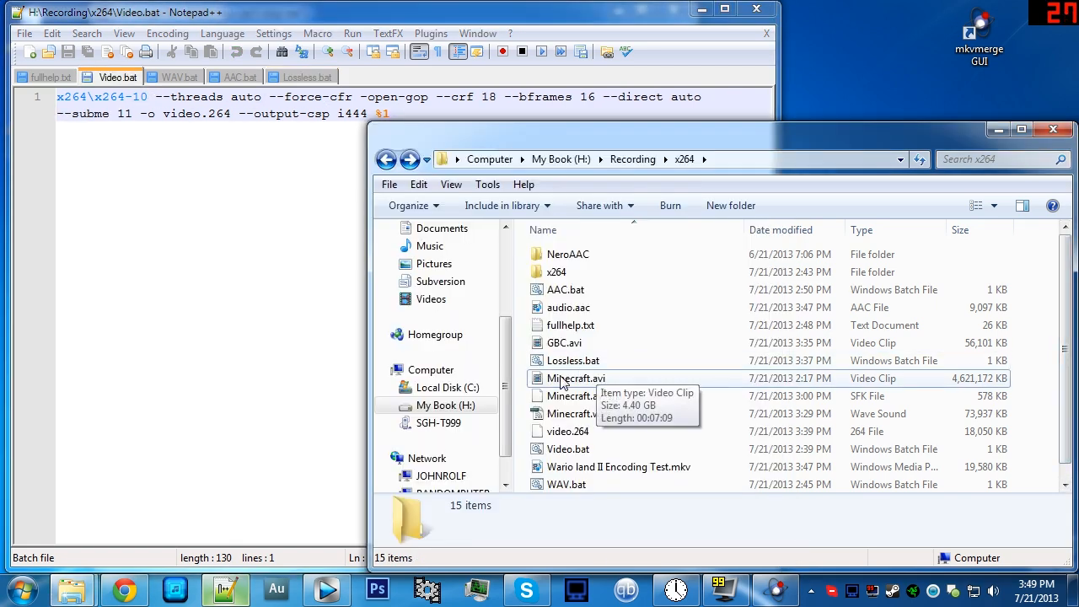
{"action": "left_click_drag", "start_coordinate": [564, 382], "coordinate": [569, 449]}
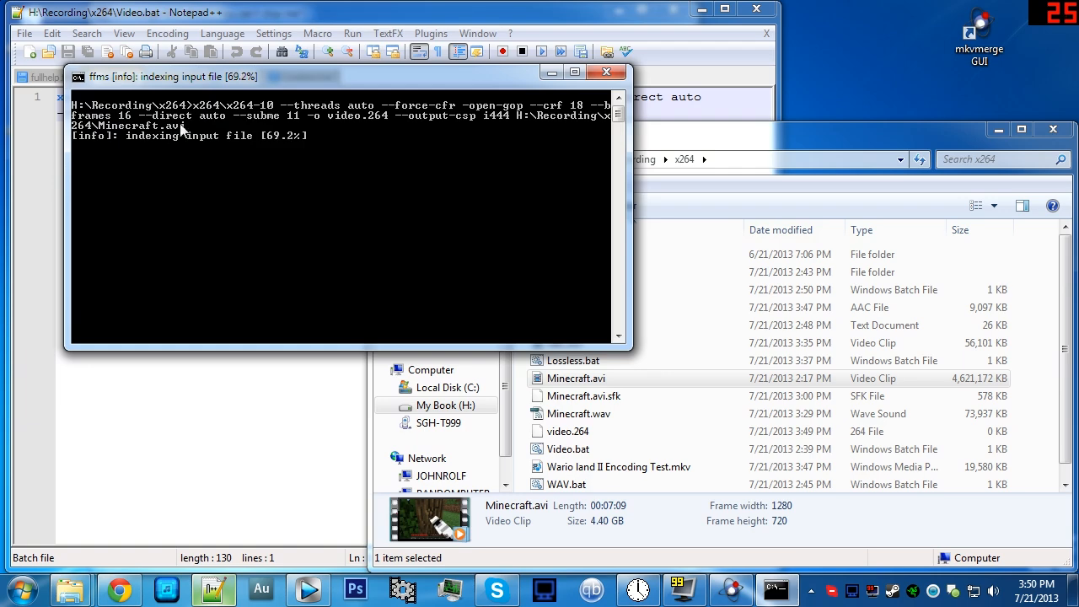
{"action": "left_click_drag", "start_coordinate": [469, 162], "coordinate": [622, 222]}
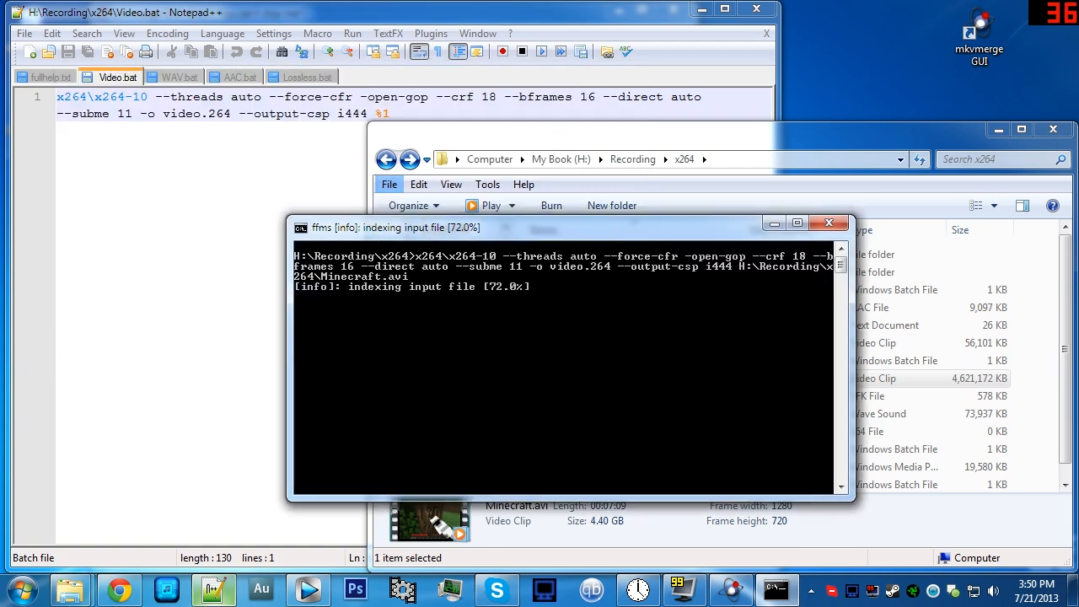
{"action": "left_click_drag", "start_coordinate": [459, 226], "coordinate": [337, 208]}
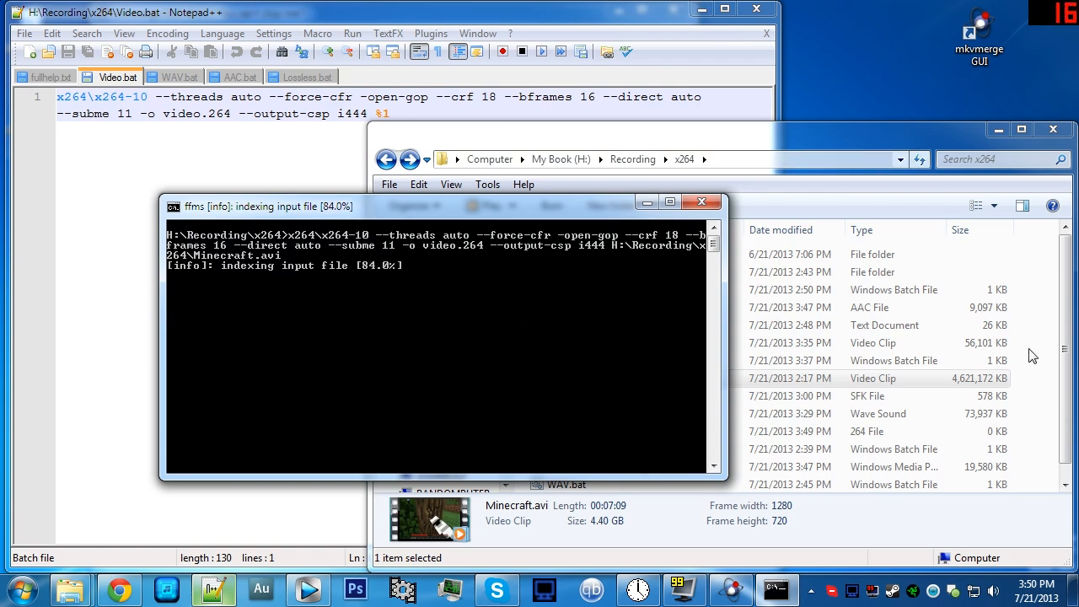
Check the video.264 output file in the x264 folder and return to the encoder's console window
{"action": "left_click", "coordinate": [1031, 440]}
{"action": "left_click", "coordinate": [601, 433]}
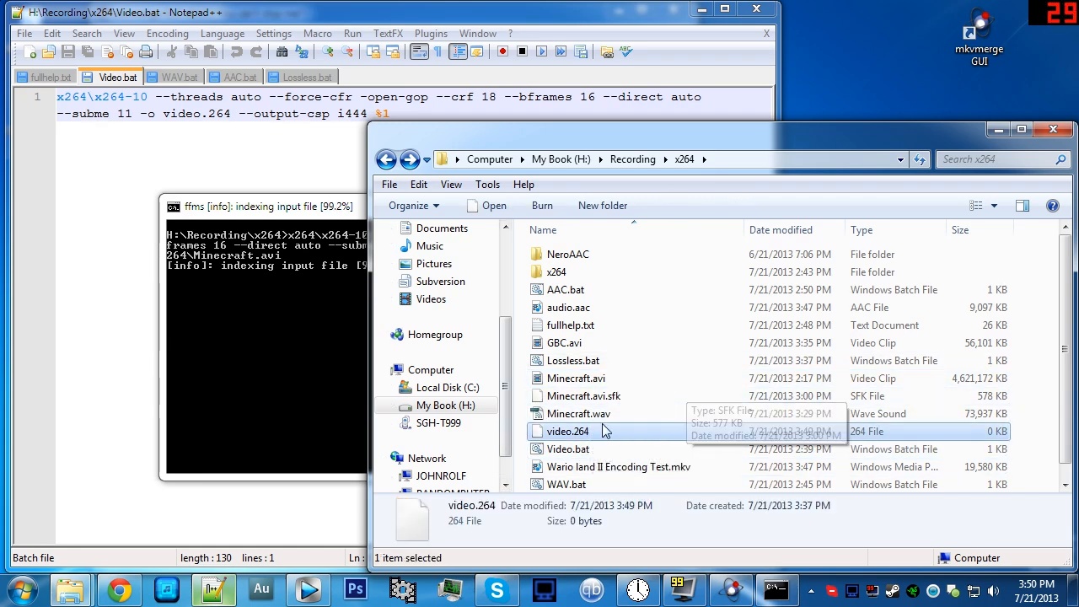
{"action": "left_click", "coordinate": [327, 361]}
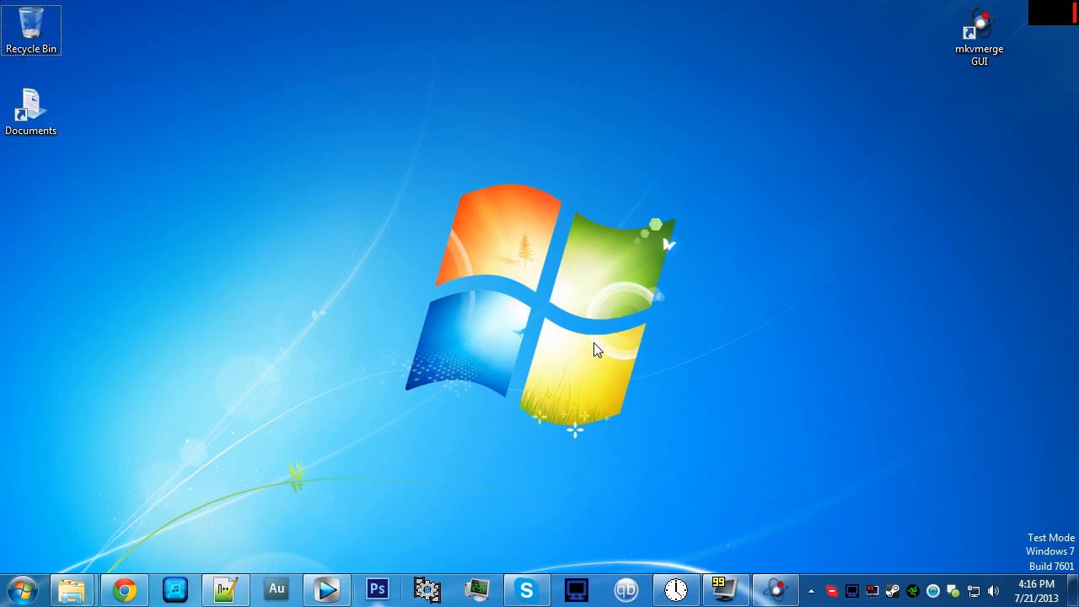
Reopen the x264 folder from the desktop and check the size of the encoded video.264
{"action": "left_click", "coordinate": [74, 585]}
{"action": "left_click", "coordinate": [213, 524]}
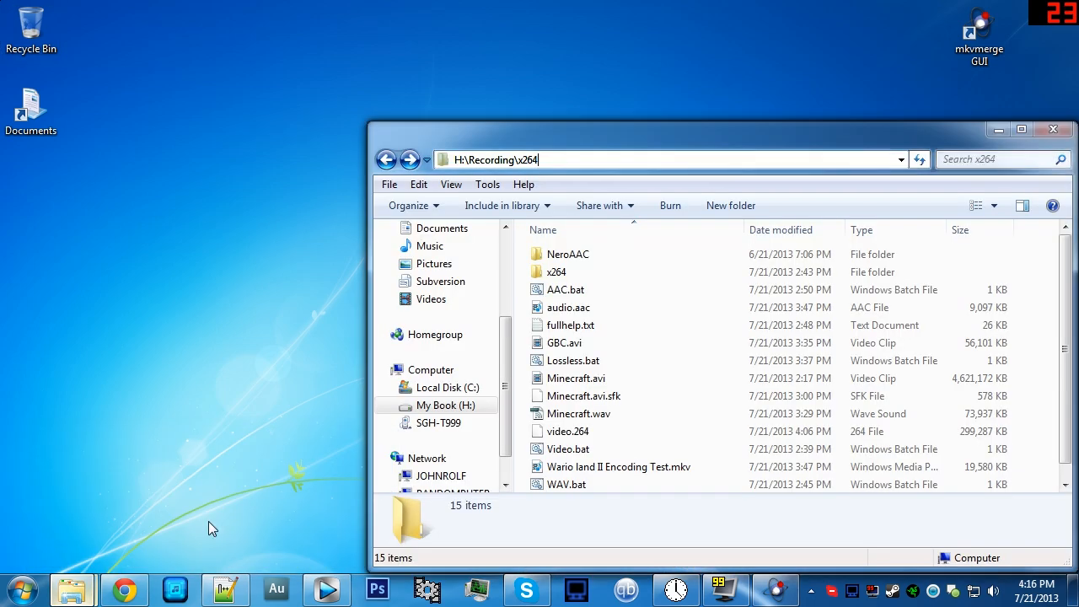
{"action": "left_click", "coordinate": [656, 433]}
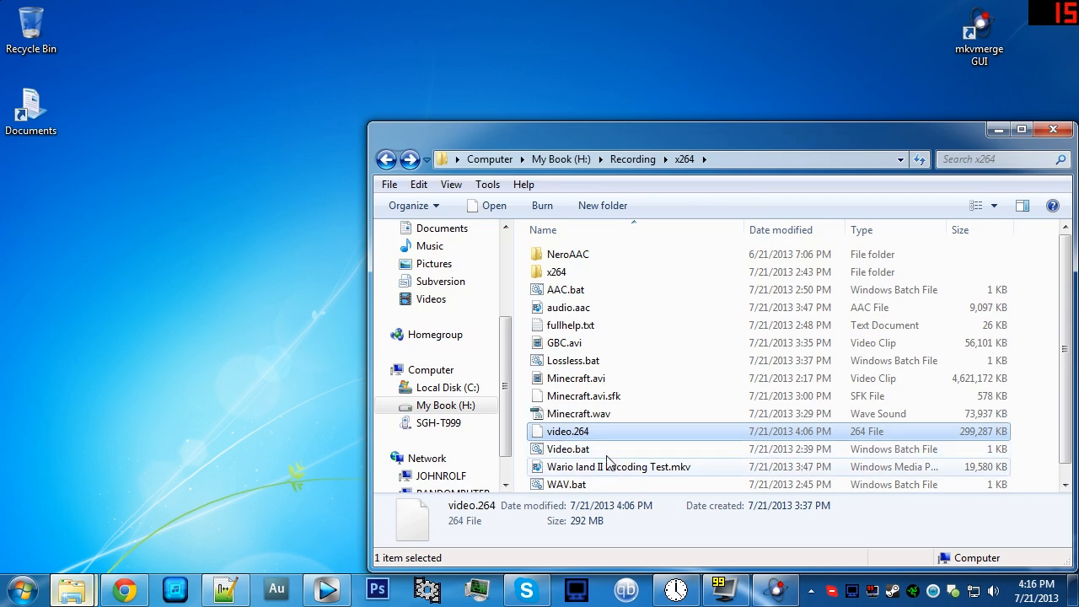
{"action": "left_click", "coordinate": [1015, 411]}
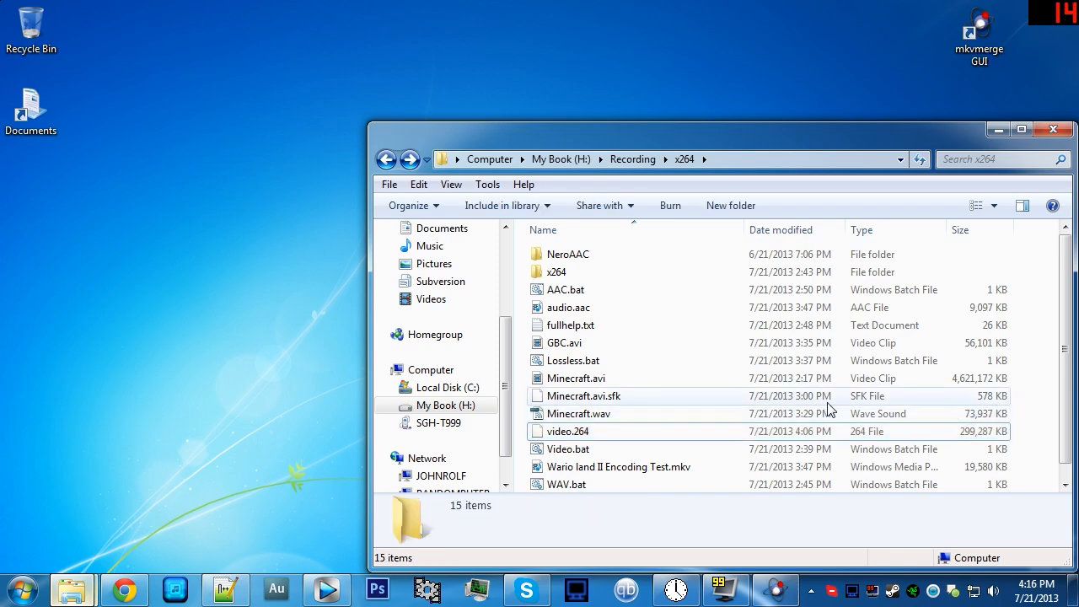
{"action": "left_click", "coordinate": [581, 433]}
Open Calculator, move it beside the x264 folder, and compute 5.25 / 8
{"action": "left_click", "coordinate": [22, 590]}
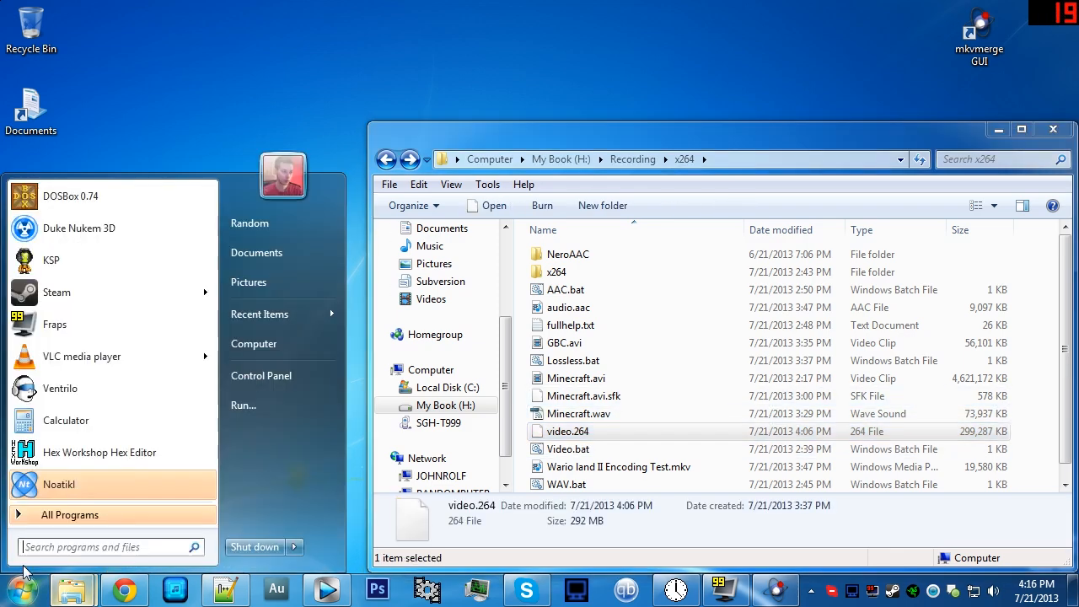
{"action": "left_click", "coordinate": [114, 427]}
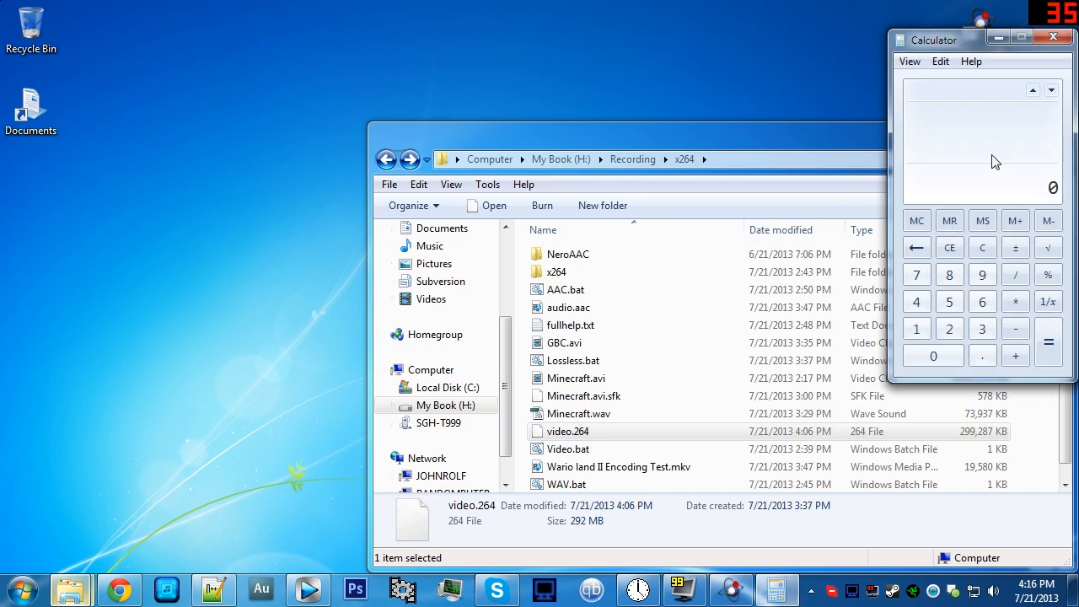
{"action": "left_click_drag", "start_coordinate": [965, 42], "coordinate": [165, 196]}
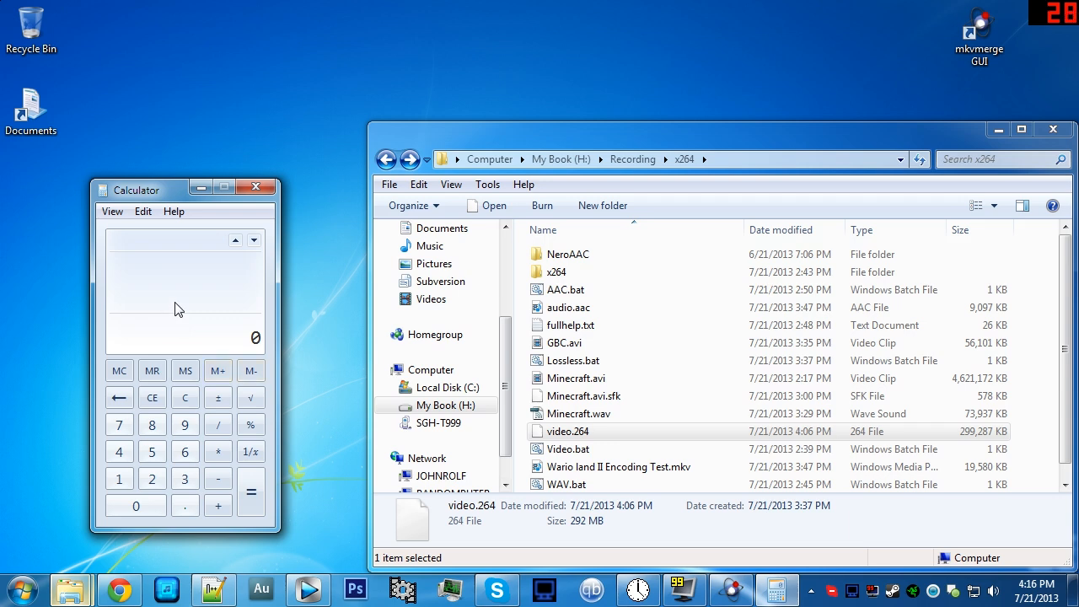
{"action": "key", "text": "5"}
{"action": "key", "text": "2"}
{"action": "key", "text": "5"}
{"action": "key", "text": "8"}
{"action": "key", "text": "Return"}
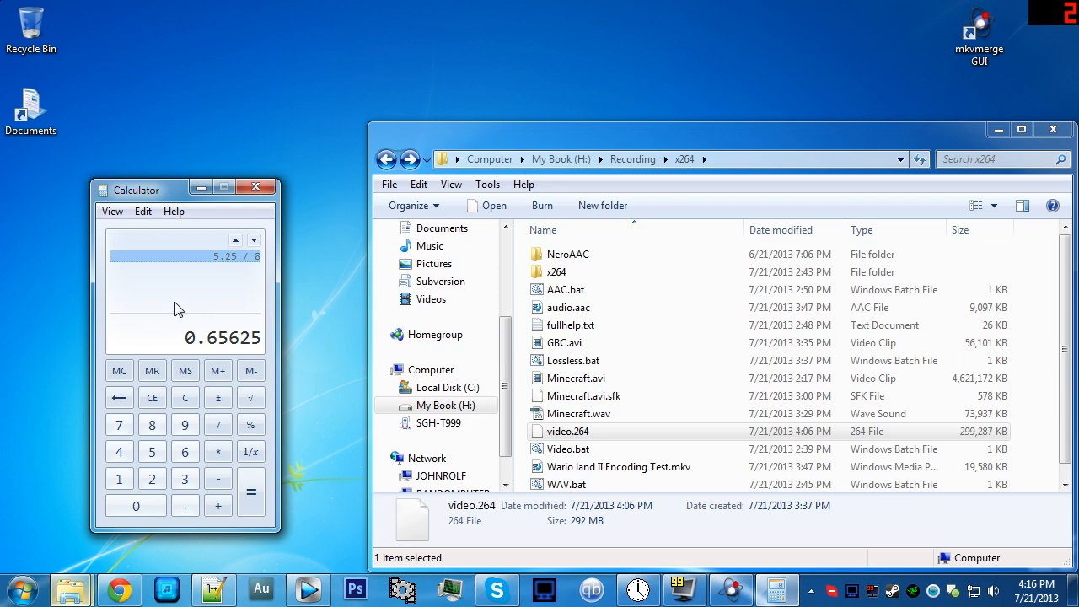
{"action": "left_click", "coordinate": [175, 303]}
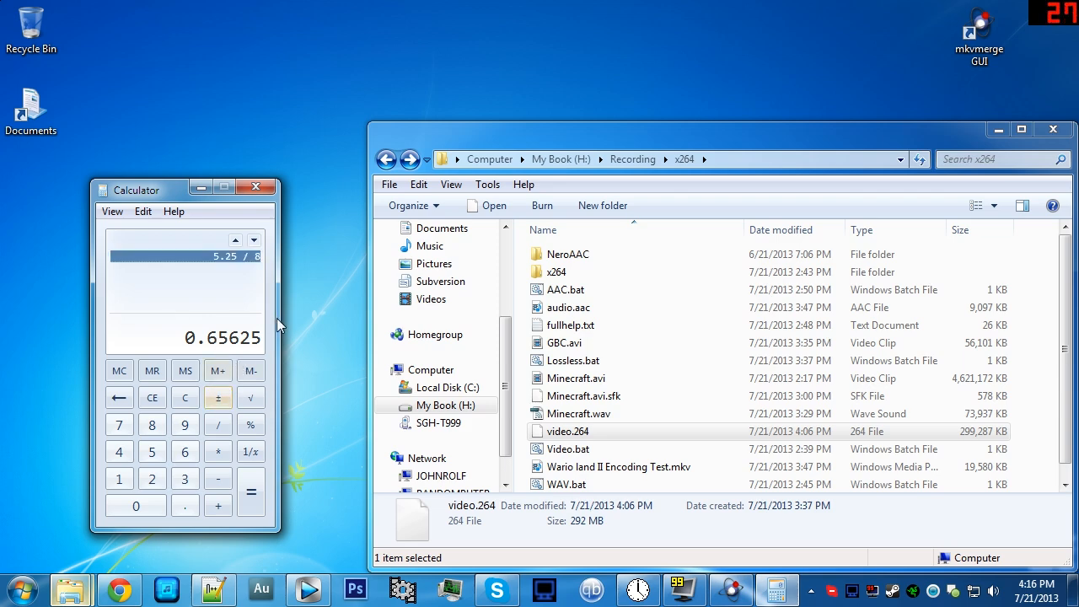
Copy the result of 5.25 / 8 and divide 292 by it
{"action": "left_click", "coordinate": [142, 211]}
{"action": "left_click", "coordinate": [153, 231]}
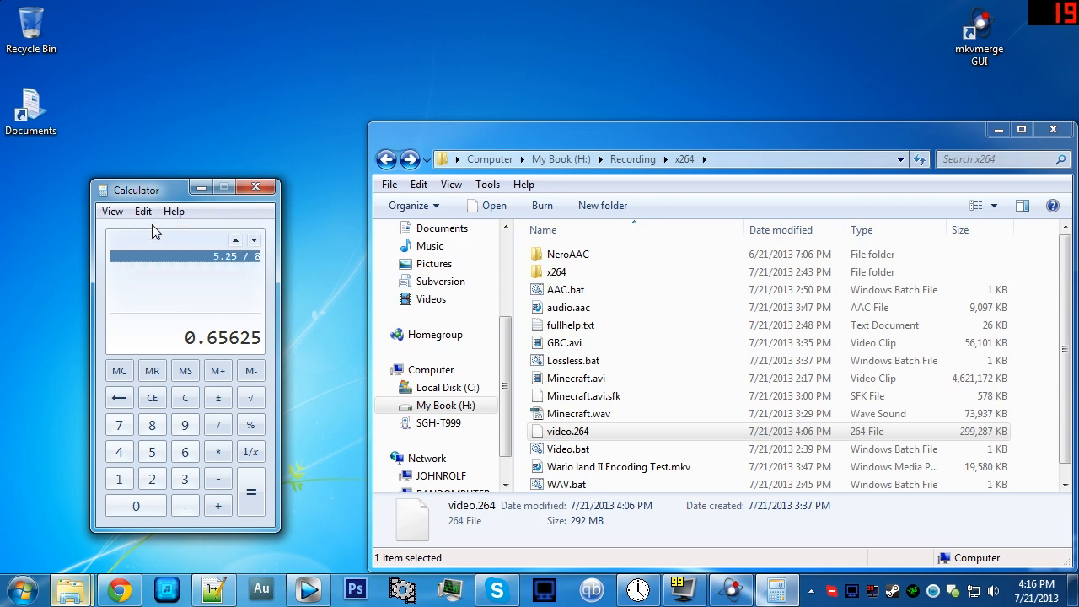
{"action": "type", "text": "292"}
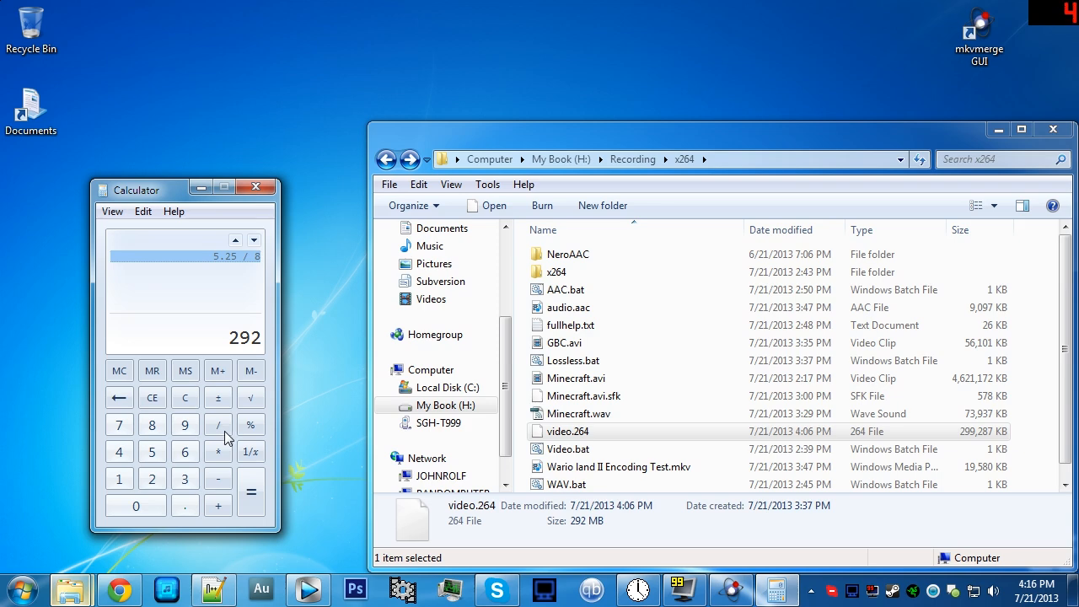
{"action": "left_click", "coordinate": [219, 426]}
{"action": "key", "text": "ctrl+v"}
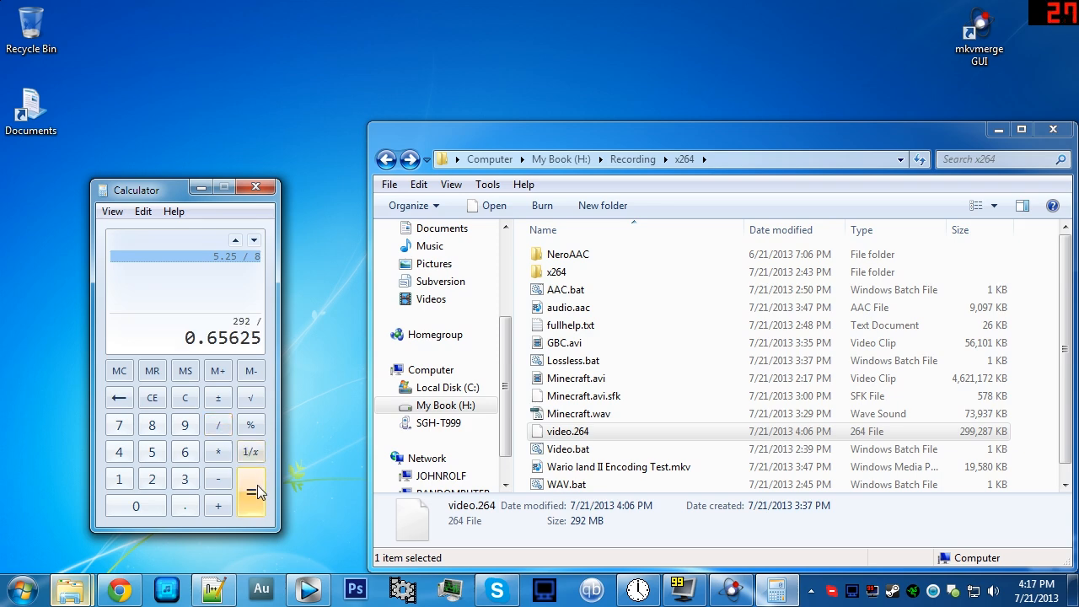
{"action": "left_click", "coordinate": [251, 493]}
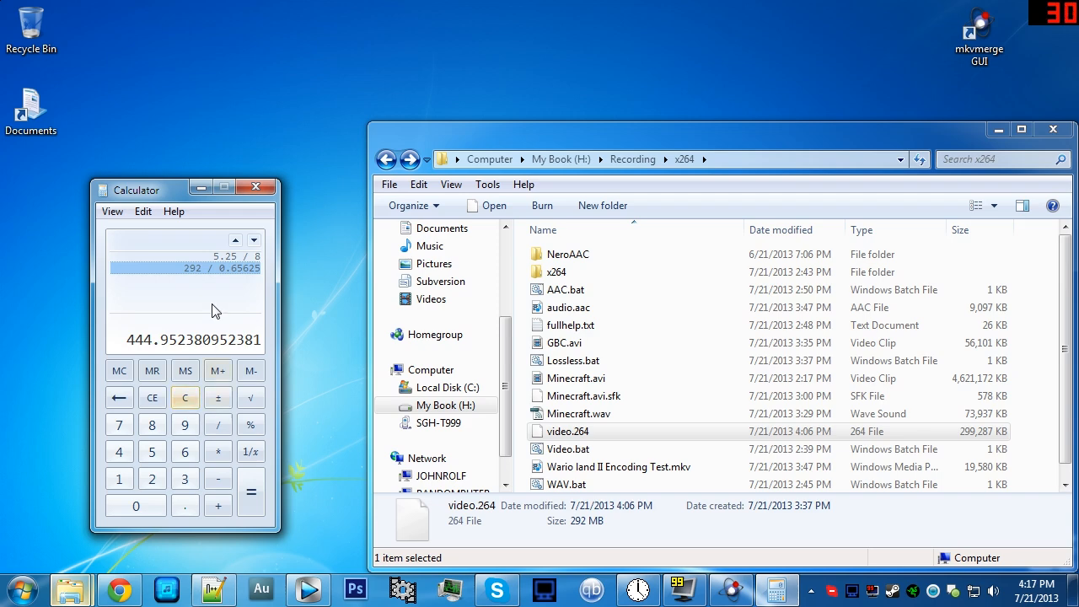
Convert the quotient to minutes and seconds by dividing by 60, subtracting 7 and multiplying the remainder by 60
{"action": "key", "text": "slash"}
{"action": "type", "text": "60"}
{"action": "key", "text": "Return"}
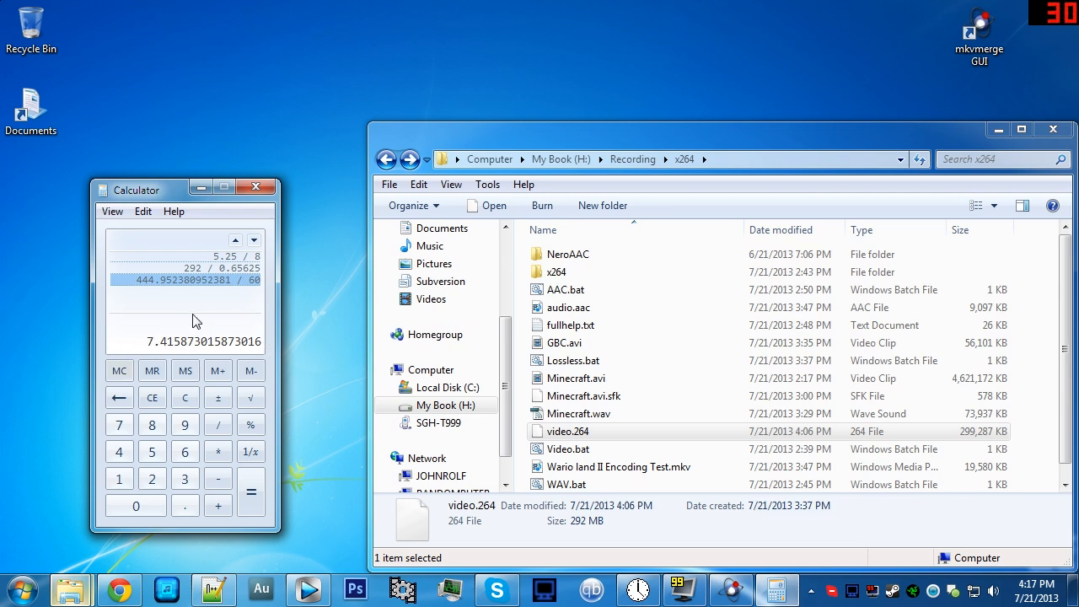
{"action": "key", "text": "minus"}
{"action": "type", "text": "7"}
{"action": "key", "text": "Return"}
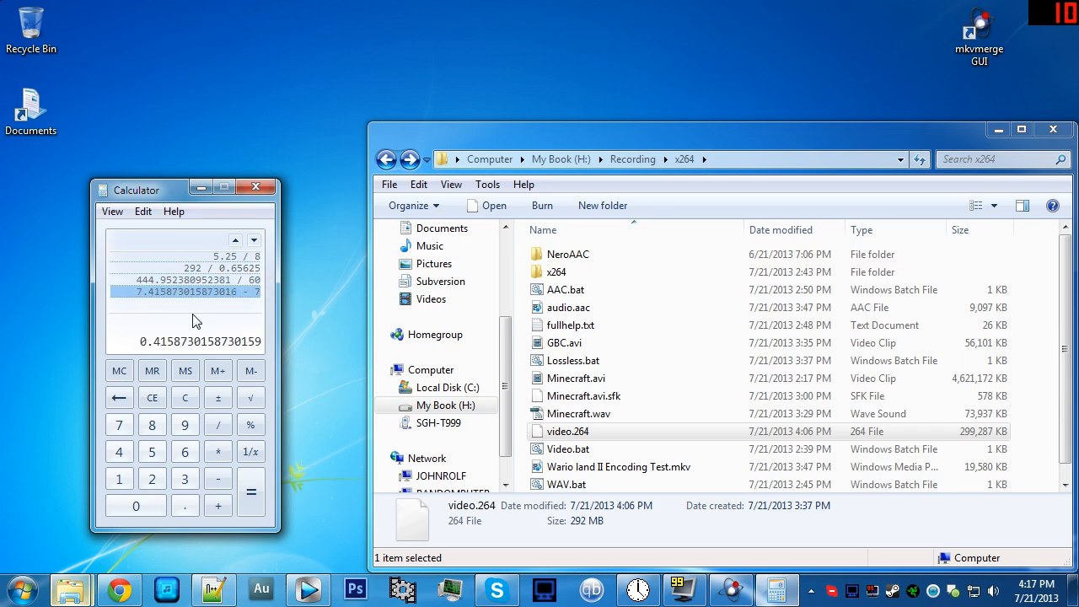
{"action": "key", "text": "asterisk"}
{"action": "type", "text": "60"}
{"action": "key", "text": "Return"}
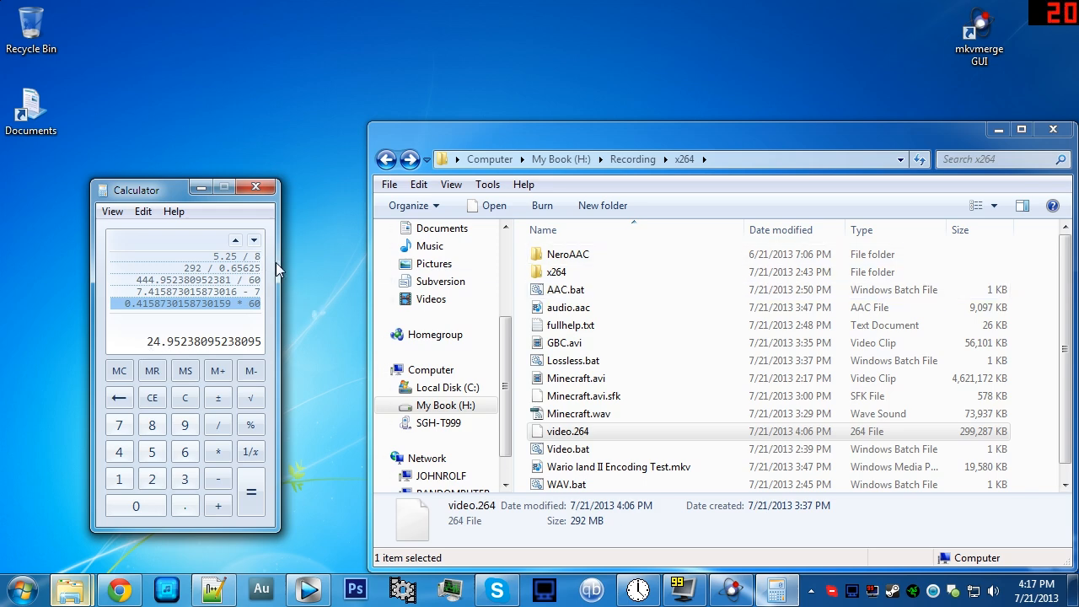
Check the length of Minecraft.avi in the x264 folder, close Calculator and clear the file selection
{"action": "left_click", "coordinate": [595, 380]}
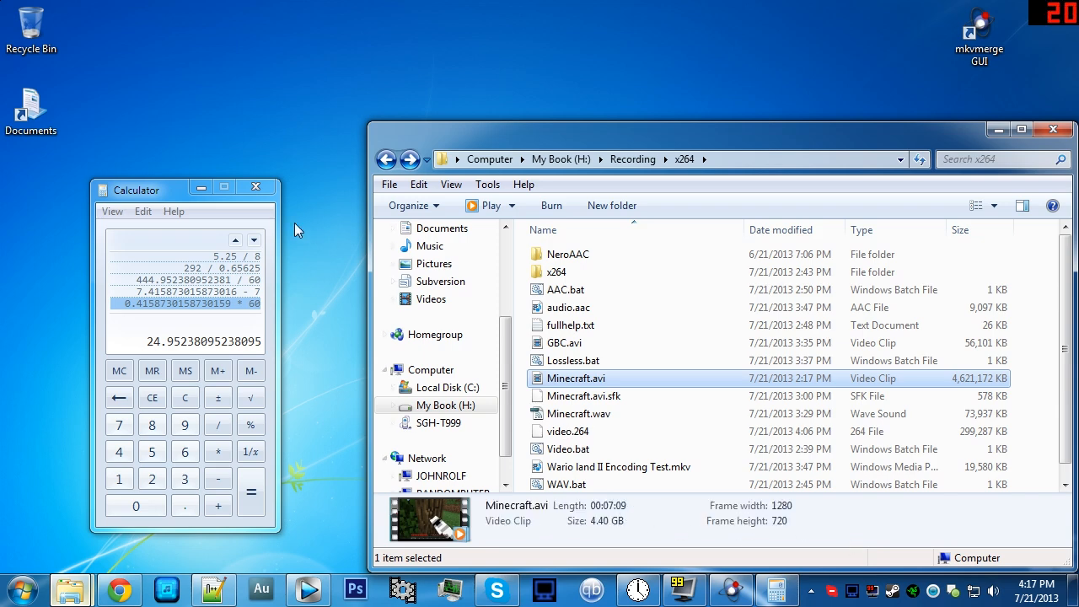
{"action": "left_click", "coordinate": [256, 192]}
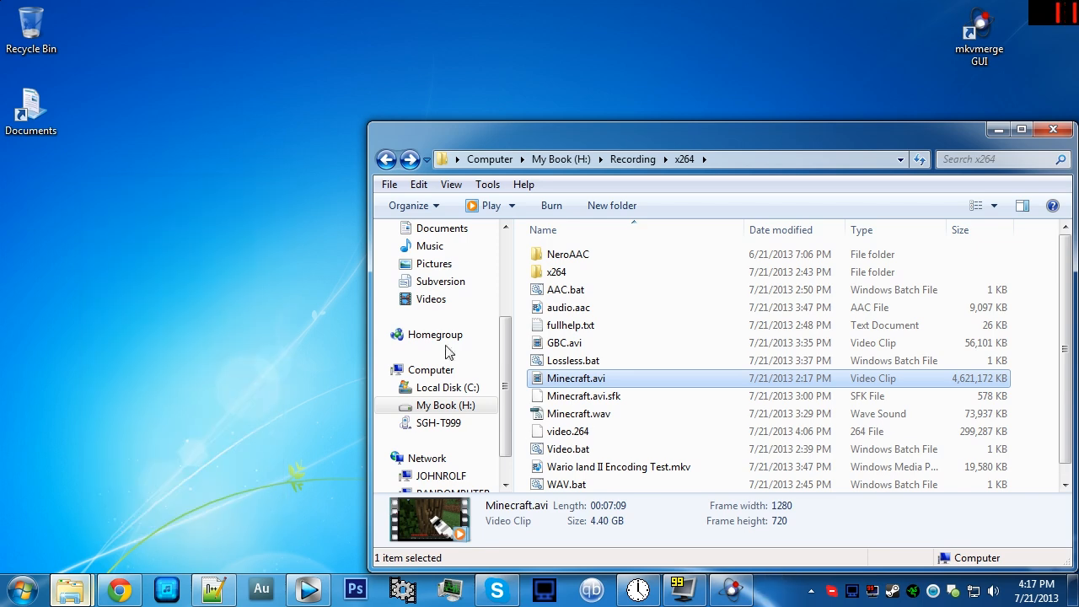
{"action": "left_click", "coordinate": [601, 430]}
{"action": "left_click", "coordinate": [1019, 381]}
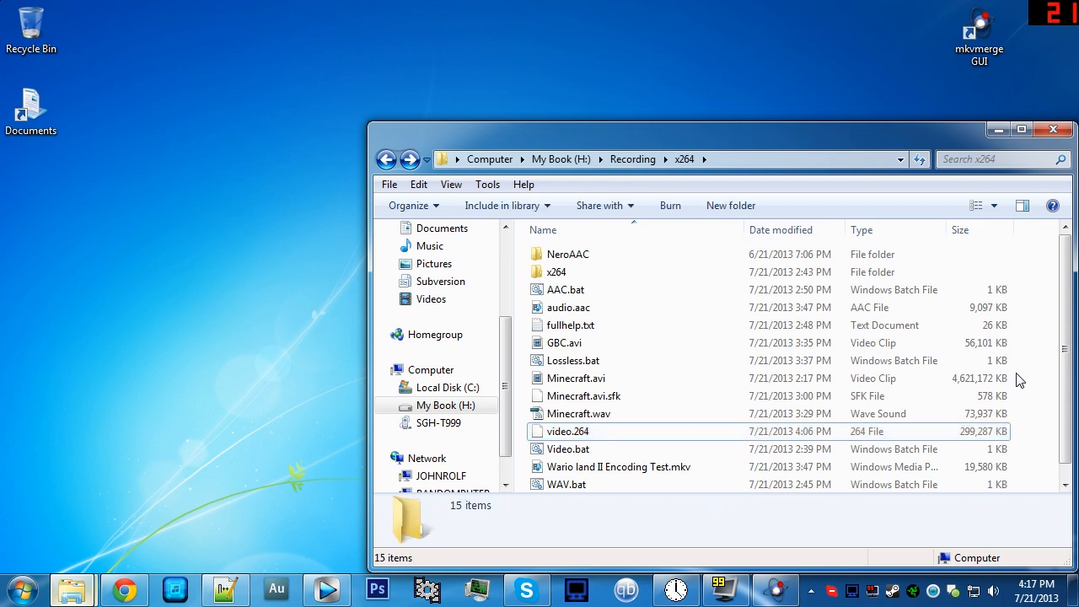
Open mkvmerge GUI beside the x264 folder and add video.264 and audio.aac as input files
{"action": "scroll", "coordinate": [573, 482], "scroll_direction": "down", "scroll_amount": 1}
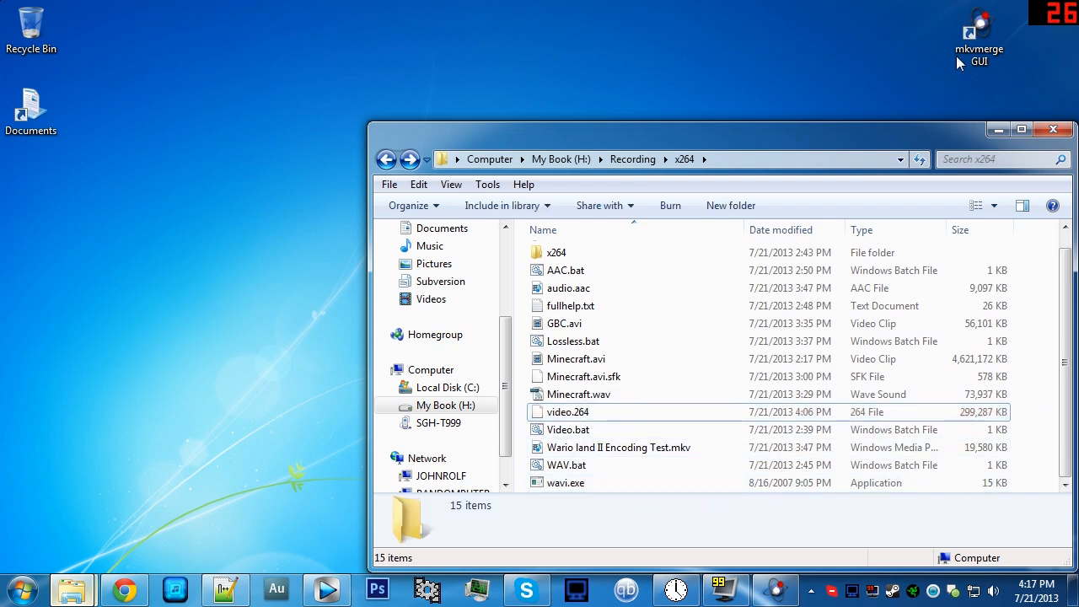
{"action": "double_click", "coordinate": [962, 55]}
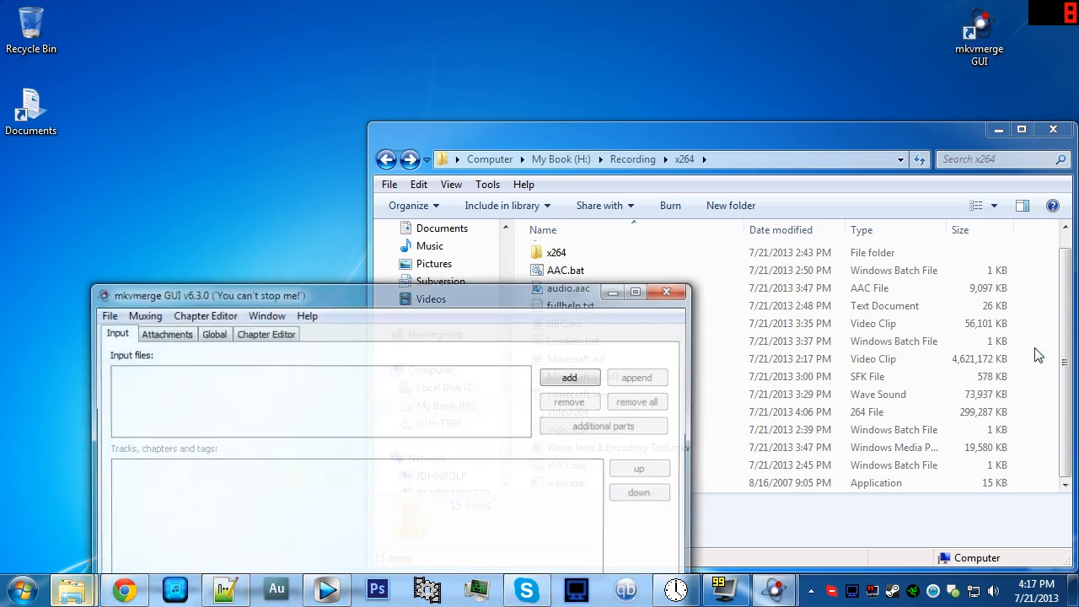
{"action": "left_click_drag", "start_coordinate": [442, 301], "coordinate": [366, 18]}
{"action": "left_click", "coordinate": [1028, 434]}
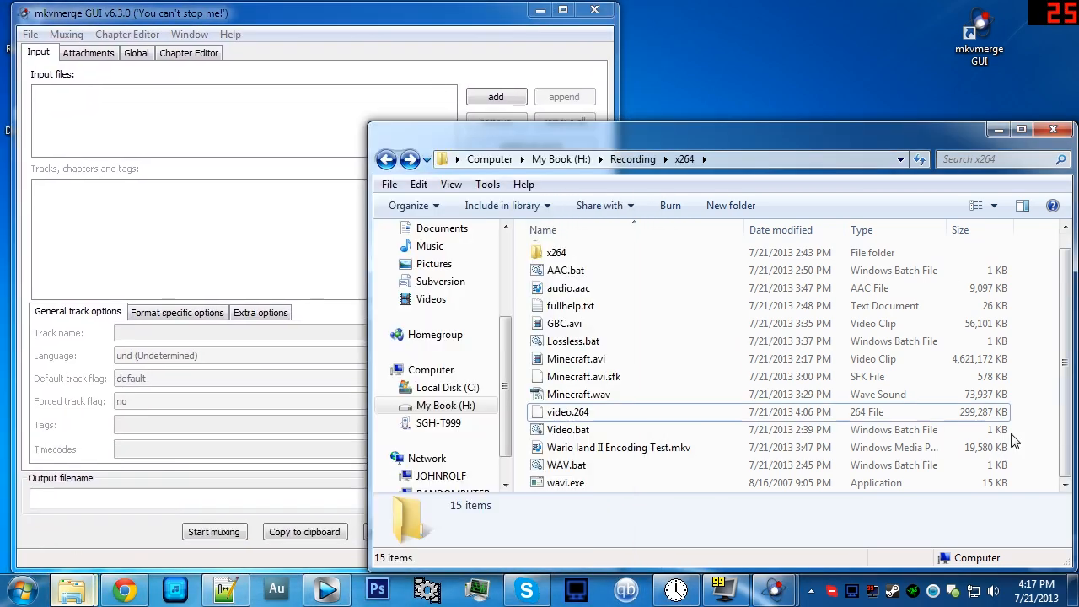
{"action": "left_click_drag", "start_coordinate": [577, 412], "coordinate": [196, 221]}
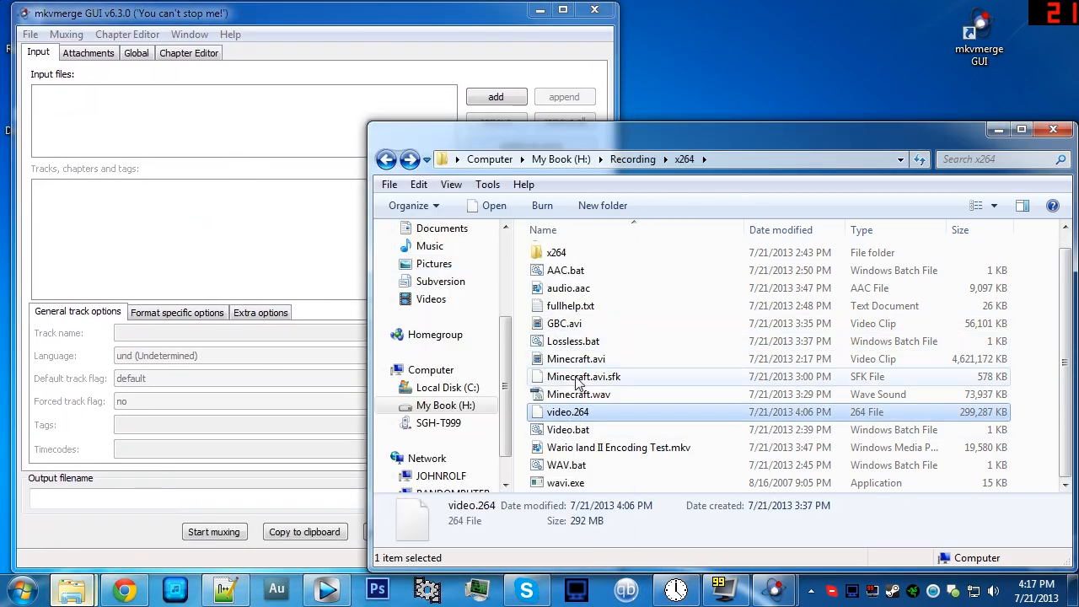
{"action": "left_click", "coordinate": [575, 289]}
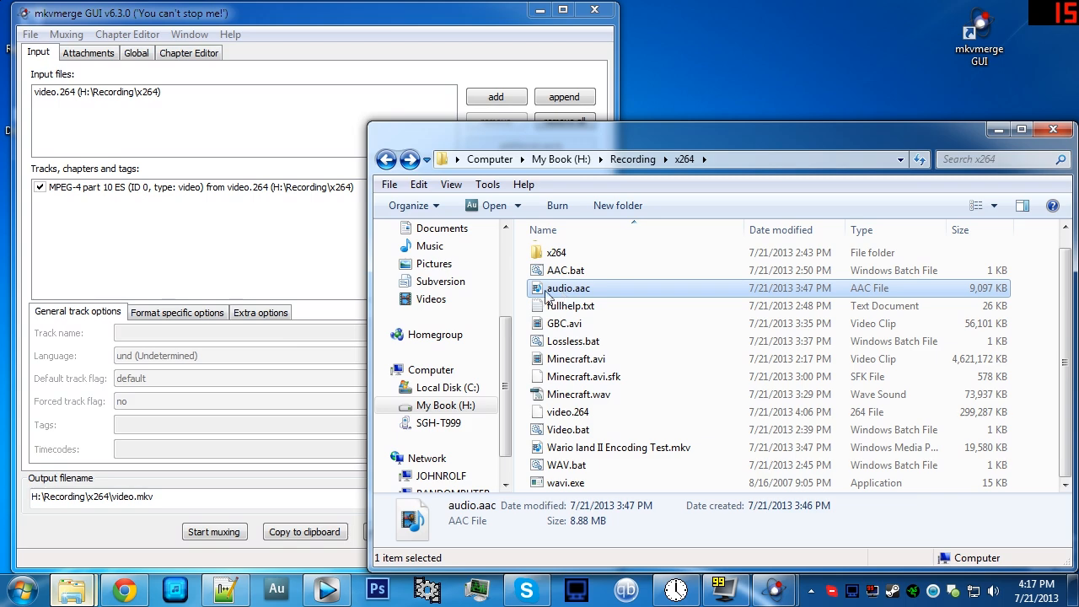
{"action": "left_click_drag", "start_coordinate": [548, 291], "coordinate": [195, 275]}
Review the video and audio tracks and show the format-specific options of the video.264 track
{"action": "left_click", "coordinate": [159, 201]}
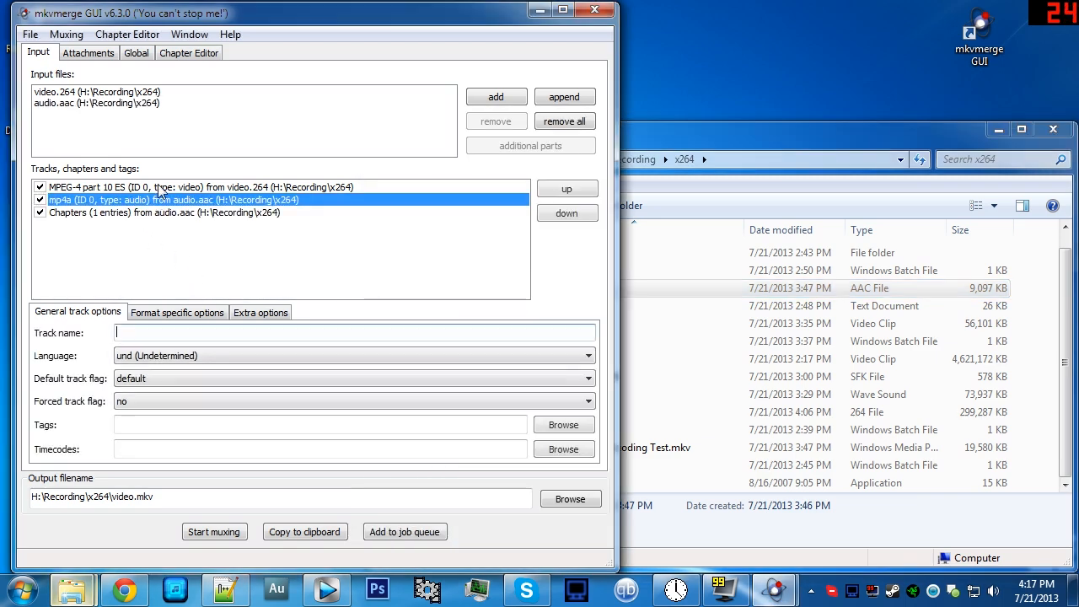
{"action": "left_click", "coordinate": [165, 187]}
{"action": "left_click", "coordinate": [169, 199]}
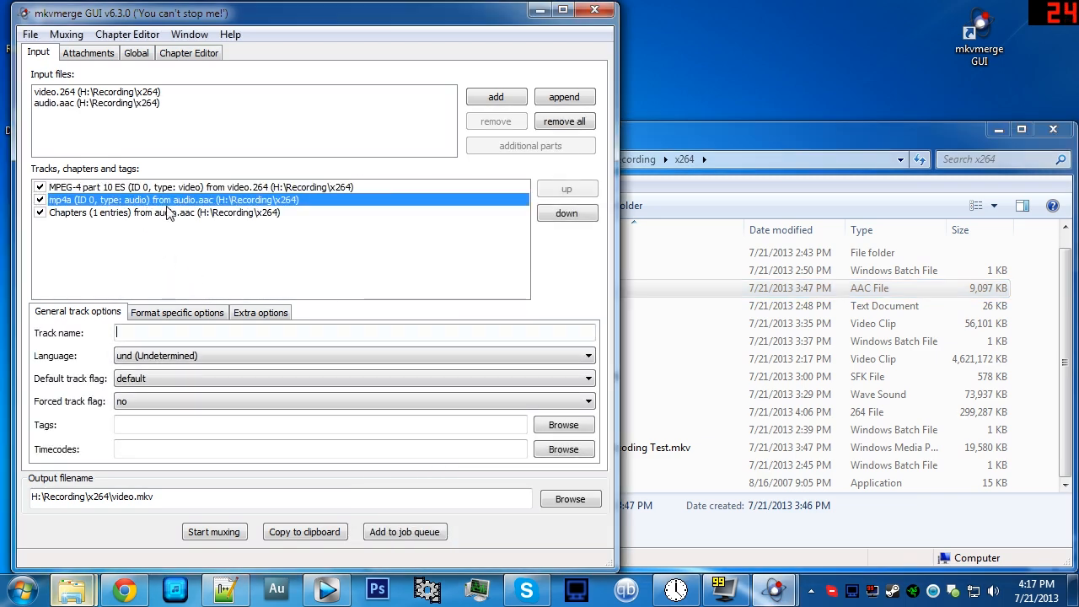
{"action": "left_click", "coordinate": [177, 312]}
{"action": "left_click", "coordinate": [155, 189]}
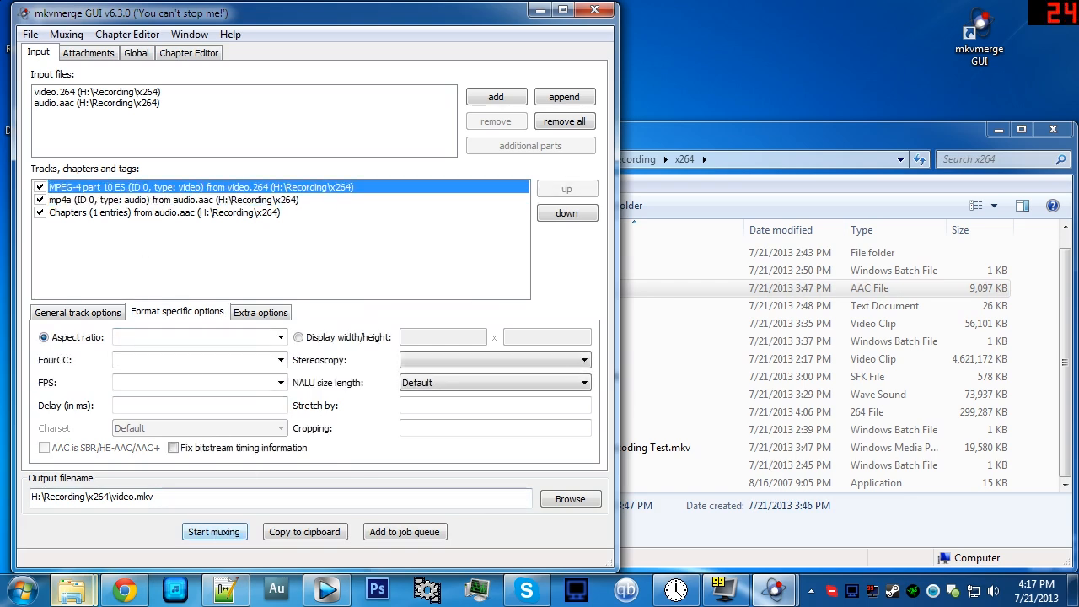
Name the output file Minecraft Encoding Test.mkv, mux the tracks into it and dismiss the finished report
{"action": "double_click", "coordinate": [135, 497]}
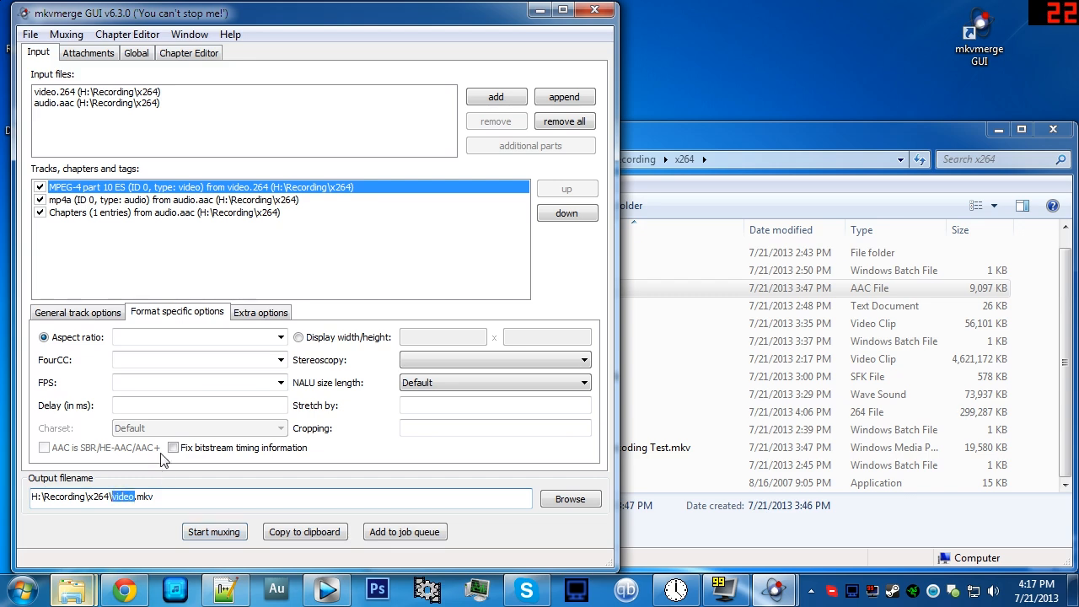
{"action": "type", "text": "Minecraft "}
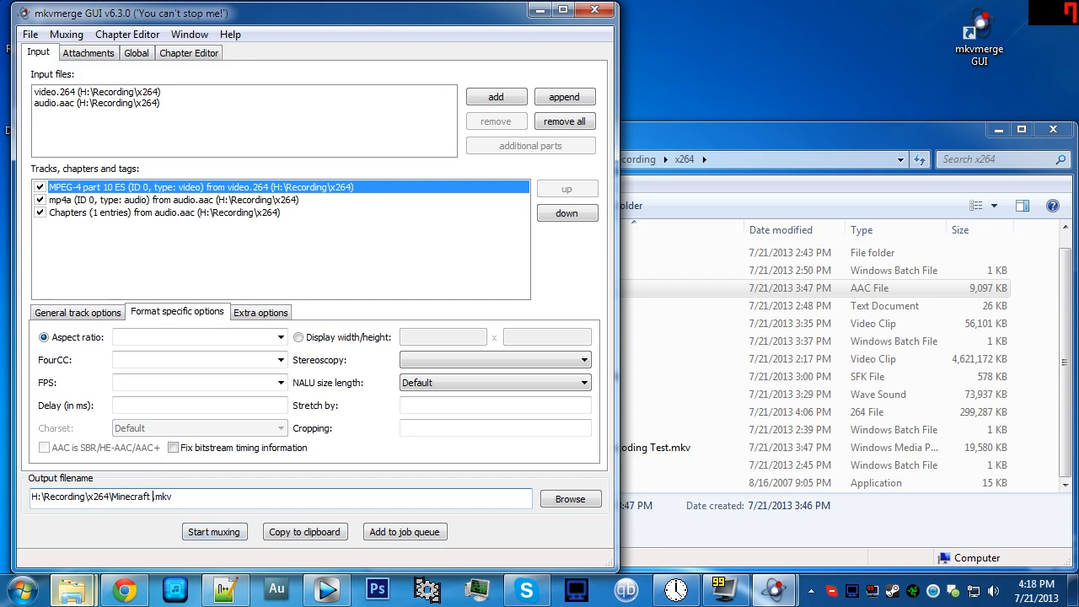
{"action": "type", "text": "Encoding Test"}
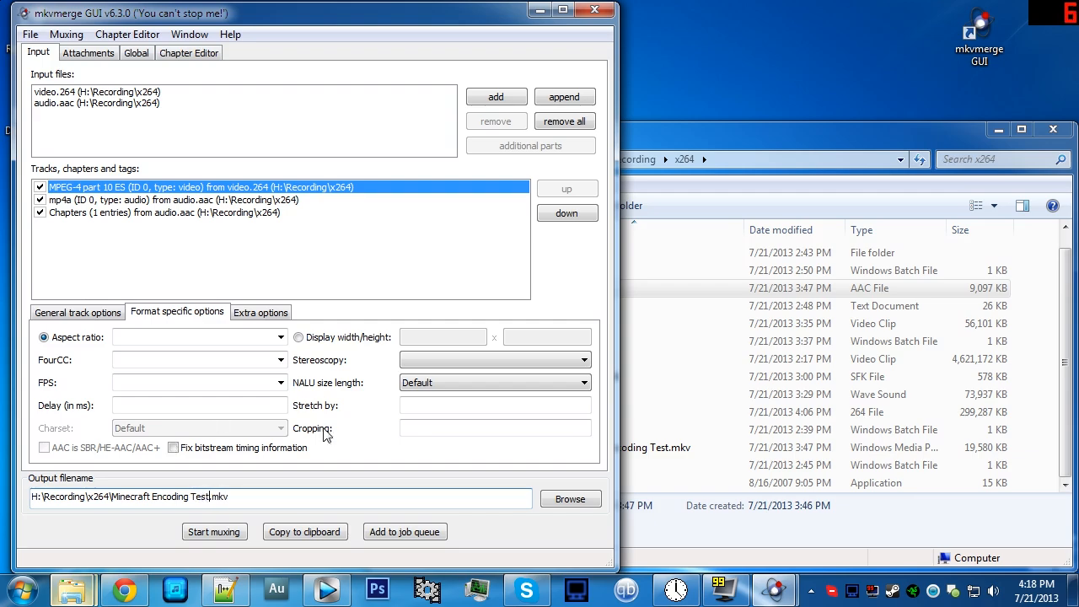
{"action": "left_click", "coordinate": [216, 533]}
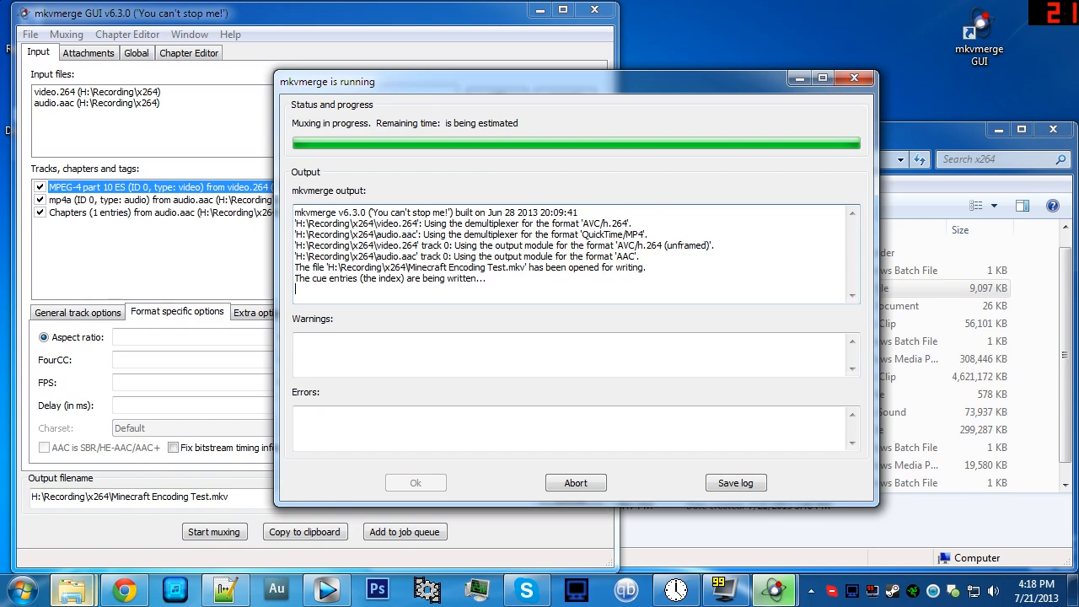
{"action": "left_click", "coordinate": [423, 481]}
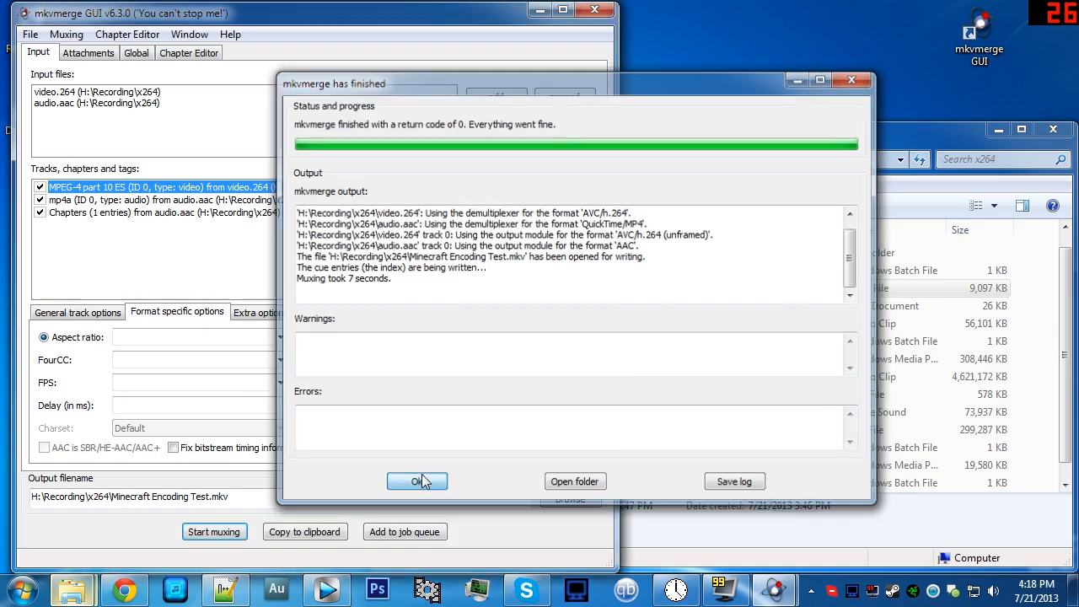
Check the size of Minecraft Encoding Test.mkv in the x264 folder and minimize mkvmerge GUI
{"action": "left_click", "coordinate": [1019, 346]}
{"action": "scroll", "coordinate": [1019, 345], "scroll_direction": "up", "scroll_amount": 1}
{"action": "scroll", "coordinate": [698, 336], "scroll_direction": "down", "scroll_amount": 1}
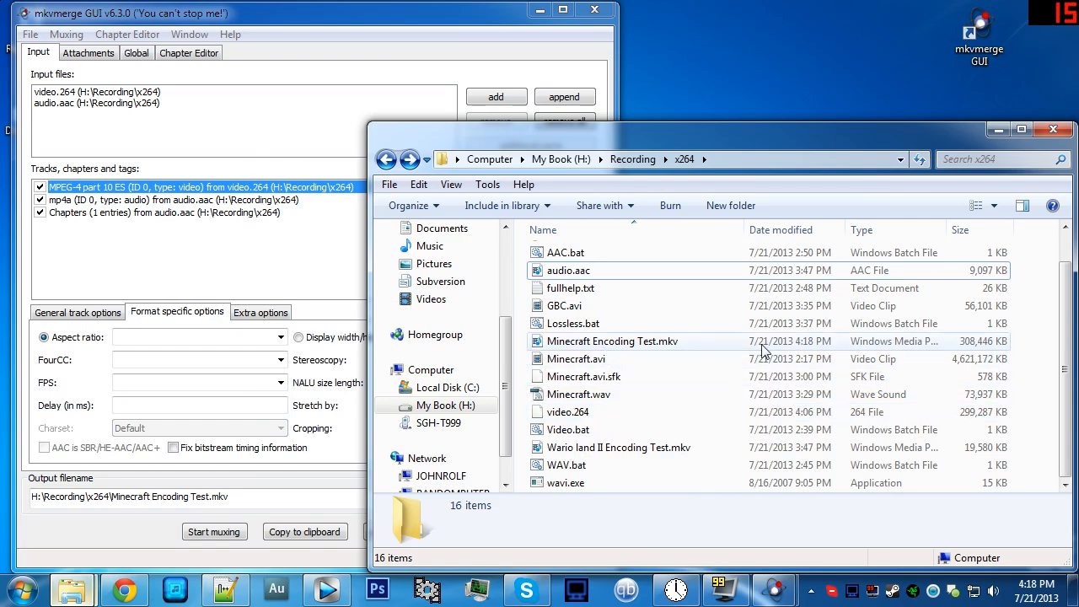
{"action": "left_click", "coordinate": [995, 346]}
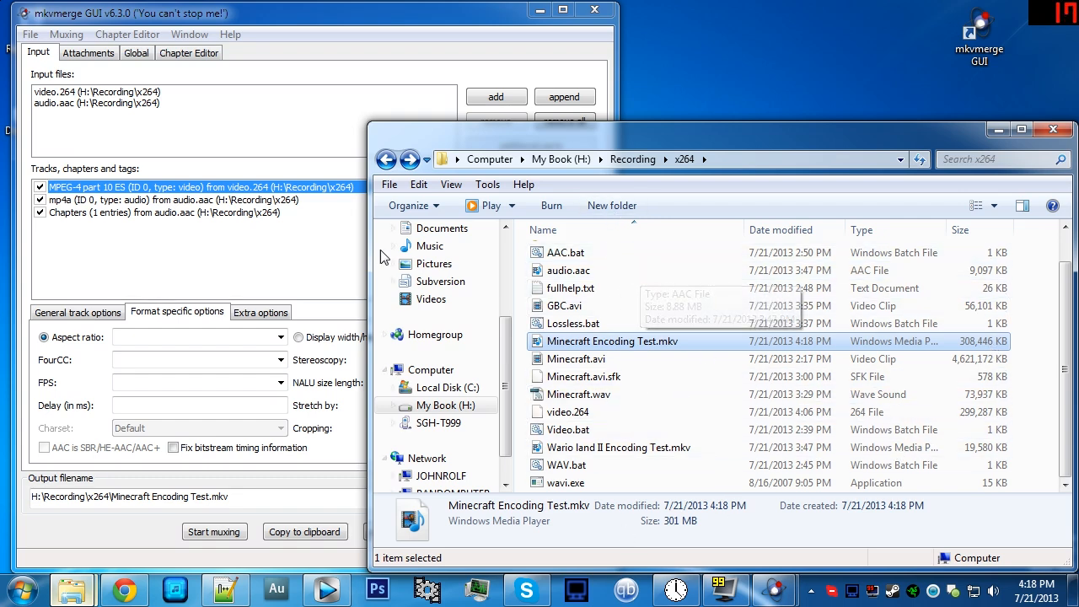
{"action": "left_click", "coordinate": [539, 10]}
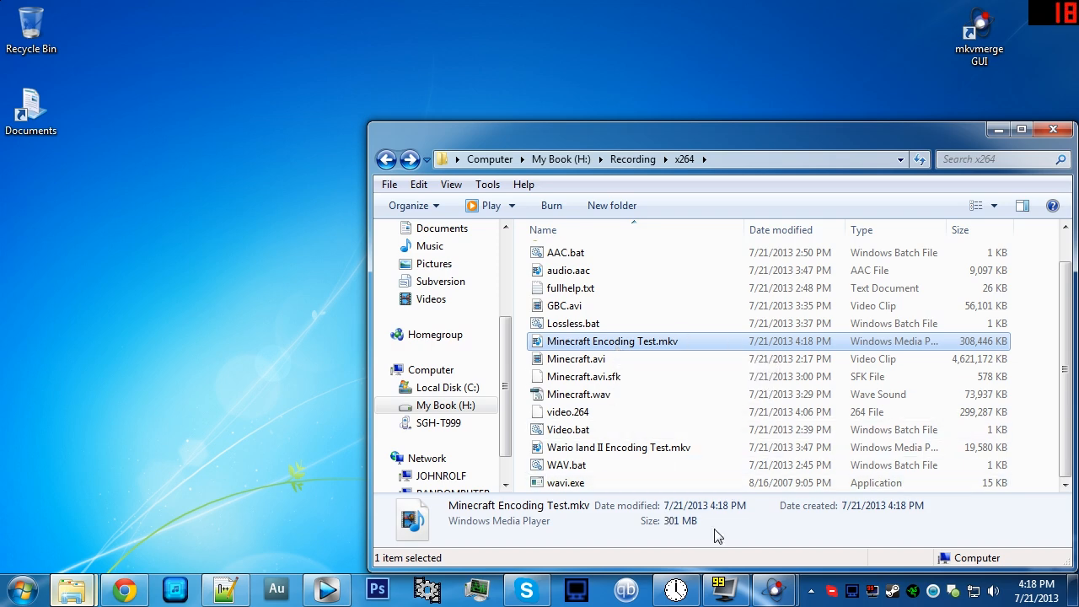
Play Minecraft Encoding Test.mkv full screen in Windows Media Player, unmute the sound and pause playback
{"action": "double_click", "coordinate": [645, 344]}
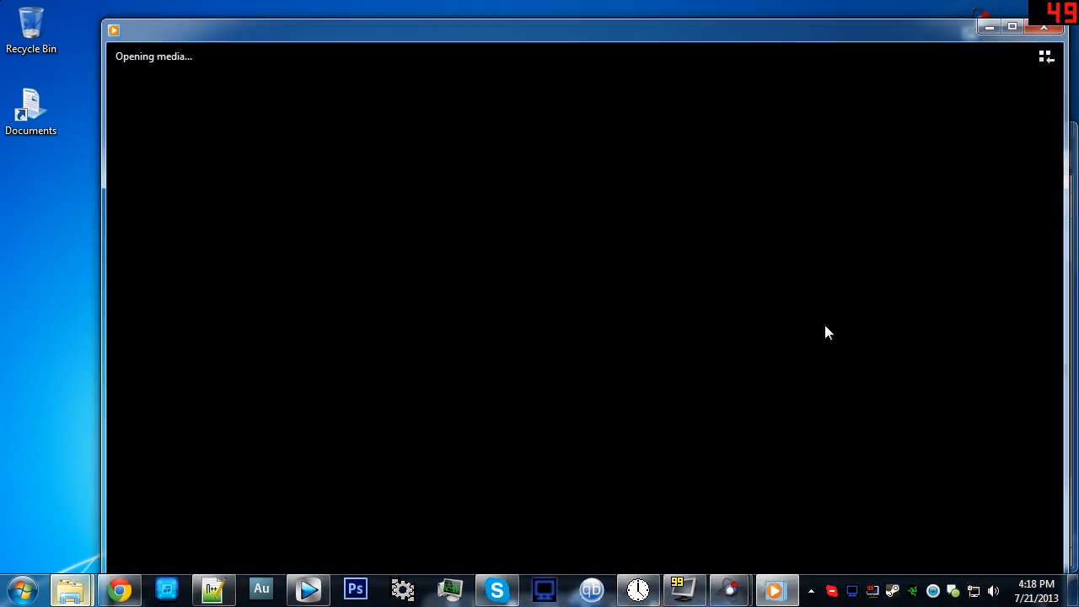
{"action": "double_click", "coordinate": [844, 355]}
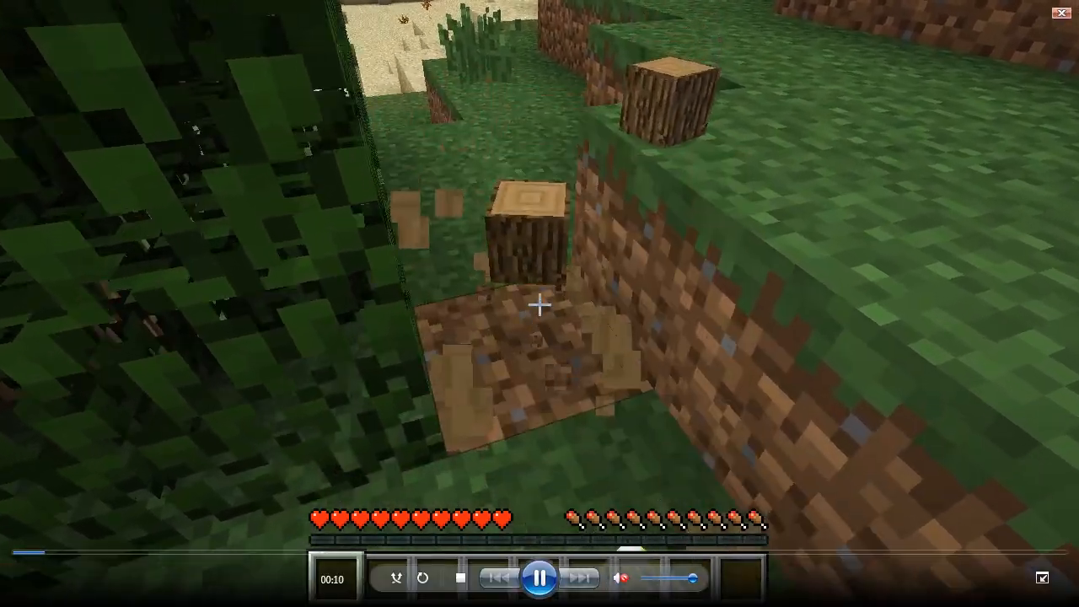
{"action": "left_click", "coordinate": [622, 578]}
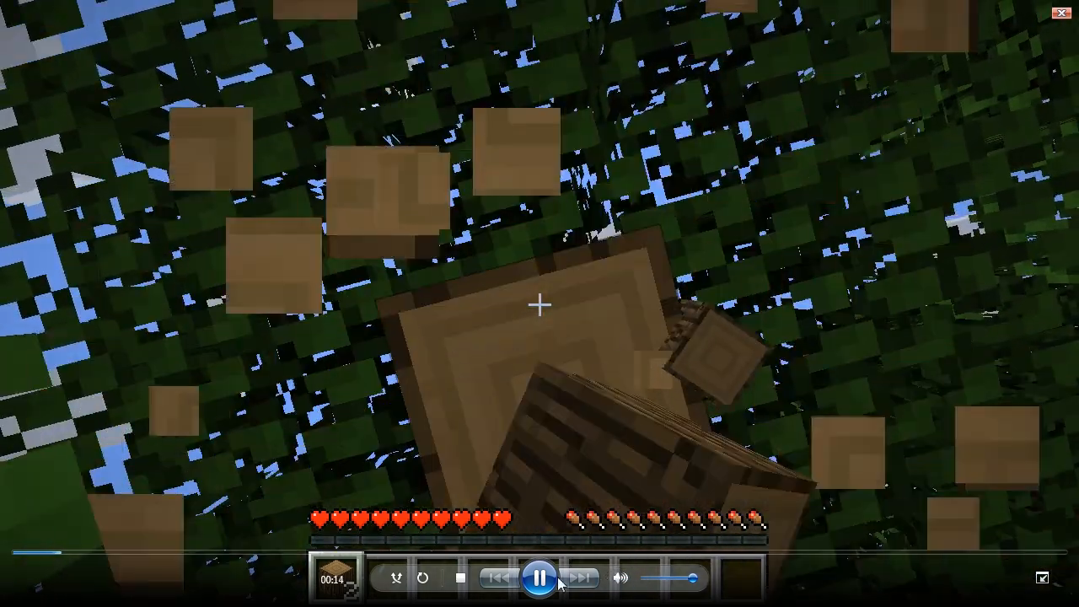
{"action": "left_click", "coordinate": [548, 579]}
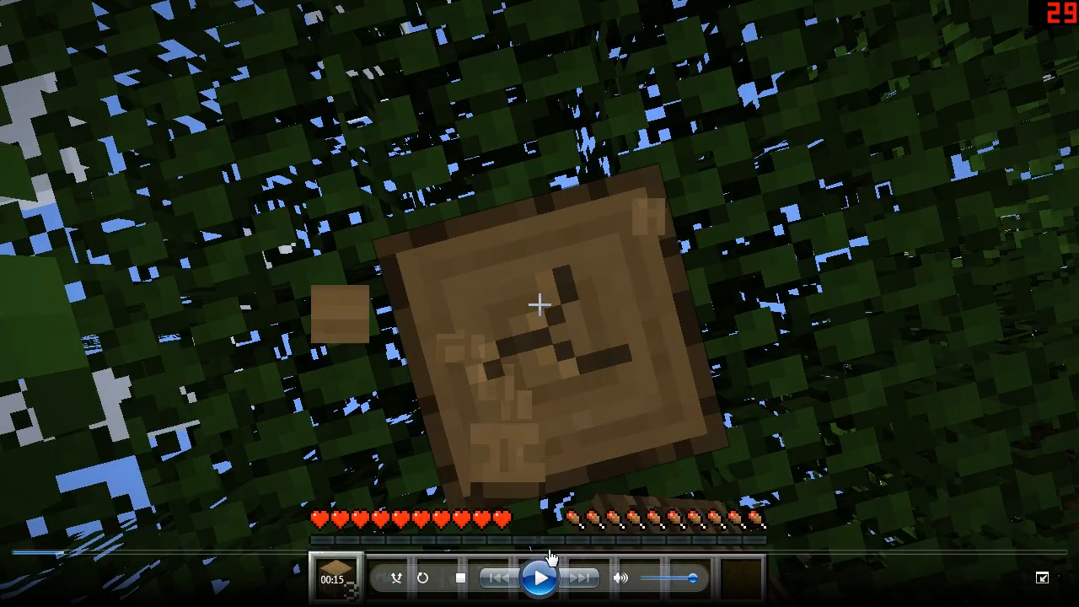
Preview a late section of the Minecraft video, close the player and clear the file selection in the x264 folder
{"action": "left_click", "coordinate": [908, 554]}
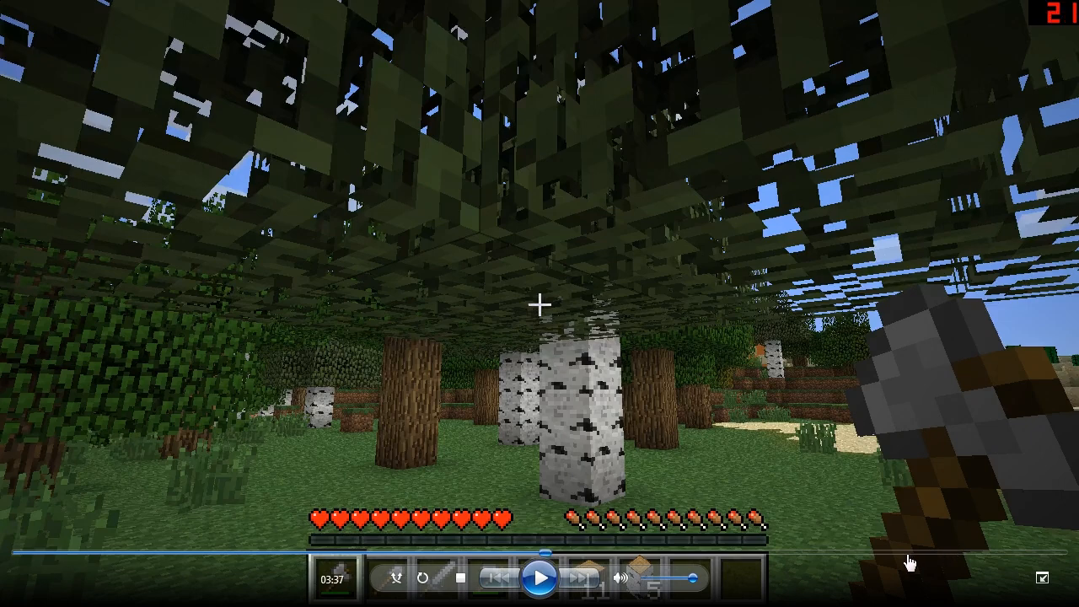
{"action": "left_click", "coordinate": [539, 579]}
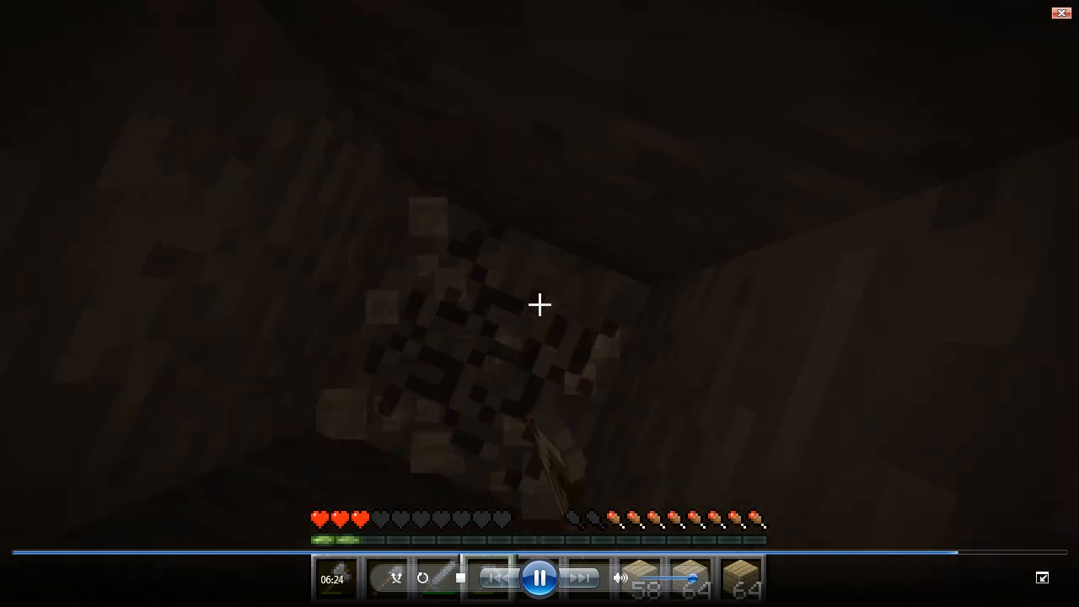
{"action": "left_click", "coordinate": [537, 575]}
{"action": "key", "text": "Escape"}
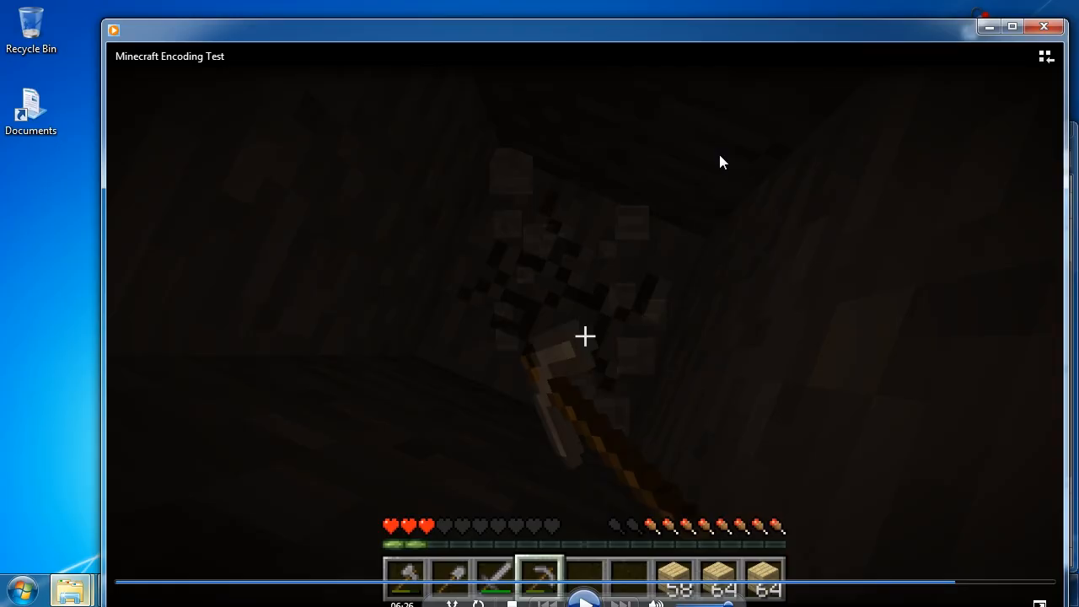
{"action": "left_click", "coordinate": [1043, 26]}
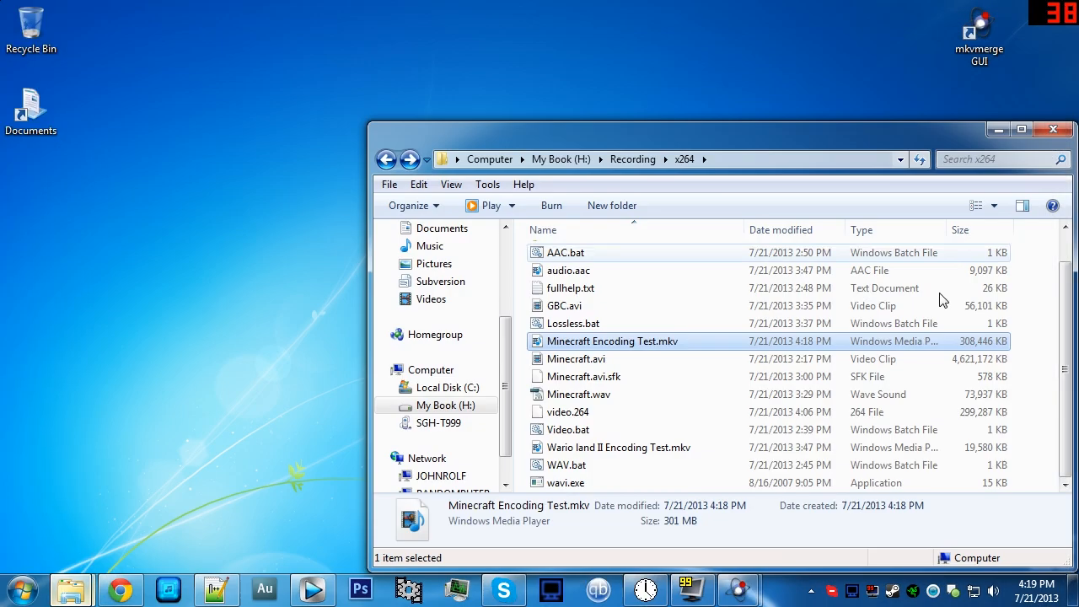
{"action": "left_click", "coordinate": [1031, 411]}
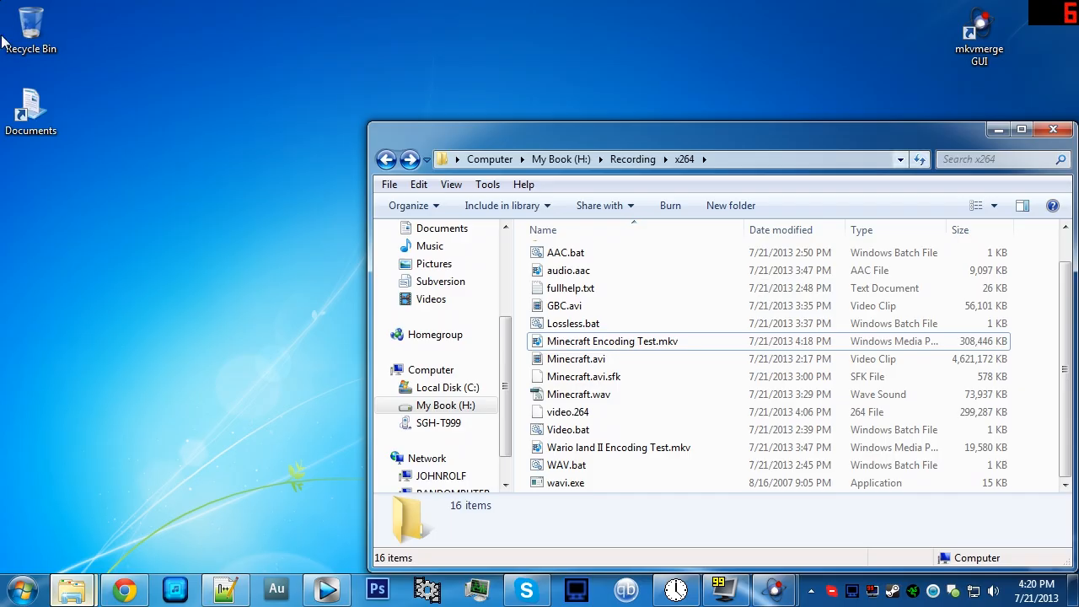
Switch to Vegas Pro to view the x264.veg project timeline, and minimize it again
{"action": "left_click", "coordinate": [328, 587]}
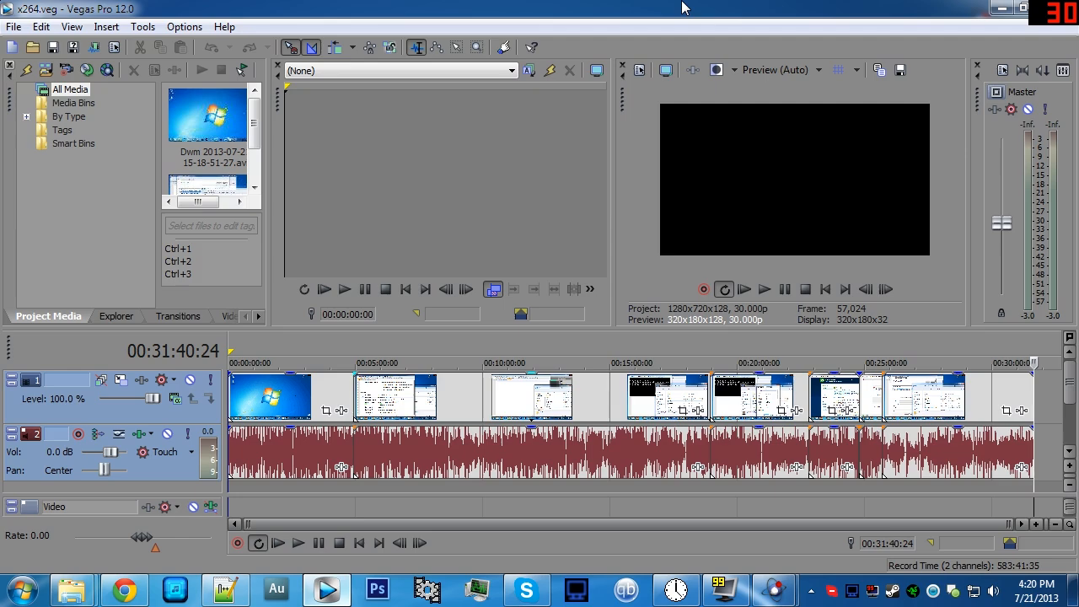
{"action": "left_click", "coordinate": [1001, 7]}
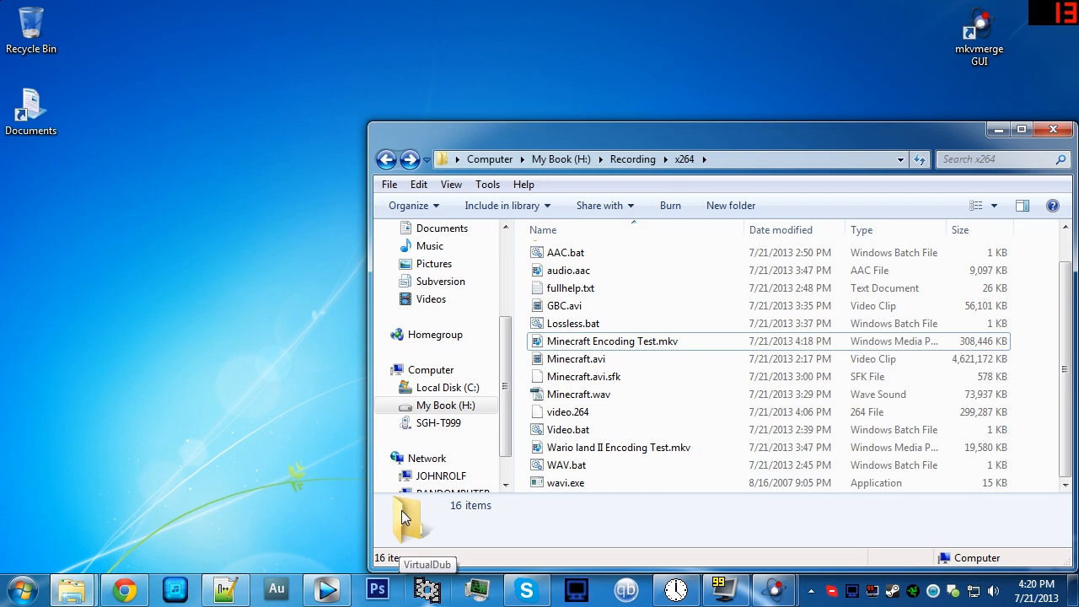
Move audio.aac, GBC.avi, Minecraft.avi, Minecraft.avi.sfk, Minecraft.wav and video.264 from the x264 folder to the Recycle Bin
{"action": "scroll", "coordinate": [762, 399], "scroll_direction": "up", "scroll_amount": 1}
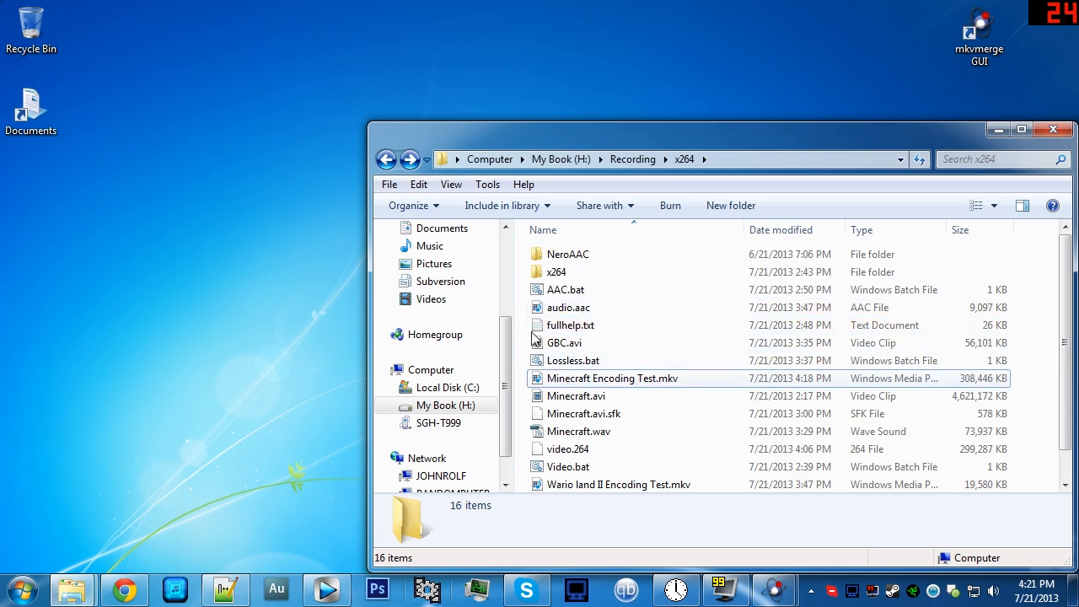
{"action": "left_click", "coordinate": [584, 308]}
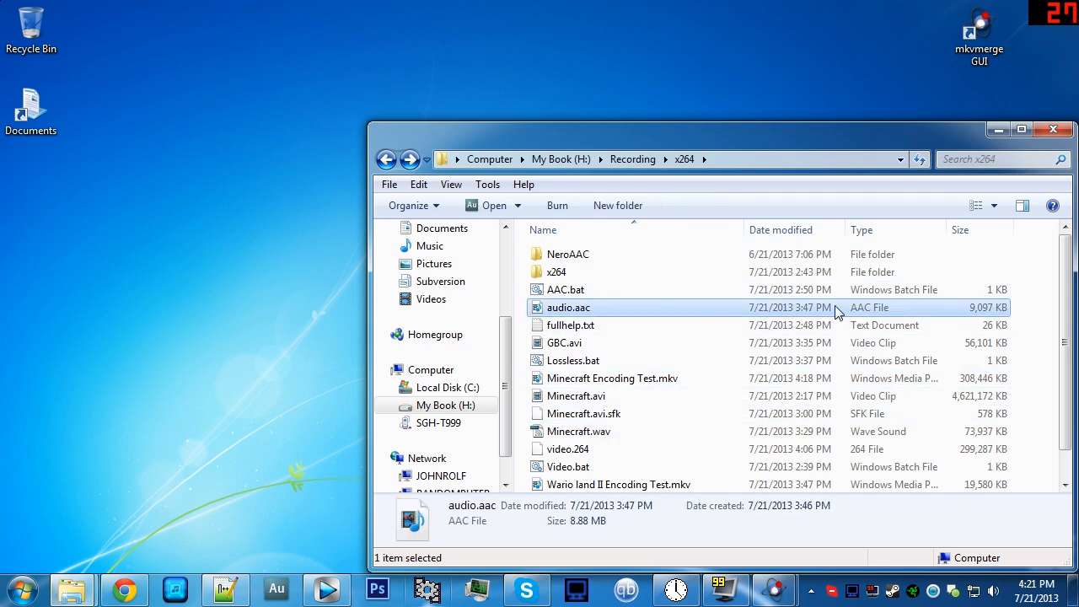
{"action": "scroll", "coordinate": [759, 384], "scroll_direction": "down", "scroll_amount": 1}
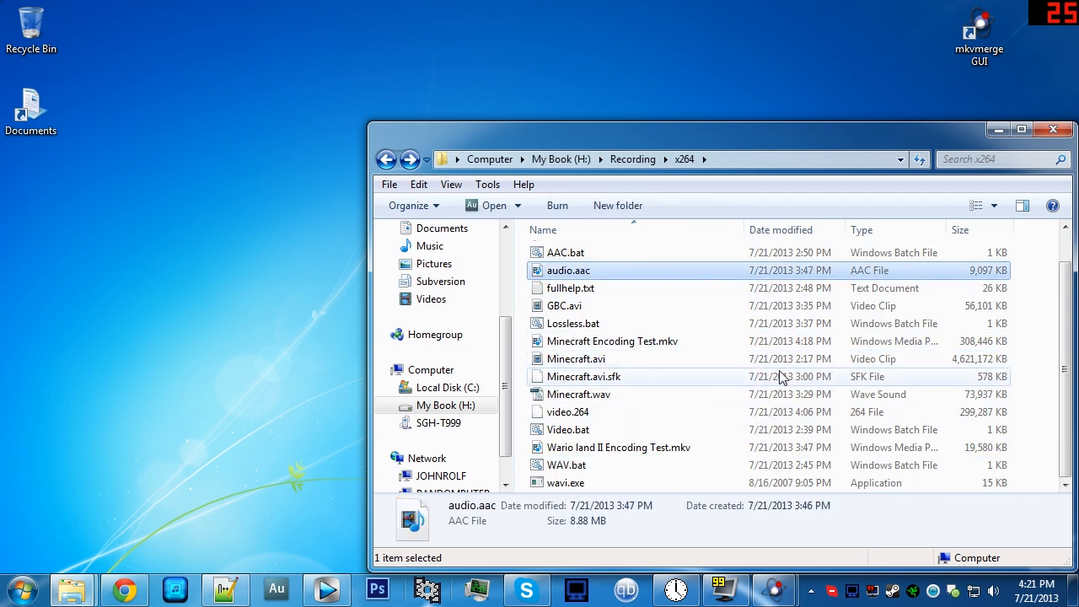
{"action": "scroll", "coordinate": [645, 310], "scroll_direction": "up", "scroll_amount": 1}
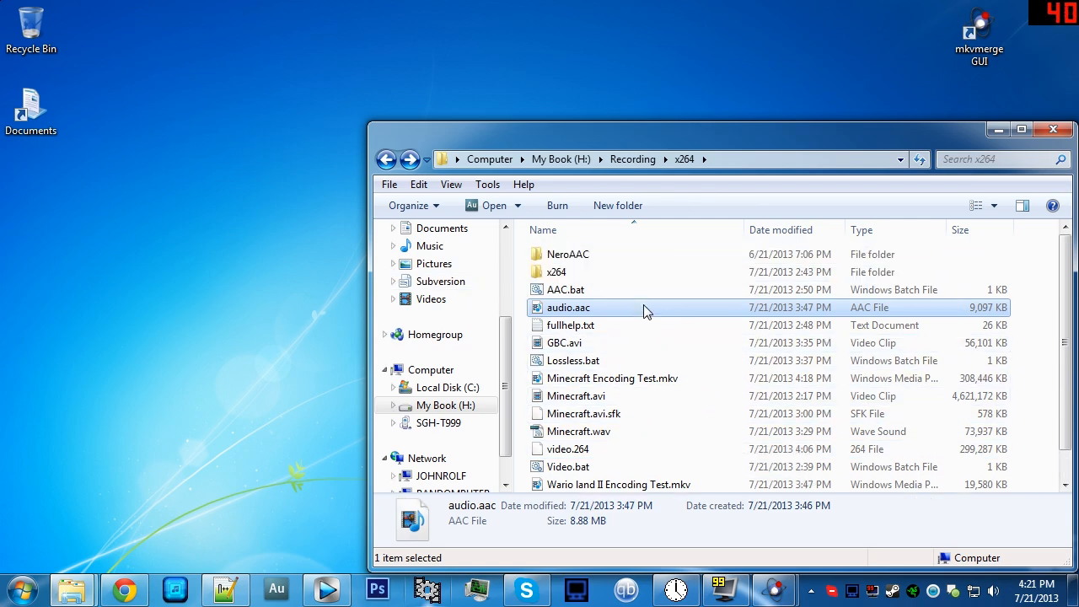
{"action": "left_click", "coordinate": [574, 343], "text": "ctrl"}
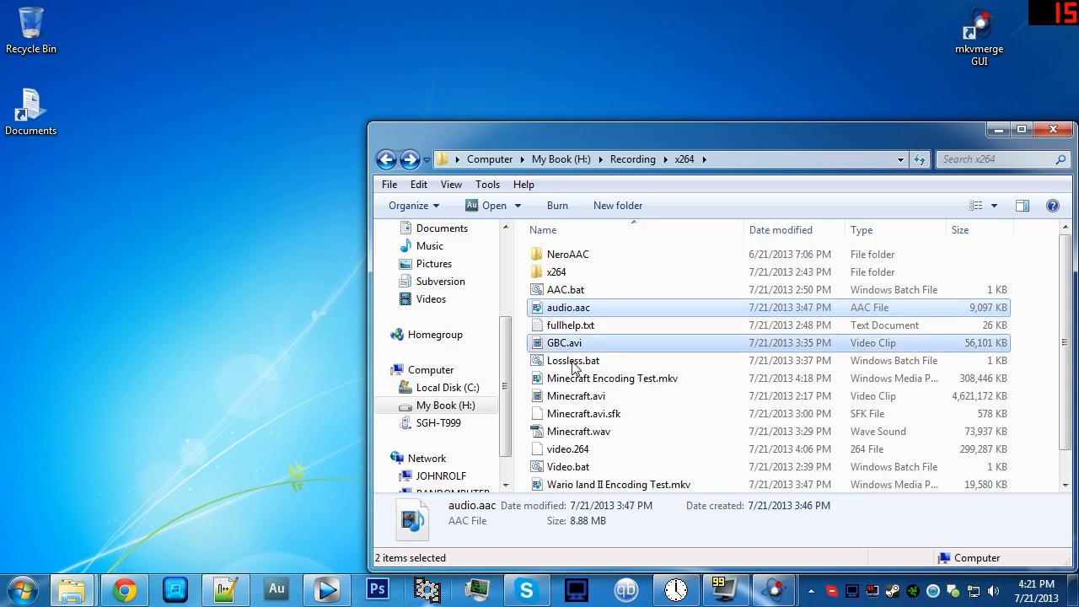
{"action": "left_click", "coordinate": [590, 397], "text": "ctrl"}
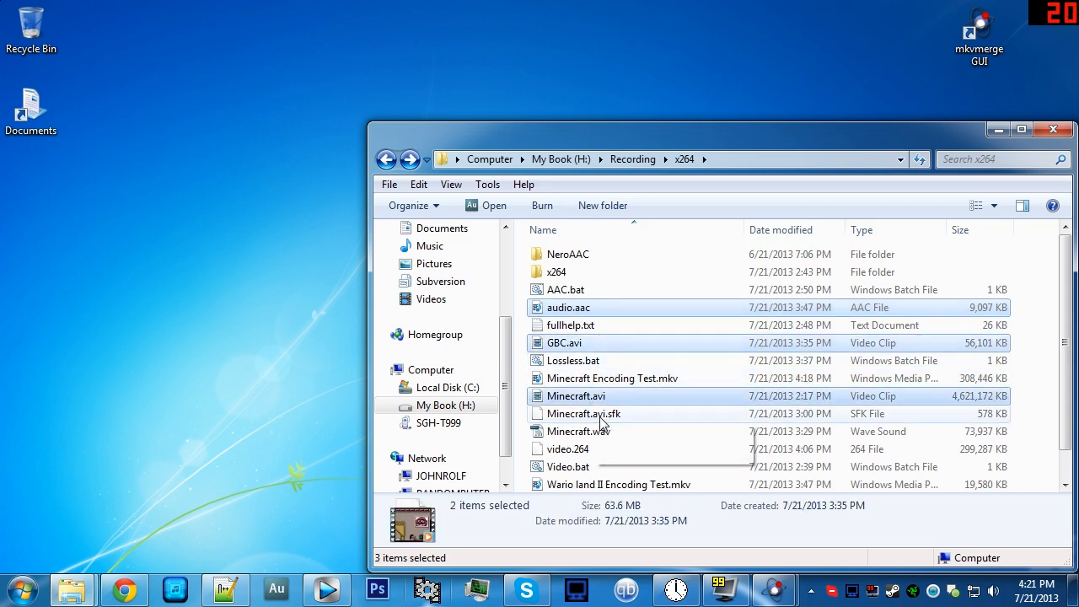
{"action": "left_click", "coordinate": [600, 417], "text": "ctrl"}
{"action": "left_click", "coordinate": [595, 434], "text": "ctrl"}
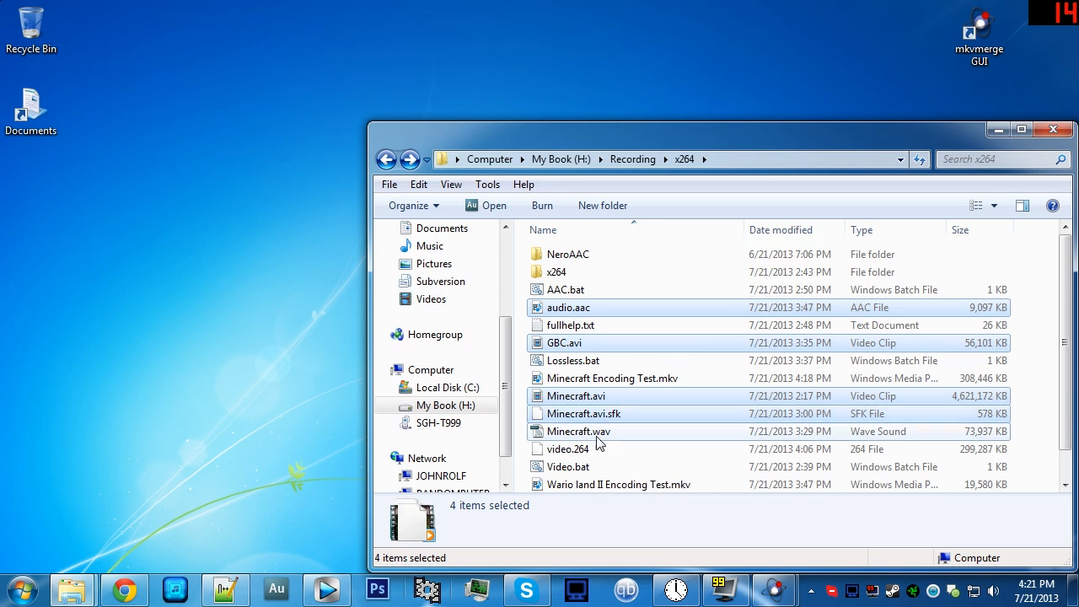
{"action": "left_click", "coordinate": [590, 449], "text": "ctrl"}
{"action": "scroll", "coordinate": [678, 464], "scroll_direction": "down", "scroll_amount": 1}
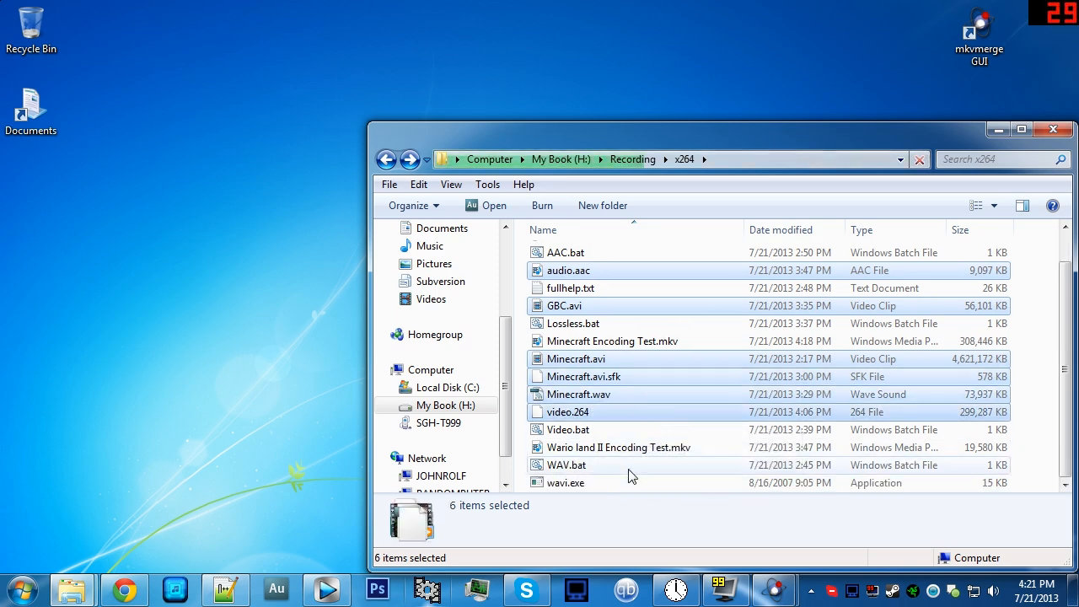
{"action": "left_click_drag", "start_coordinate": [438, 255], "coordinate": [34, 27]}
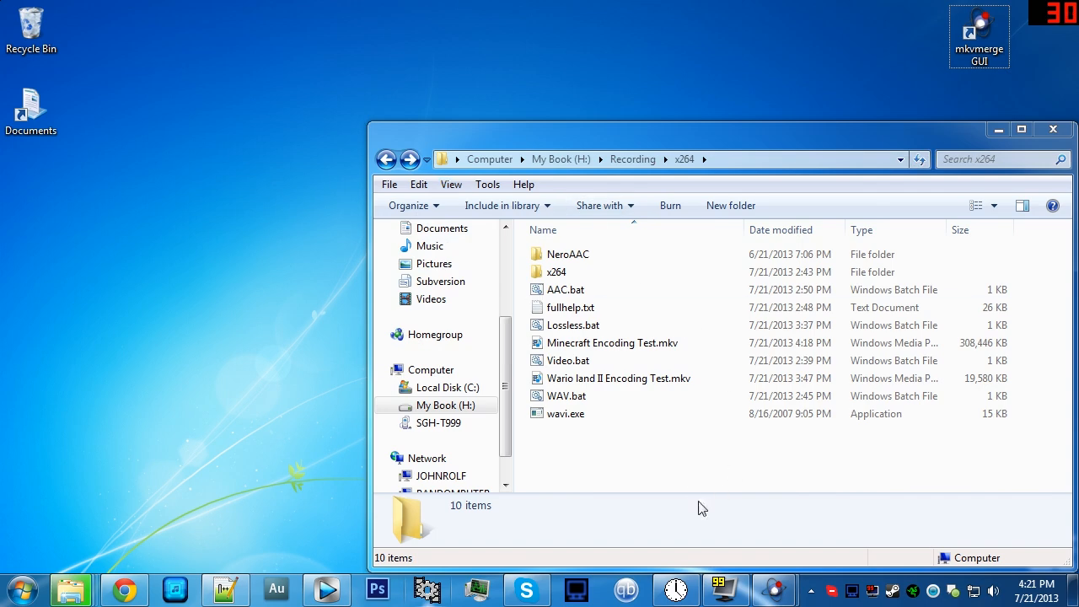
{"action": "left_click", "coordinate": [693, 488]}
{"action": "right_click", "coordinate": [662, 458]}
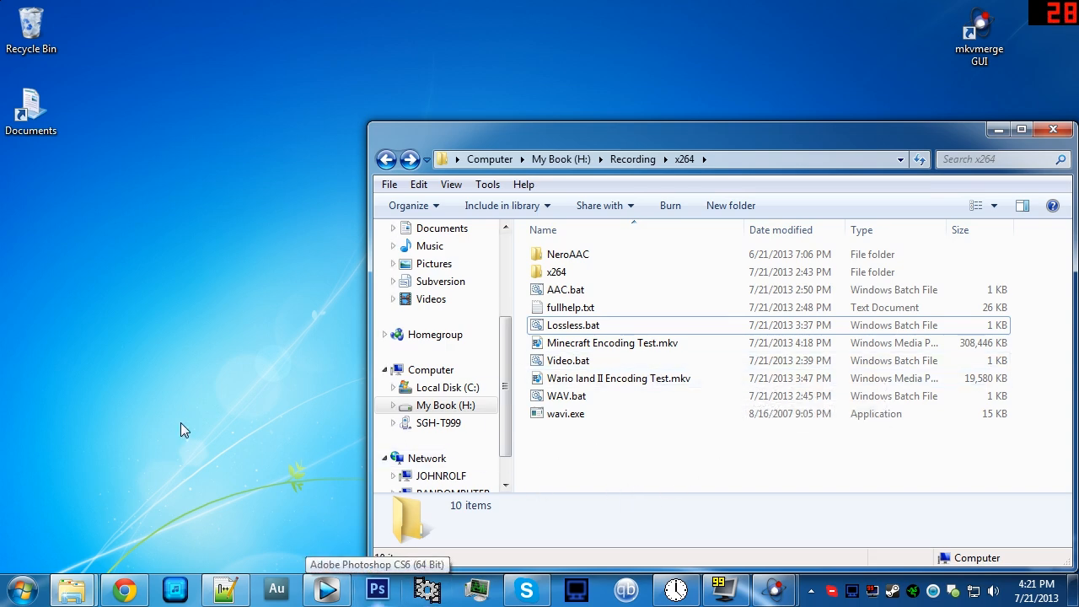
{"action": "left_click", "coordinate": [242, 442]}
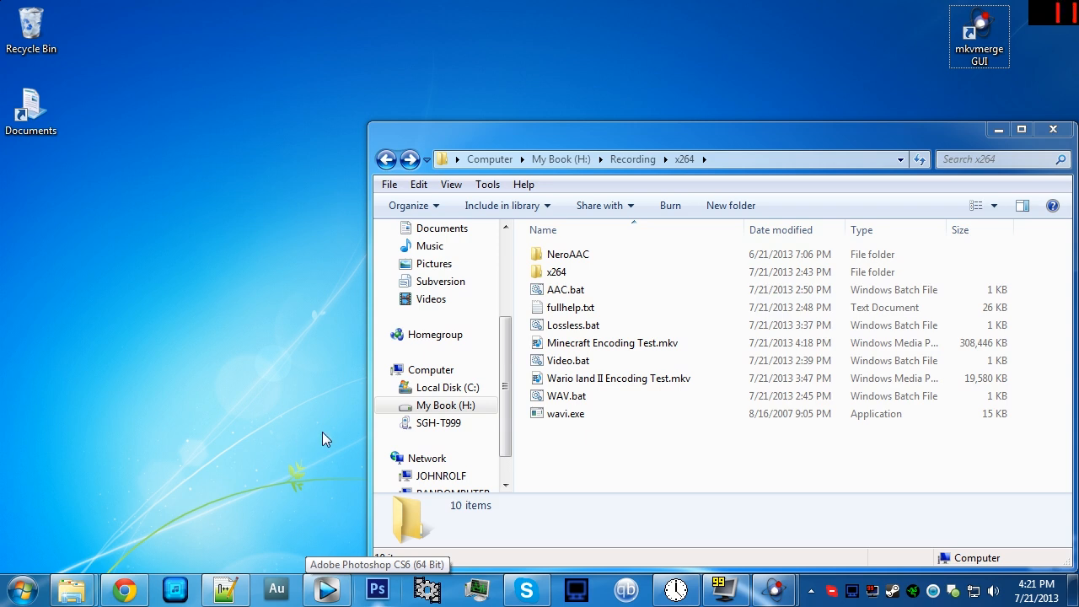